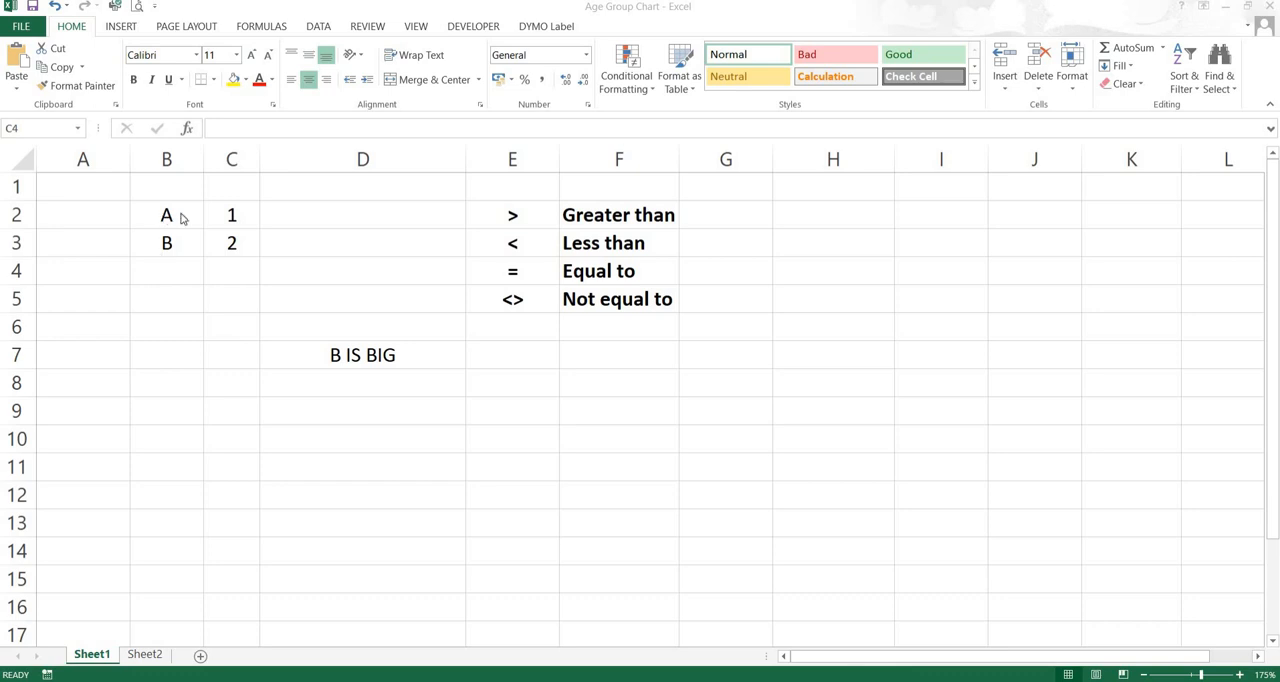
# Set the value of B in cell C3 to 1 to test the nested IF formula in D7
pyautogui.click(356, 355)
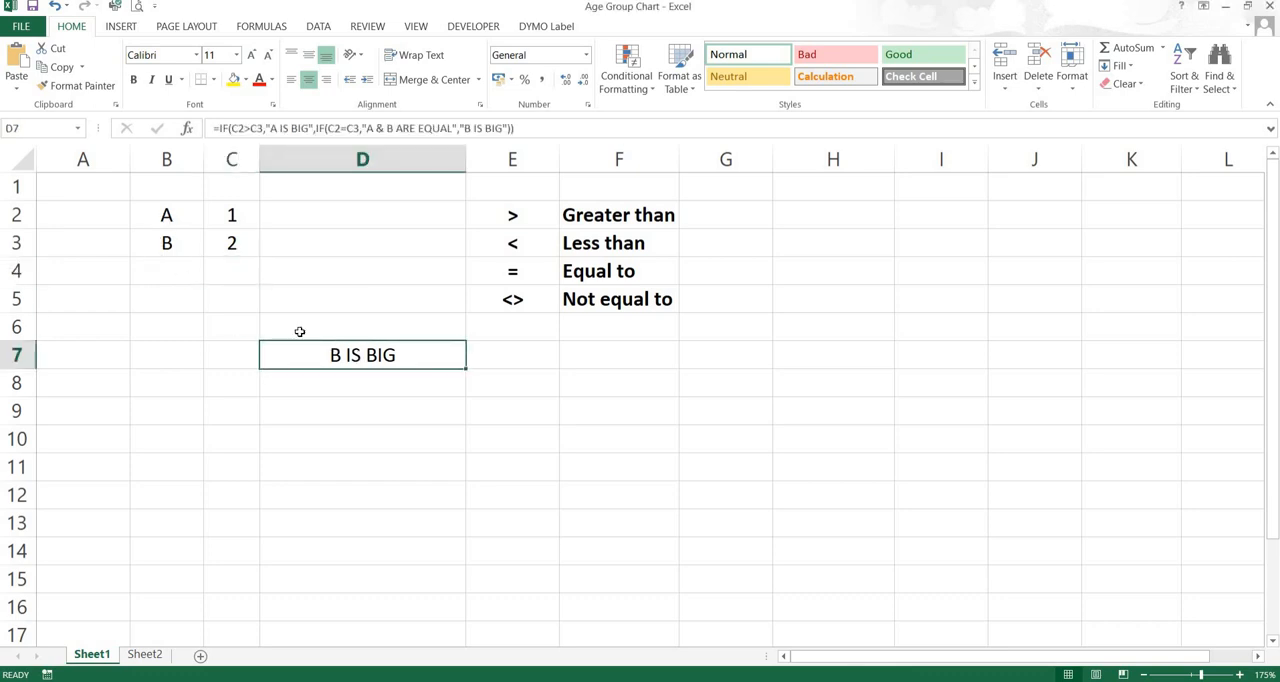
pyautogui.click(248, 222)
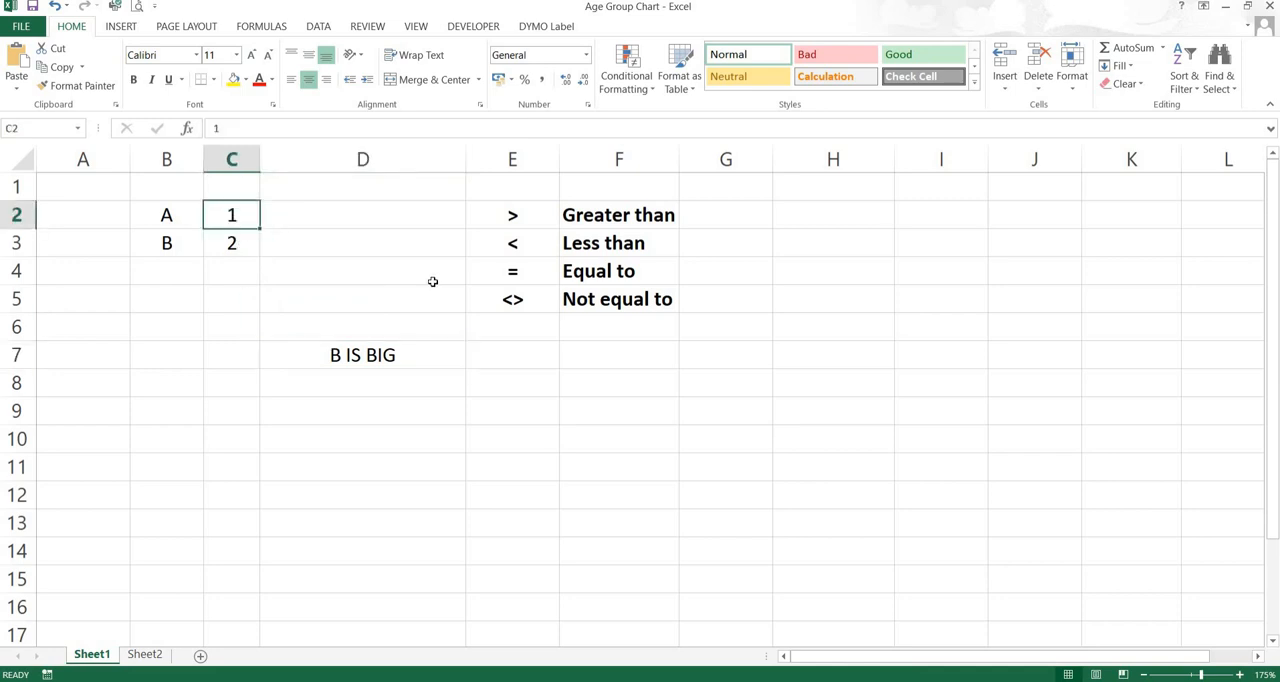
pyautogui.press('Down')
pyautogui.write('1')
pyautogui.press('Return')
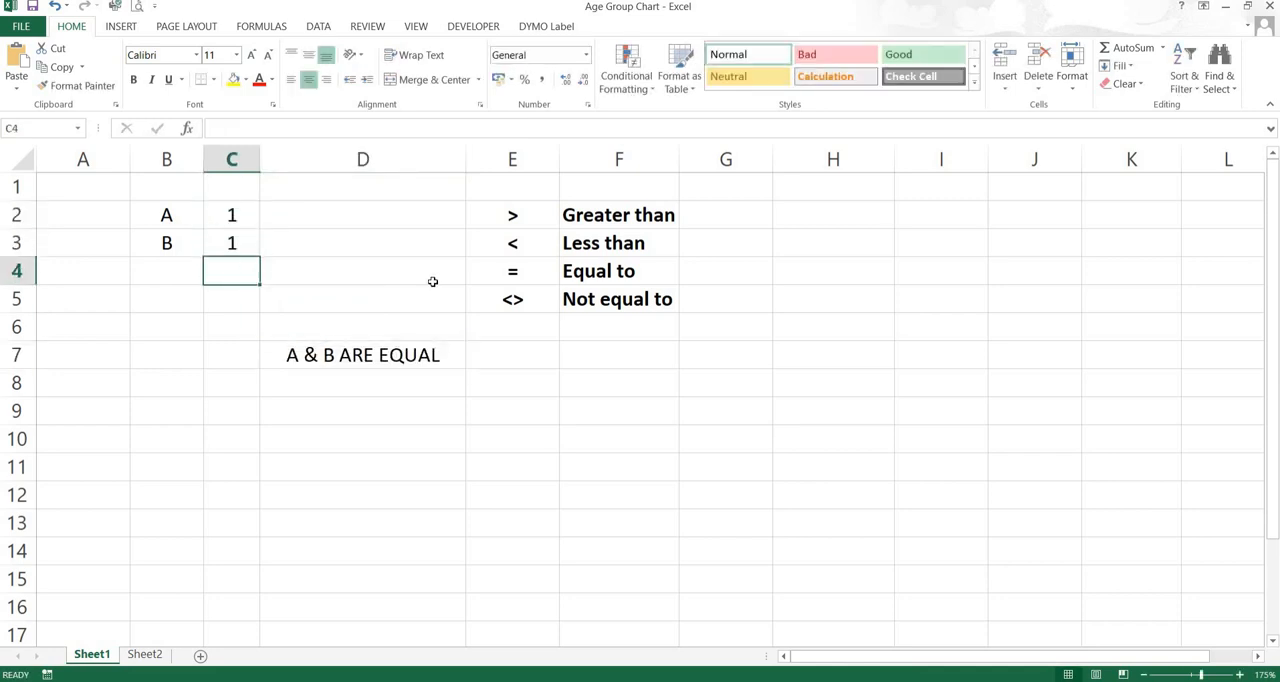
# Set the value of A in cell C2 to 2 to test the formula's greater-than case
pyautogui.press('Up')
pyautogui.press('Up')
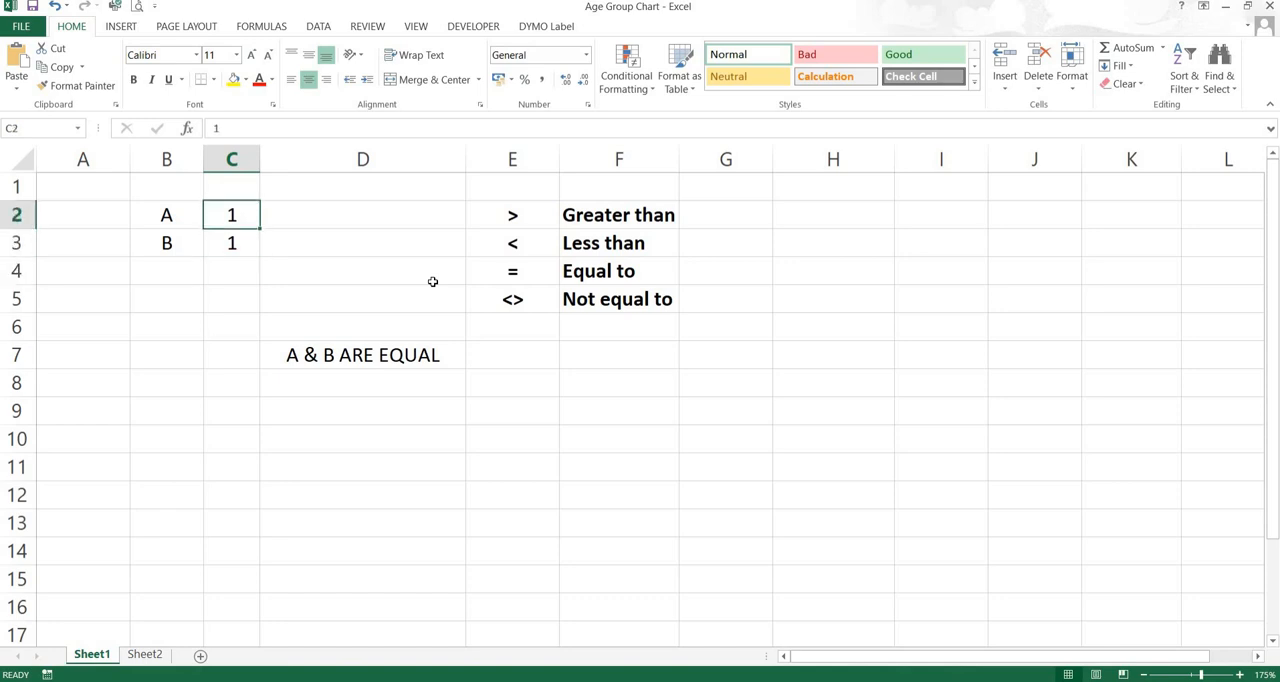
pyautogui.write('2')
pyautogui.press('Return')
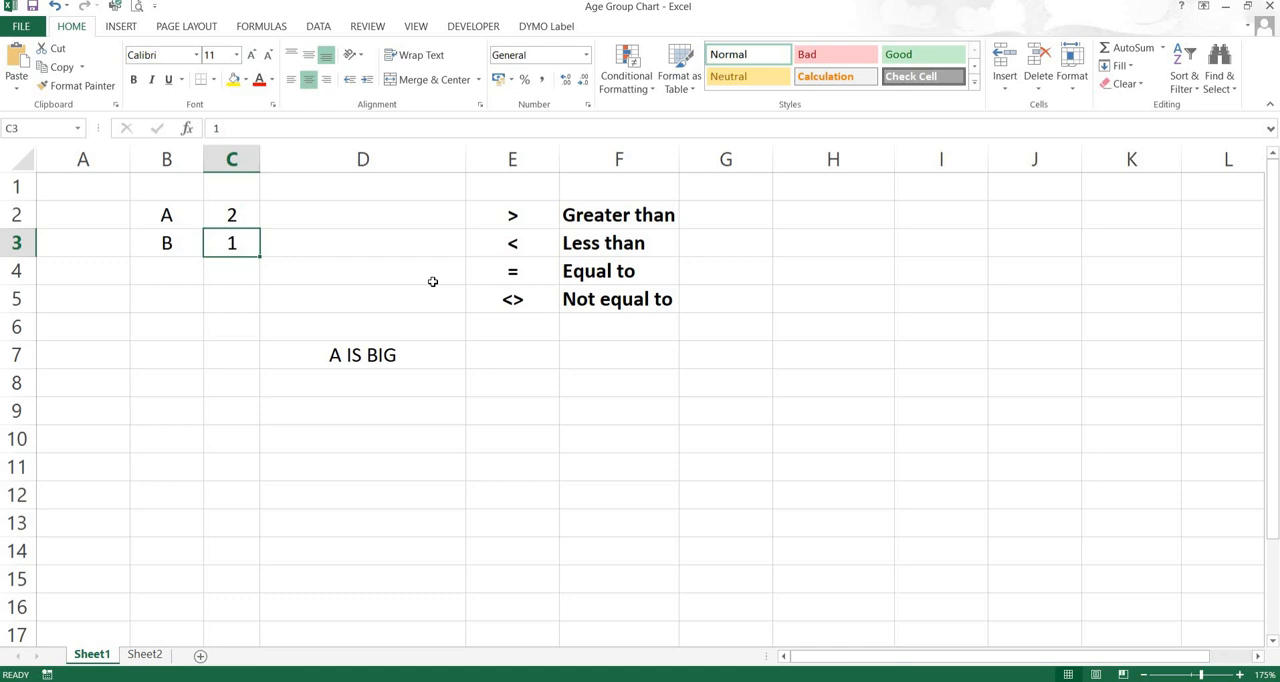
# Rename the labels in cells B2 and B3 to C and D
pyautogui.press('Up')
pyautogui.press('Left')
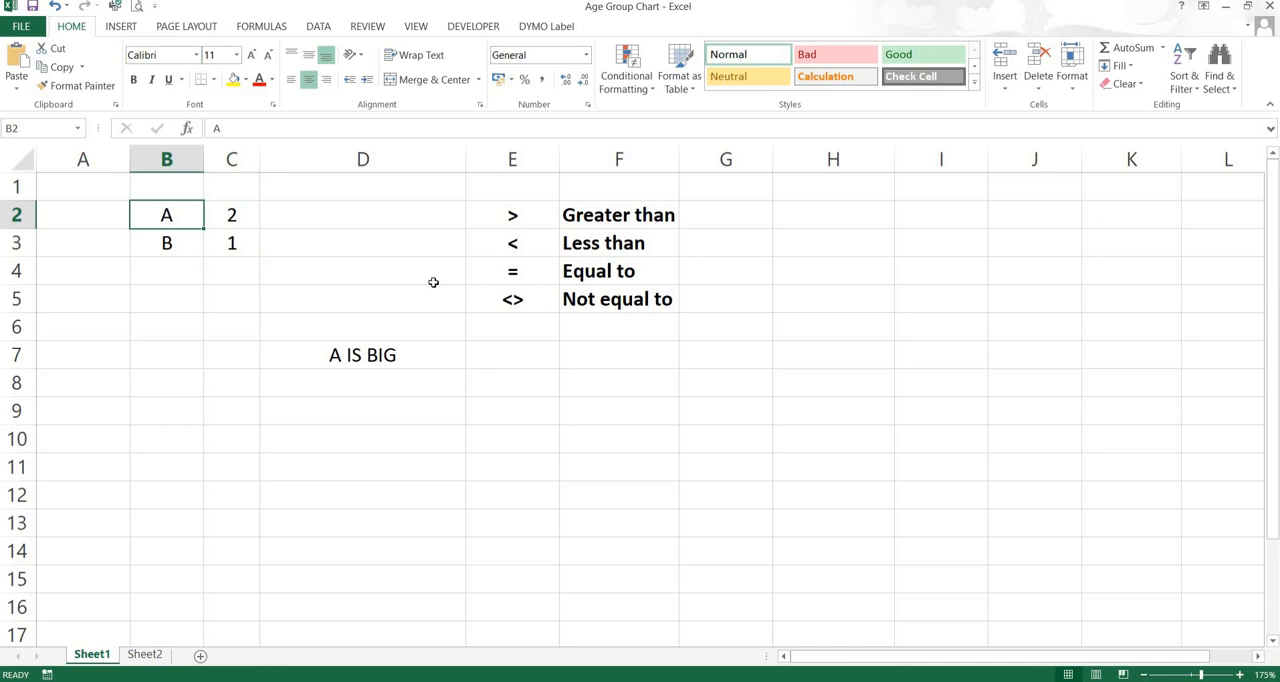
pyautogui.write('C')
pyautogui.press('Return')
pyautogui.write('D')
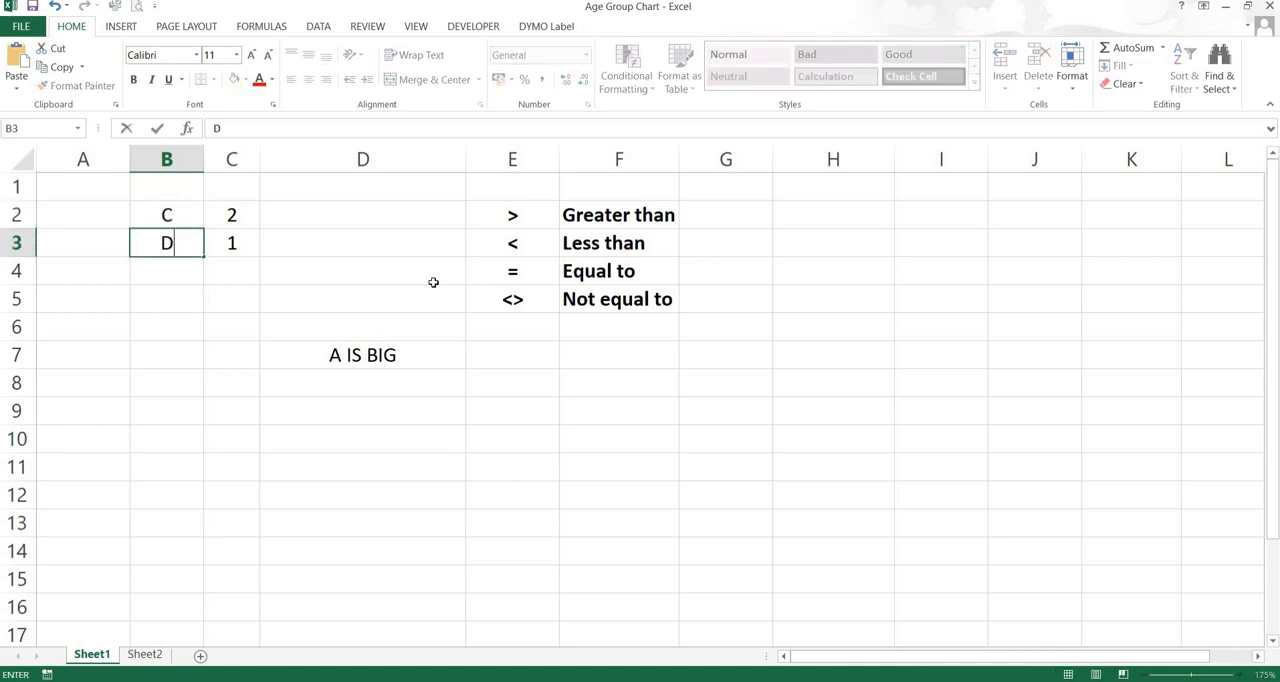
pyautogui.press('Return')
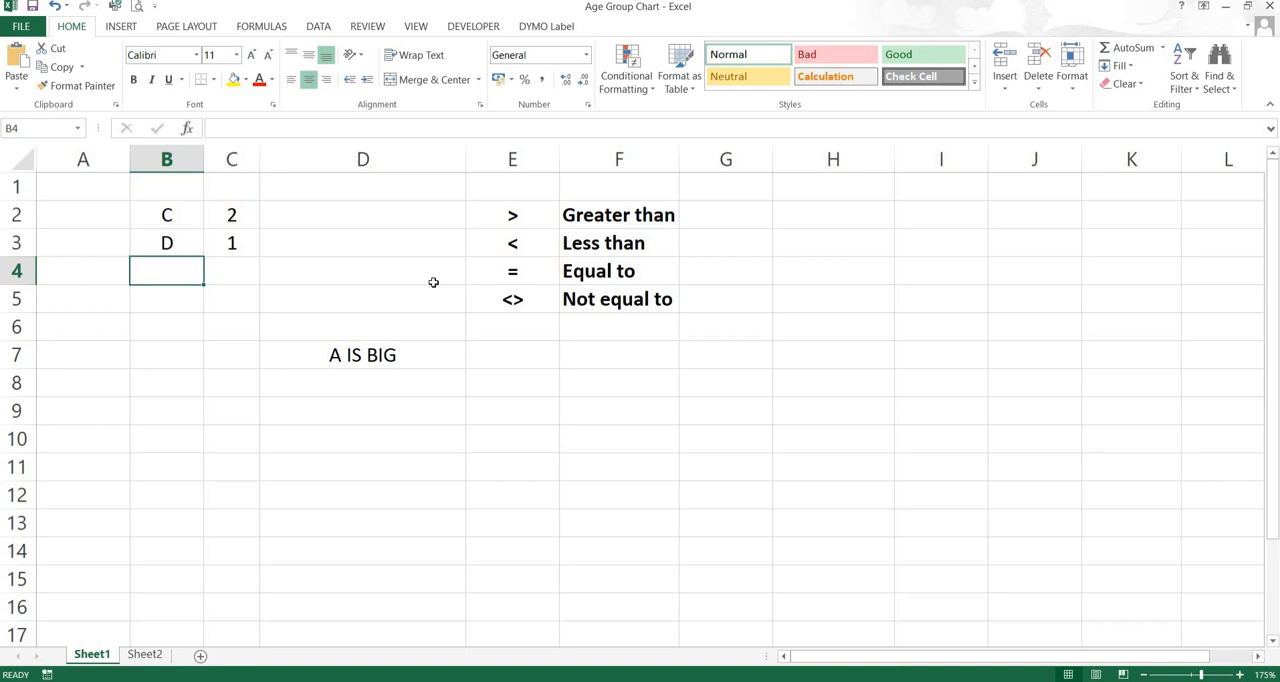
# Set the value of D in cell C3 to 3
pyautogui.press('Up')
pyautogui.press('Right')
pyautogui.press('Up')
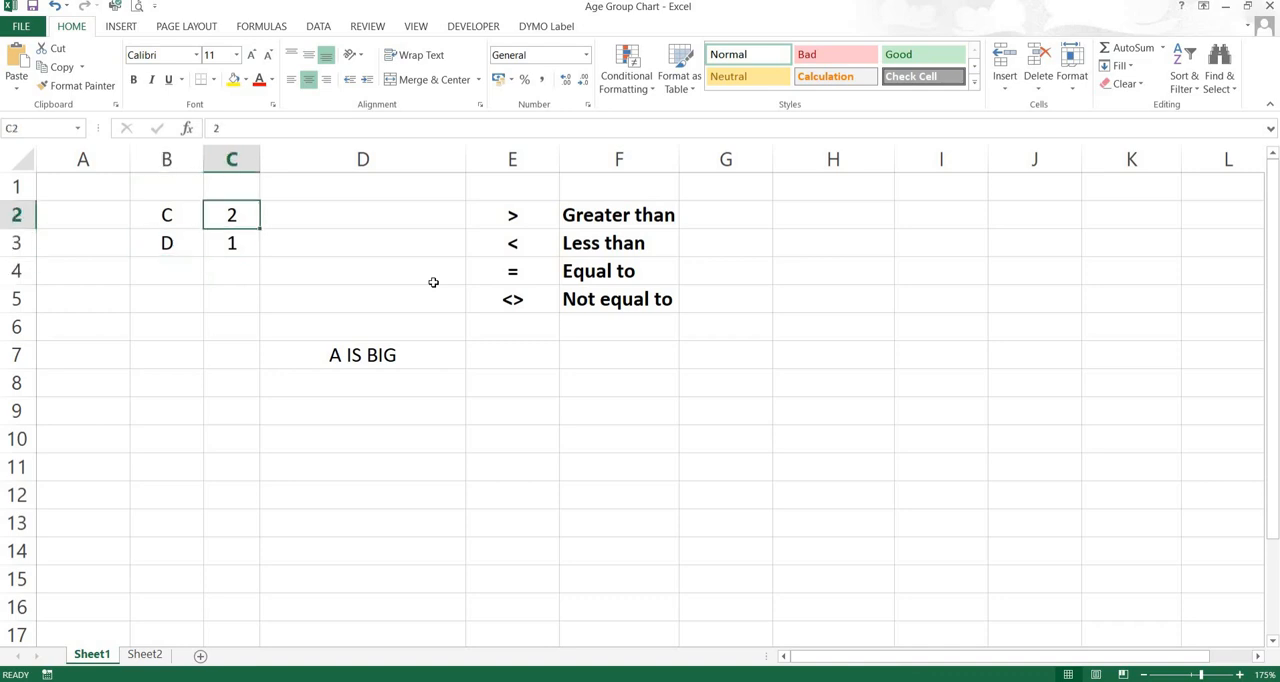
pyautogui.press('Down')
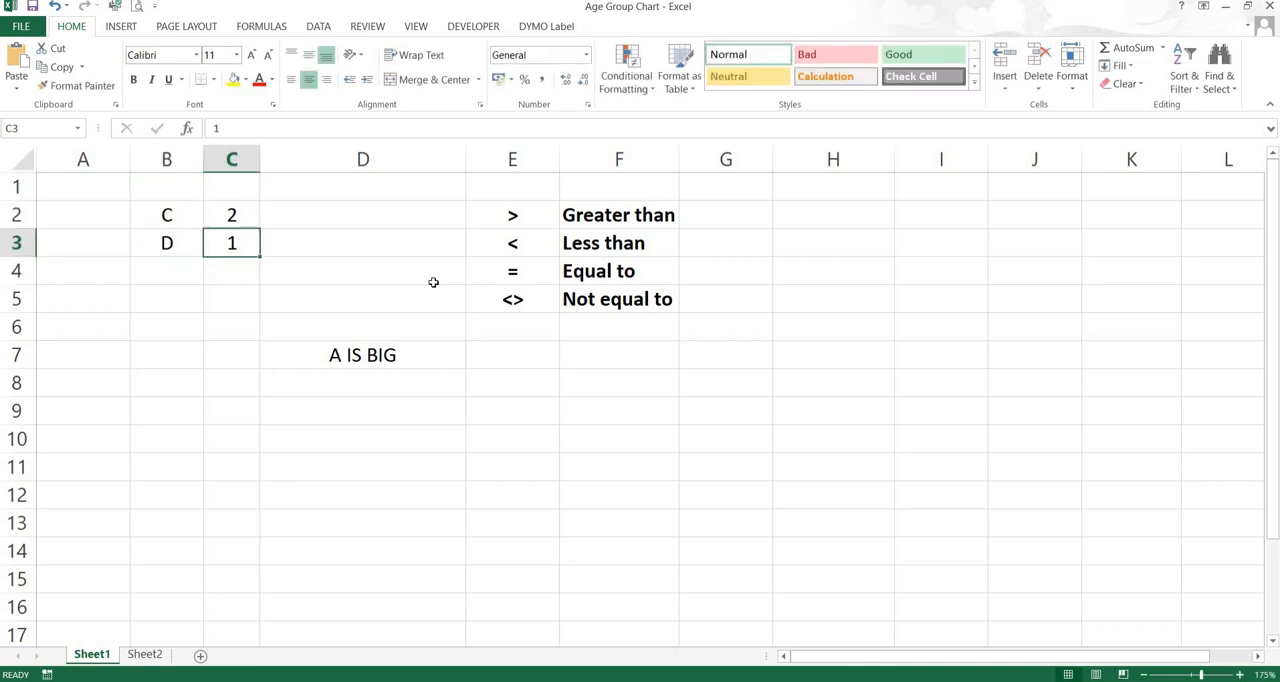
pyautogui.write('3')
pyautogui.press('Return')
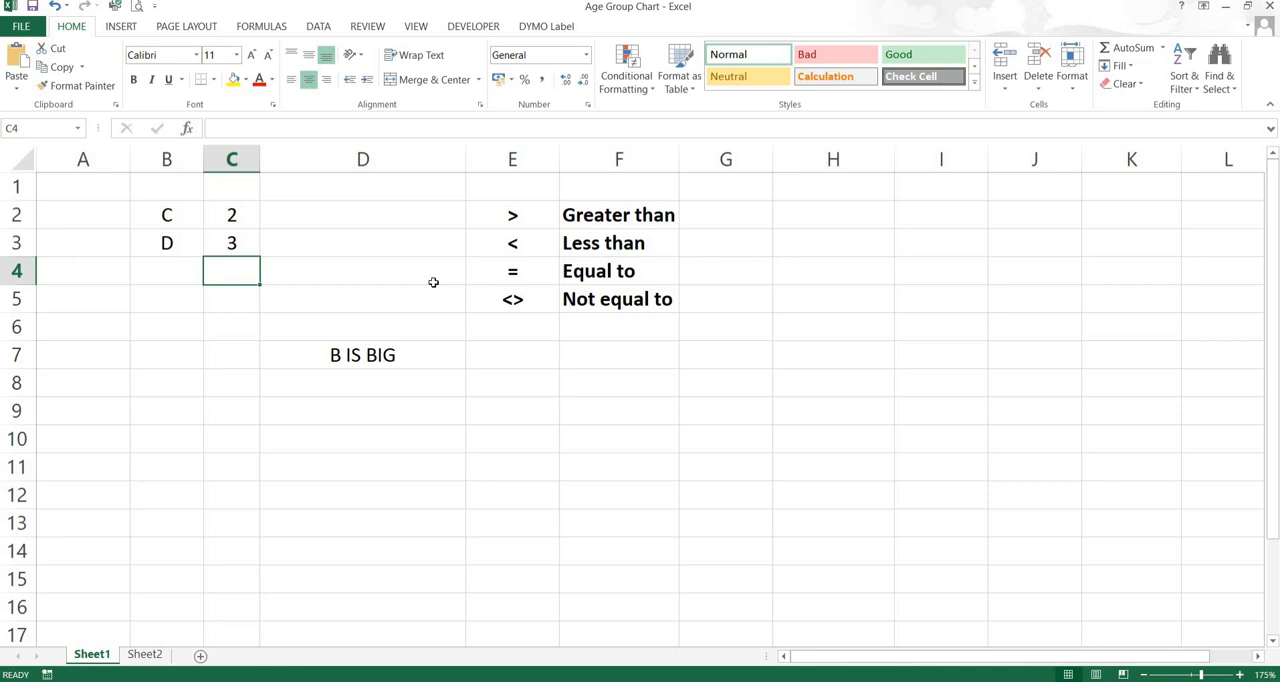
# Edit the IF formula in D7 so its first result reads B2&"IS BIG" instead of the fixed letter A text
pyautogui.press('Up')
pyautogui.press('Up')
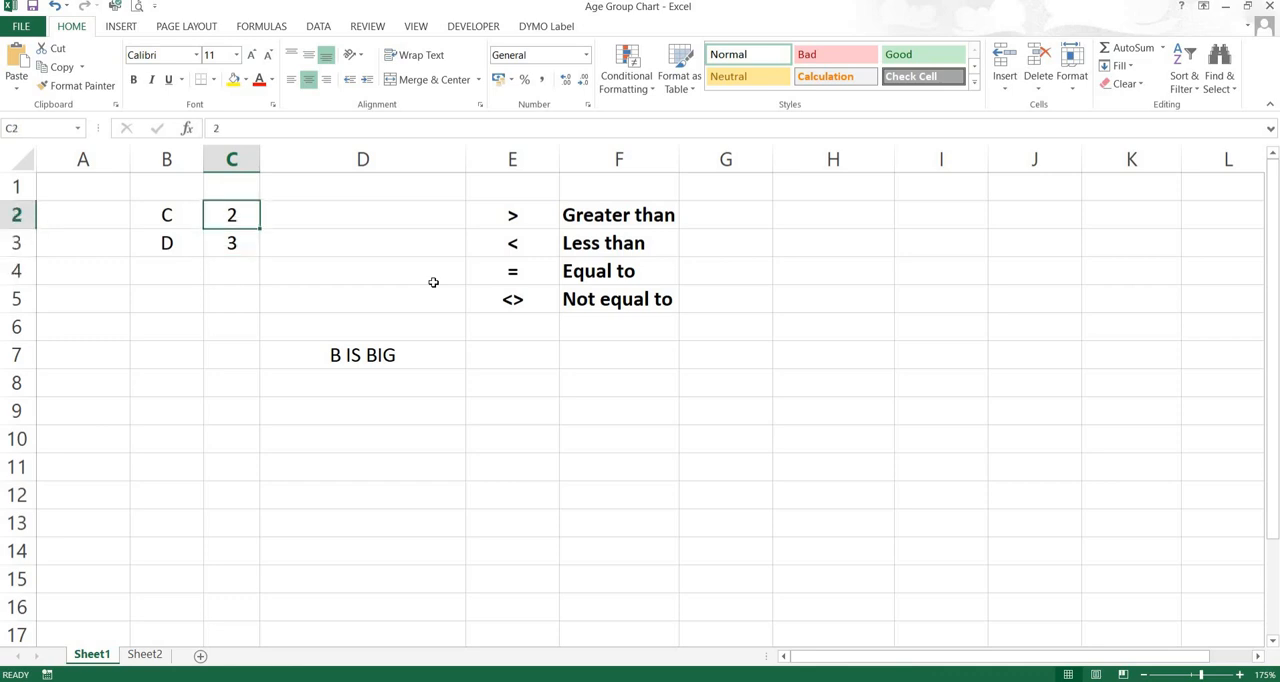
pyautogui.press('Down')
pyautogui.press('Down')
pyautogui.press('Down')
pyautogui.press('Right')
pyautogui.press('Down')
pyautogui.press('Down')
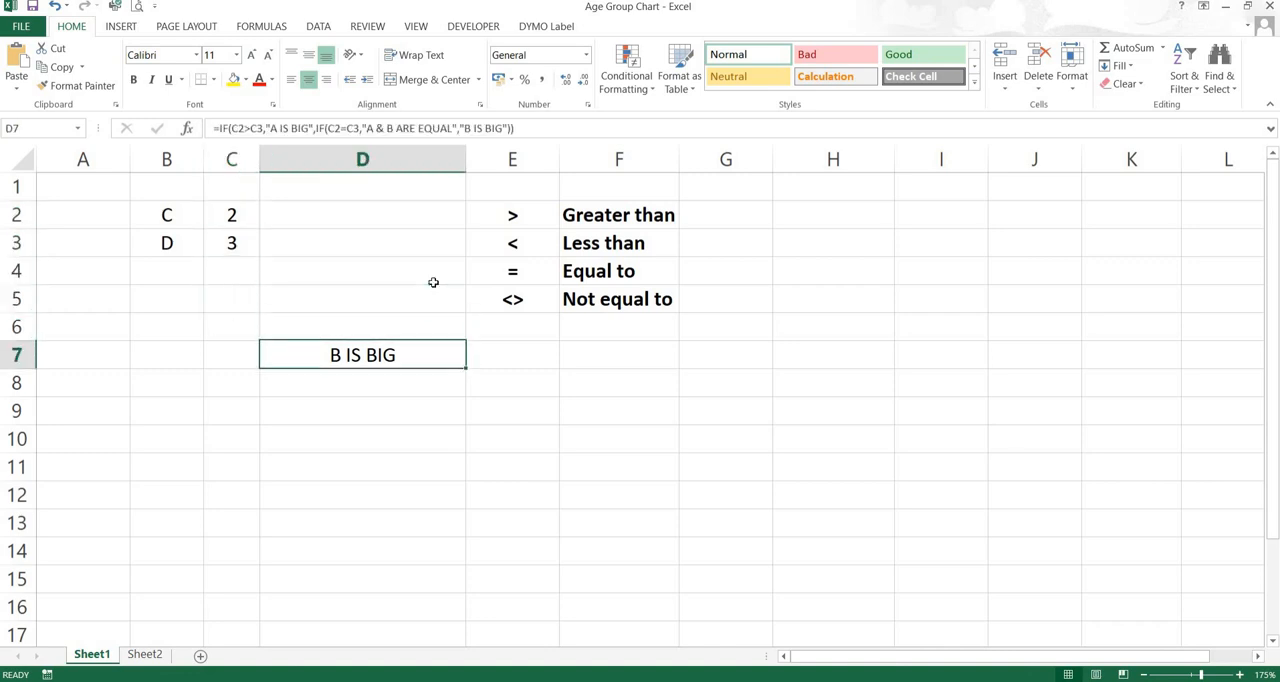
pyautogui.doubleClick(351, 355)
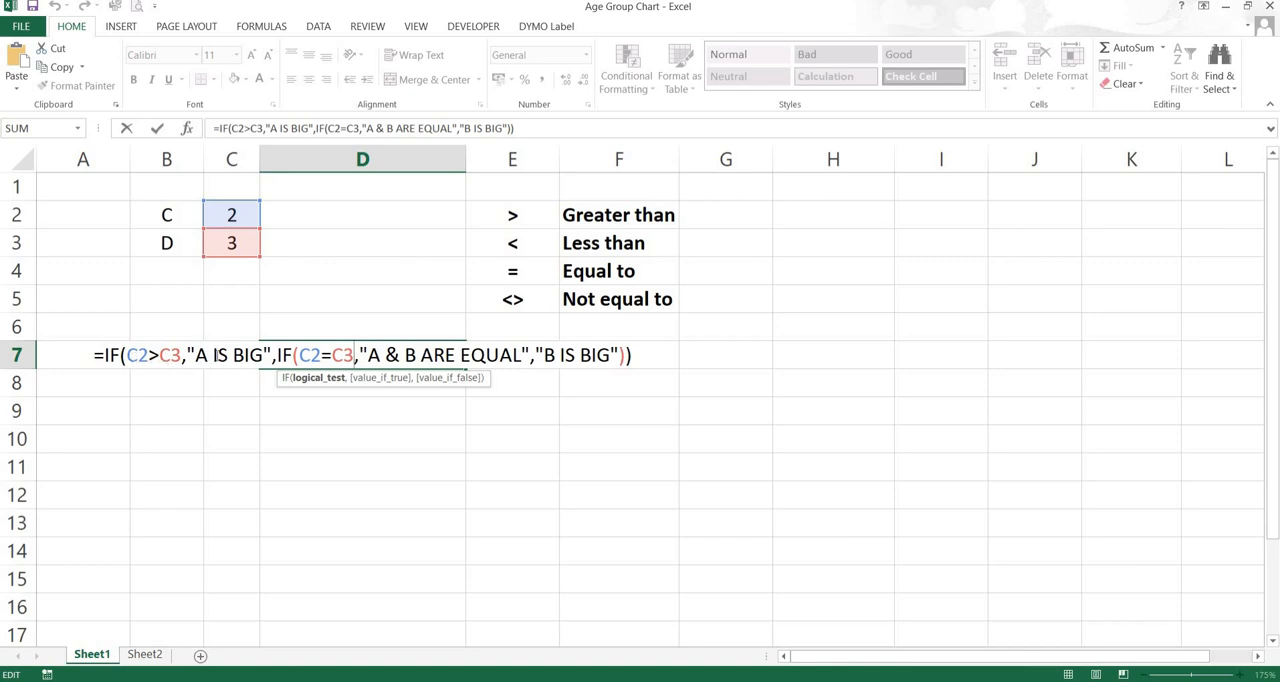
pyautogui.click(209, 355)
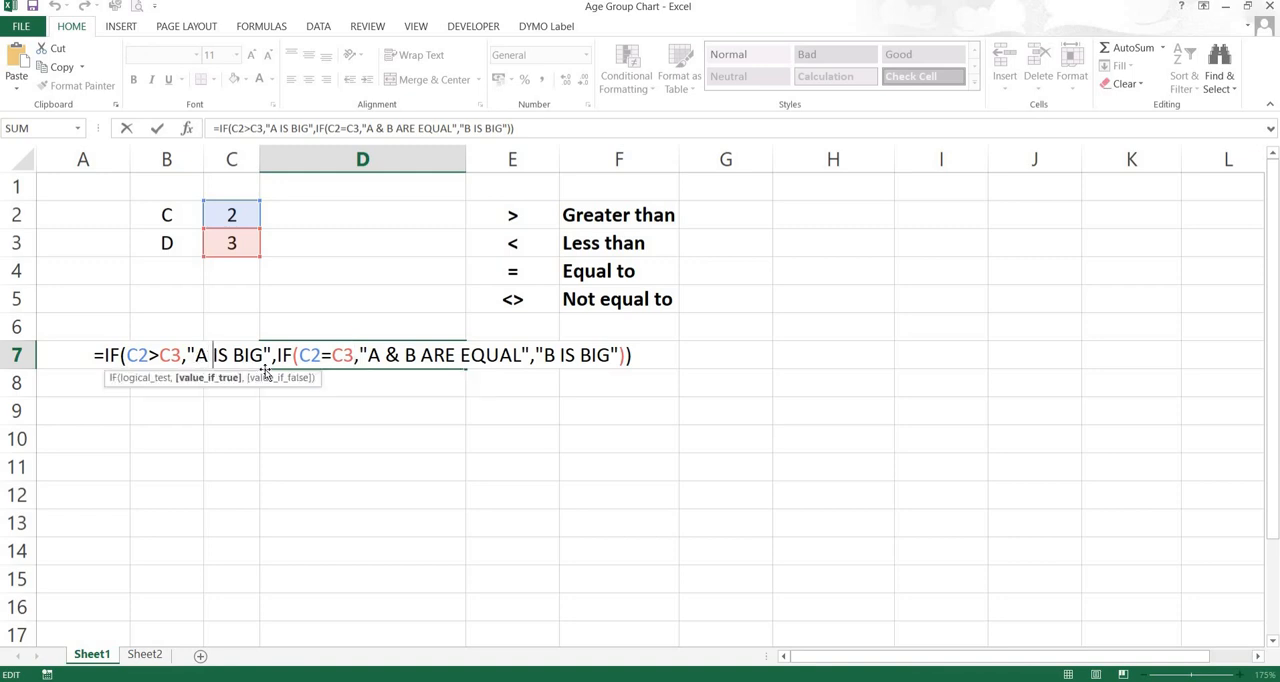
pyautogui.press('BackSpace')
pyautogui.press('BackSpace')
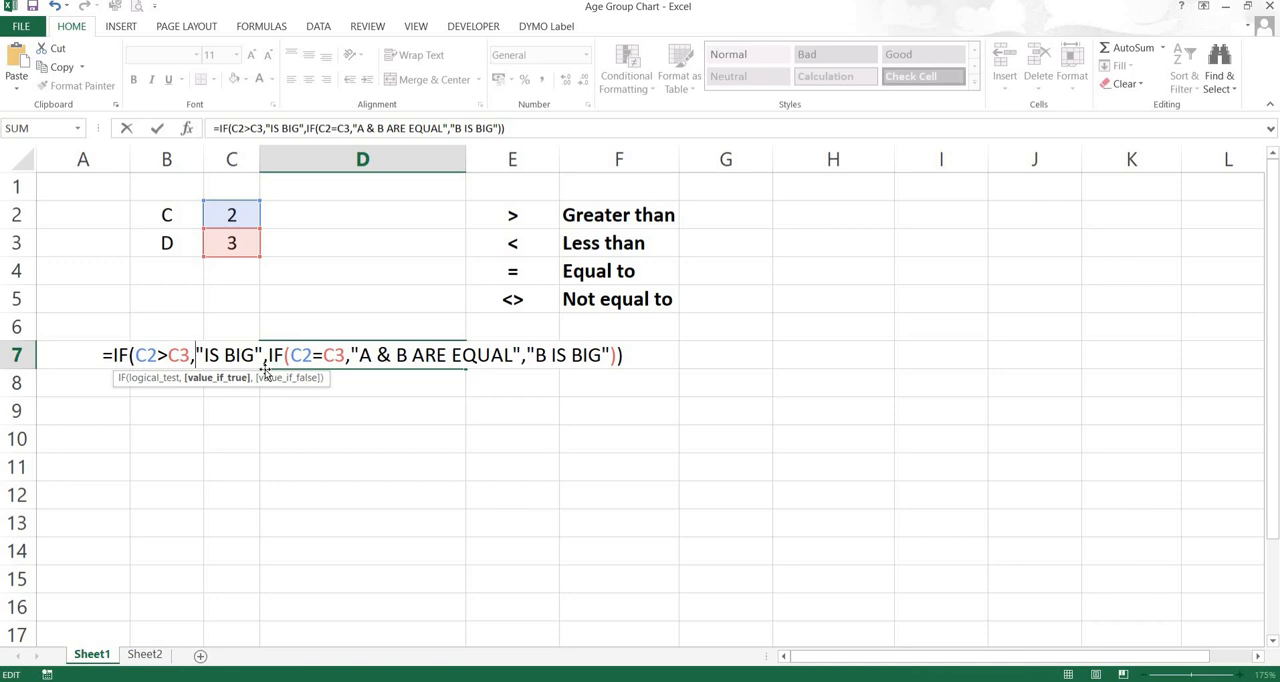
pyautogui.click(166, 214)
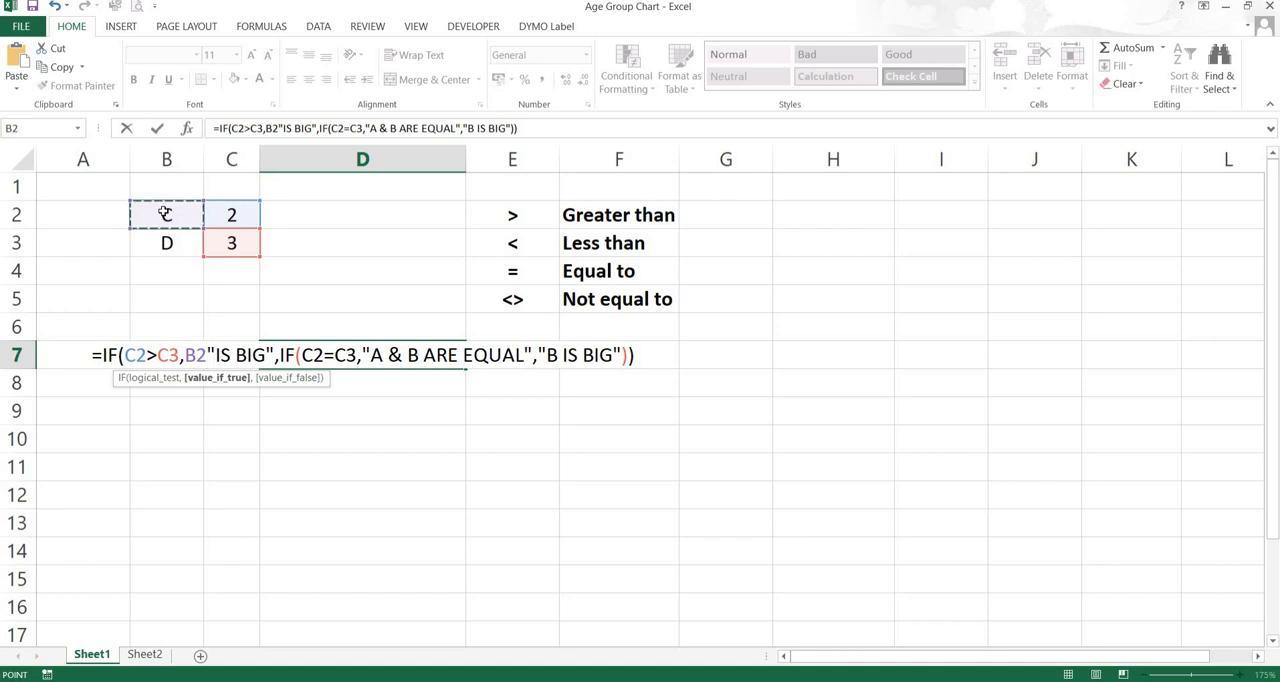
pyautogui.write('&')
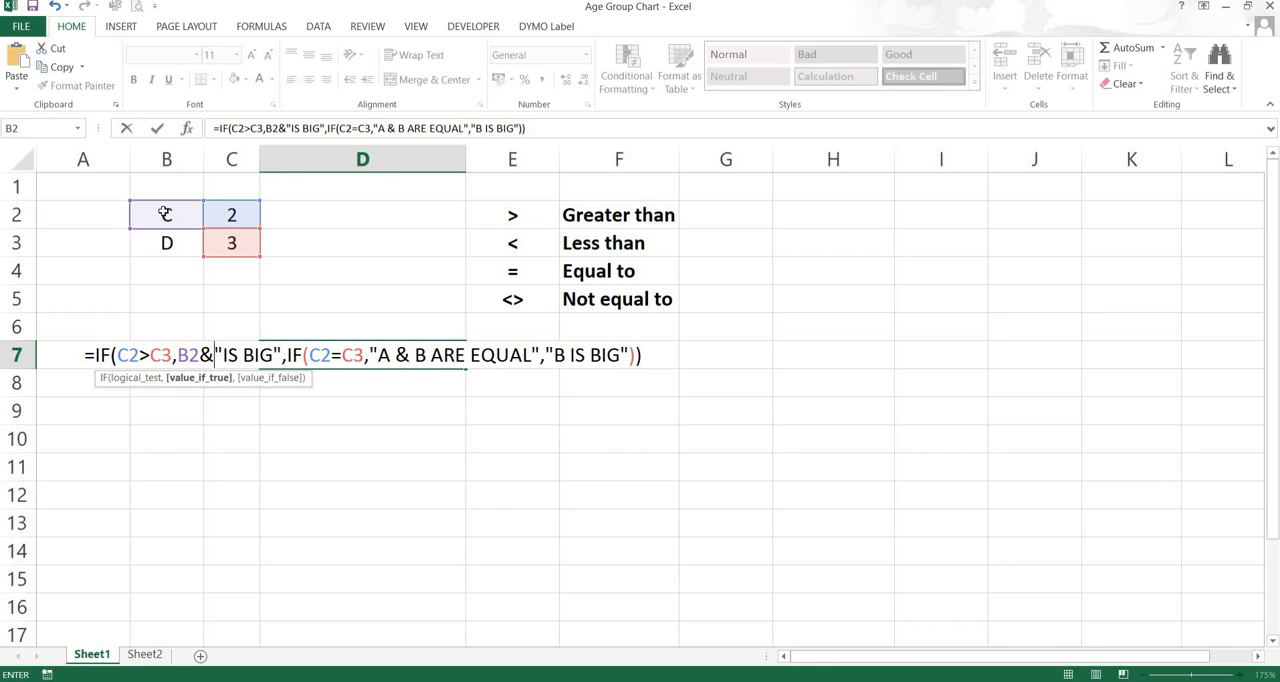
pyautogui.press('Return')
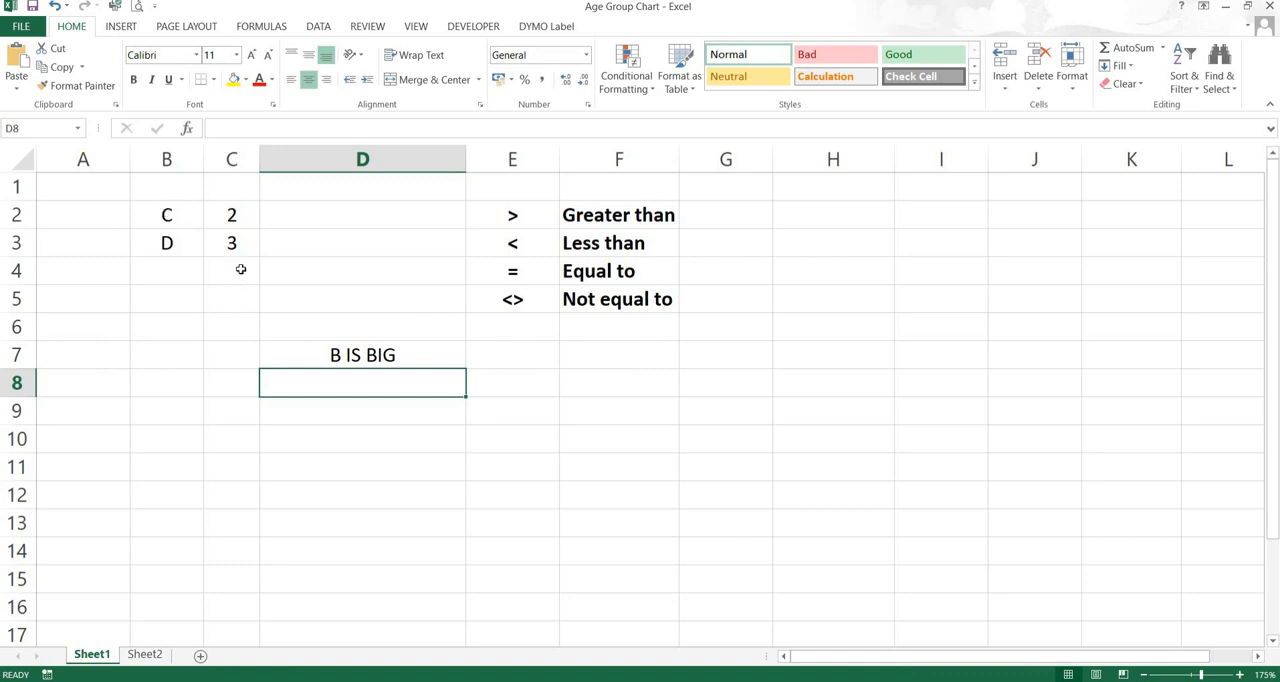
# Set the value of C in cell C2 to 4 to test the edited formula
pyautogui.click(231, 217)
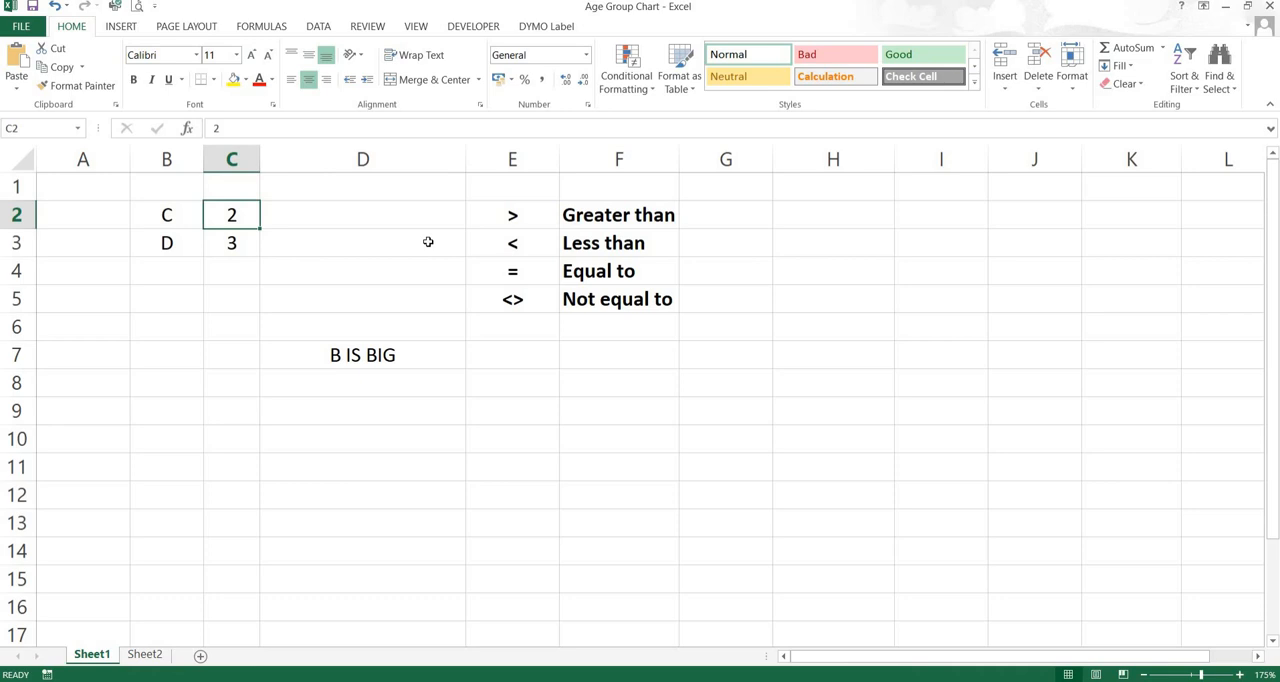
pyautogui.write('4')
pyautogui.press('Return')
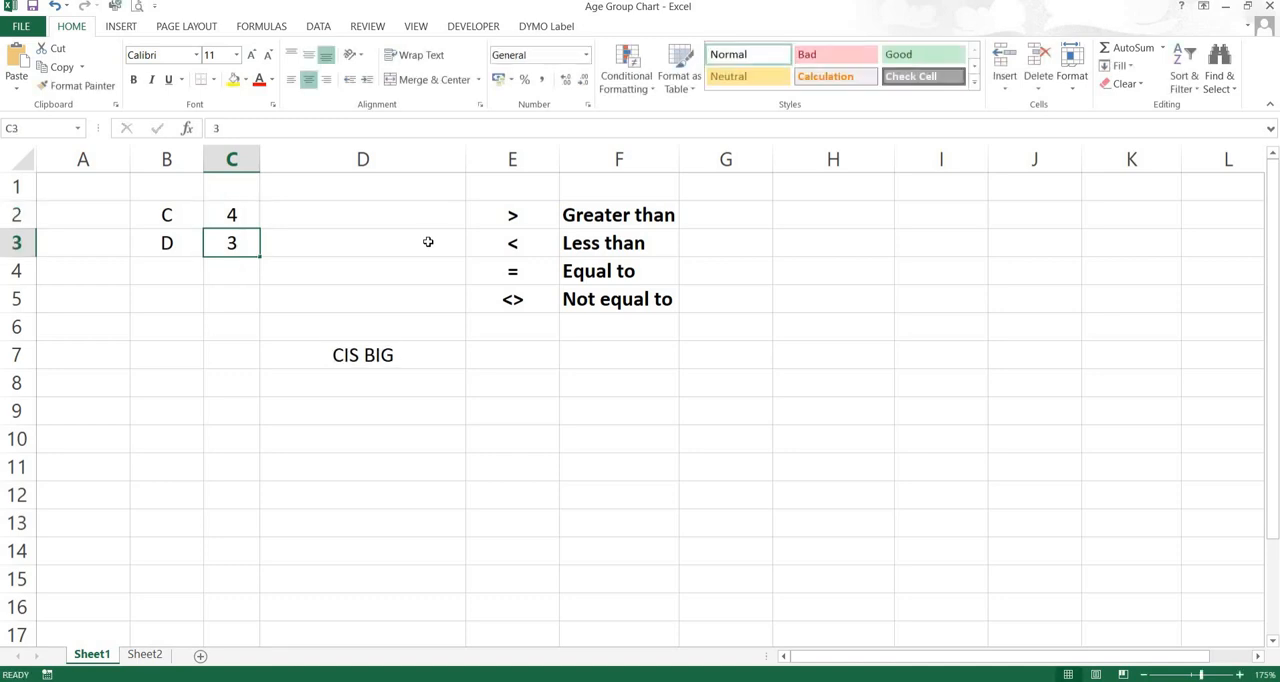
# Insert a space before IS in the formula's first result in D7, making it B2&" IS BIG"
pyautogui.click(340, 358)
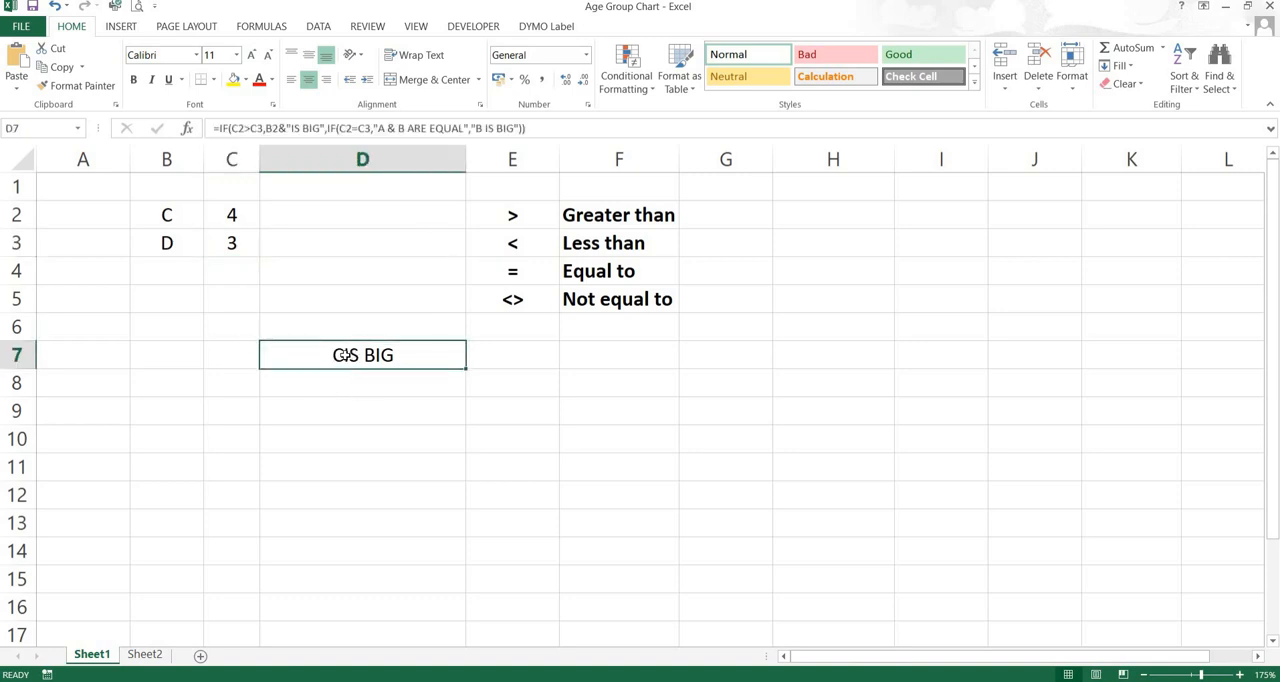
pyautogui.doubleClick(343, 355)
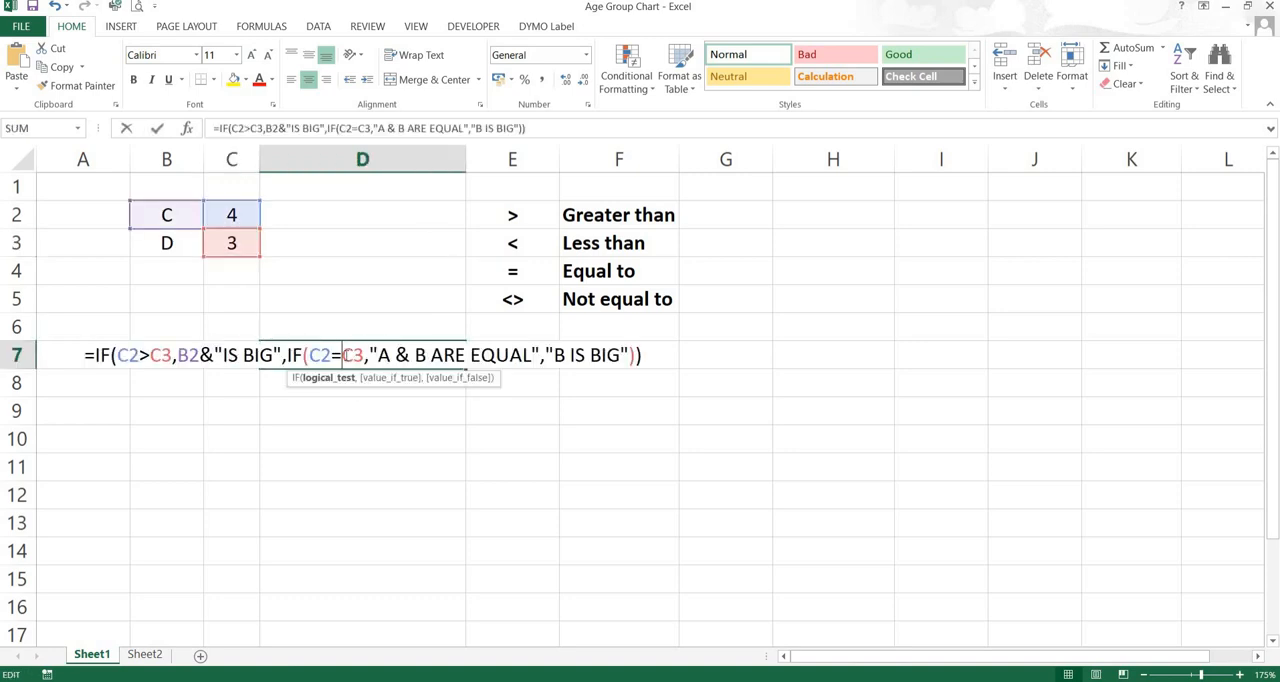
pyautogui.click(222, 355)
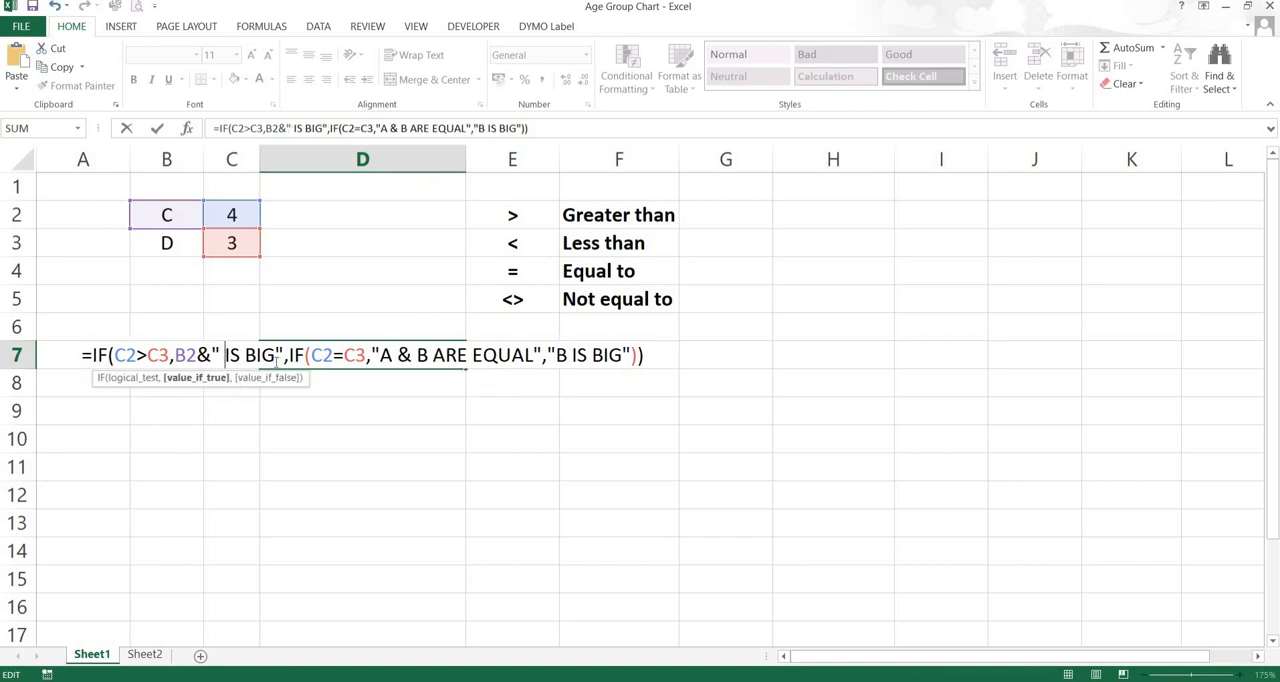
pyautogui.press('Return')
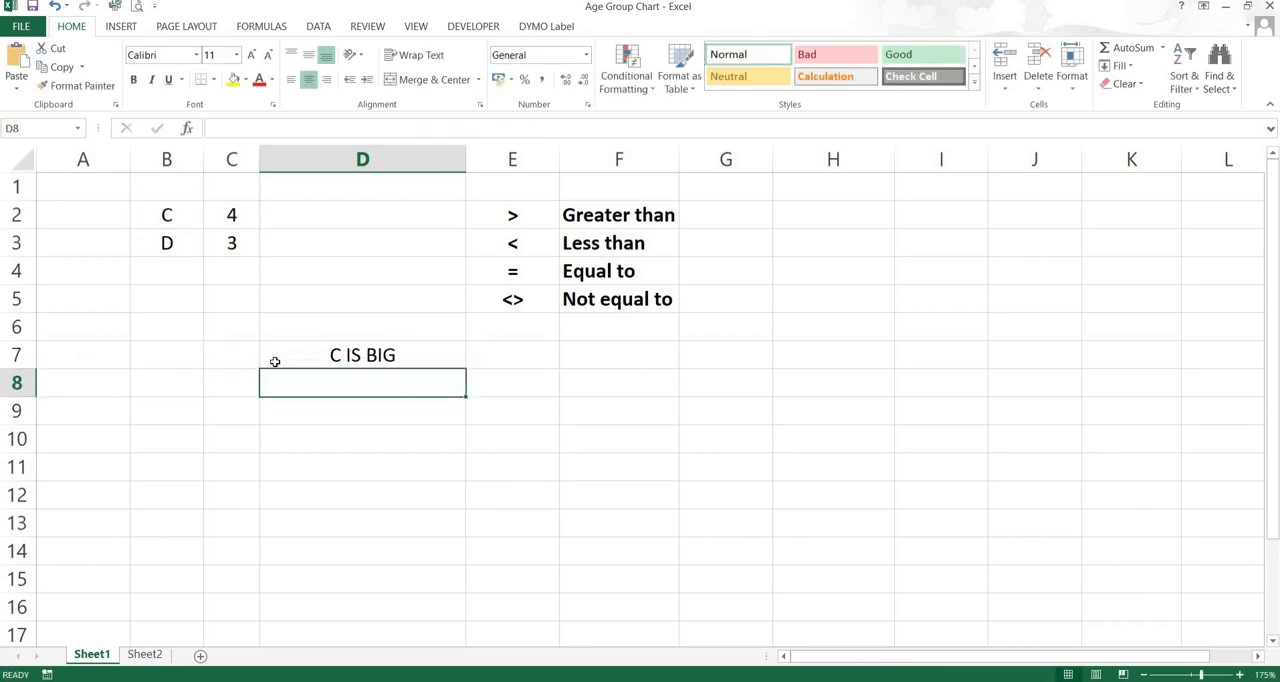
# Replace the label in cell B2 with 123 to test the dynamic text in D7
pyautogui.press('Up')
pyautogui.press('Left')
pyautogui.press('Up')
pyautogui.press('Up')
pyautogui.press('Up')
pyautogui.press('Up')
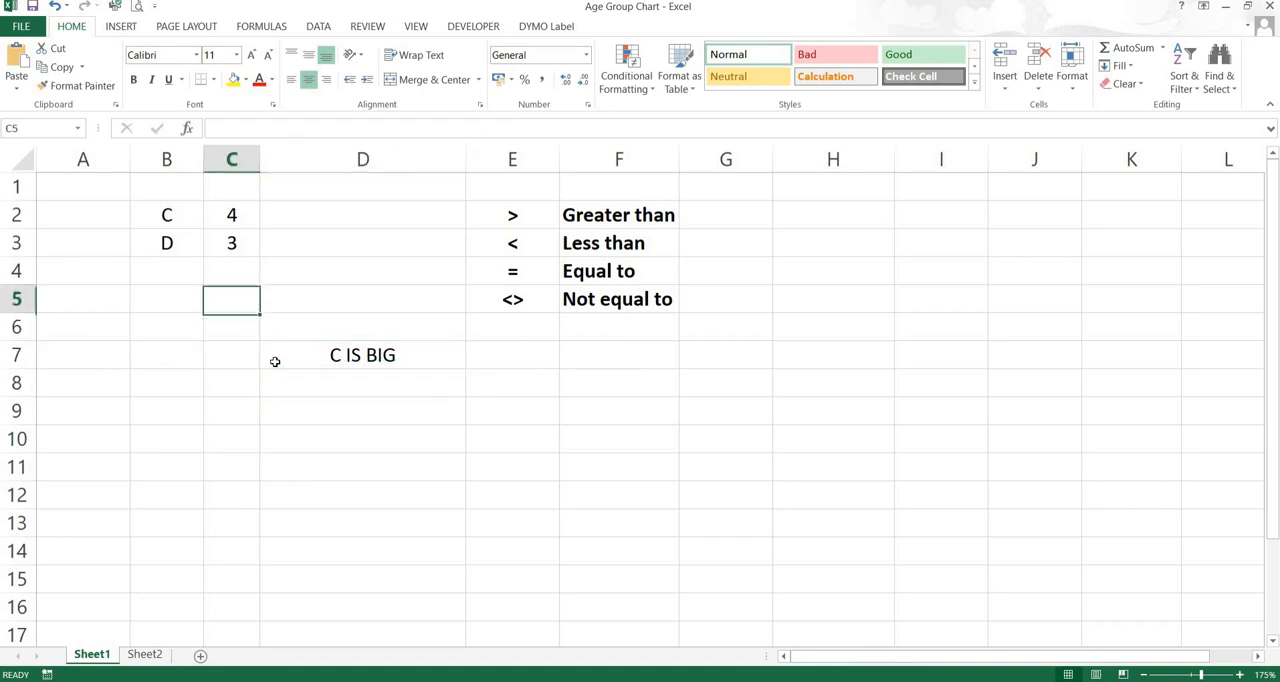
pyautogui.press('Left')
pyautogui.press('Up')
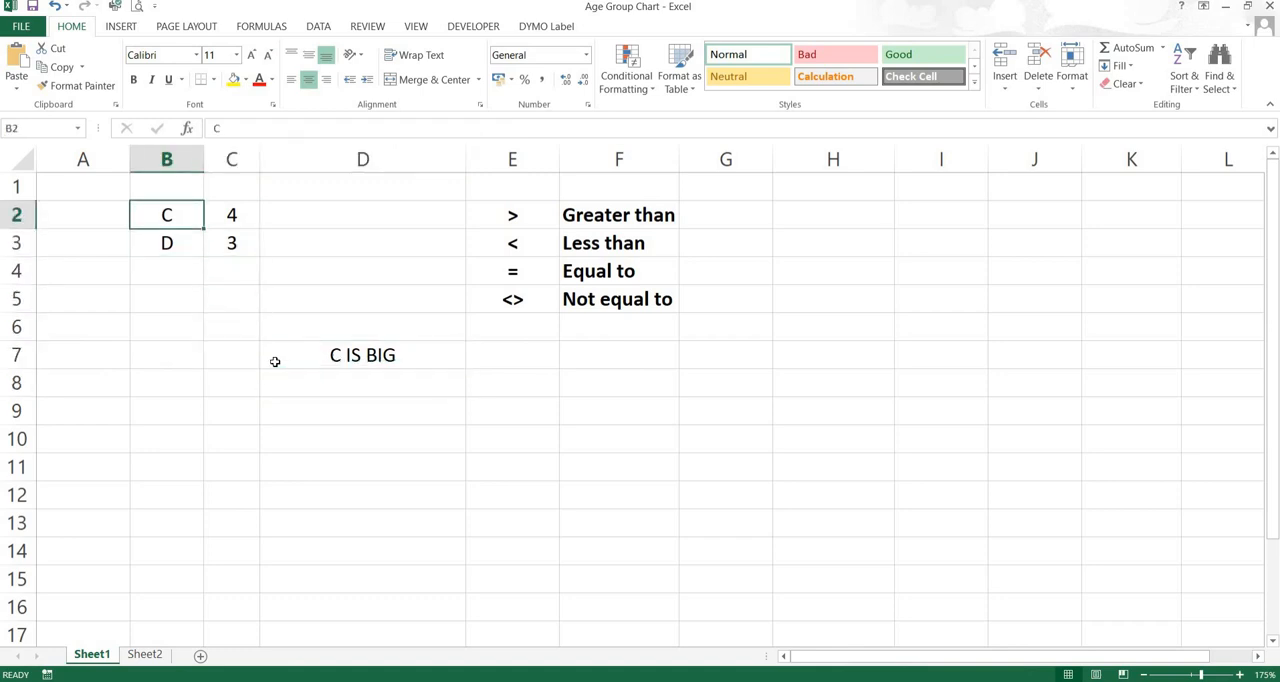
pyautogui.write('123')
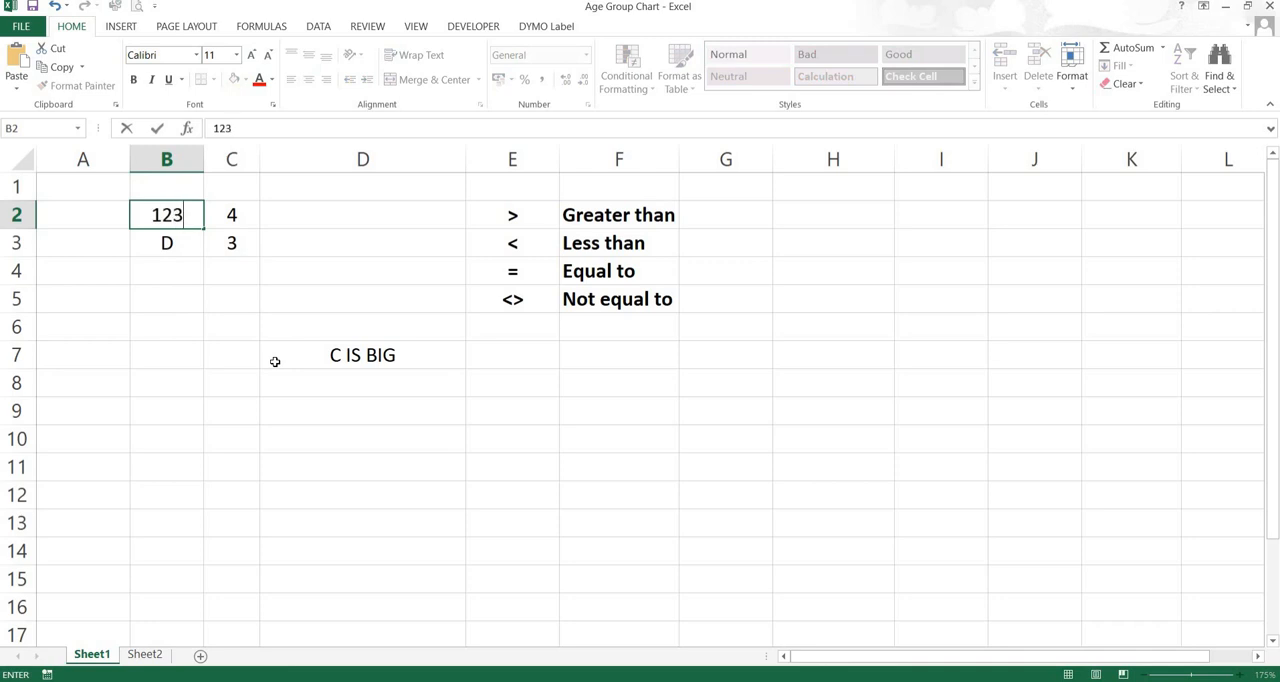
pyautogui.press('Return')
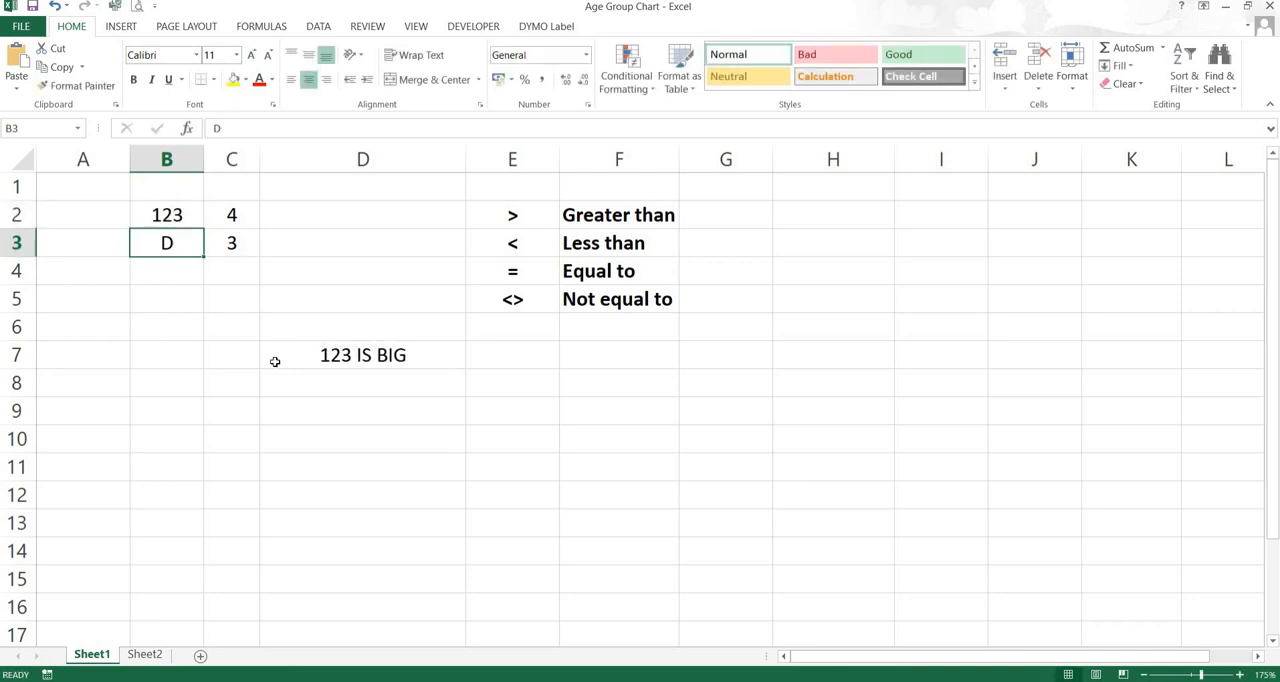
# Replace the label in cell B2 with SS to test the formula's text again
pyautogui.press('Up')
pyautogui.press('Up')
pyautogui.press('Down')
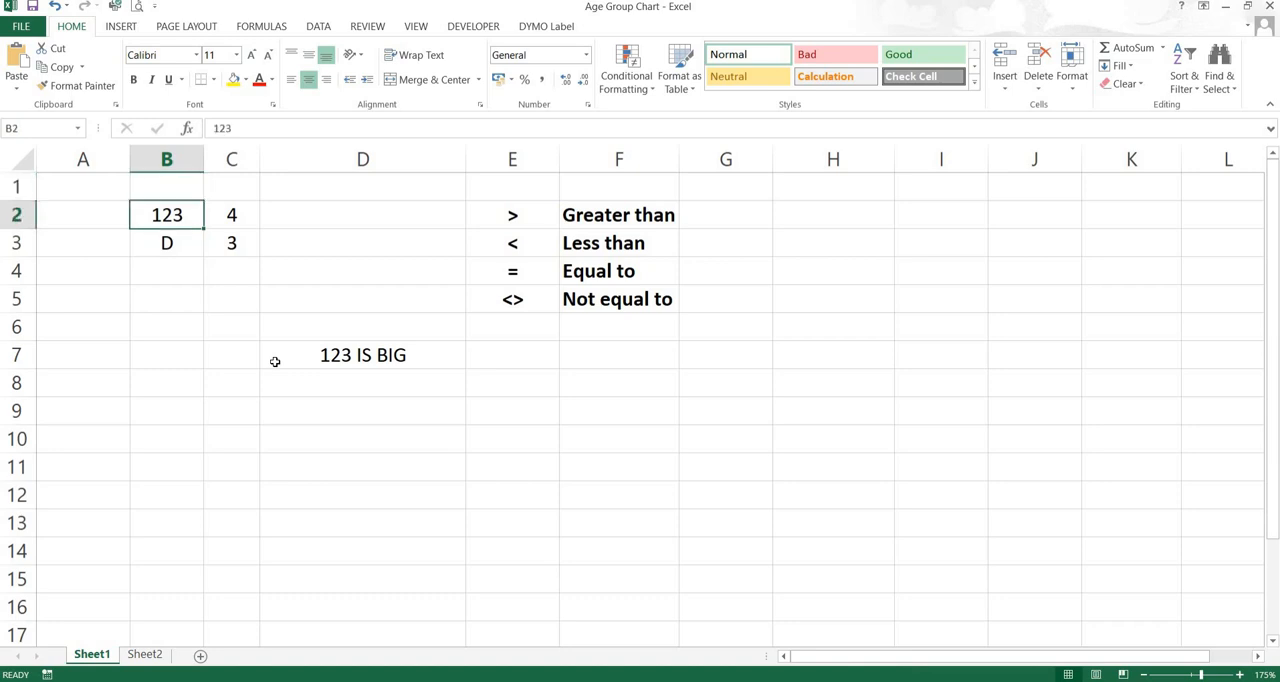
pyautogui.write('SS')
pyautogui.press('Return')
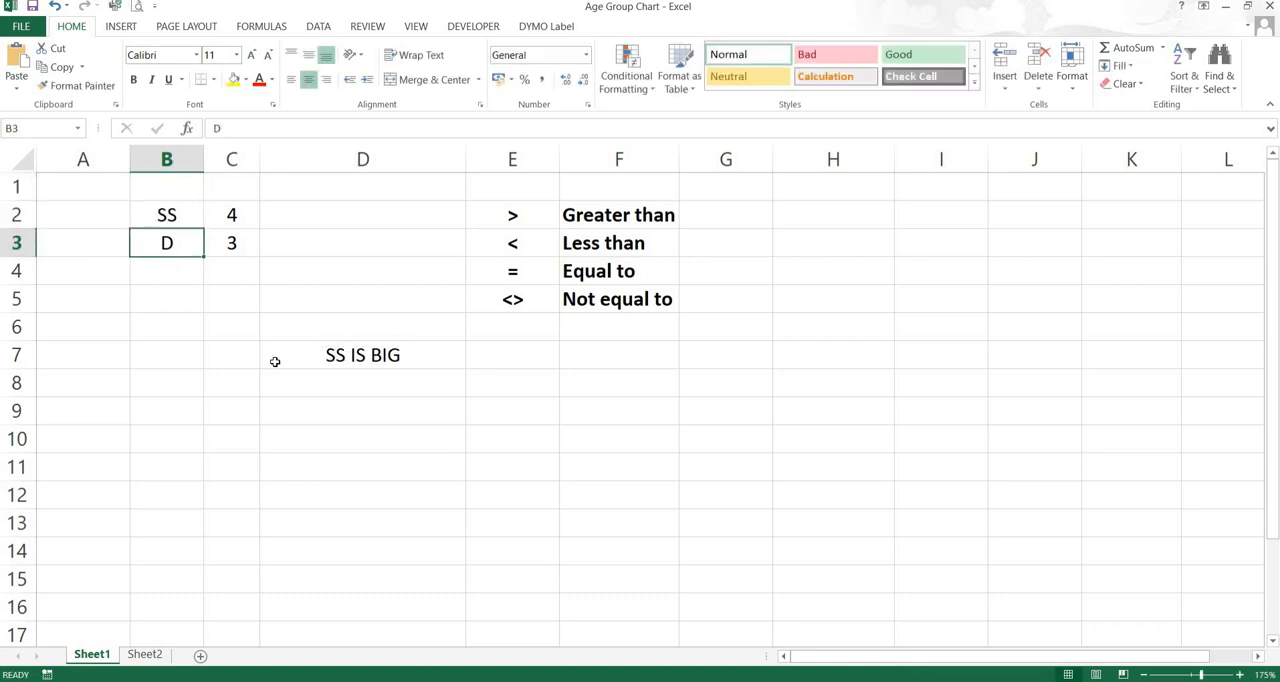
# Replace the label in cell B2 with DIGITAL
pyautogui.press('Up')
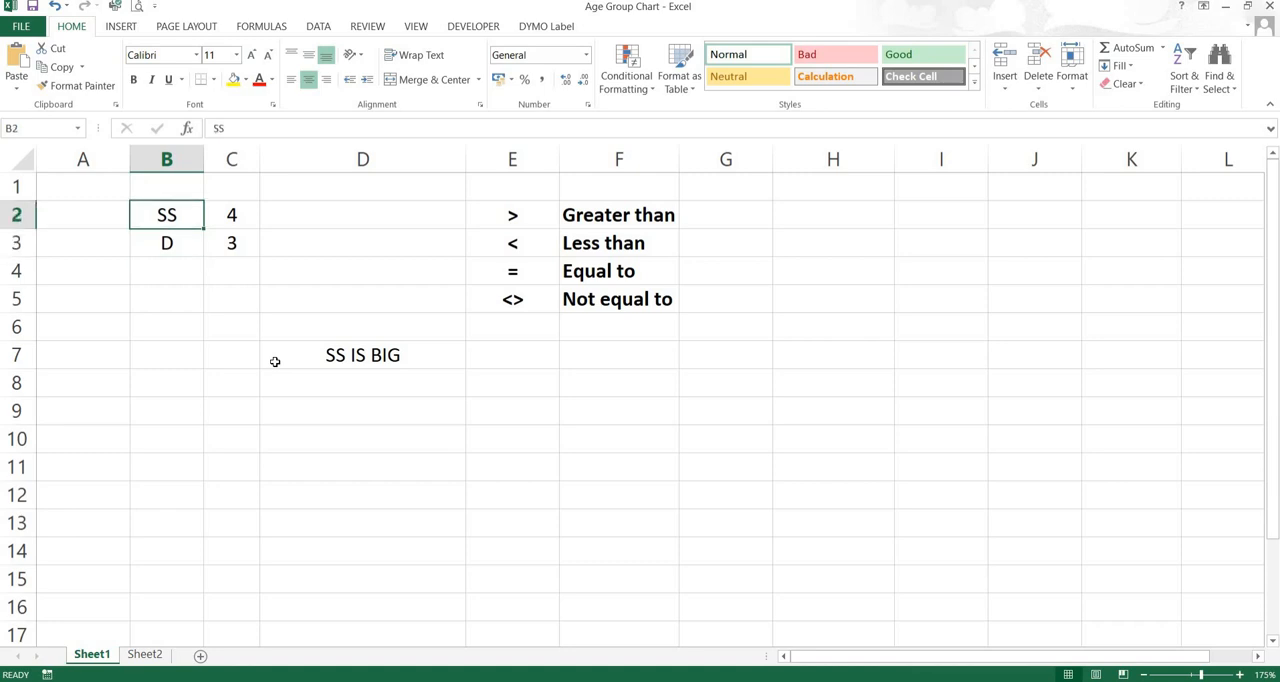
pyautogui.write('DIGIT')
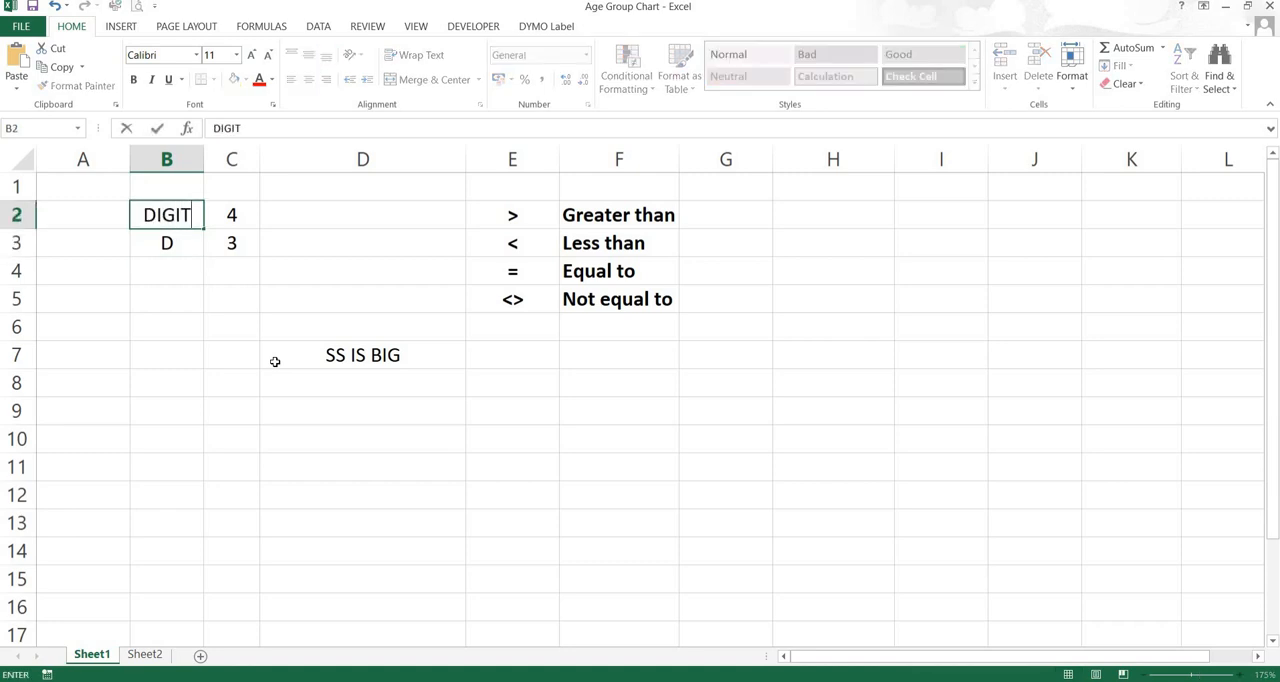
pyautogui.write('AL')
pyautogui.press('Return')
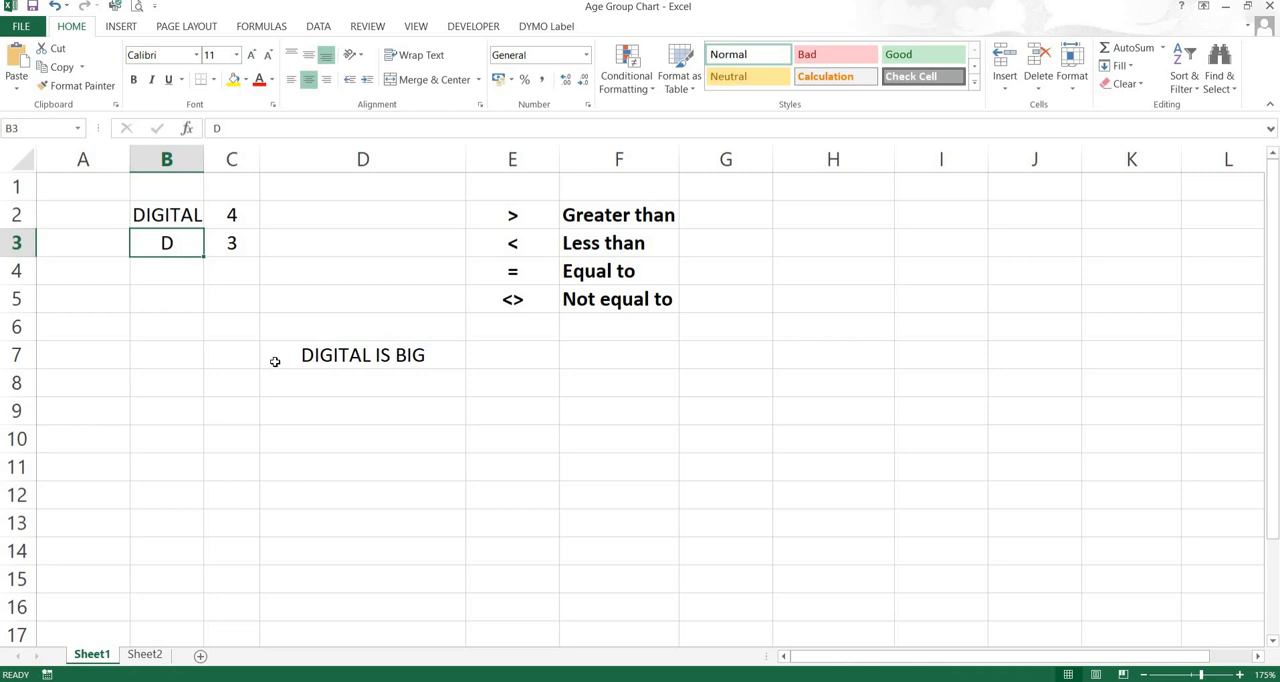
pyautogui.press('Up')
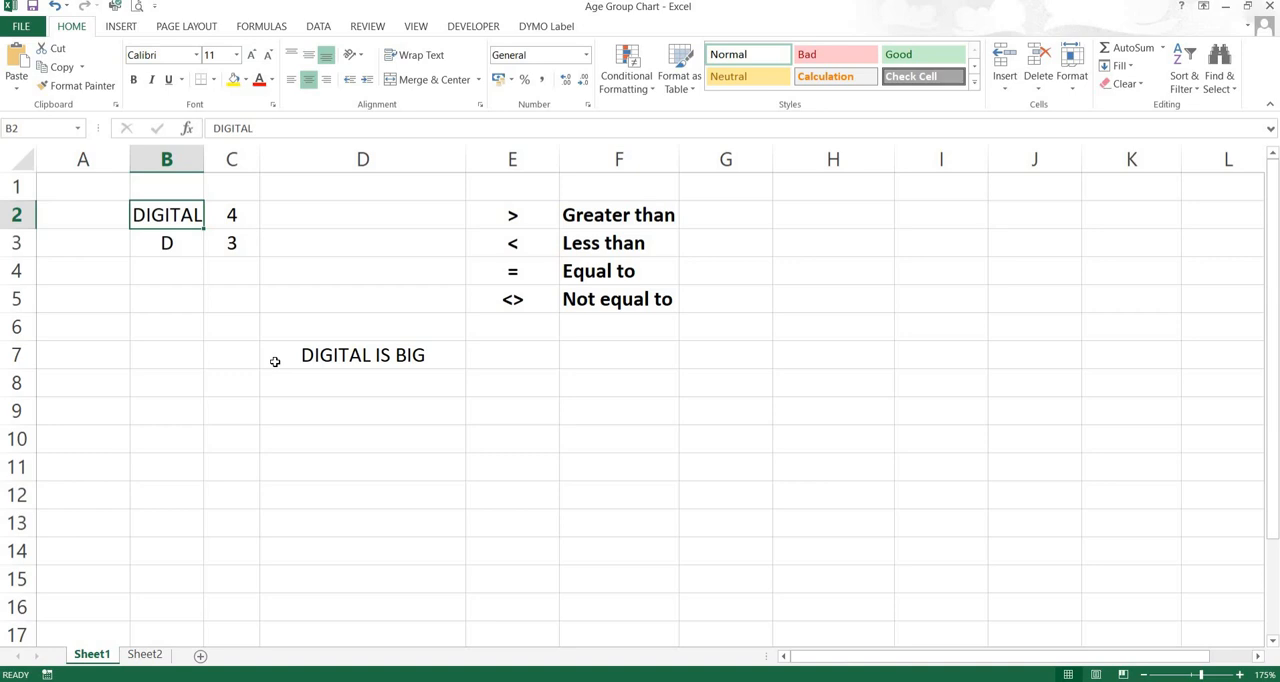
# Replace the label in cell B2 with C and set the value in C2 to 2
pyautogui.write('C')
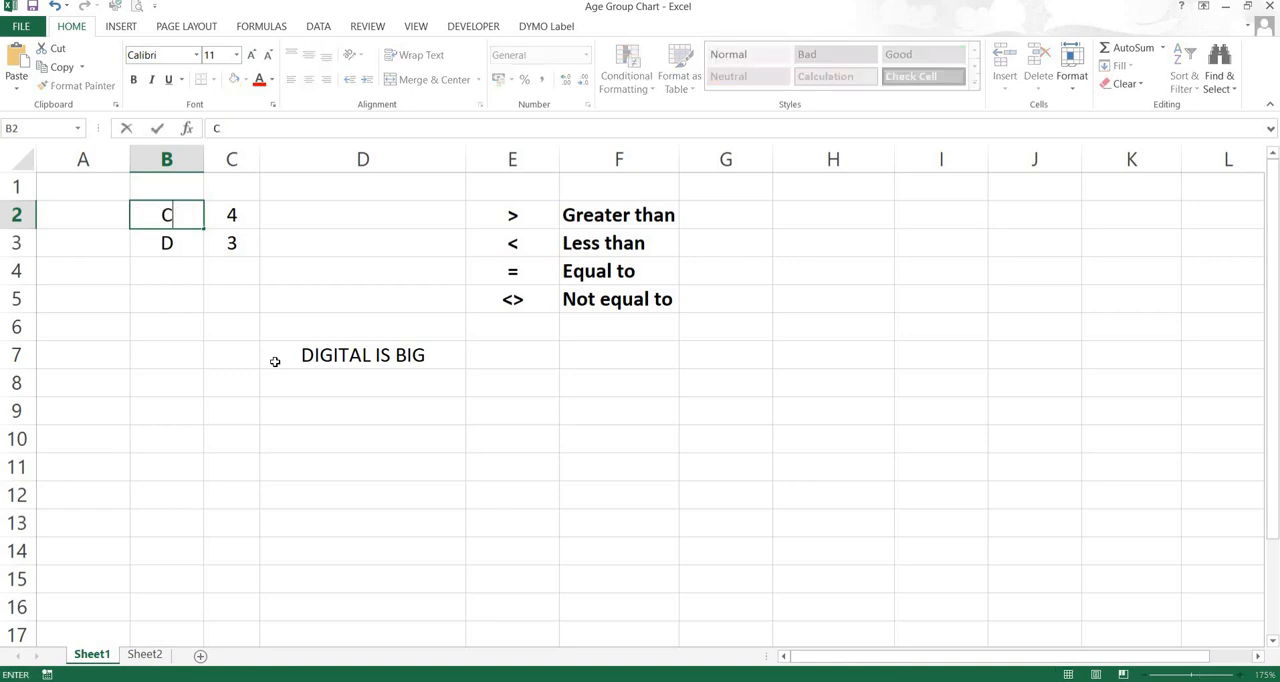
pyautogui.press('Return')
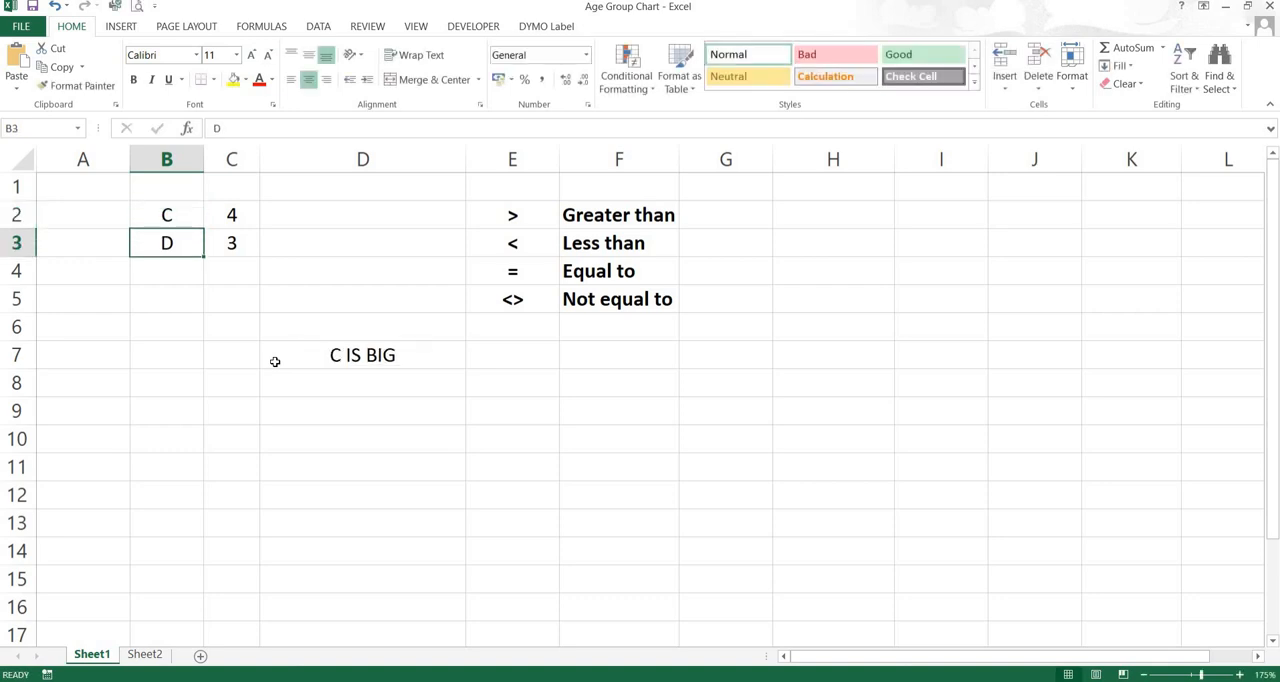
pyautogui.press('Right')
pyautogui.press('Up')
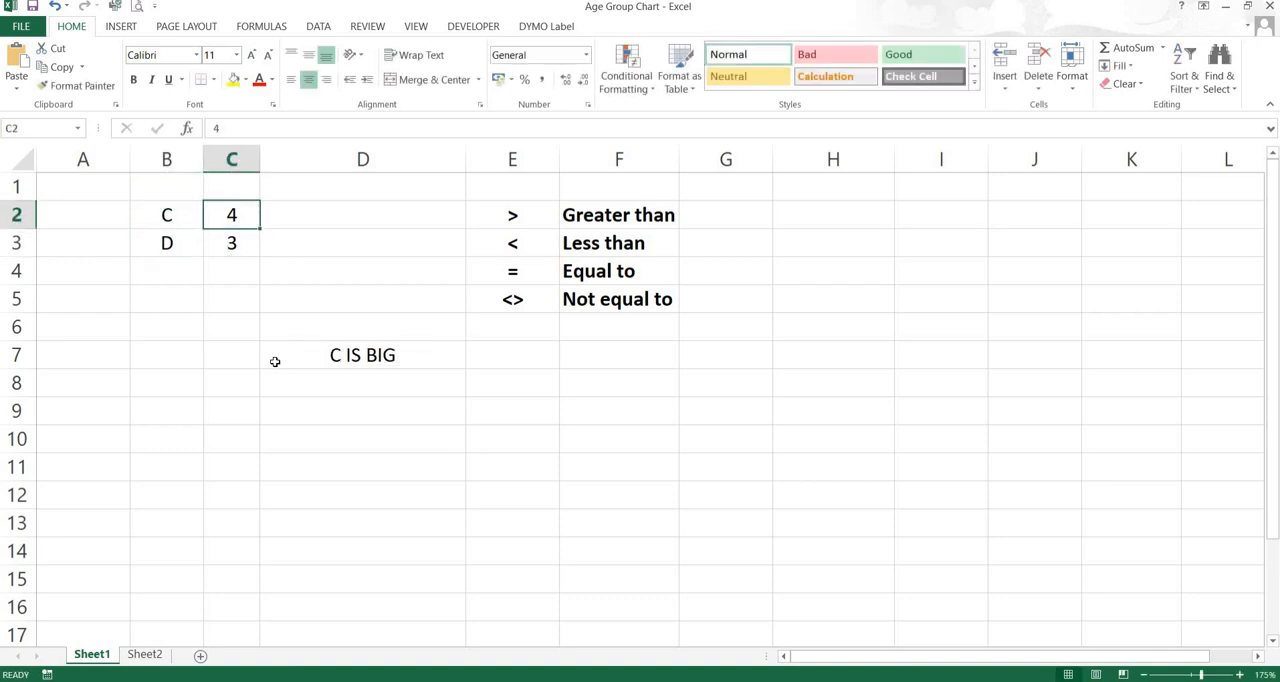
pyautogui.write('2')
pyautogui.press('Return')
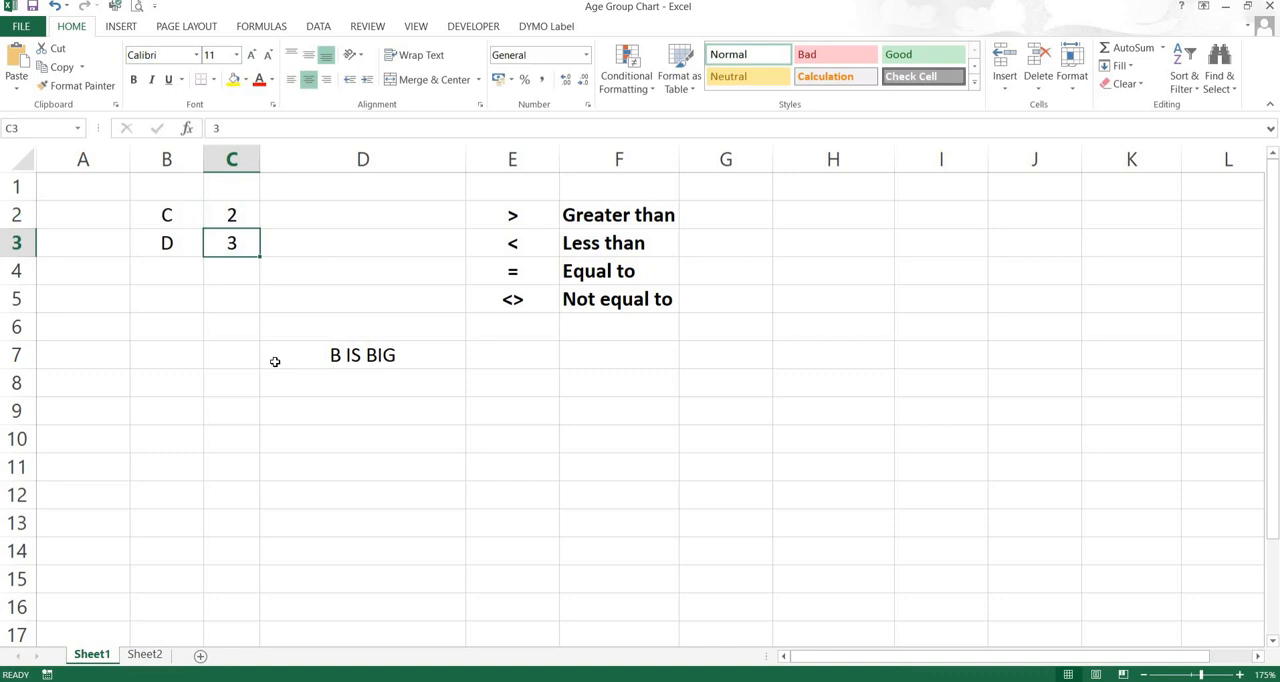
# Replace the fixed B in the last result of D7's formula with a cell reference, making it B3&" IS BIG"
pyautogui.click(341, 356)
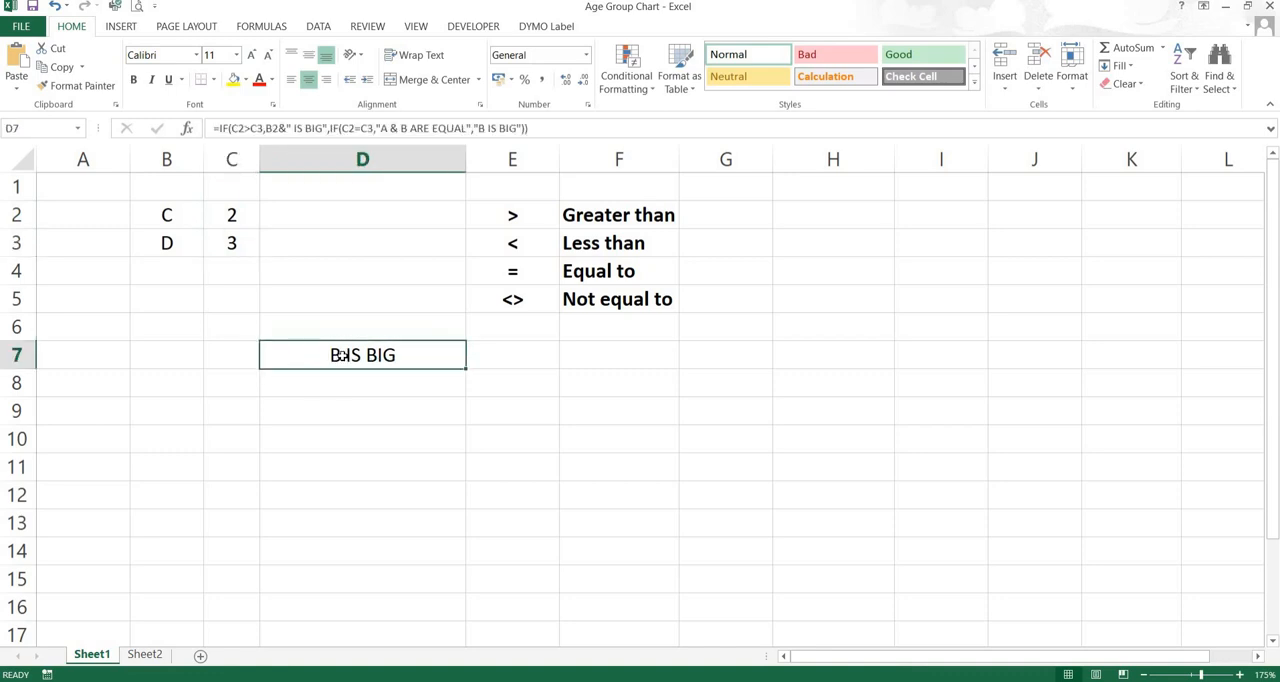
pyautogui.doubleClick(341, 356)
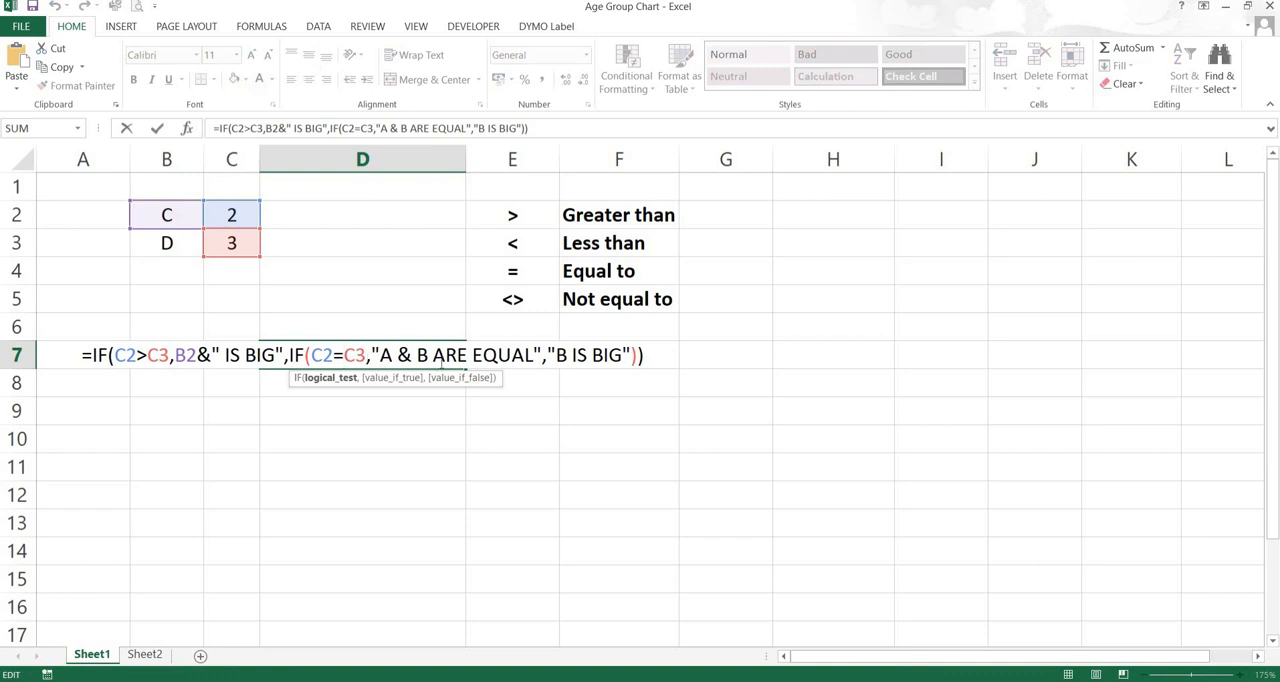
pyautogui.click(594, 362)
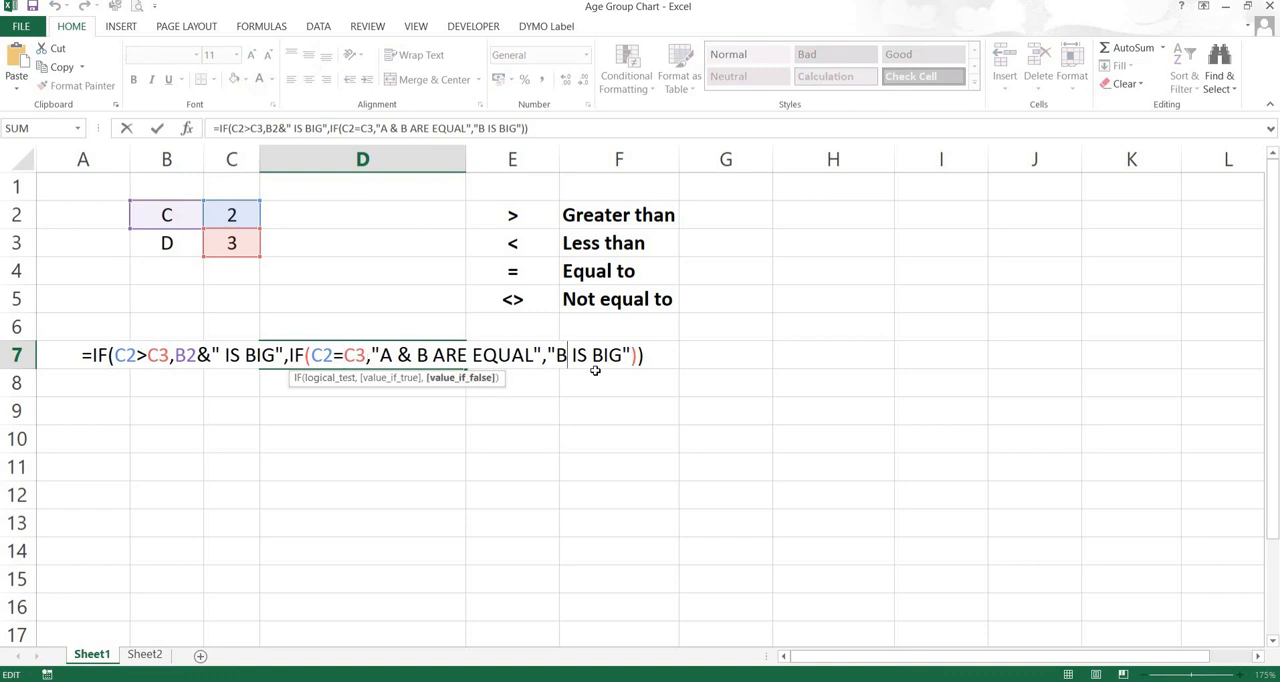
pyautogui.press('BackSpace')
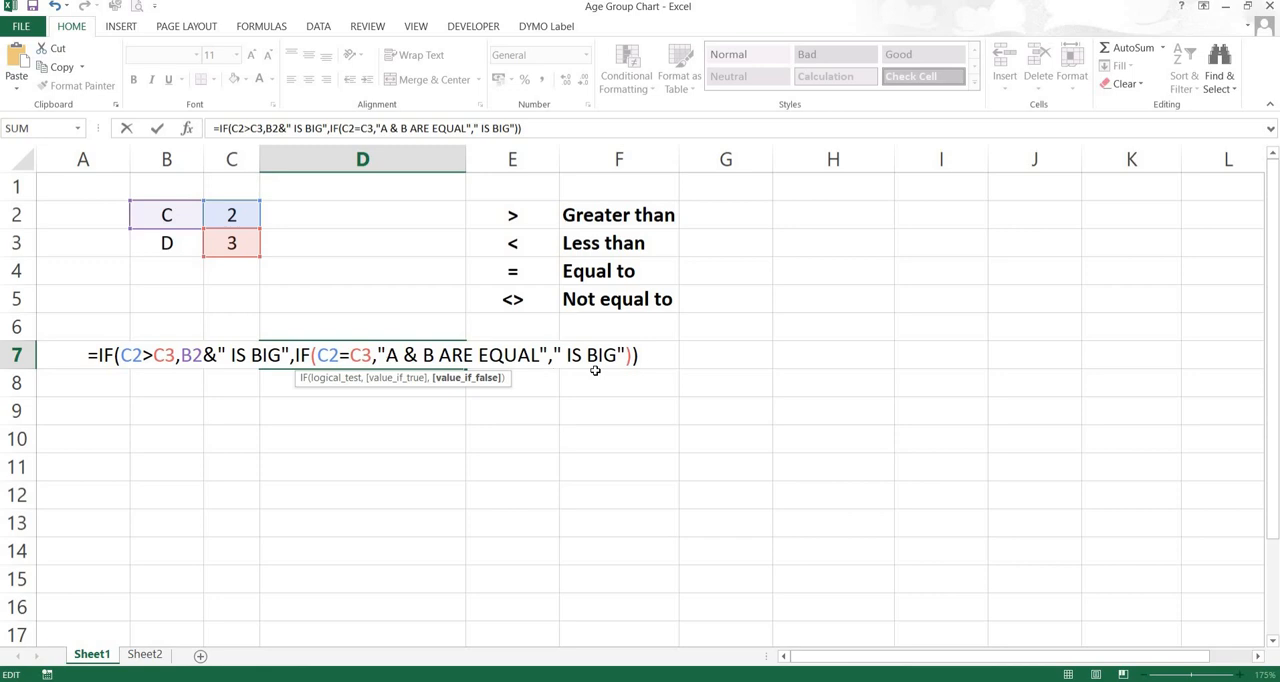
pyautogui.click(162, 243)
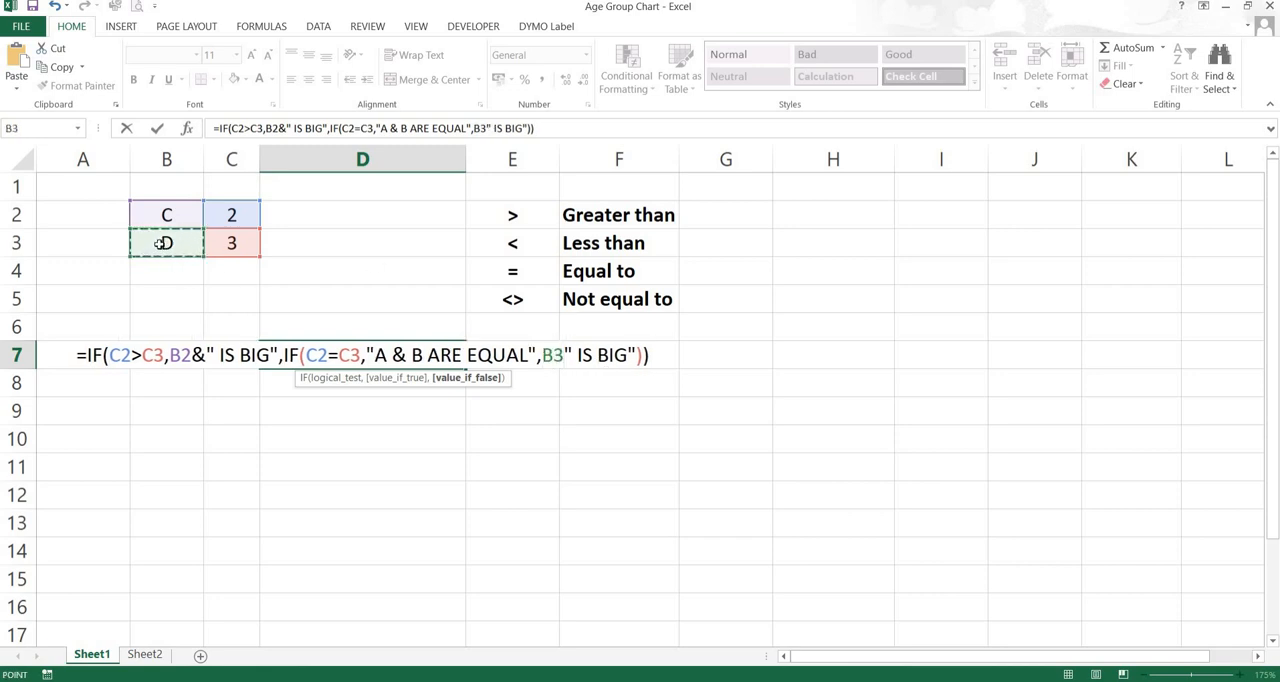
pyautogui.write('&')
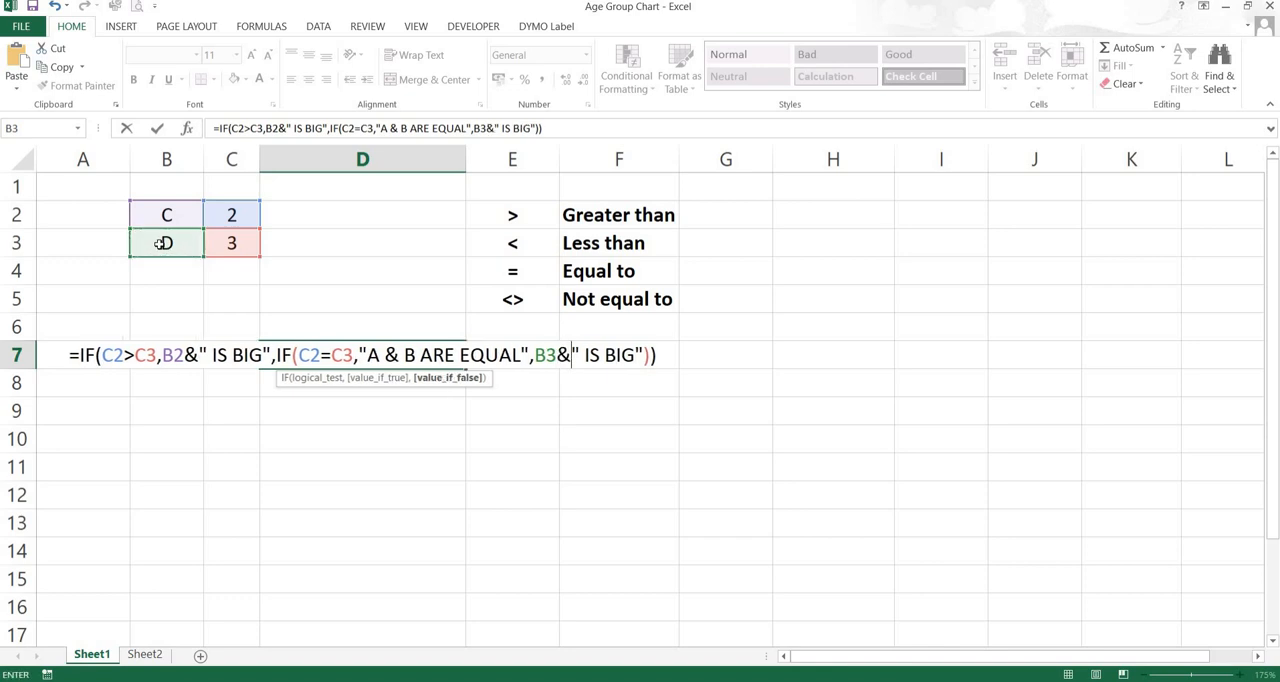
pyautogui.press('Return')
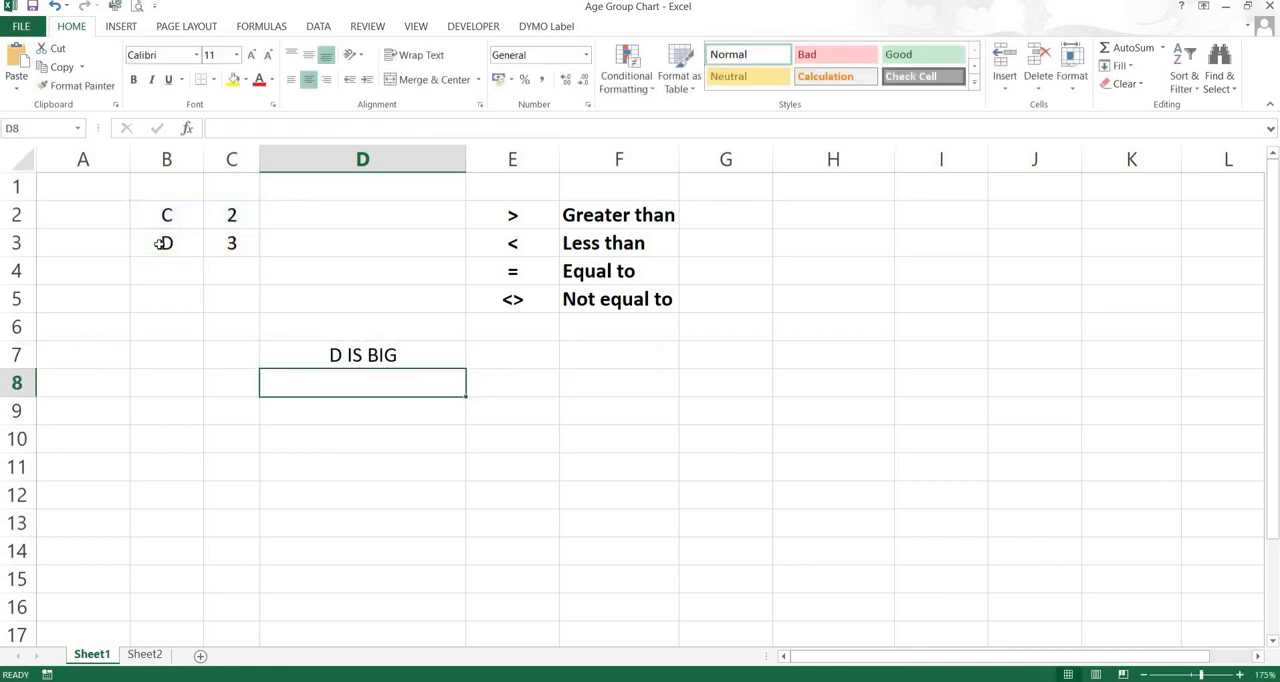
# Replace the label in cell B3 with YY to test the dynamic text in D7
pyautogui.press('Up')
pyautogui.press('Left')
pyautogui.press('Left')
pyautogui.press('Up')
pyautogui.press('Up')
pyautogui.press('Up')
pyautogui.press('Up')
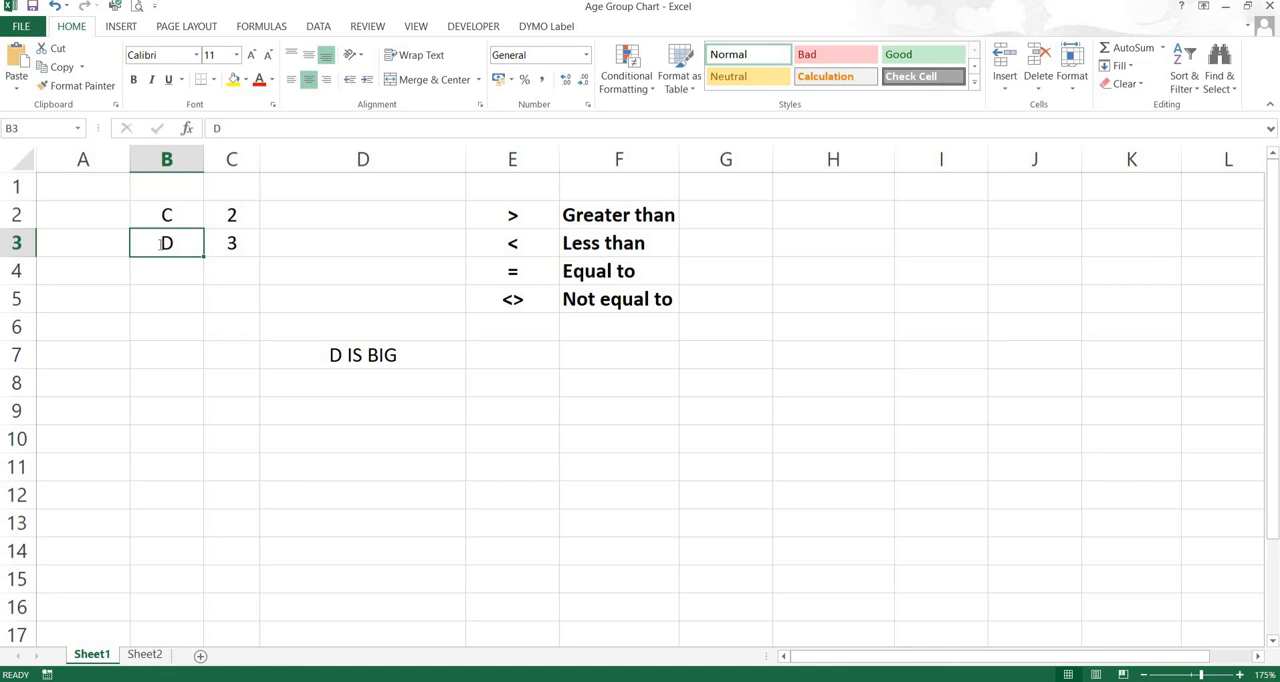
pyautogui.write('YY')
pyautogui.press('Return')
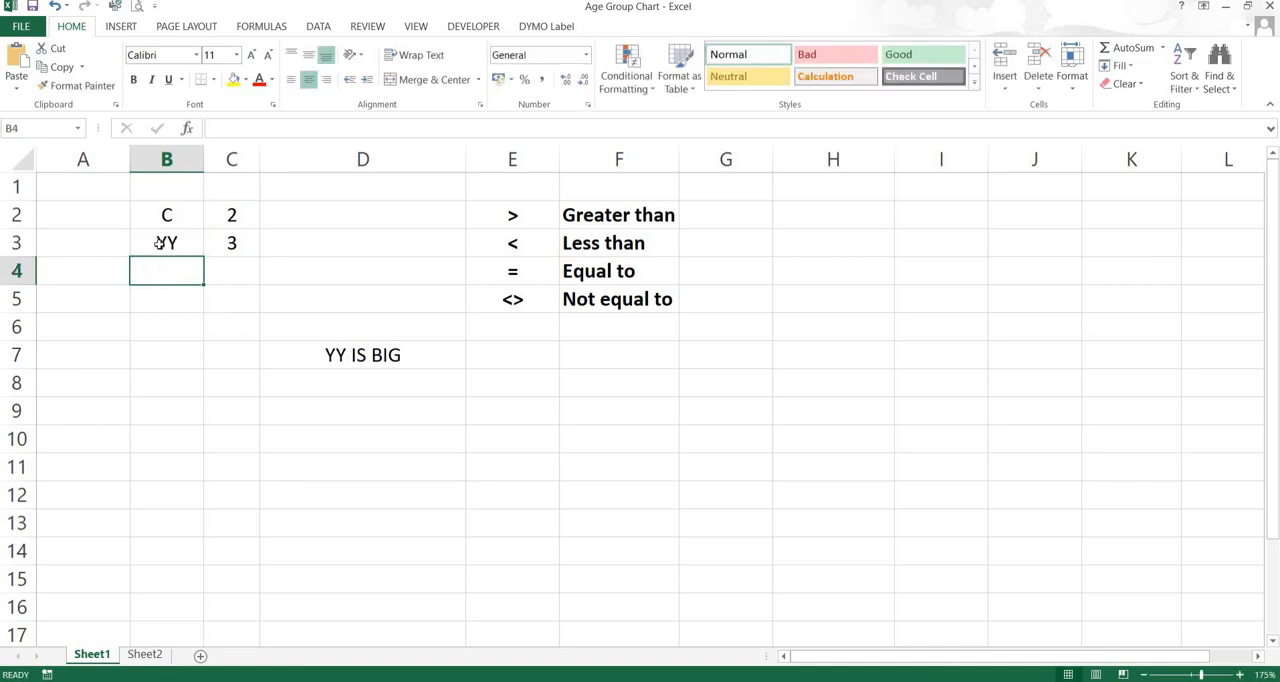
# Set the value in C3 to 2 to test the equal case of the formula
pyautogui.press('Up')
pyautogui.press('Up')
pyautogui.press('Right')
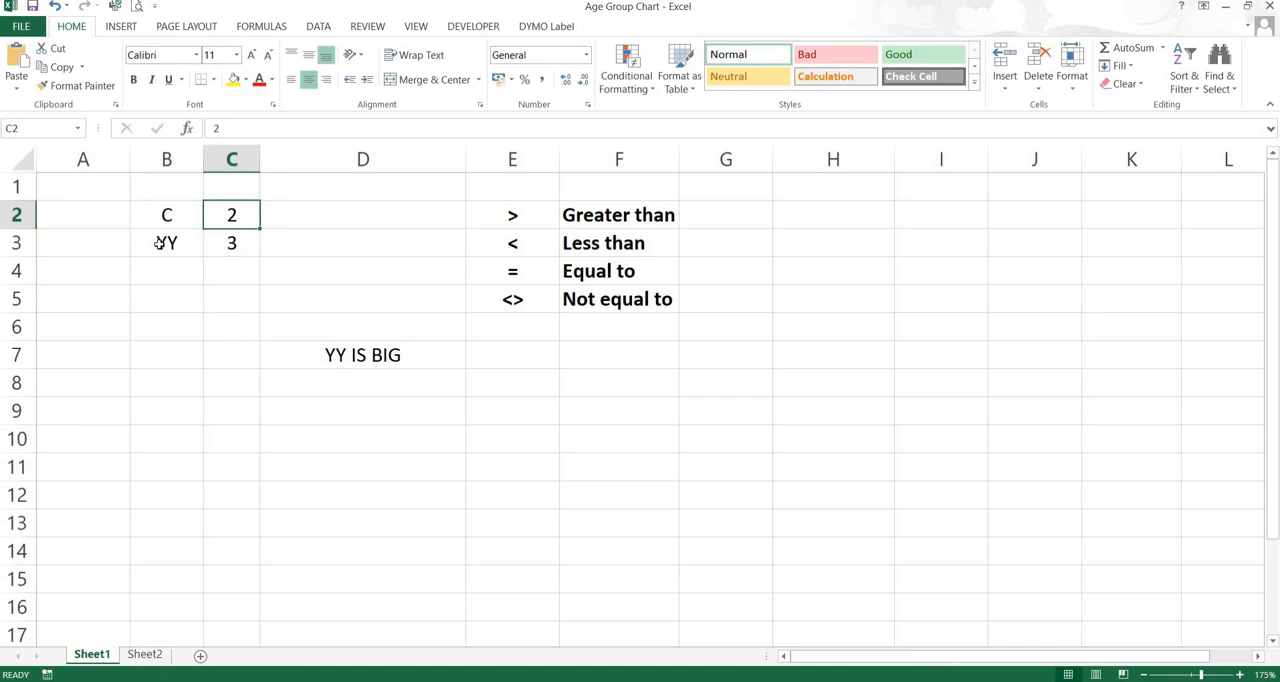
pyautogui.press('Down')
pyautogui.write('2')
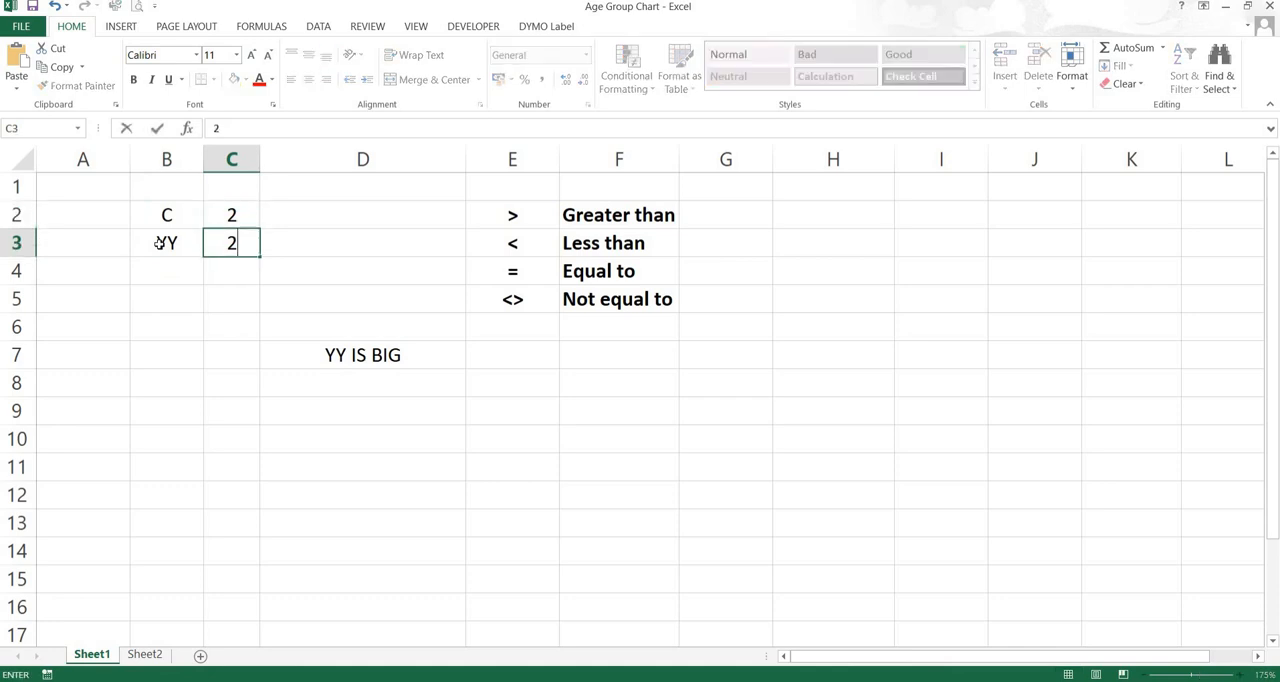
pyautogui.press('Return')
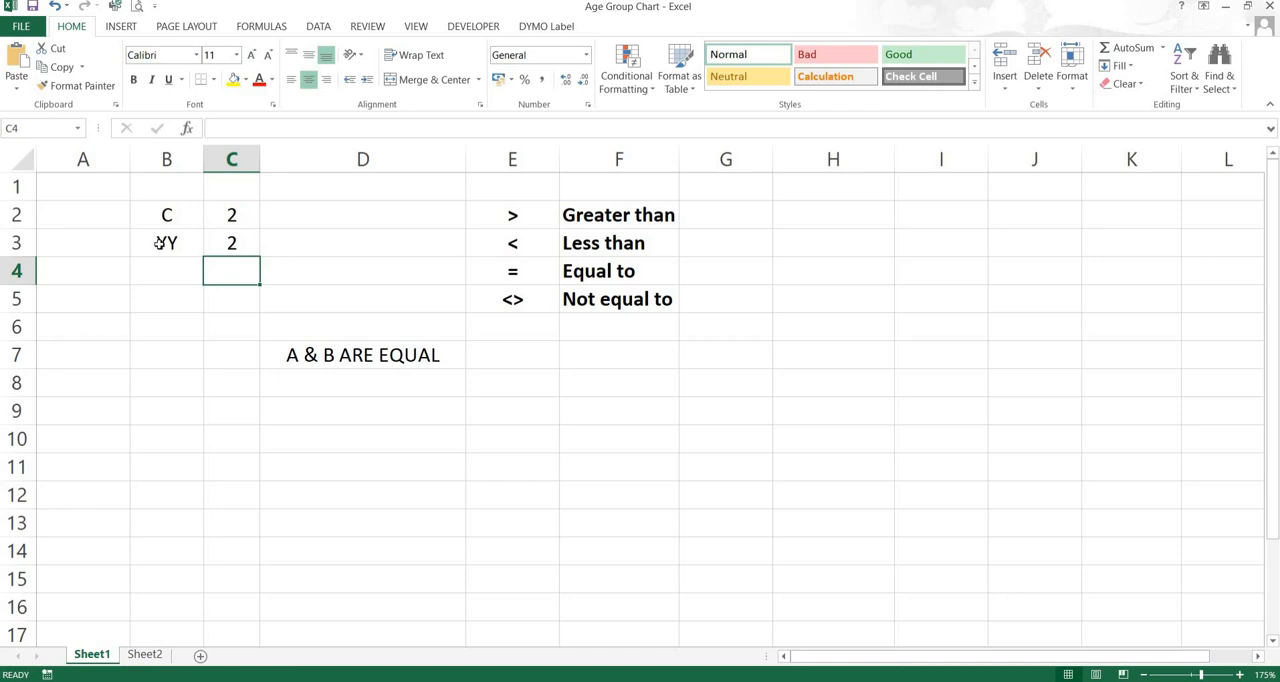
# Delete A & B from the equal-case text in D7's formula, leaving " ARE EQUAL"
pyautogui.click(328, 354)
pyautogui.doubleClick(328, 354)
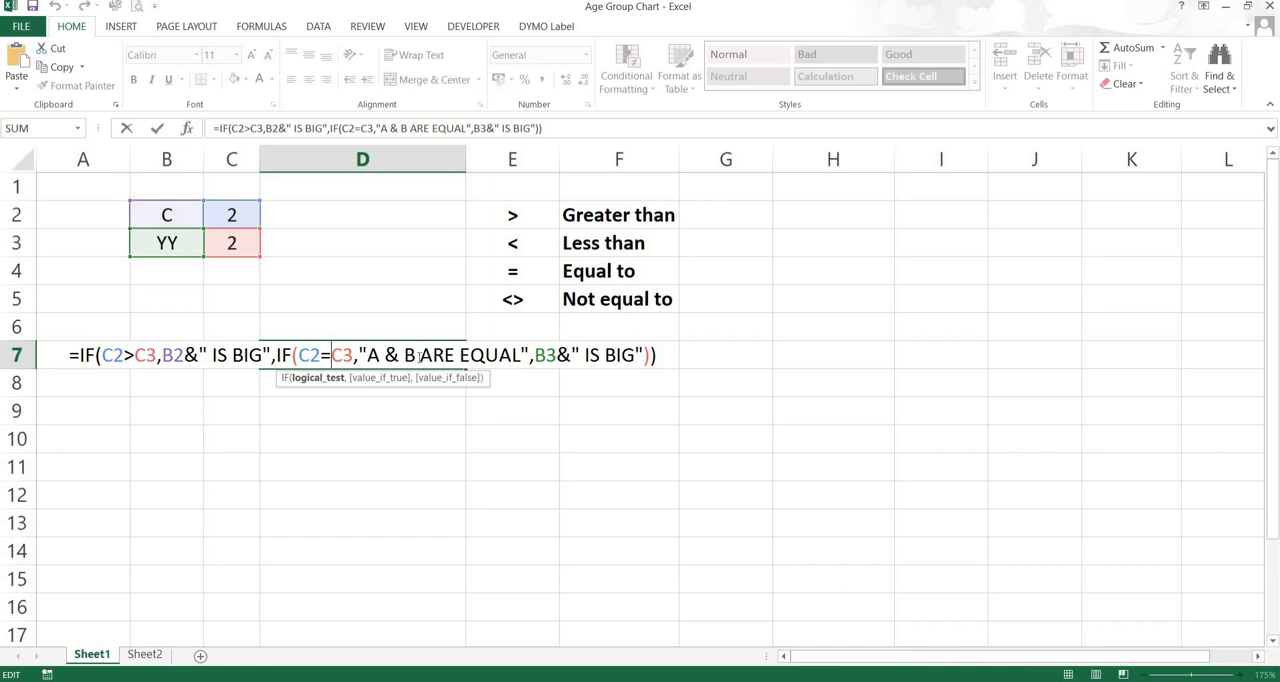
pyautogui.press('Right')
pyautogui.press('Right')
pyautogui.press('Right')
pyautogui.press('Right')
pyautogui.press('Right')
pyautogui.press('Right')
pyautogui.press('Right')
pyautogui.press('Right')
pyautogui.press('Right')
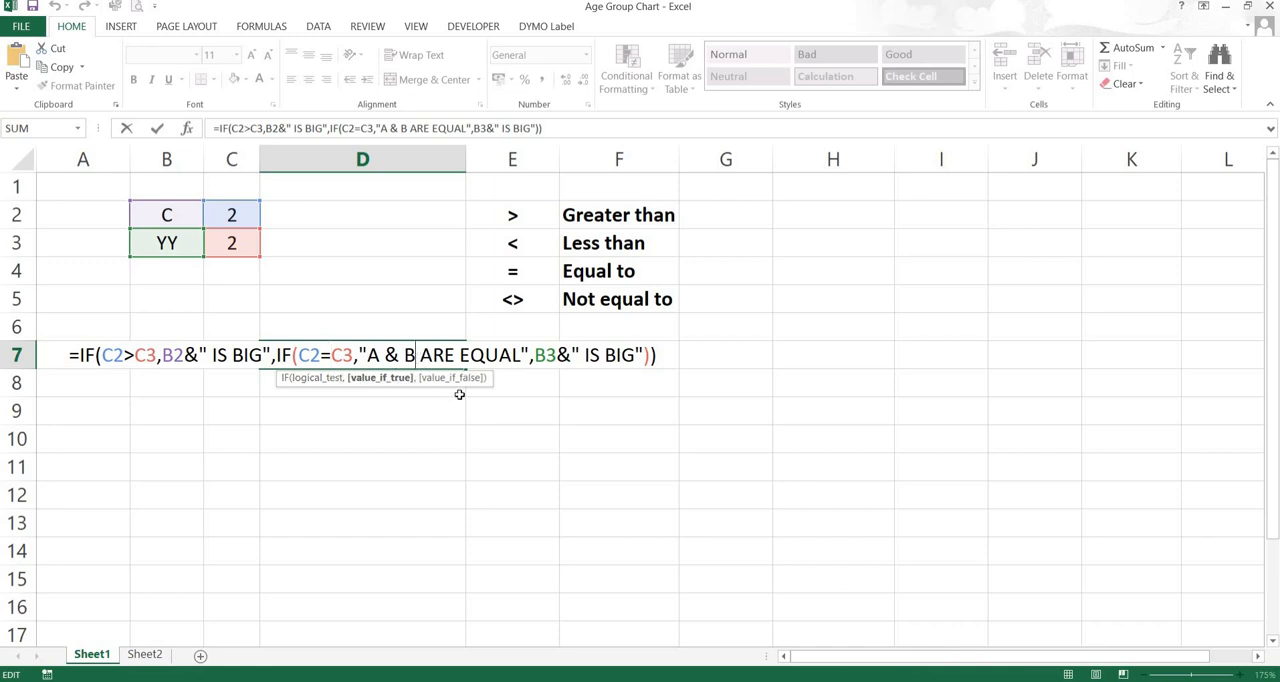
pyautogui.press('BackSpace')
pyautogui.press('BackSpace')
pyautogui.press('BackSpace')
pyautogui.press('BackSpace')
pyautogui.press('BackSpace')
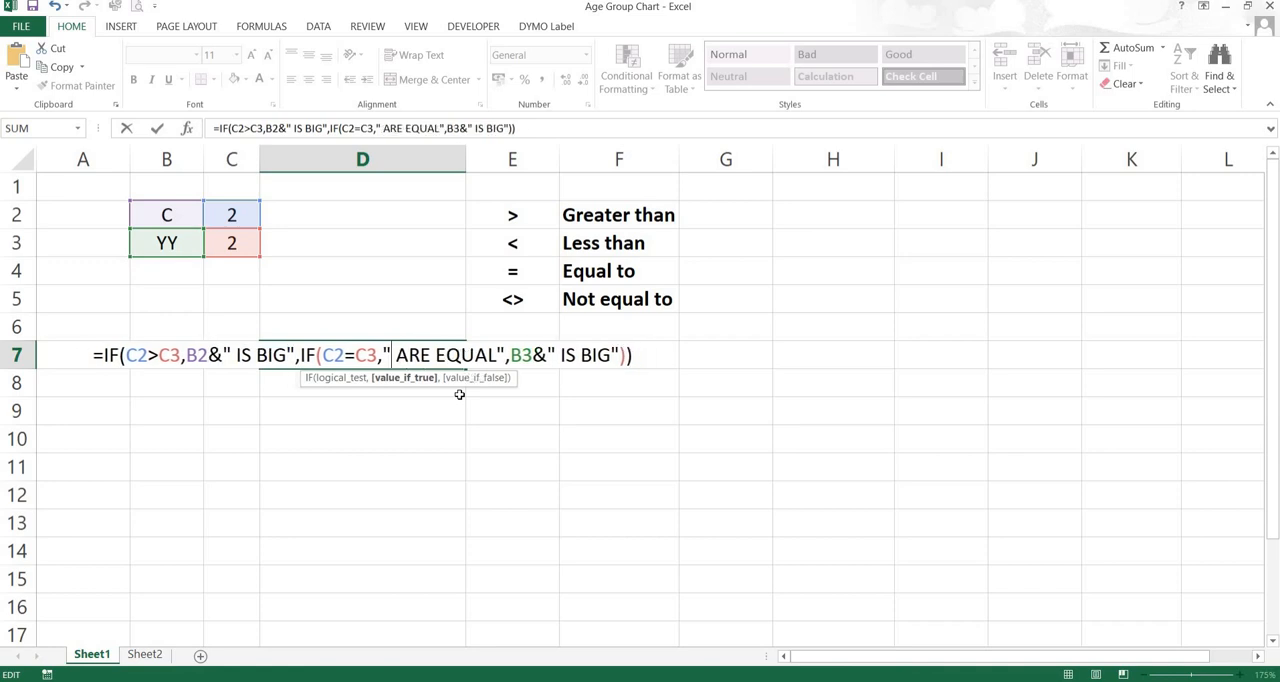
# Join both label cells ahead of the equal-case text in D7's formula, making it B2&B3&" ARE EQUAL"
pyautogui.press('Right')
pyautogui.press('BackSpace')
pyautogui.press('Left')
pyautogui.press('Left')
pyautogui.click(166, 215)
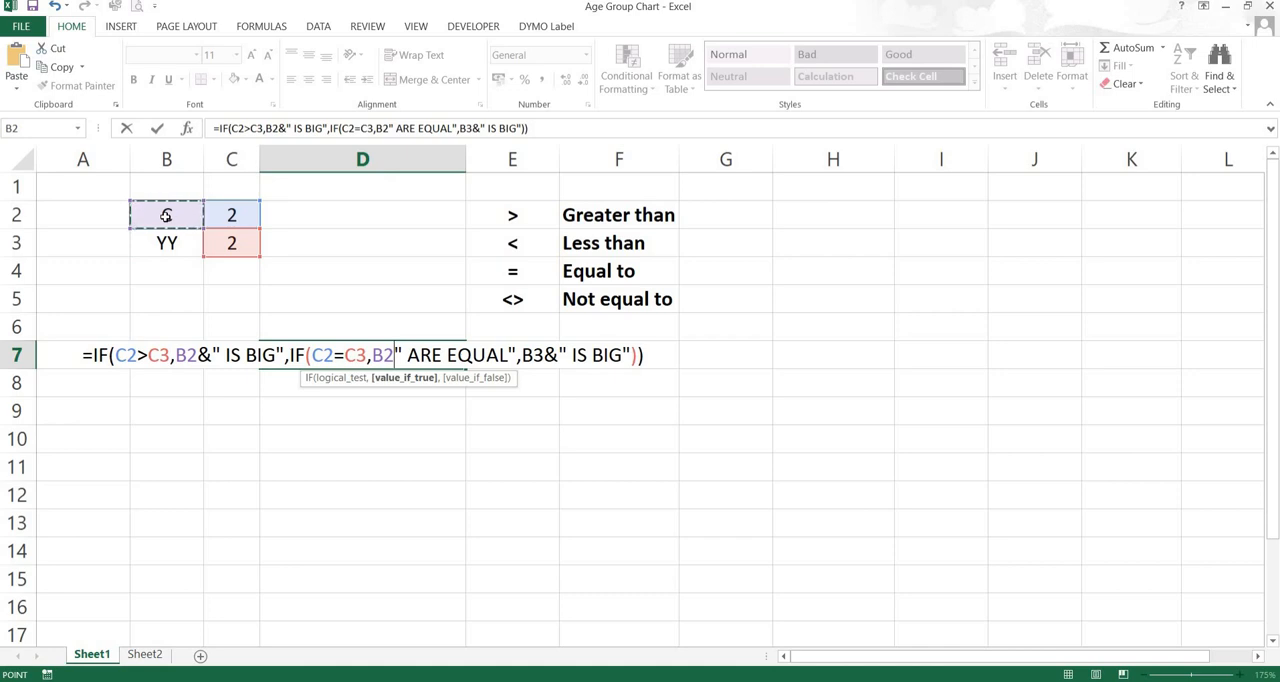
pyautogui.write('&')
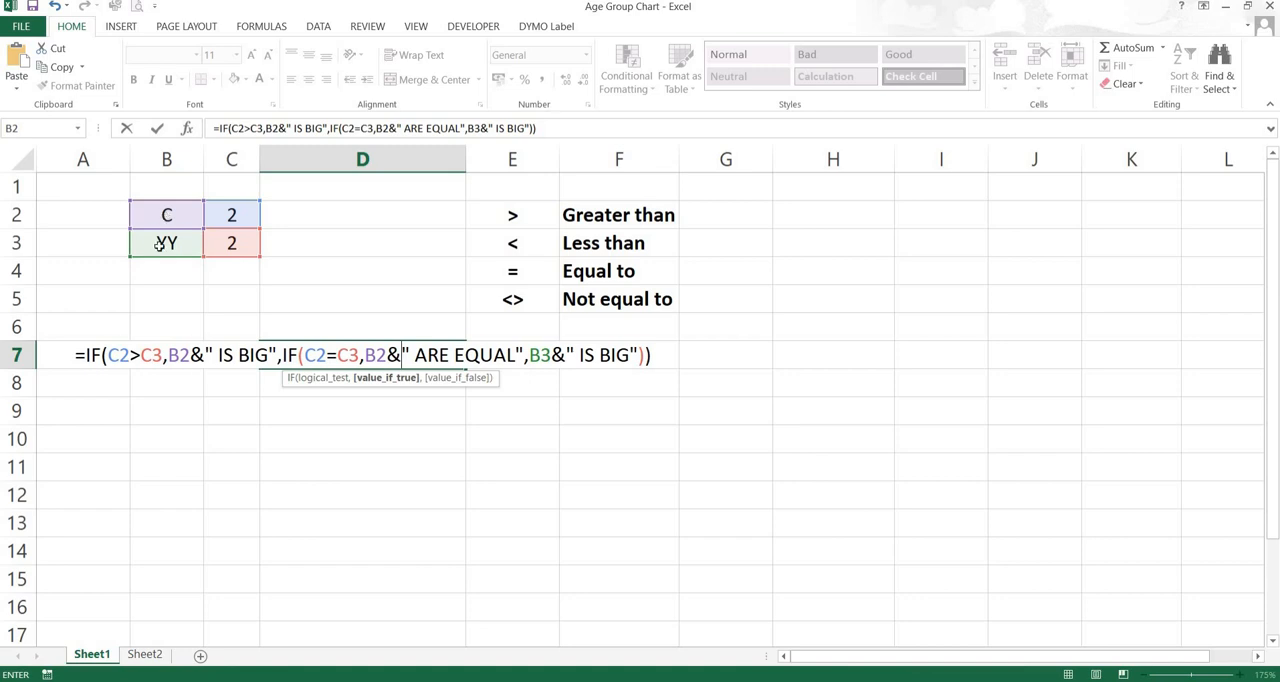
pyautogui.click(159, 244)
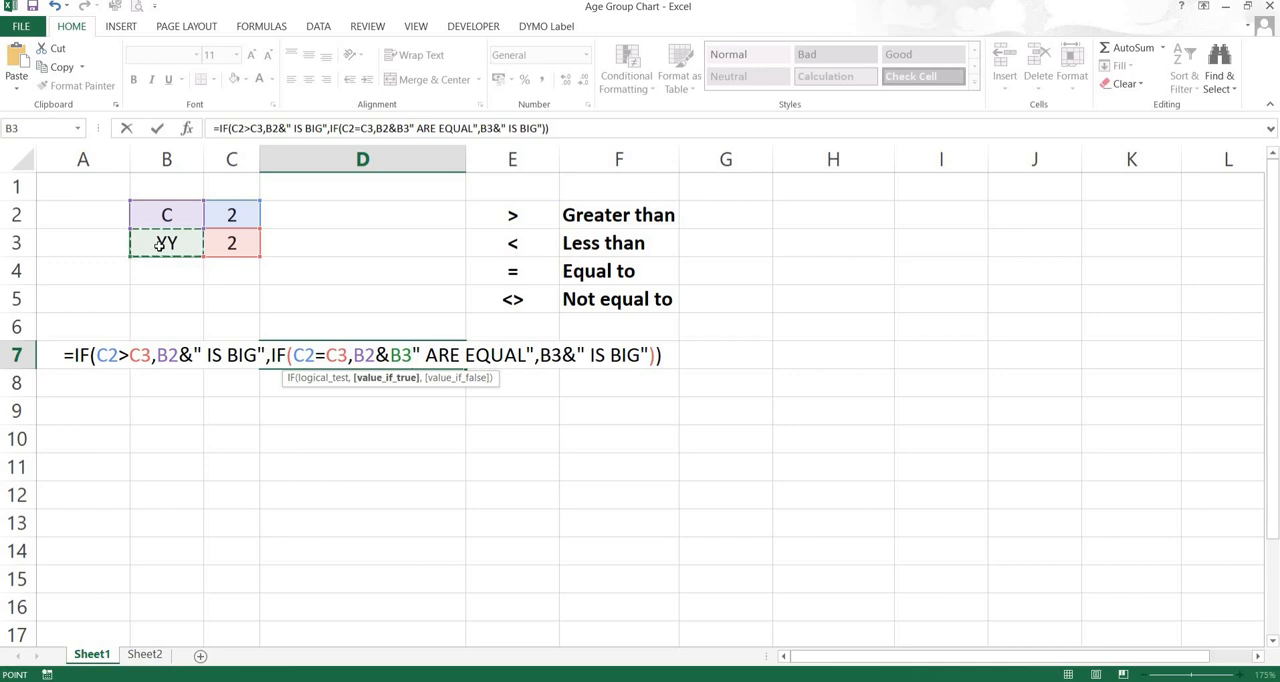
pyautogui.write('&')
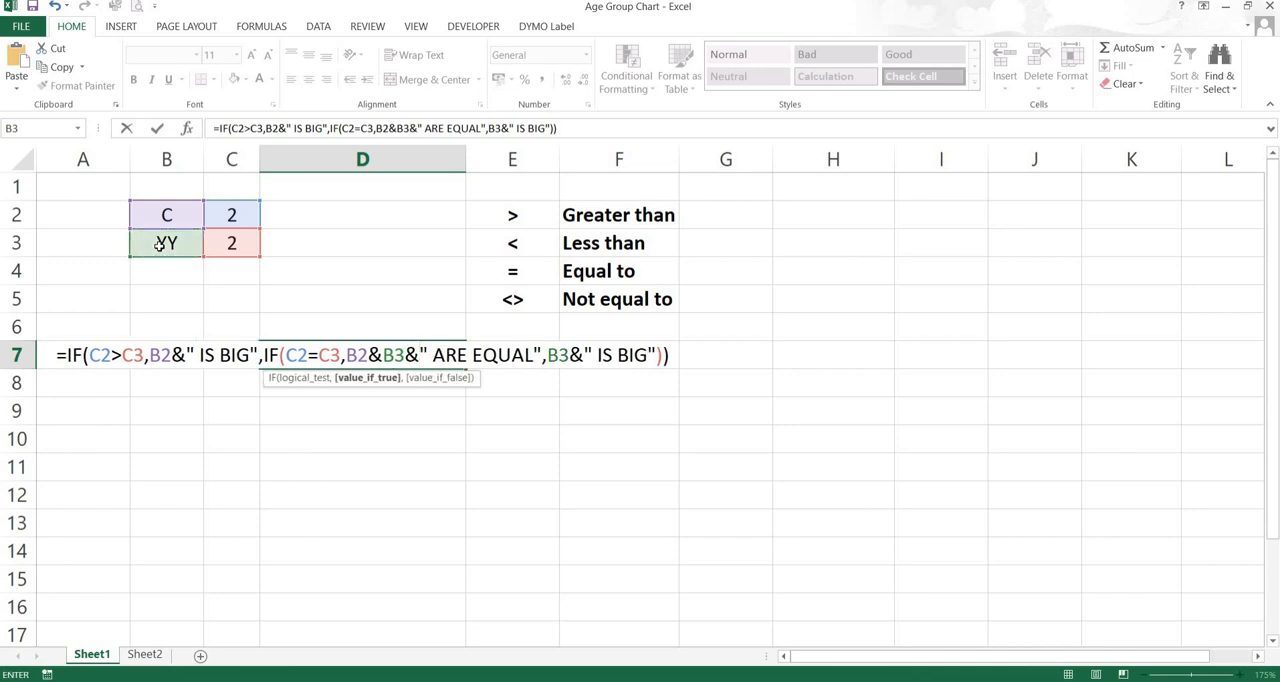
pyautogui.press('Return')
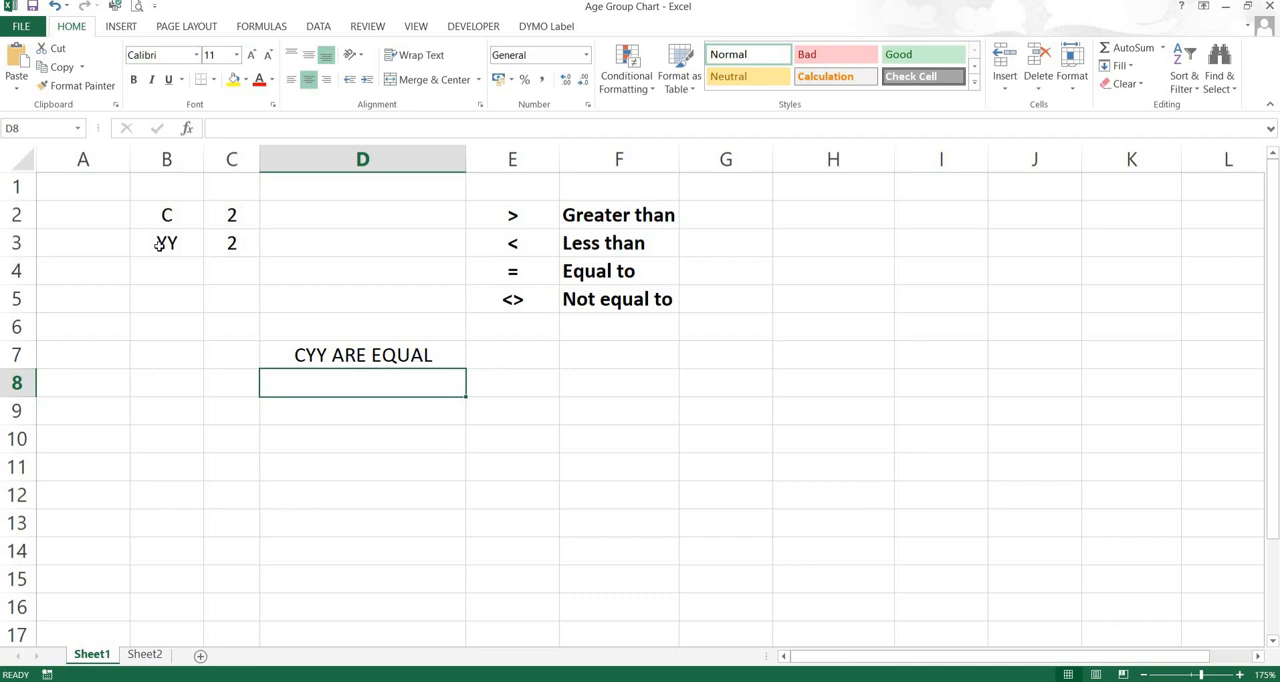
# Replace the label in cell B3 with D
pyautogui.press('Up')
pyautogui.press('Left')
pyautogui.press('Left')
pyautogui.press('Up')
pyautogui.press('Up')
pyautogui.press('Up')
pyautogui.press('Up')
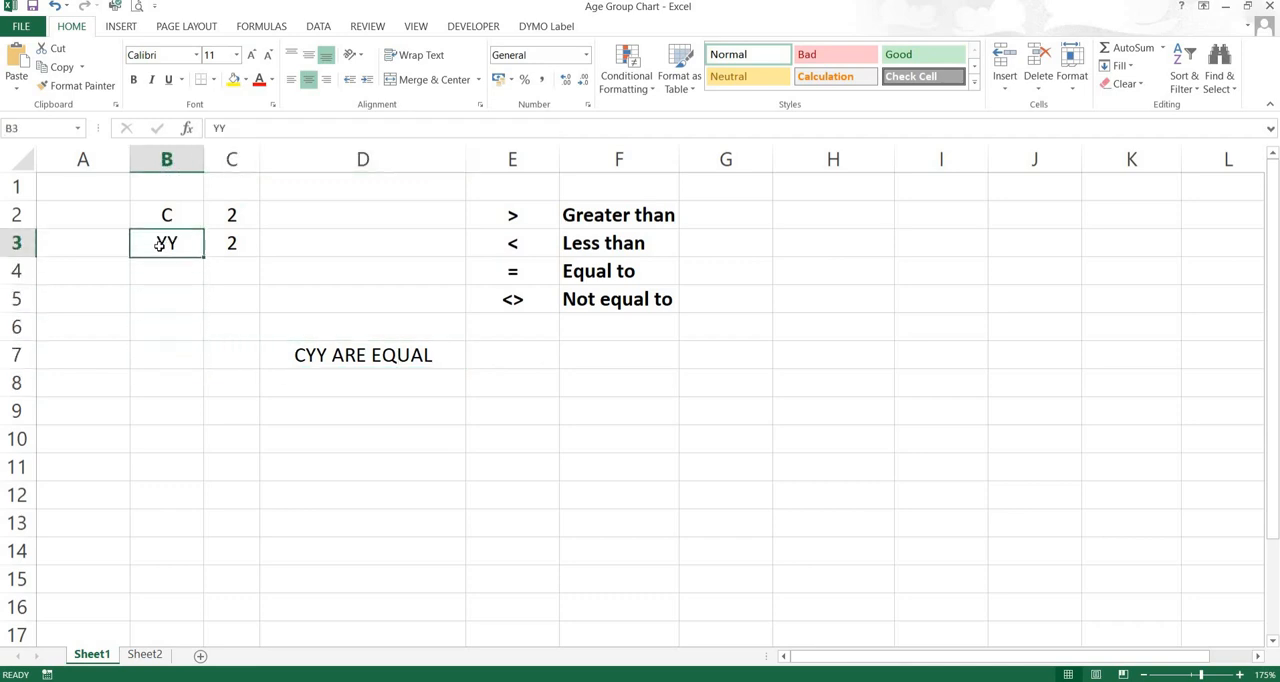
pyautogui.press('Up')
pyautogui.press('Down')
pyautogui.write('D')
pyautogui.press('Return')
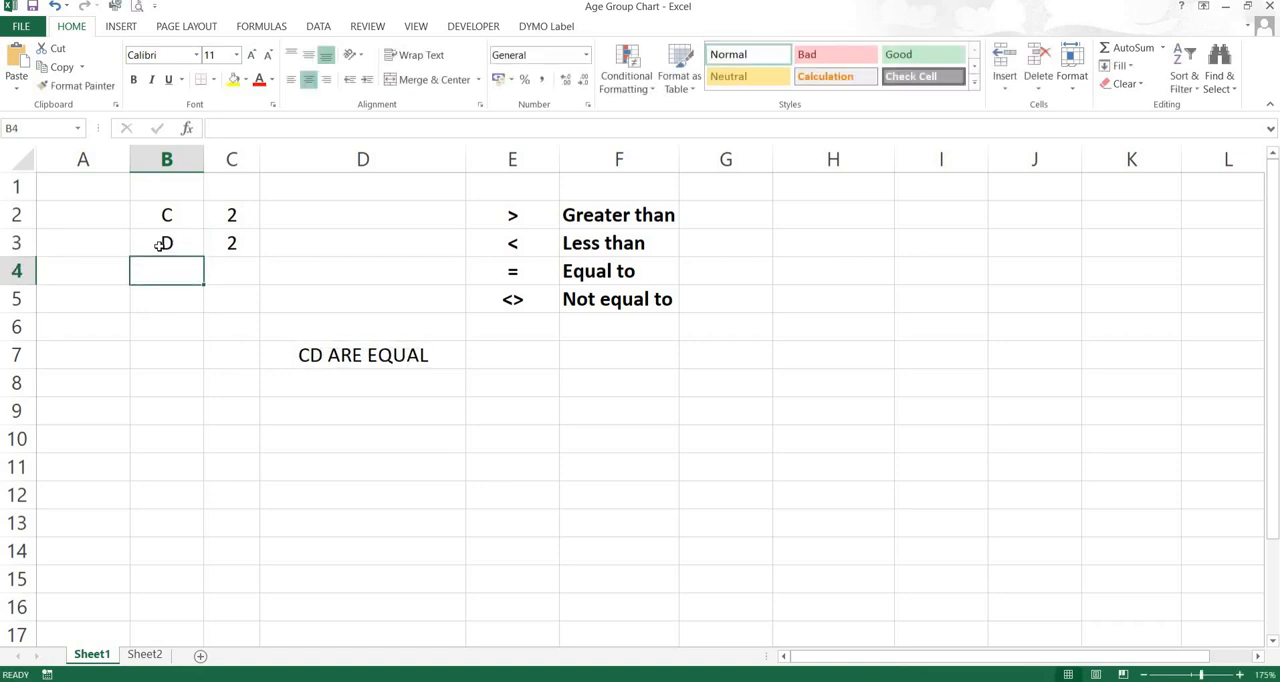
# Insert a hyphen between the two labels in D7's equal-case result, making it B2&"-"&B3&" ARE EQUAL"
pyautogui.press('Right')
pyautogui.press('Right')
pyautogui.press('Down')
pyautogui.press('Down')
pyautogui.press('Down')
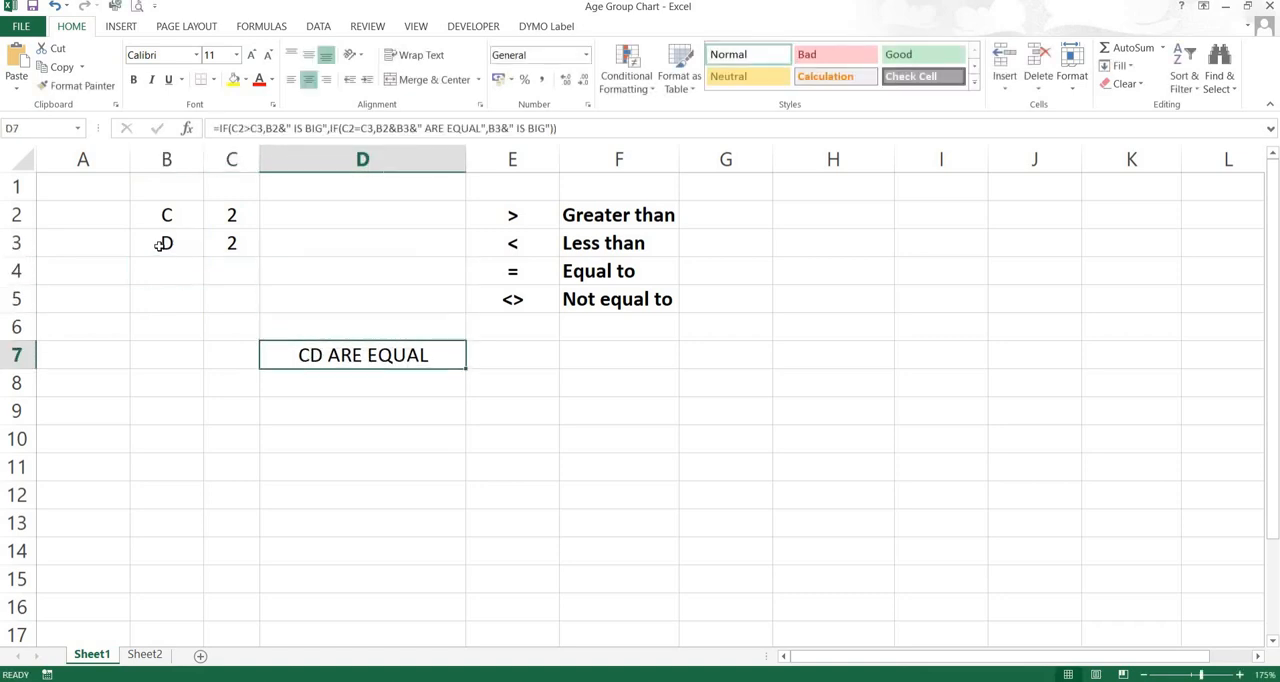
pyautogui.doubleClick(318, 355)
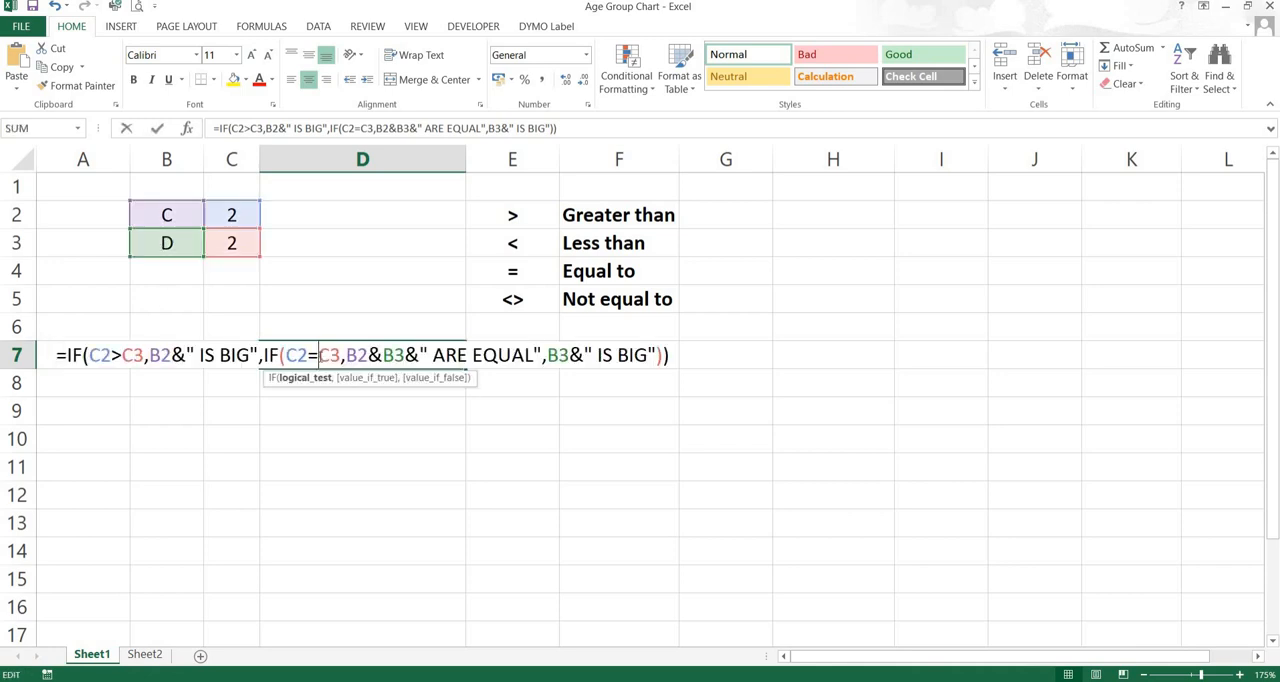
pyautogui.click(382, 355)
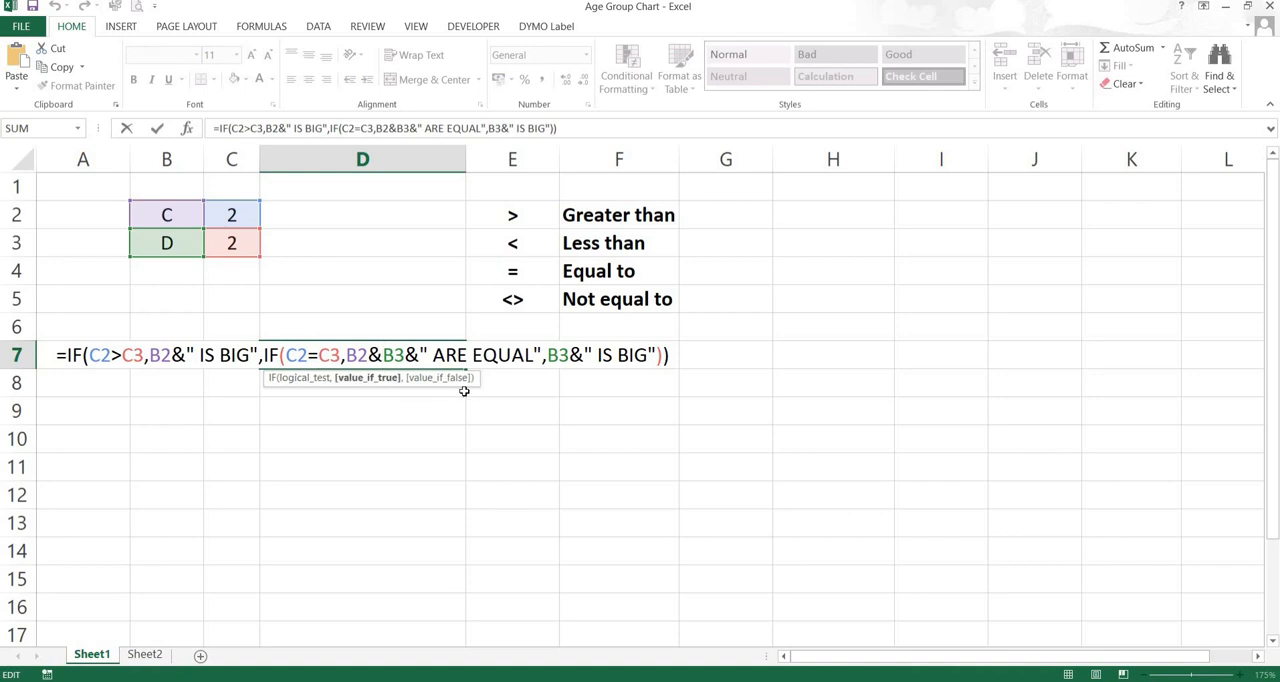
pyautogui.write('"')
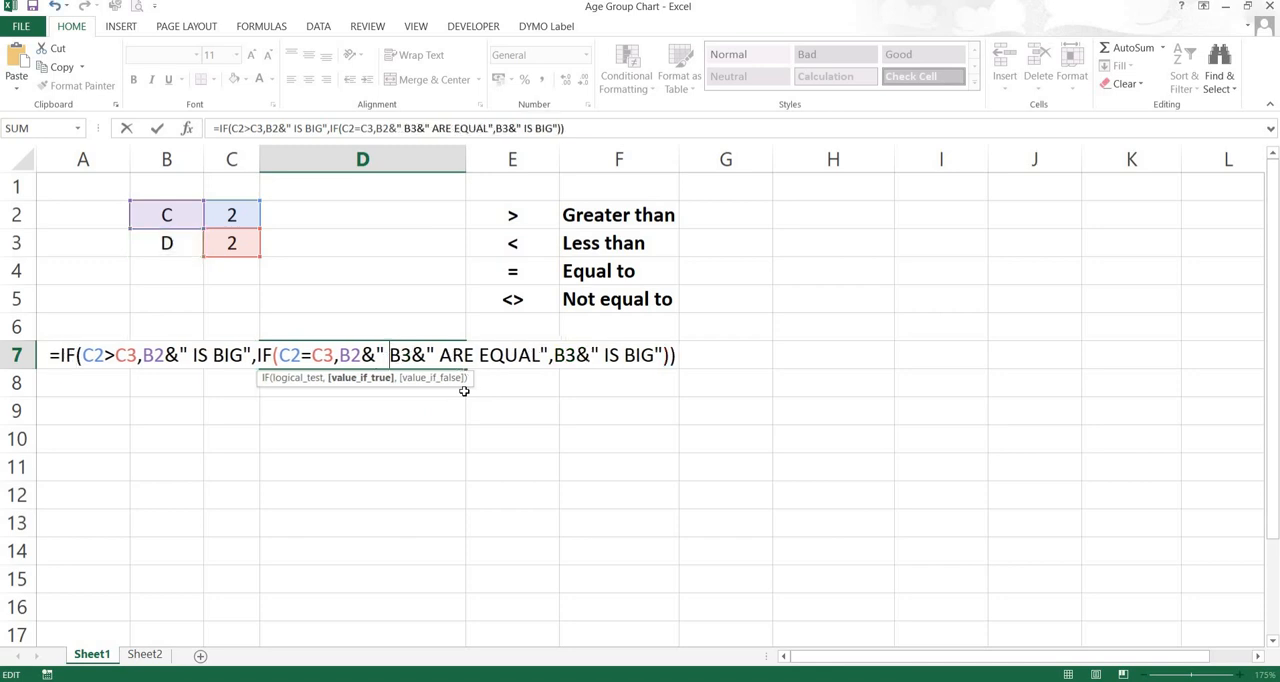
pyautogui.press('BackSpace')
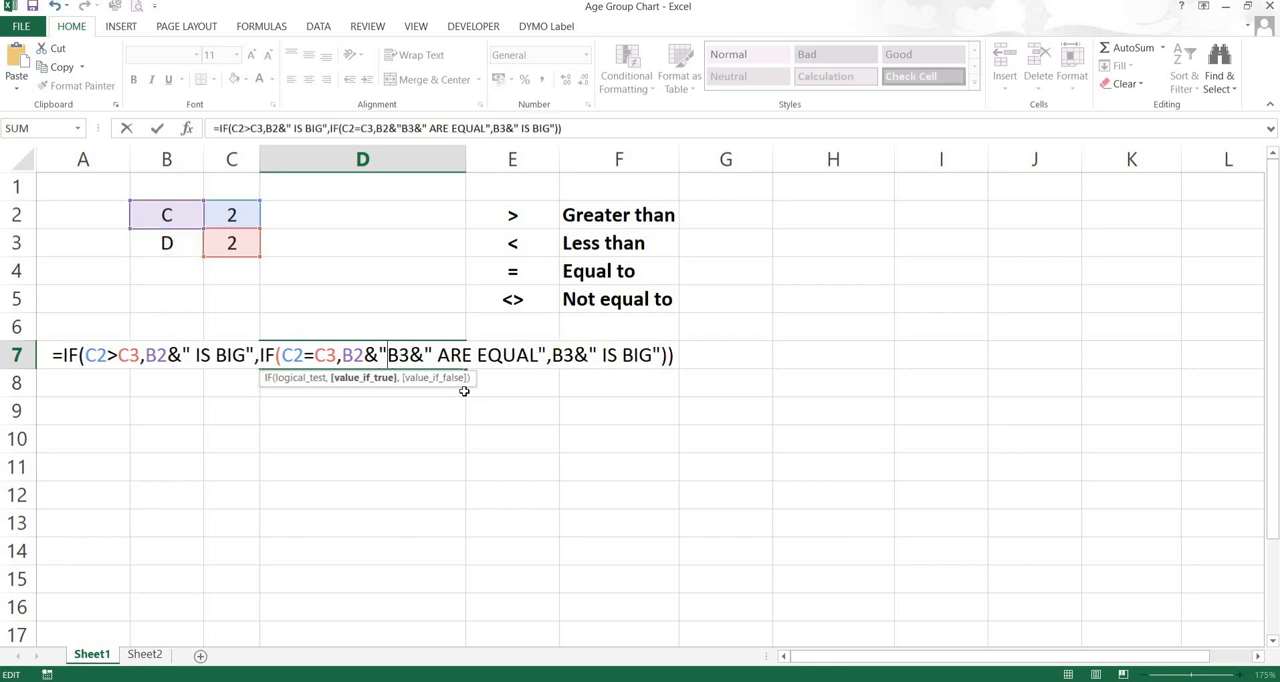
pyautogui.write('-')
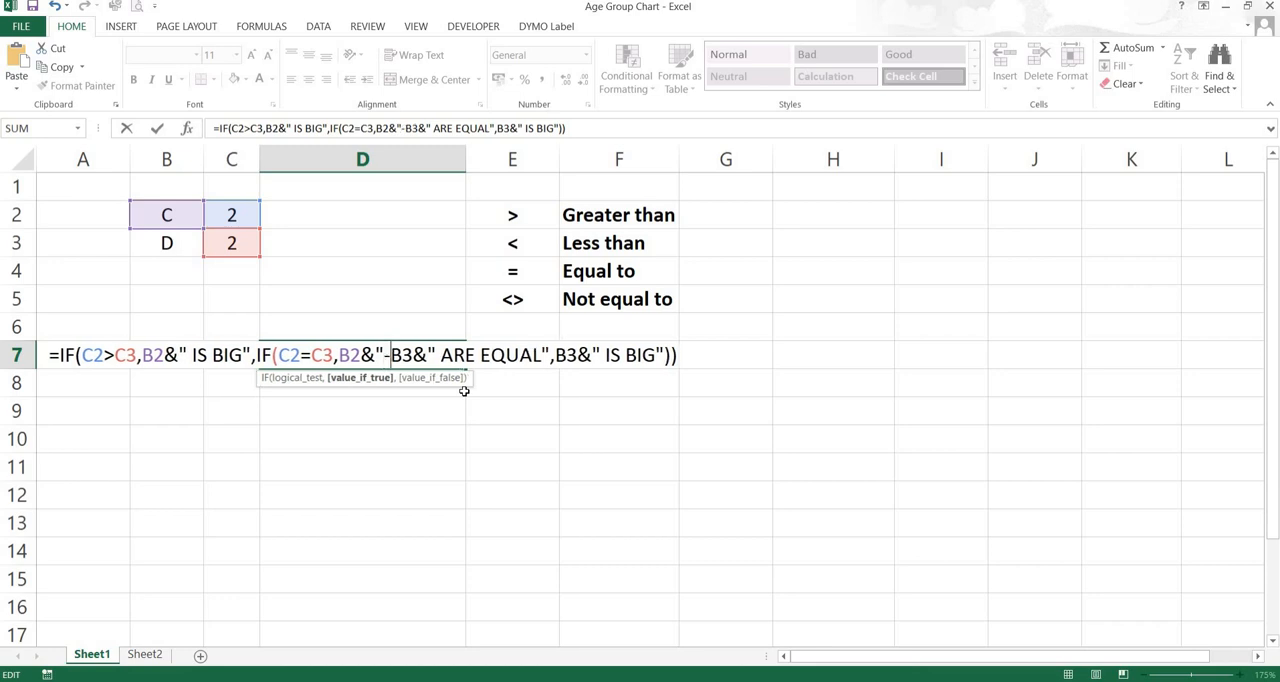
pyautogui.write('"')
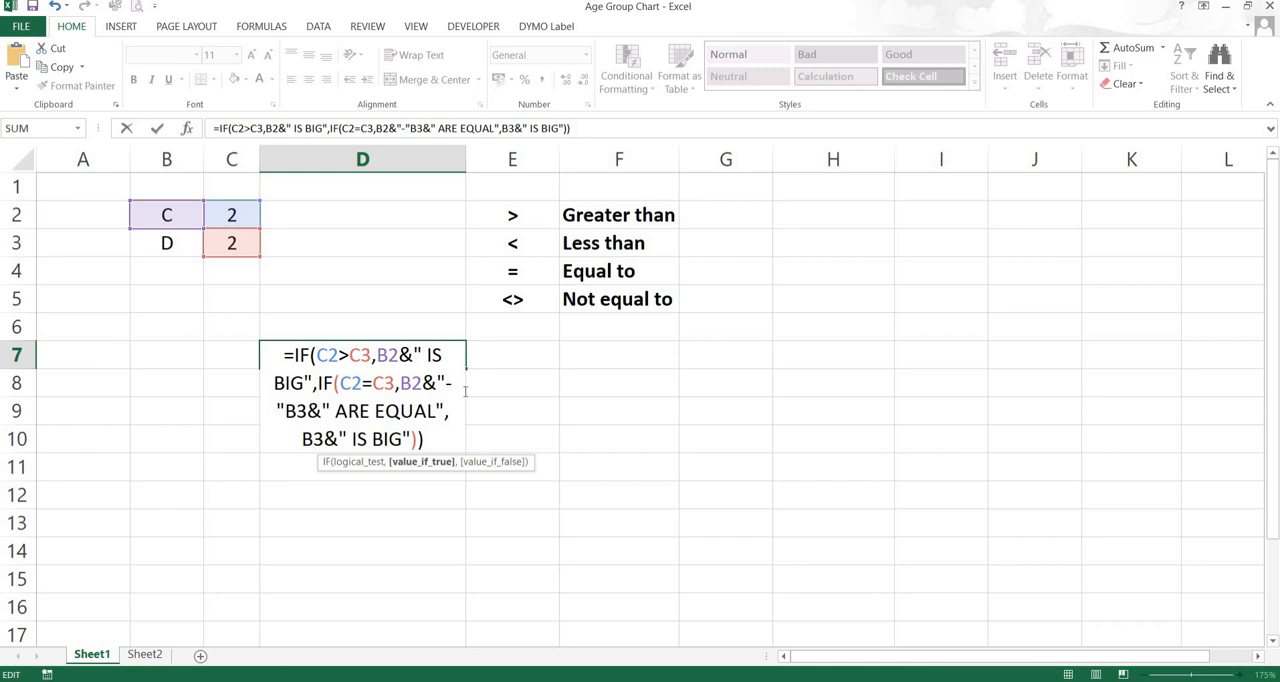
pyautogui.write('&')
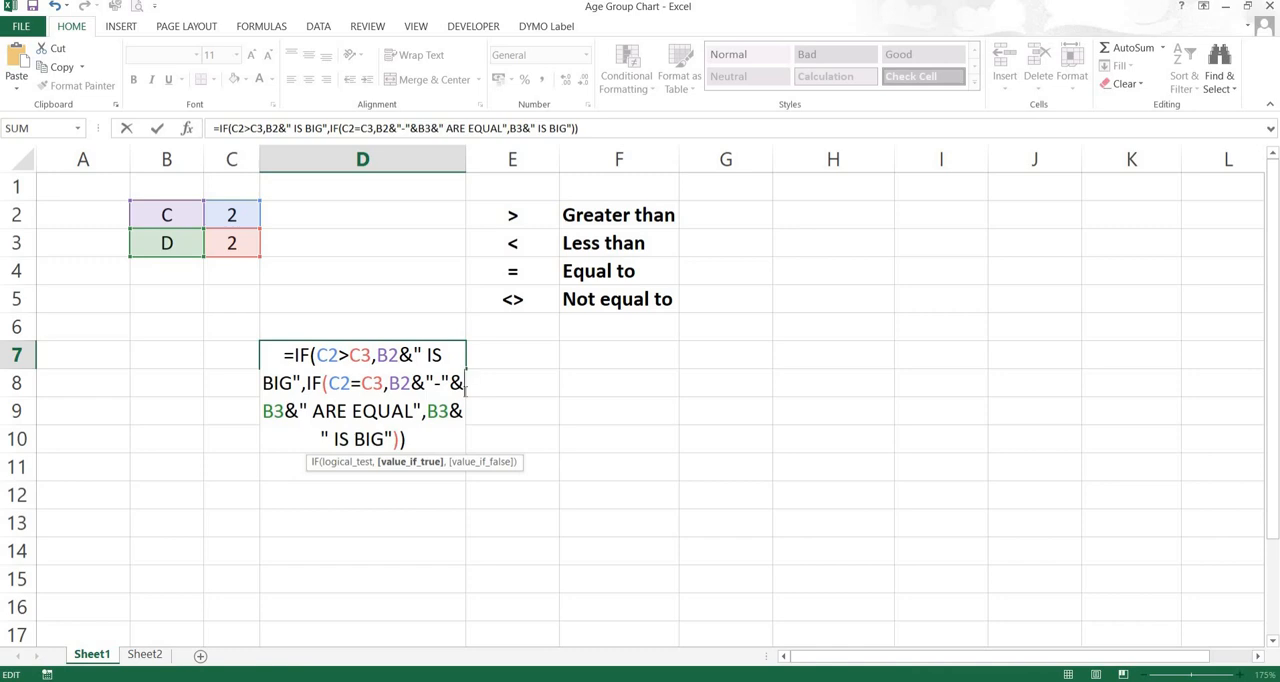
pyautogui.press('Return')
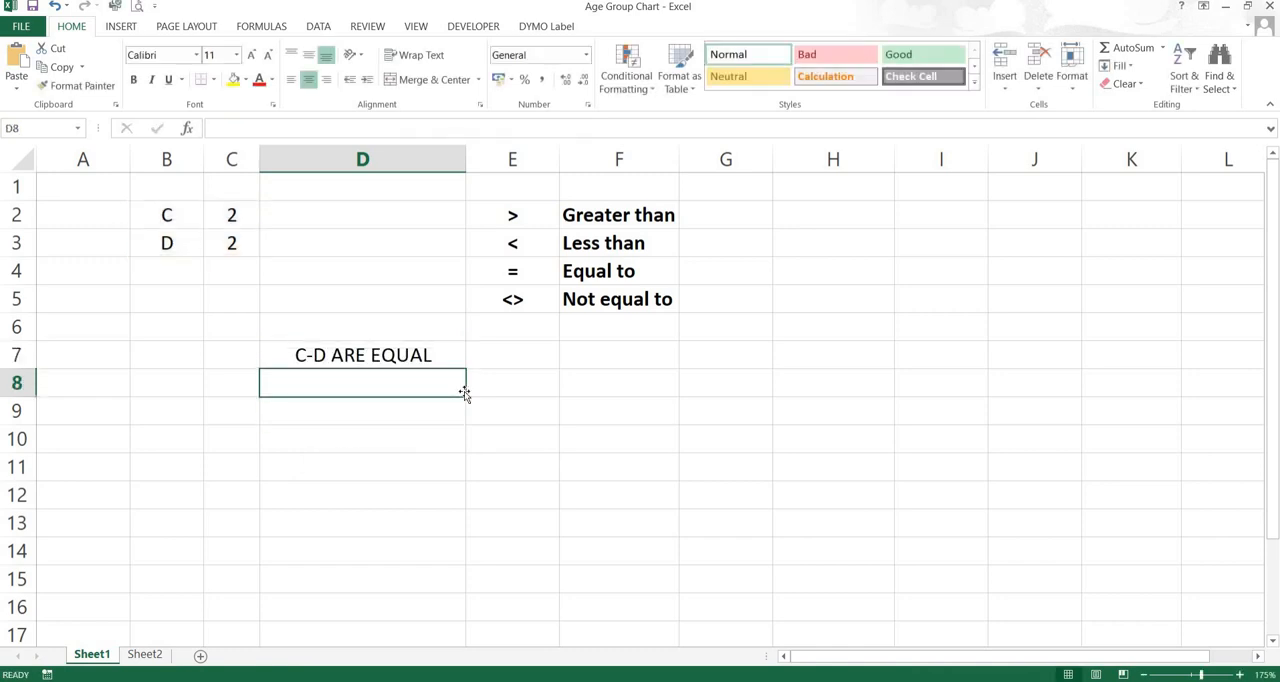
# Replace the label in cell B2 with SS to test the equal-case result in D7
pyautogui.press('Up')
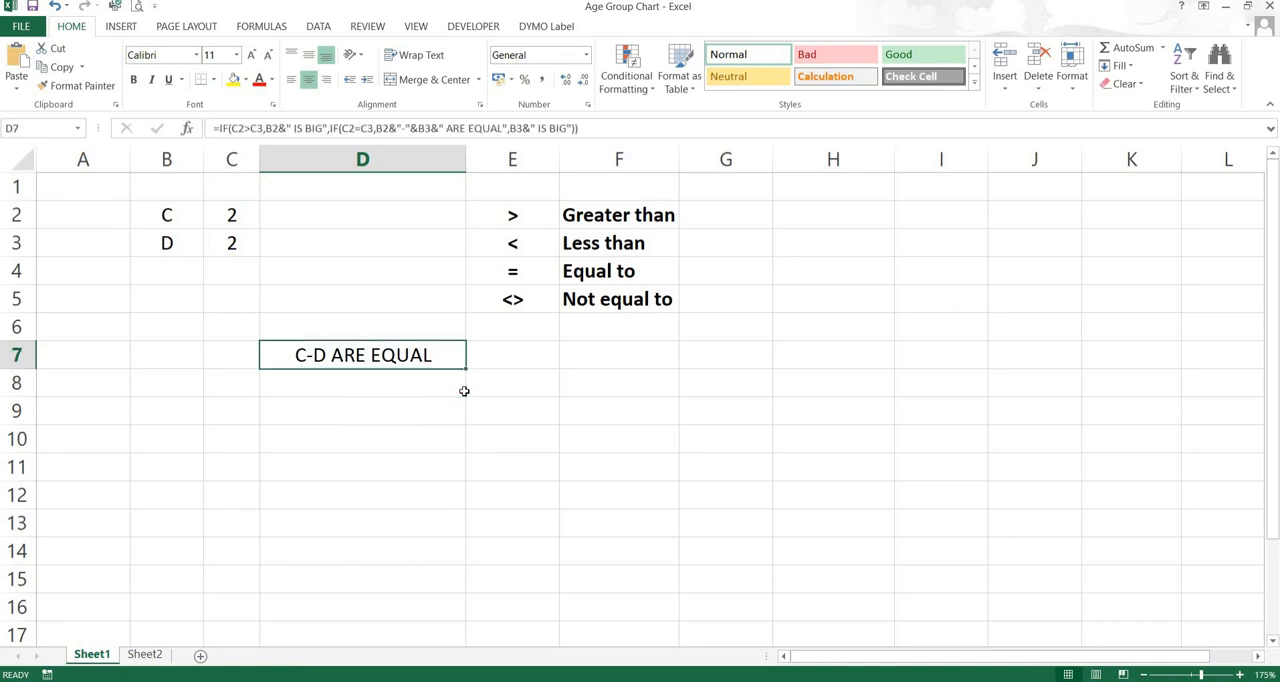
pyautogui.press('Left')
pyautogui.press('Up')
pyautogui.press('Up')
pyautogui.press('Left')
pyautogui.press('Up')
pyautogui.press('Up')
pyautogui.press('Up')
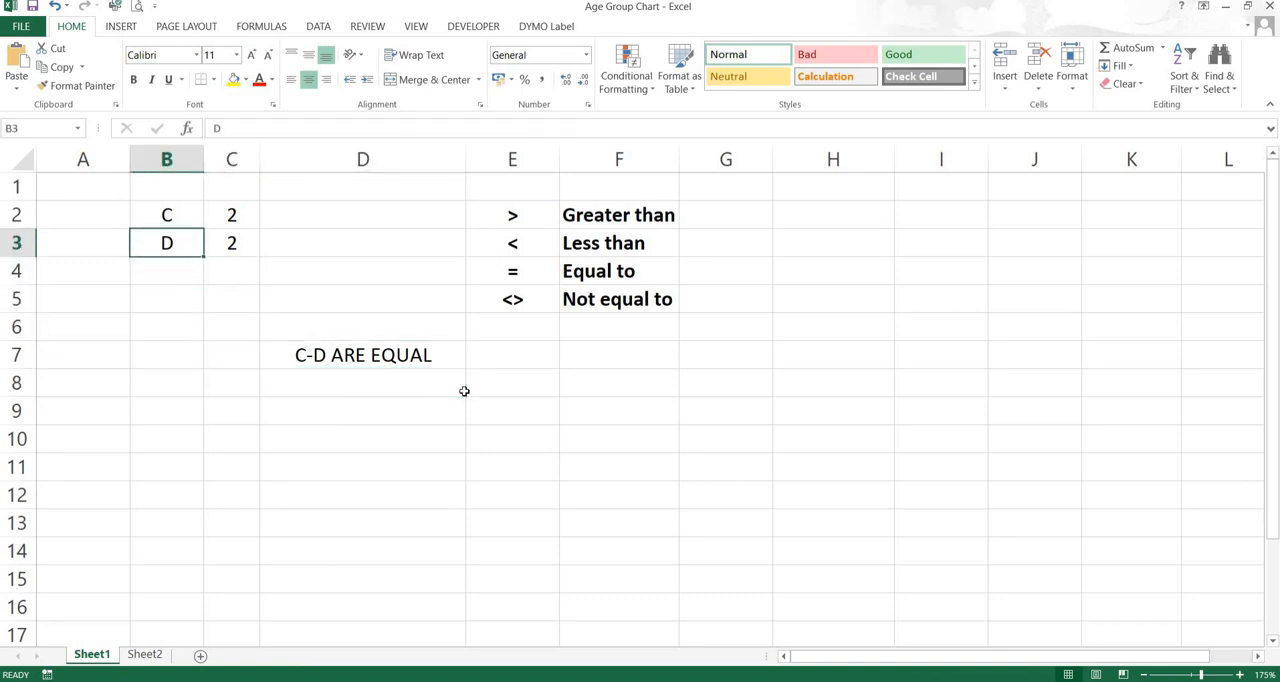
pyautogui.write('SS')
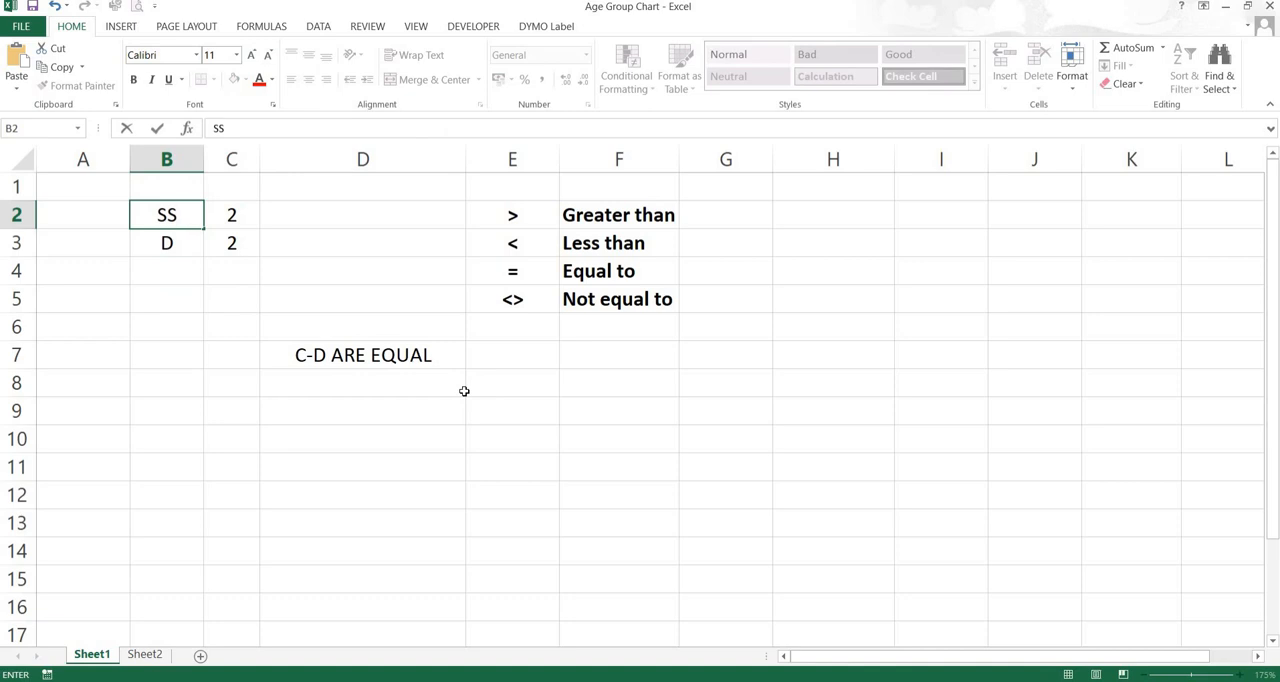
pyautogui.press('Return')
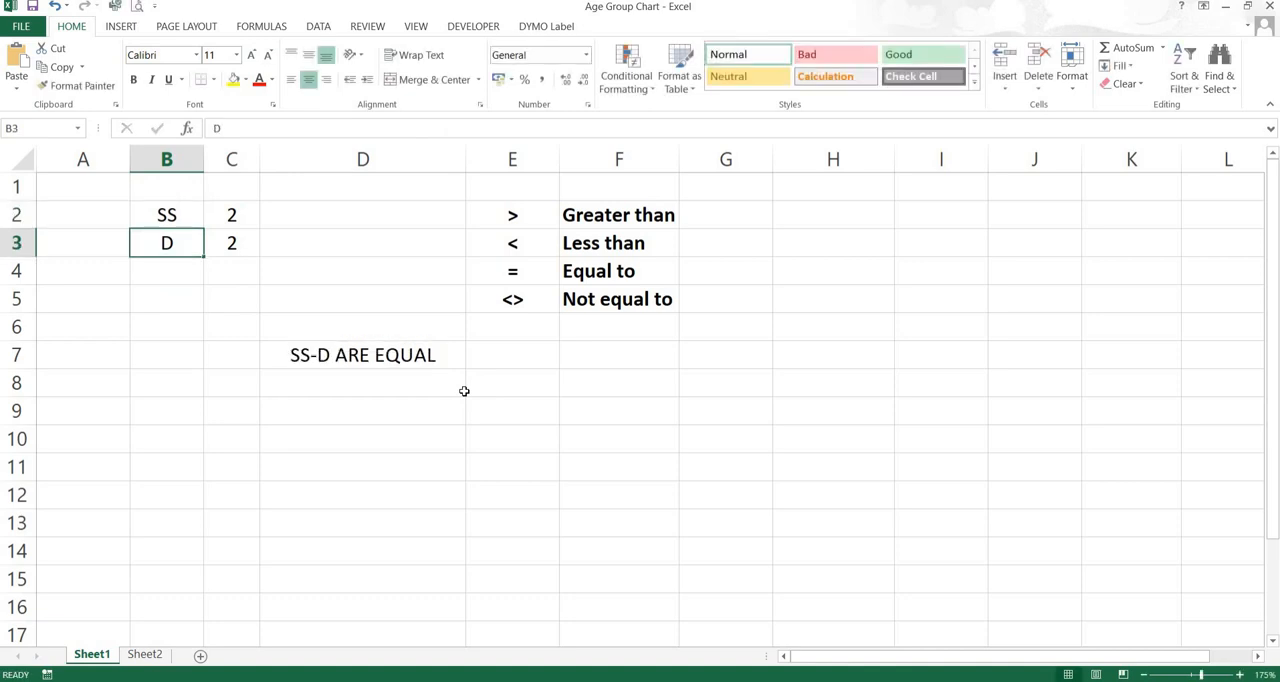
# Replace the label in cell B3 with SDIGITAL
pyautogui.write('SS')
pyautogui.press('BackSpace')
pyautogui.write('DIG')
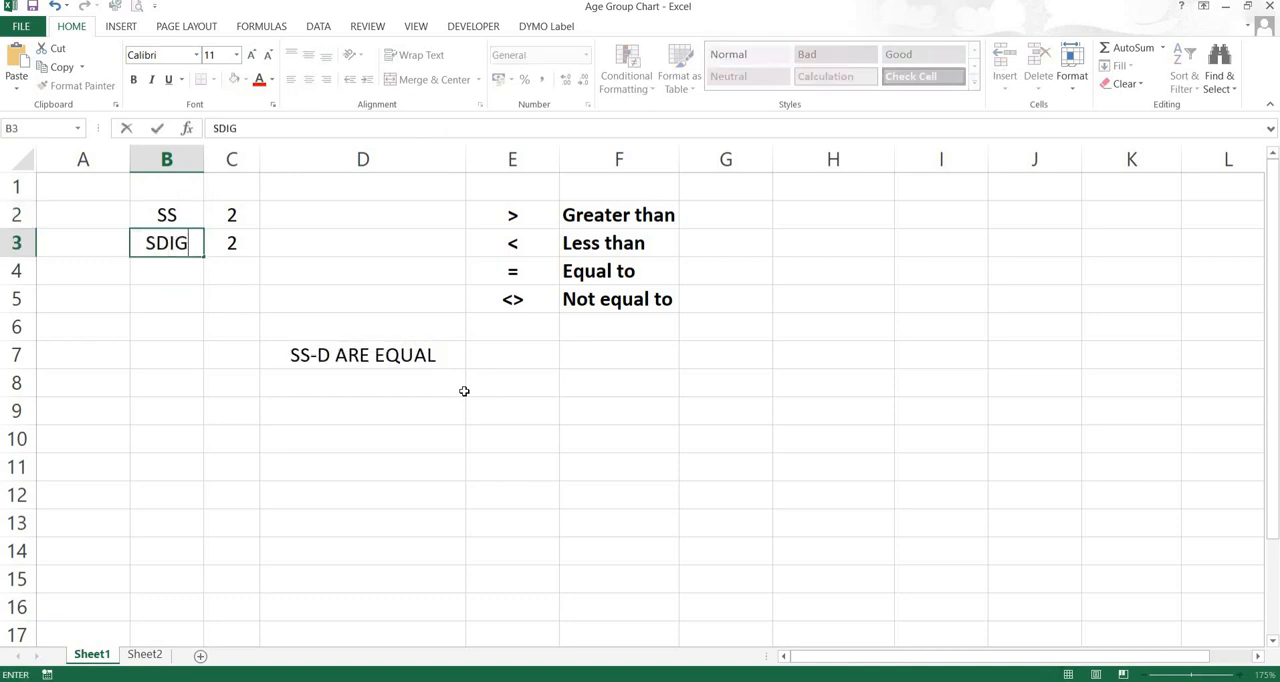
pyautogui.write('ITAL')
pyautogui.press('Return')
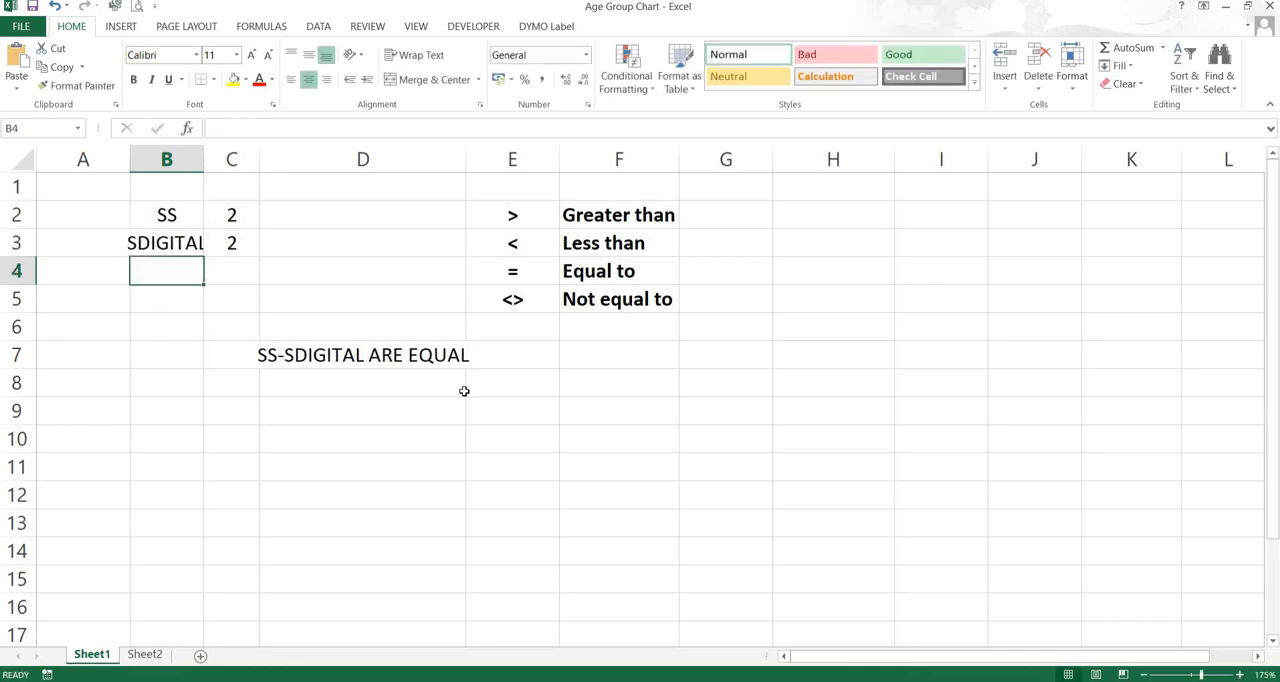
# Change the labels back to A in cell B2 and B in cell B3
pyautogui.press('Up')
pyautogui.press('Up')
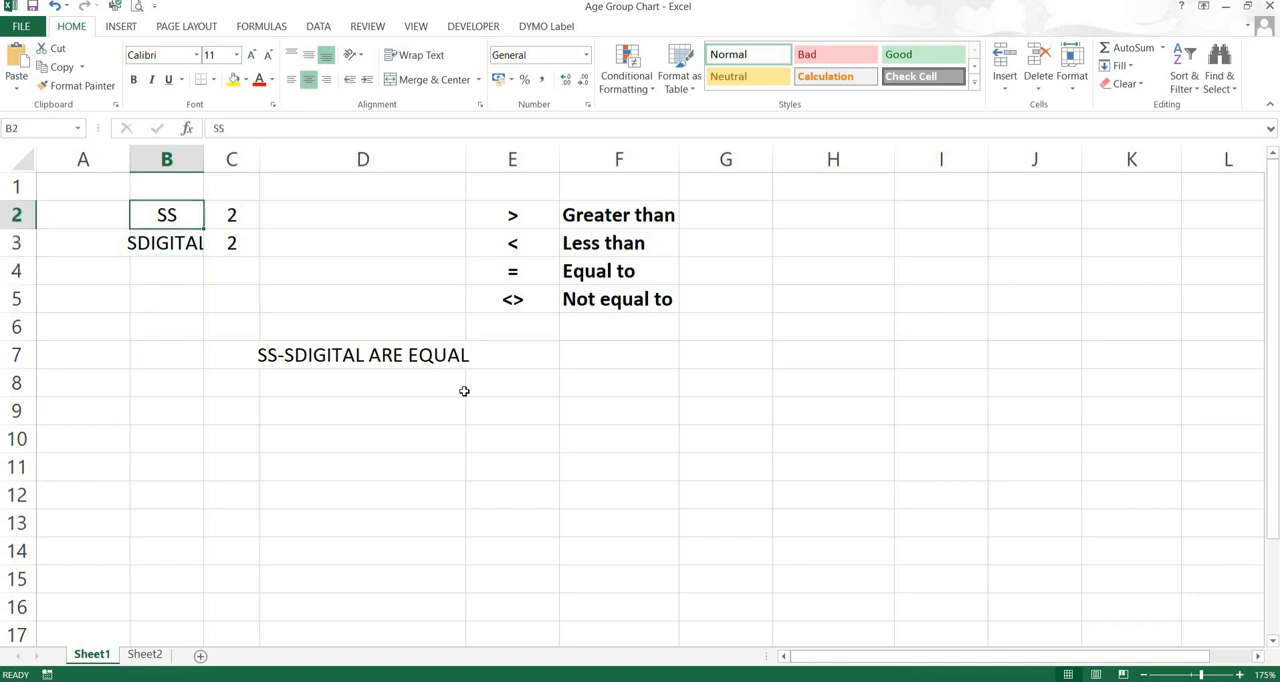
pyautogui.write('A')
pyautogui.press('Return')
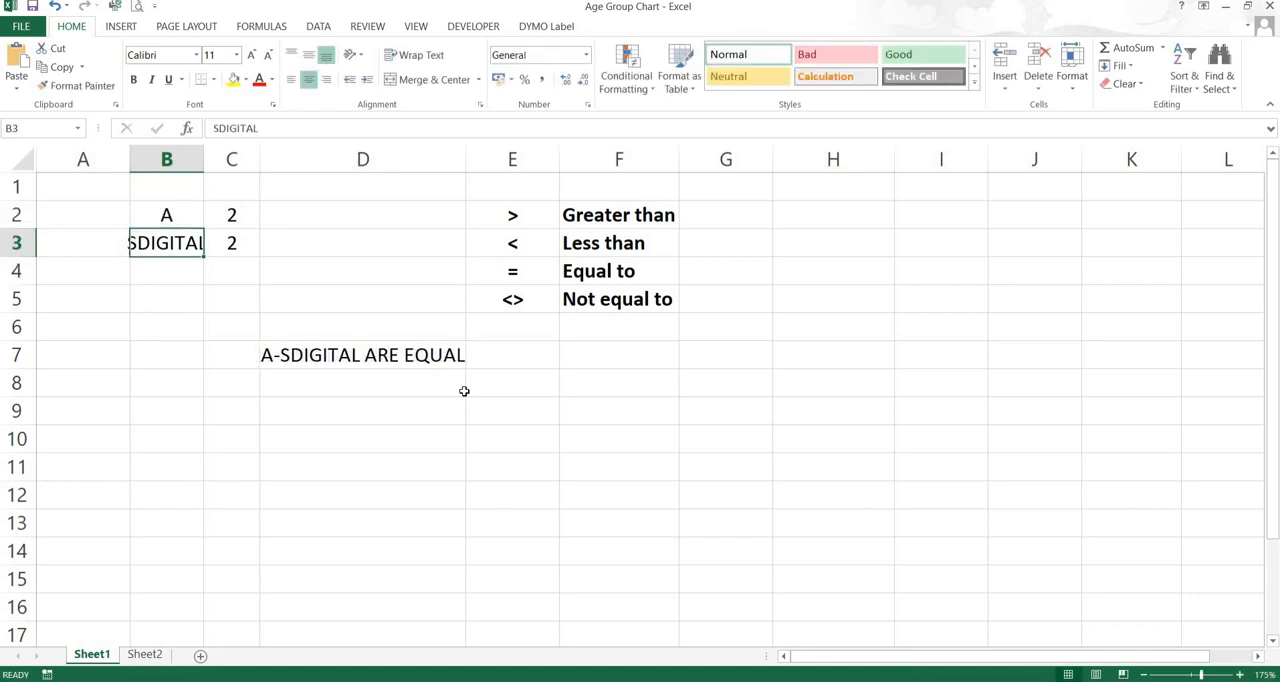
pyautogui.write('B')
pyautogui.press('Return')
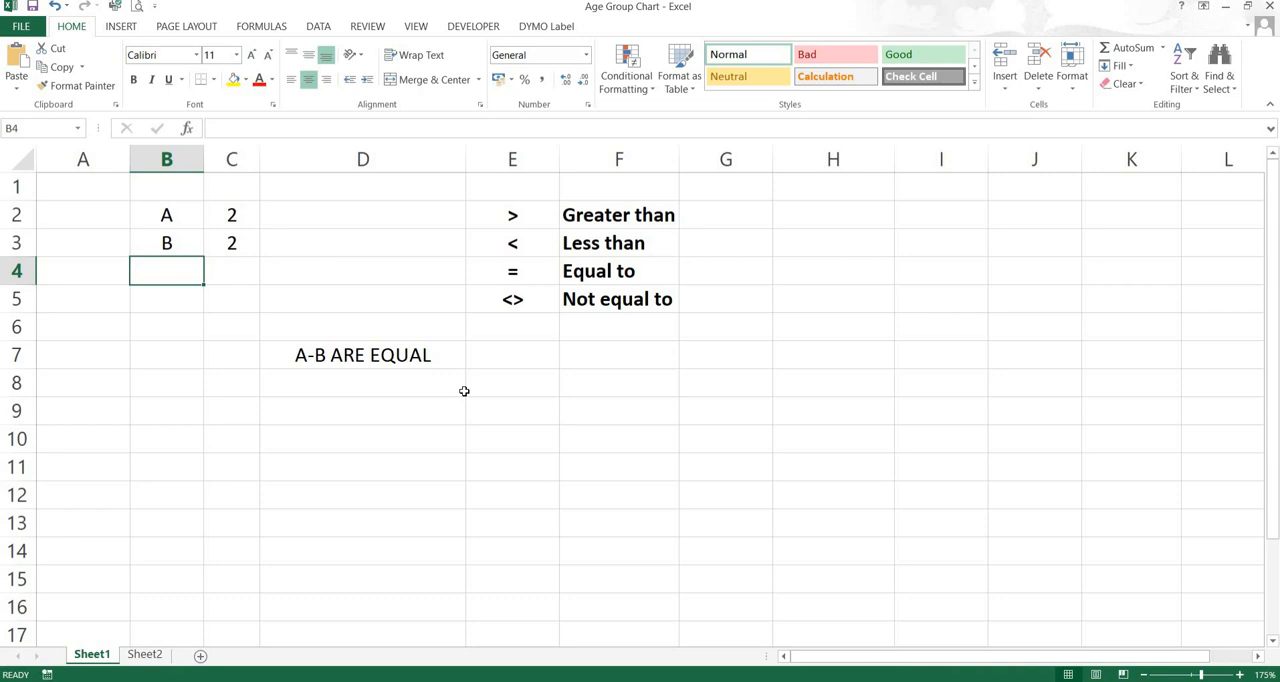
# Replace the labels with AAA in cell B2 and BBB in cell B3
pyautogui.press('Up')
pyautogui.press('Up')
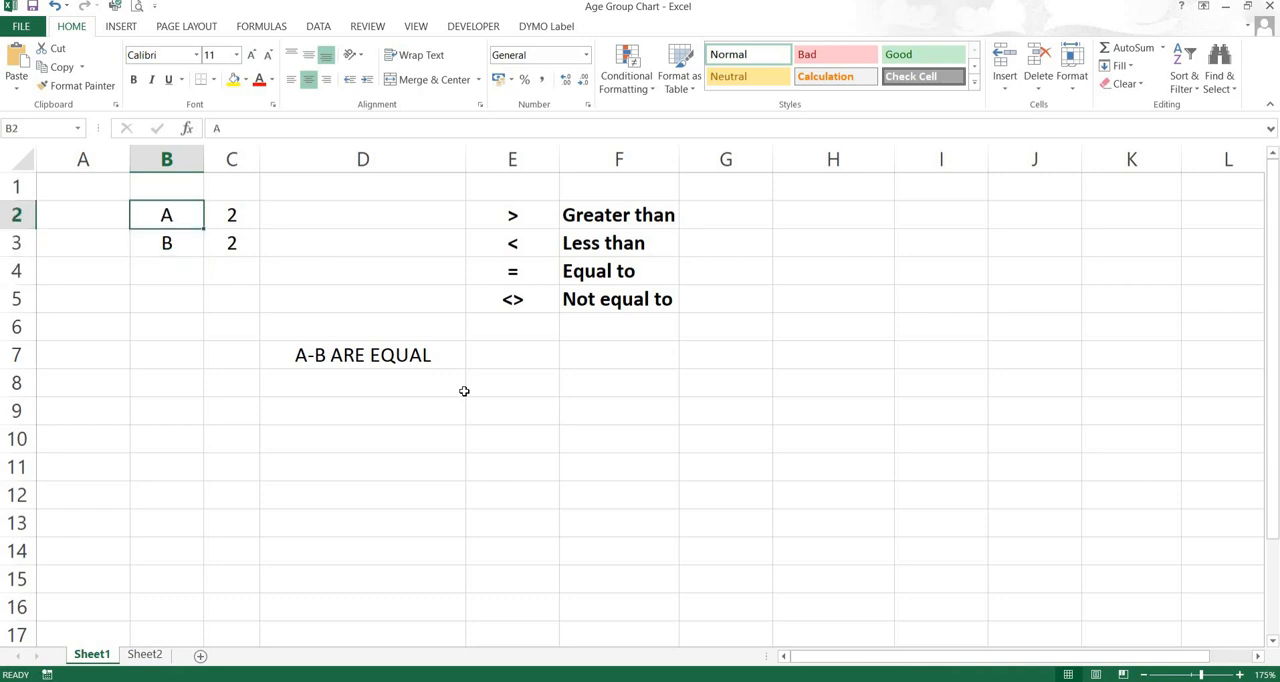
pyautogui.write('AAA')
pyautogui.press('Return')
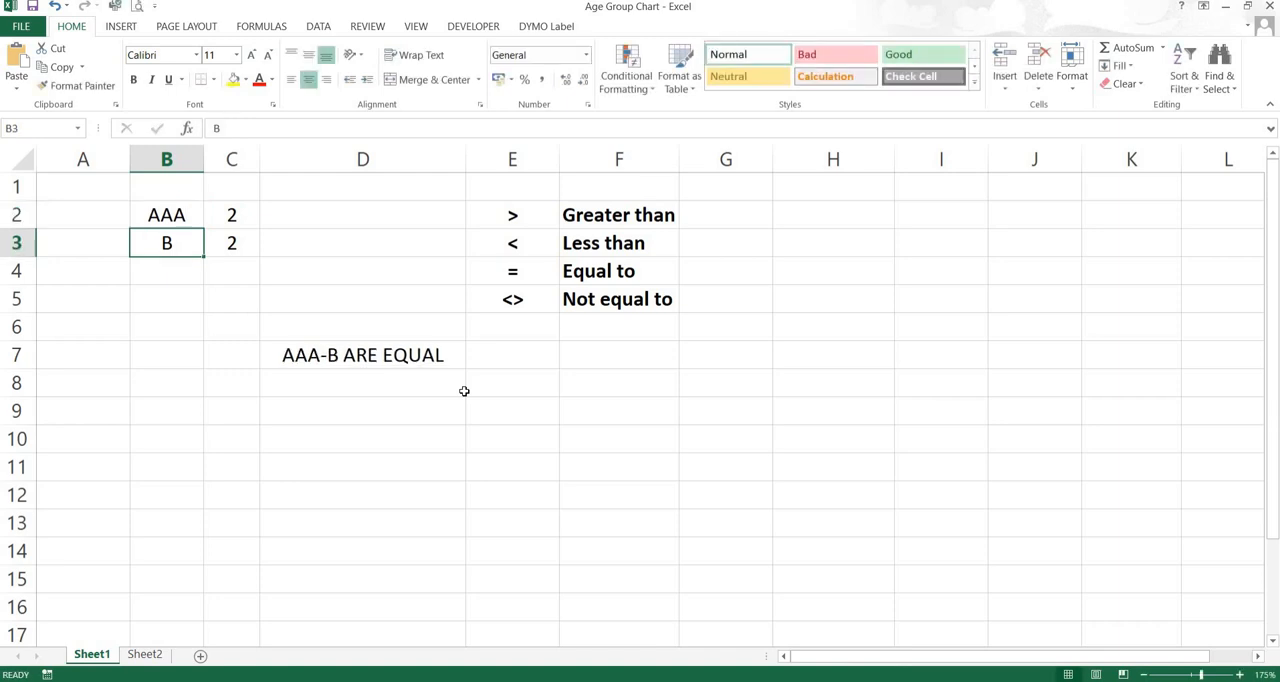
pyautogui.write('BBB')
pyautogui.press('Return')
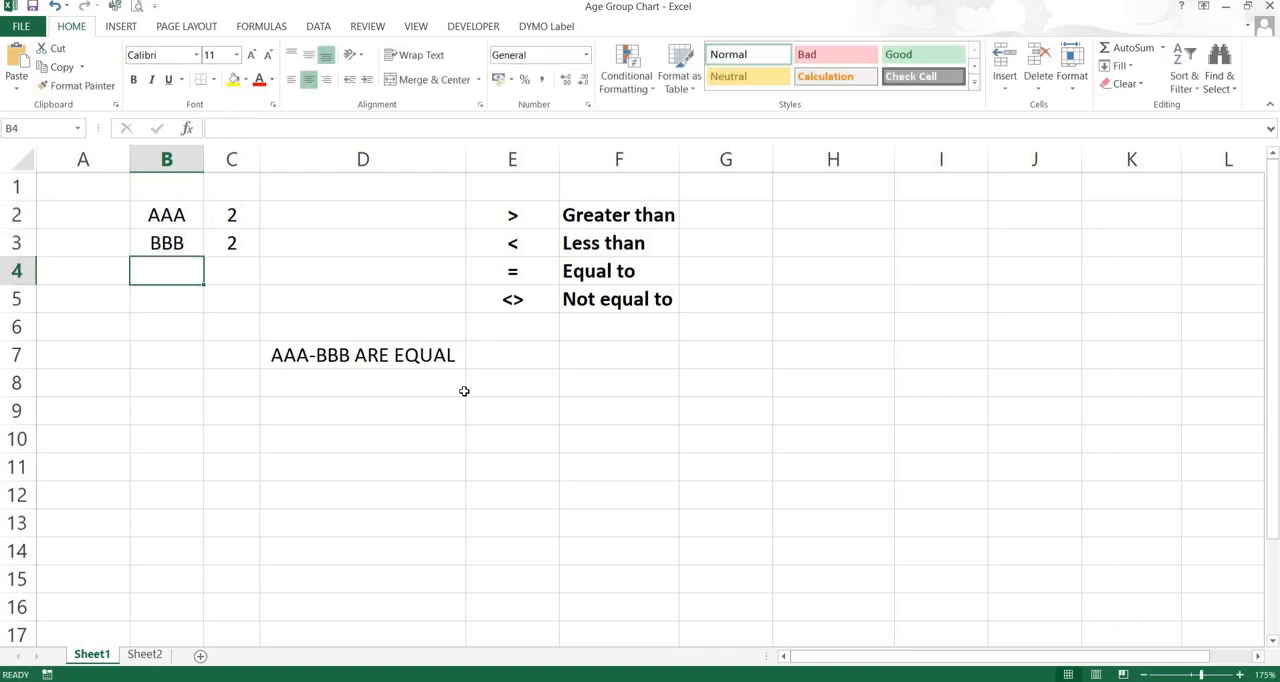
# Test the formula with new values, setting C2 to 1 and C3 to 0
pyautogui.press('Up')
pyautogui.press('Up')
pyautogui.press('Right')
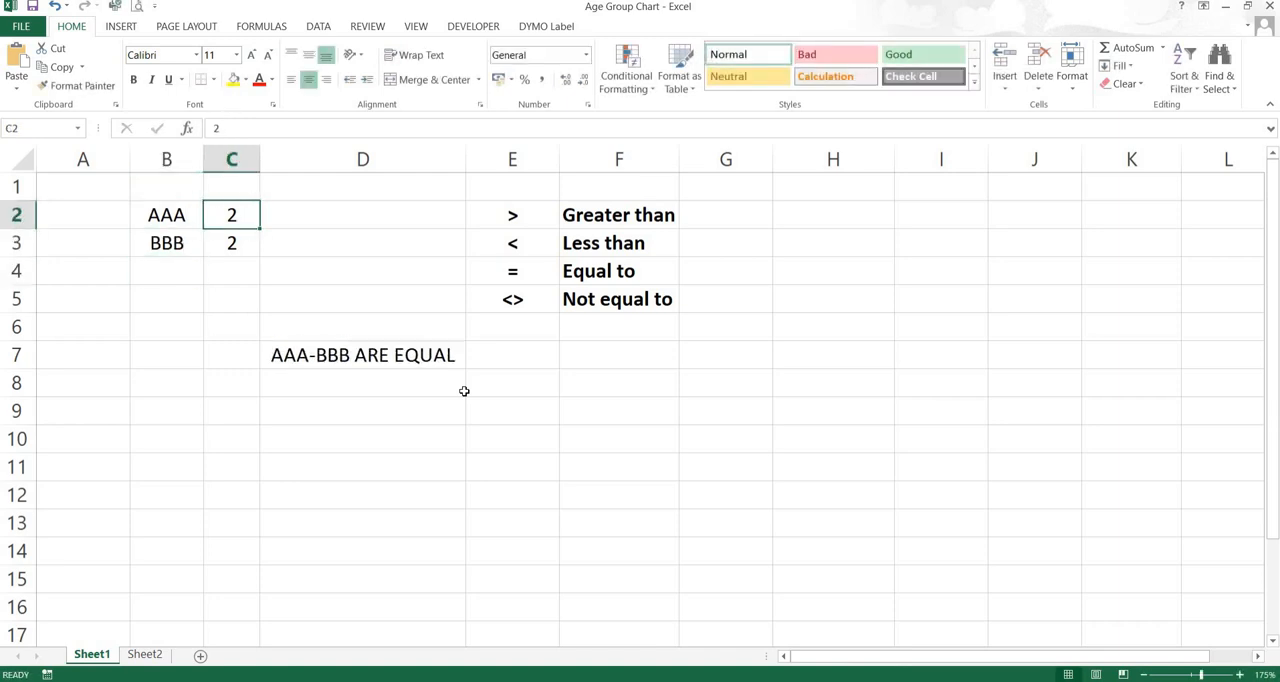
pyautogui.write('1')
pyautogui.press('Return')
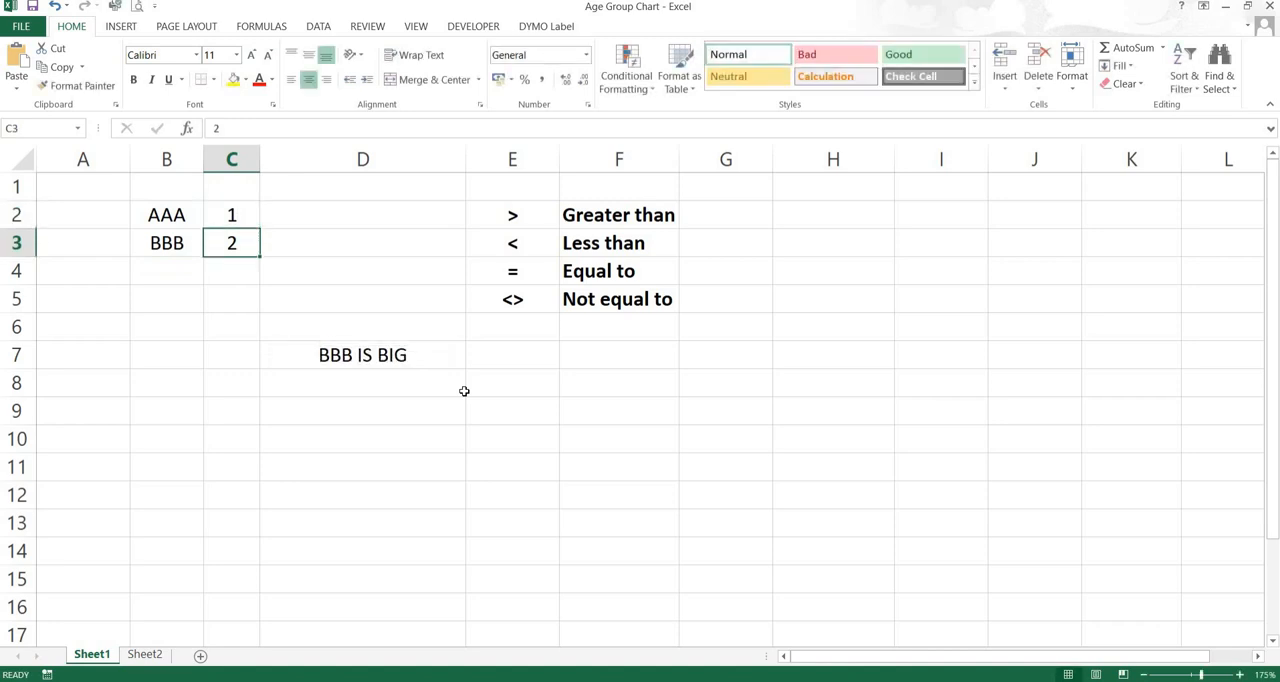
pyautogui.write('0')
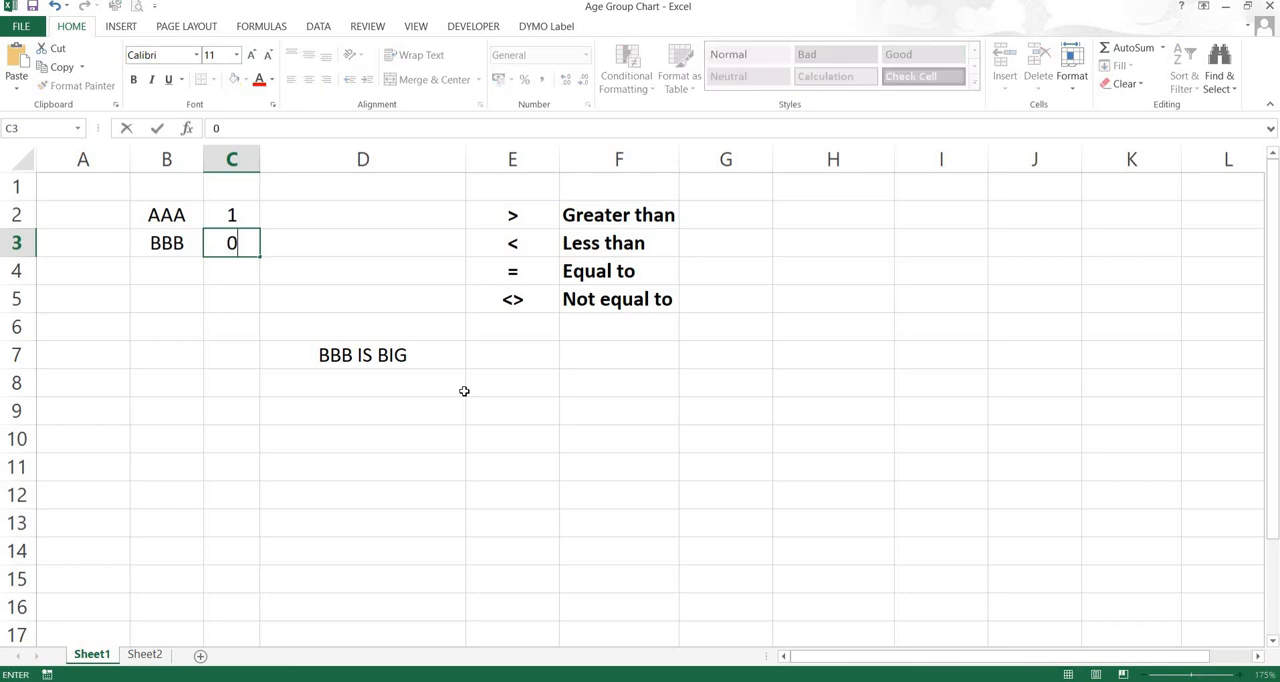
pyautogui.press('Return')
# Set the value for AAA in cell C2 to -1
pyautogui.press('Up')
pyautogui.press('Up')
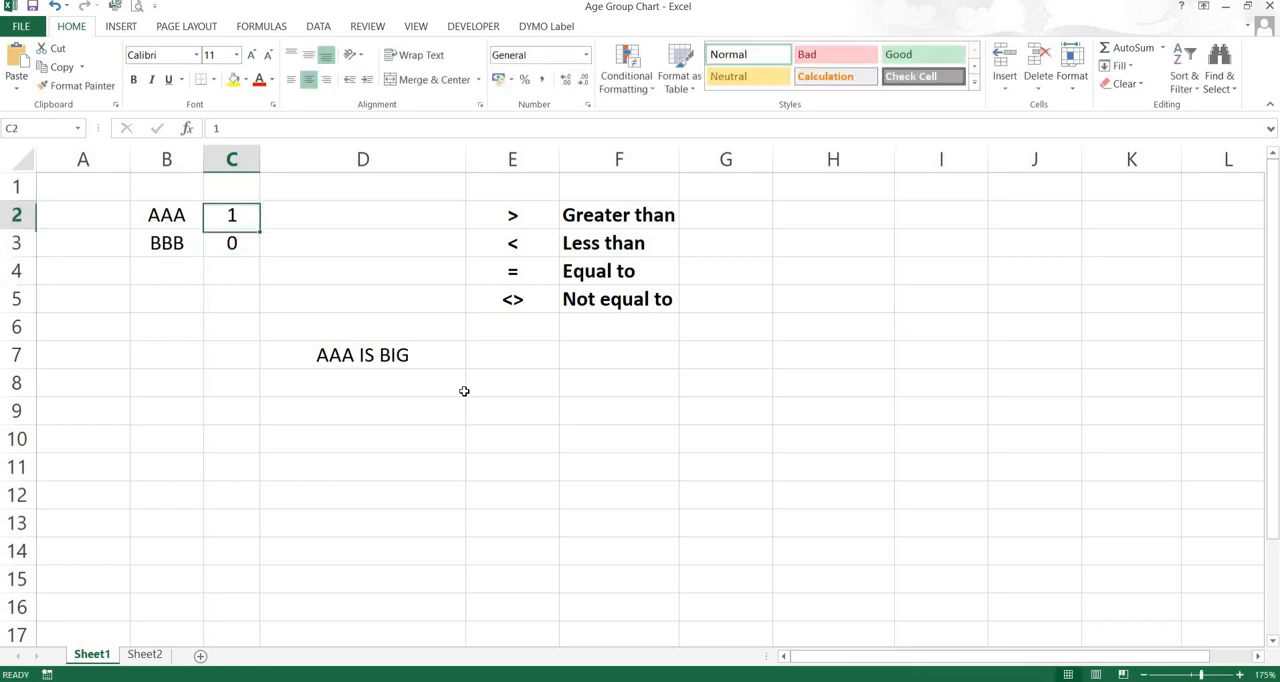
pyautogui.write('-1')
pyautogui.press('Return')
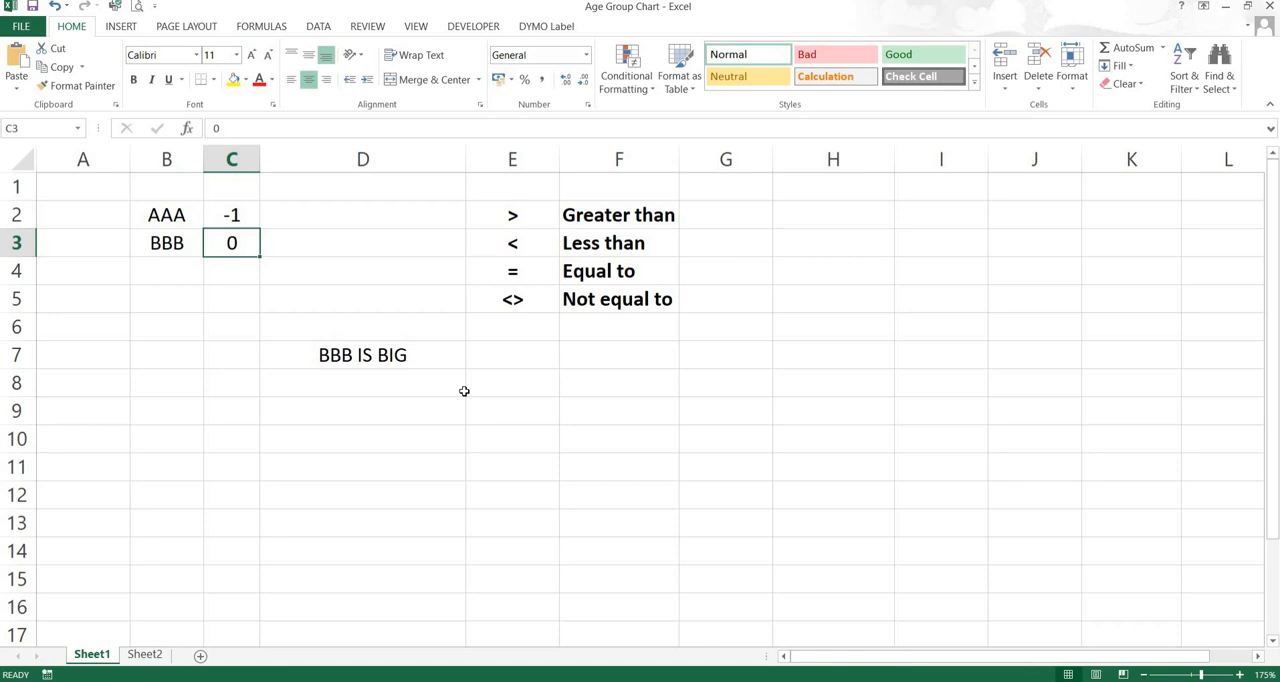
# Set the value for AAA in cell C2 to 6
pyautogui.press('Up')
pyautogui.press('Up')
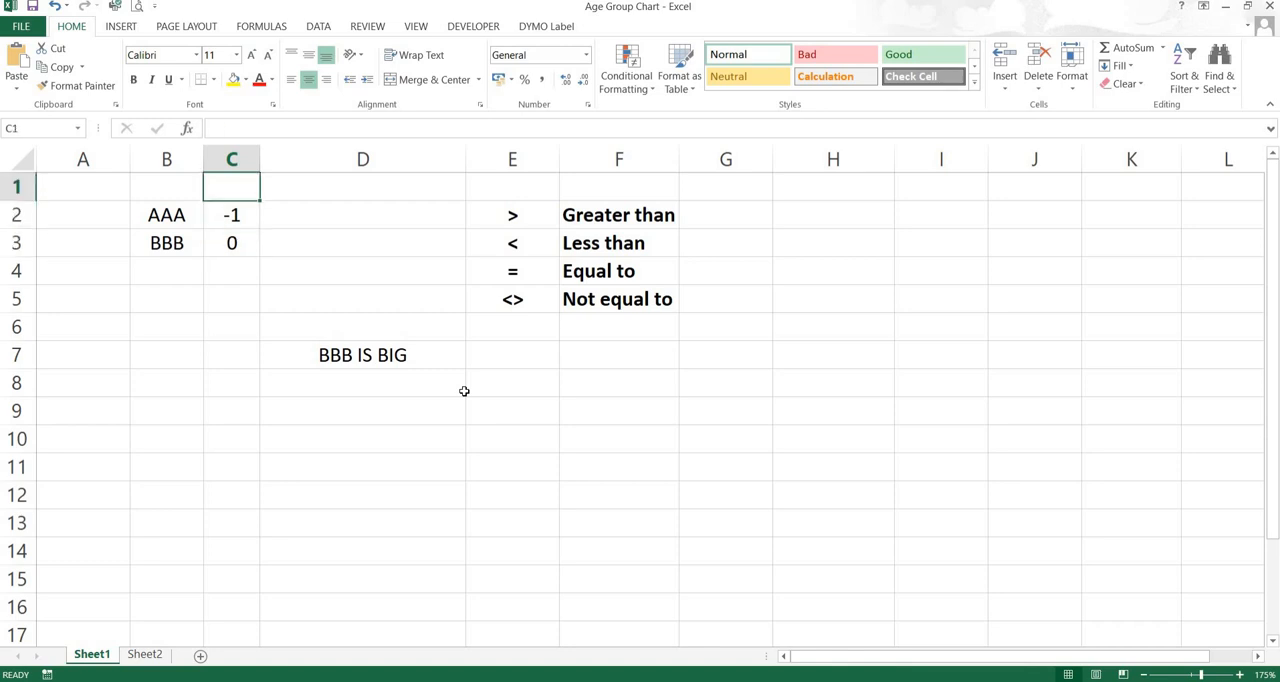
pyautogui.press('Down')
pyautogui.write('6')
pyautogui.press('Return')
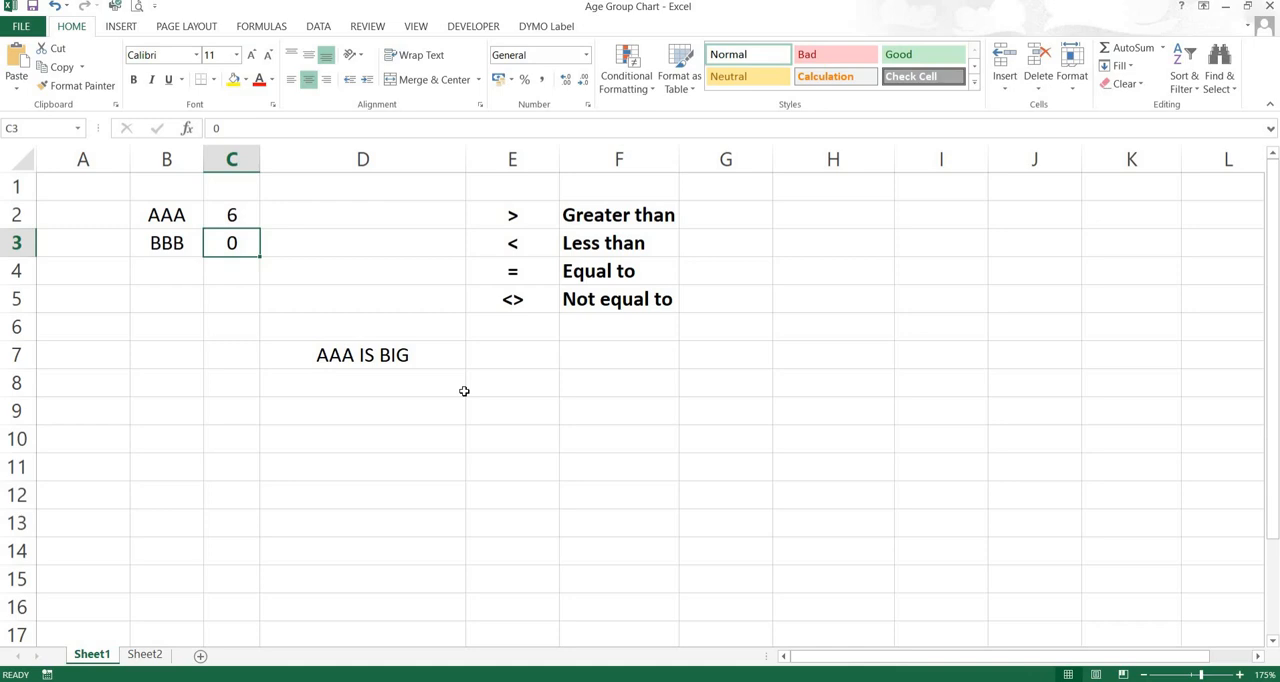
# Shorten the labels to A in cell B2 and B in cell B3
pyautogui.press('Up')
pyautogui.press('Left')
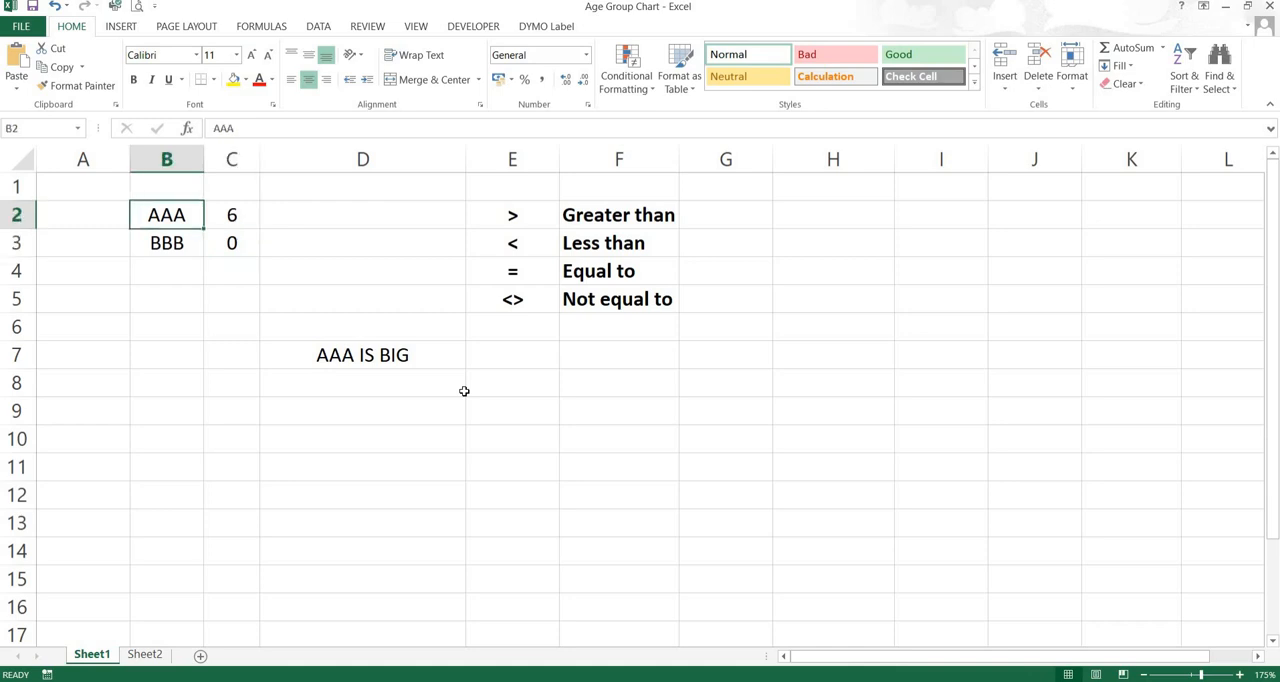
pyautogui.write('A')
pyautogui.press('Return')
pyautogui.write('B')
pyautogui.press('Return')
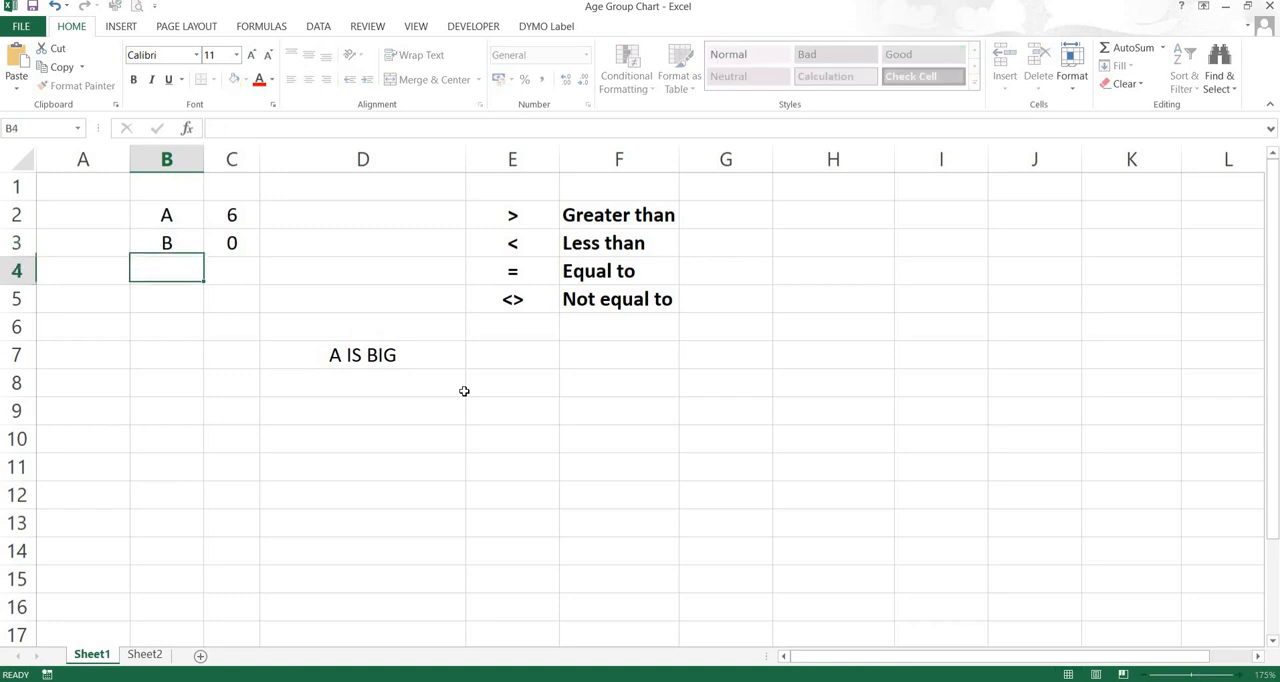
# Set the value of A in C2 to 1 and the value of B in C3 to 2
pyautogui.press('Up')
pyautogui.press('Right')
pyautogui.press('Up')
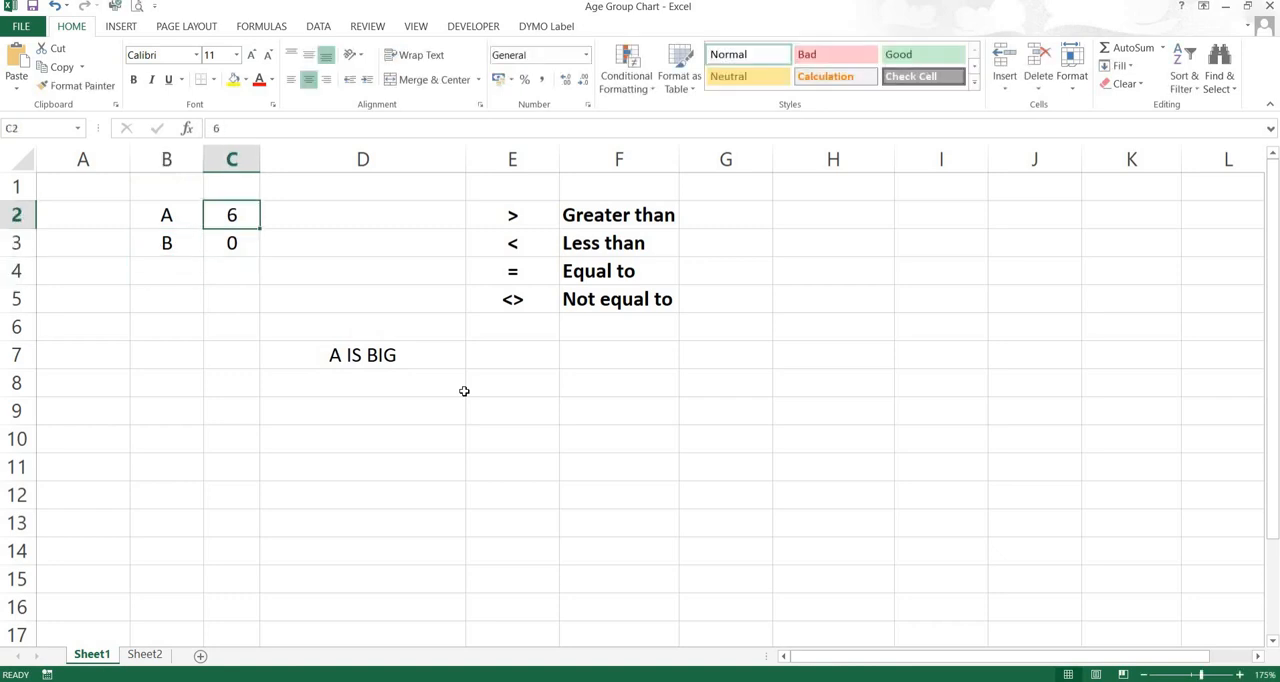
pyautogui.write('1')
pyautogui.press('Return')
pyautogui.write('2')
pyautogui.press('Return')
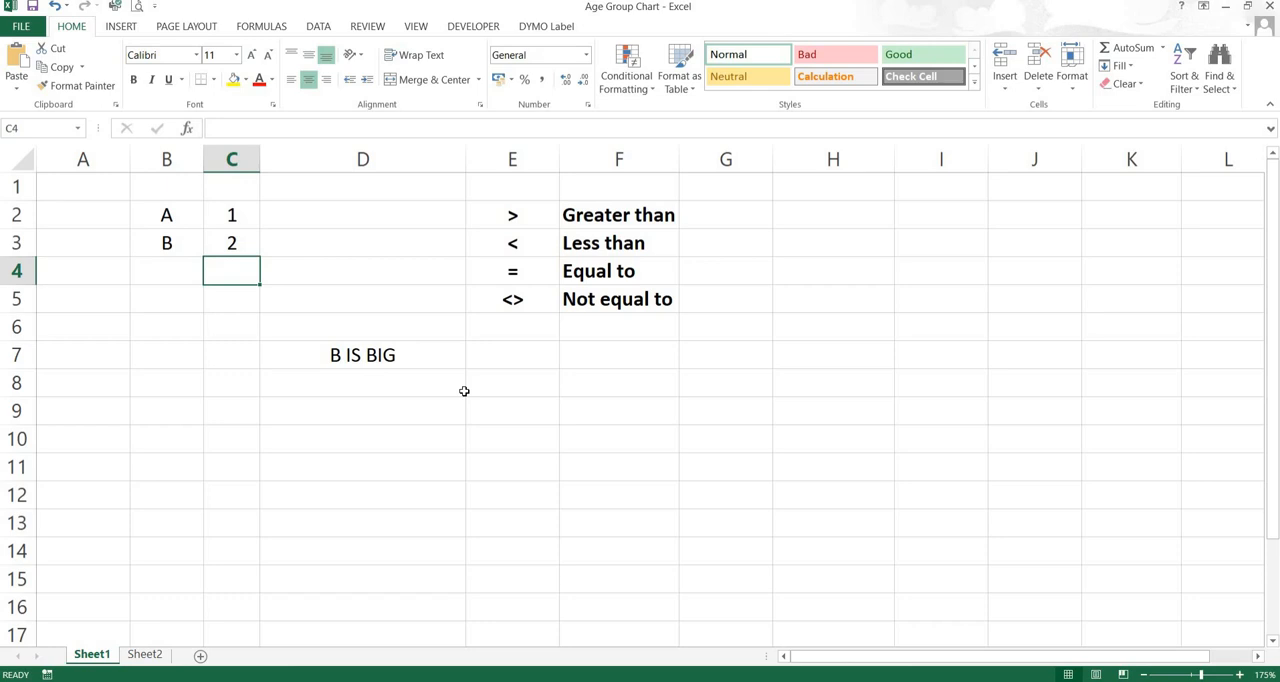
# Add a third item below B, with label C in cell B4 and value 3 in C4
pyautogui.press('Left')
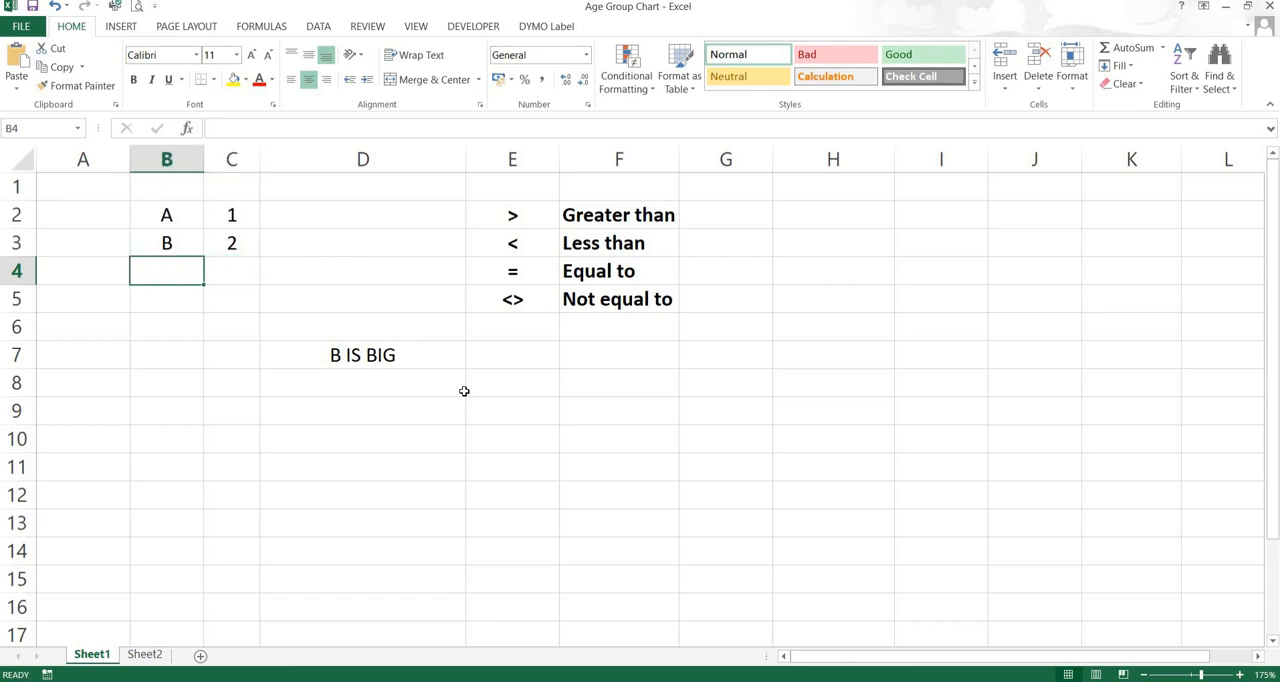
pyautogui.write('C')
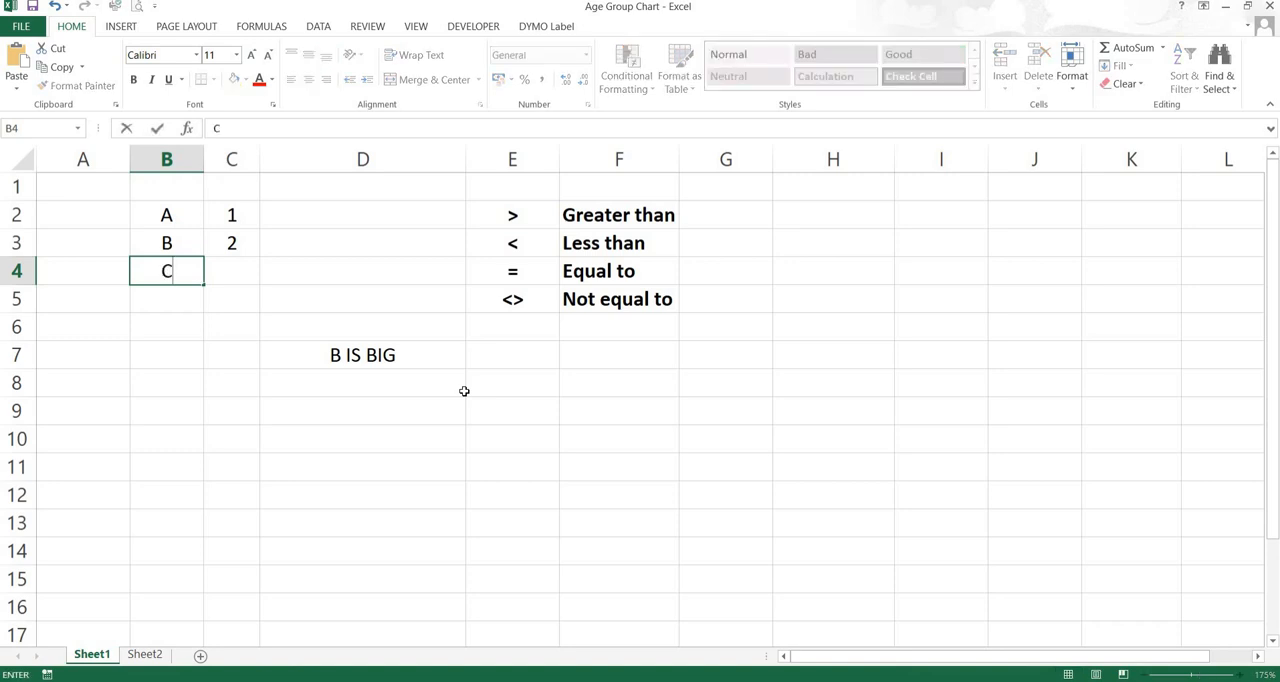
pyautogui.press('Return')
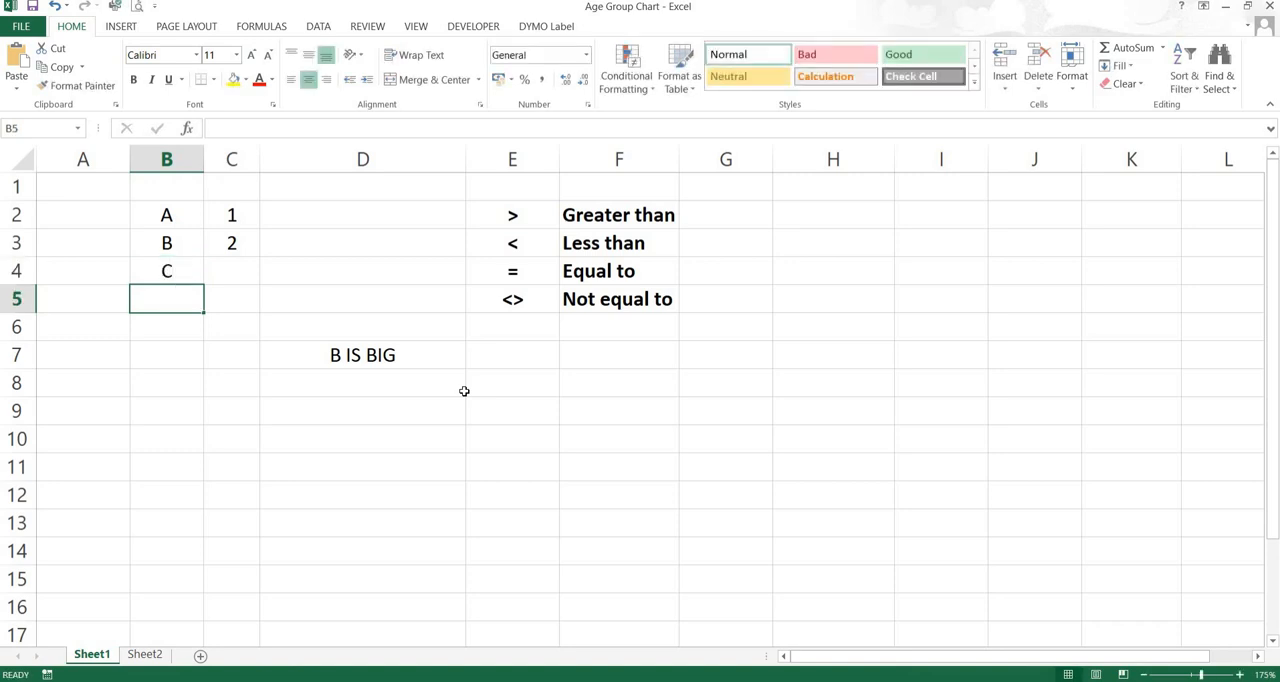
pyautogui.press('Up')
pyautogui.press('Right')
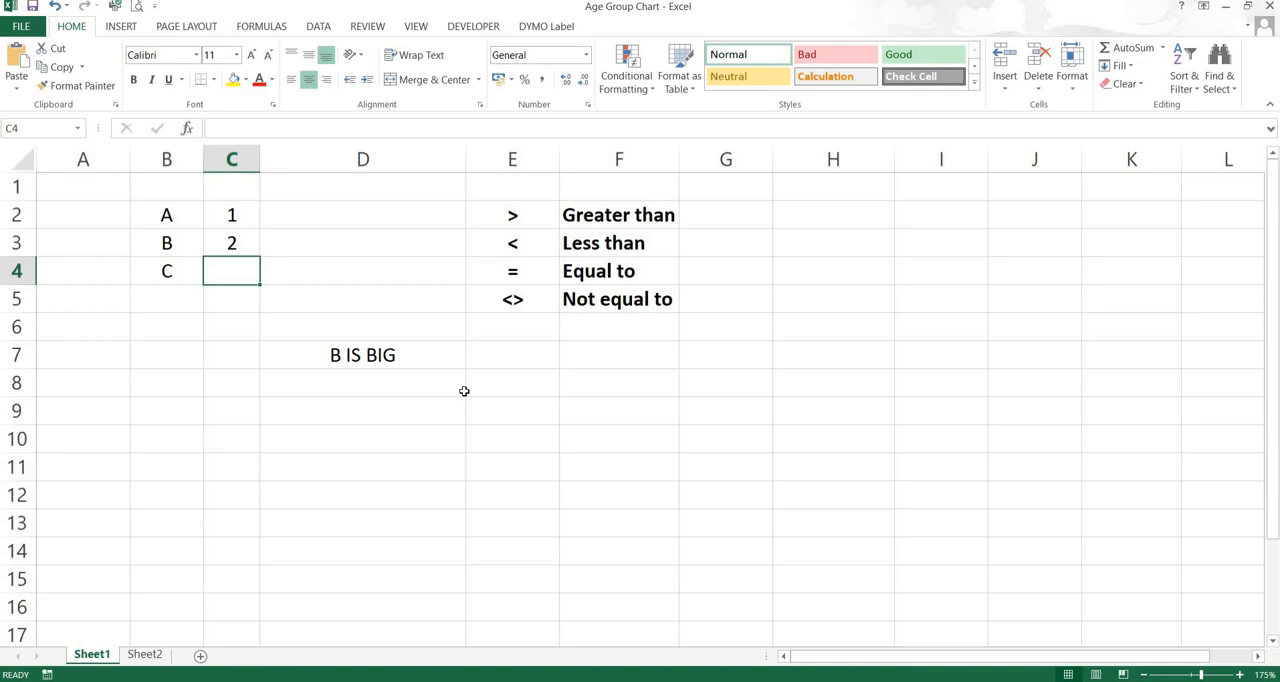
pyautogui.write('3')
pyautogui.press('Return')
pyautogui.press('Return')
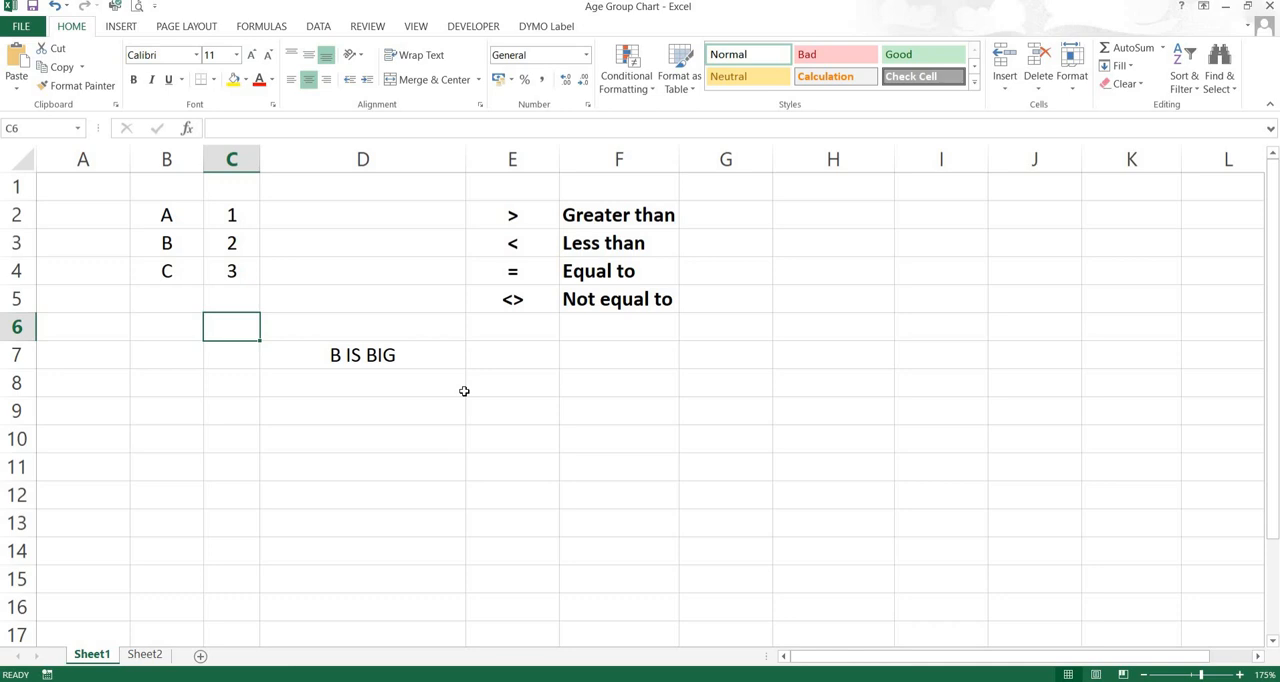
# Begin an IF formula in cell D9
pyautogui.press('Down')
pyautogui.press('Down')
pyautogui.click(464, 392)
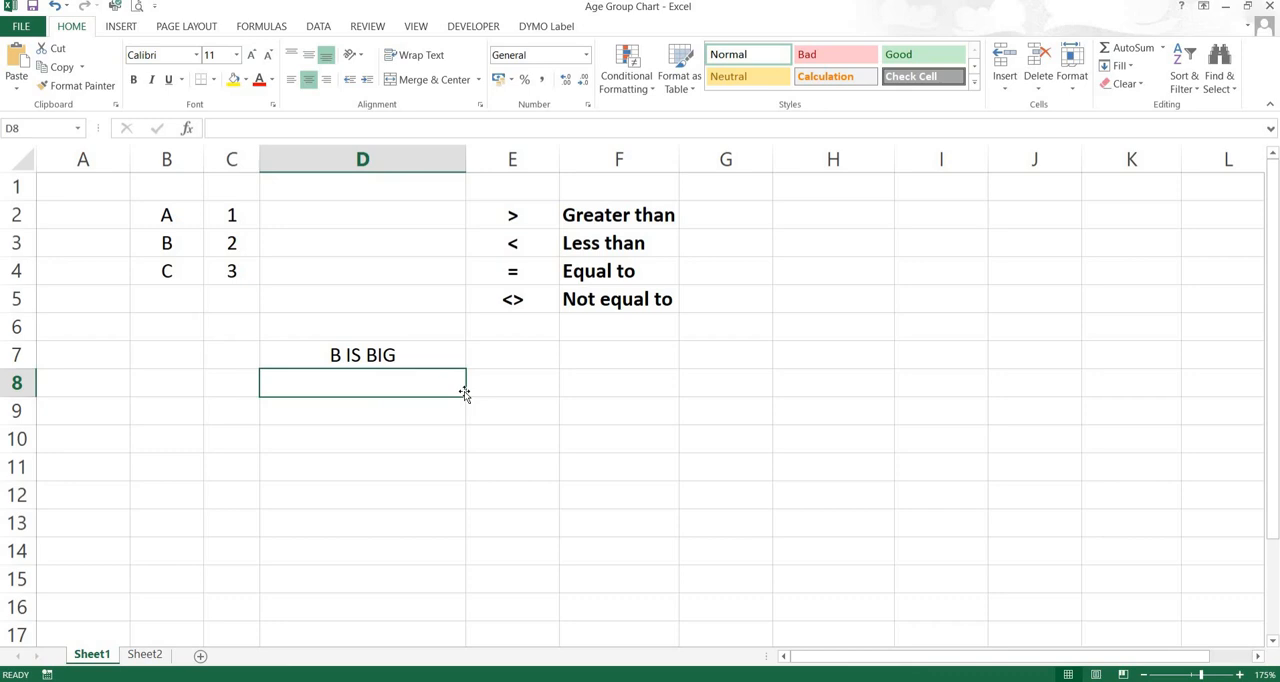
pyautogui.press('Down')
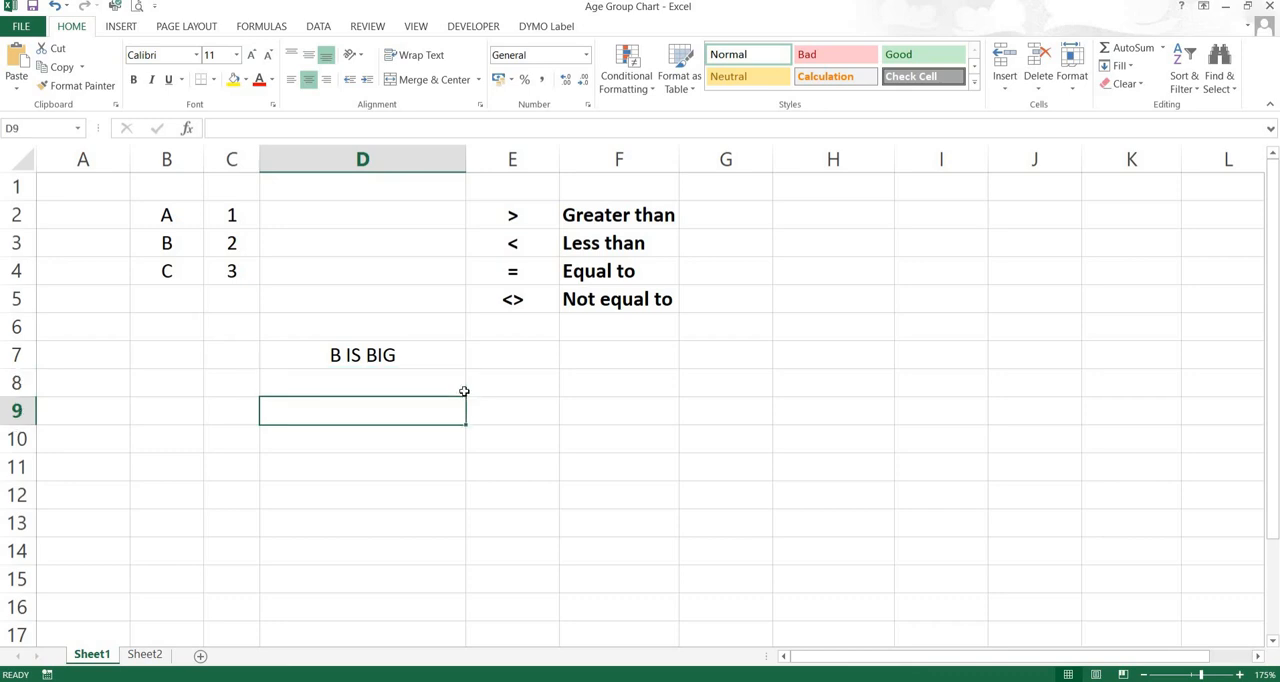
pyautogui.write('=I')
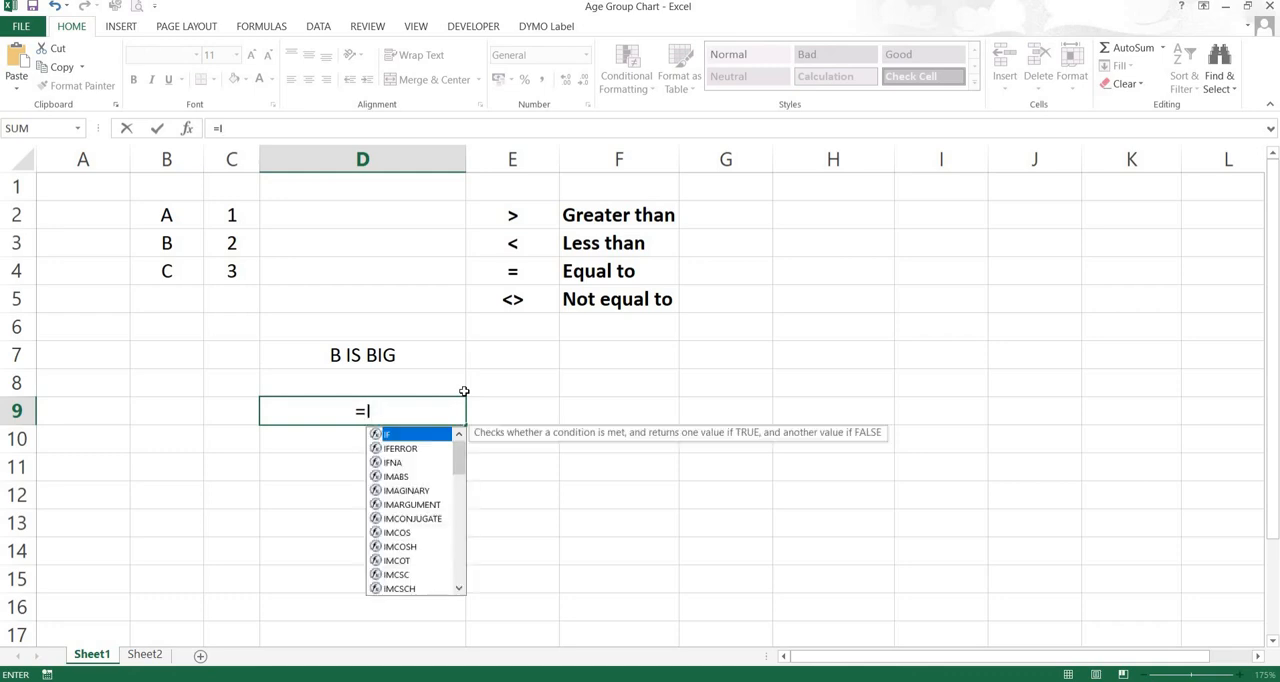
pyautogui.write('F(')
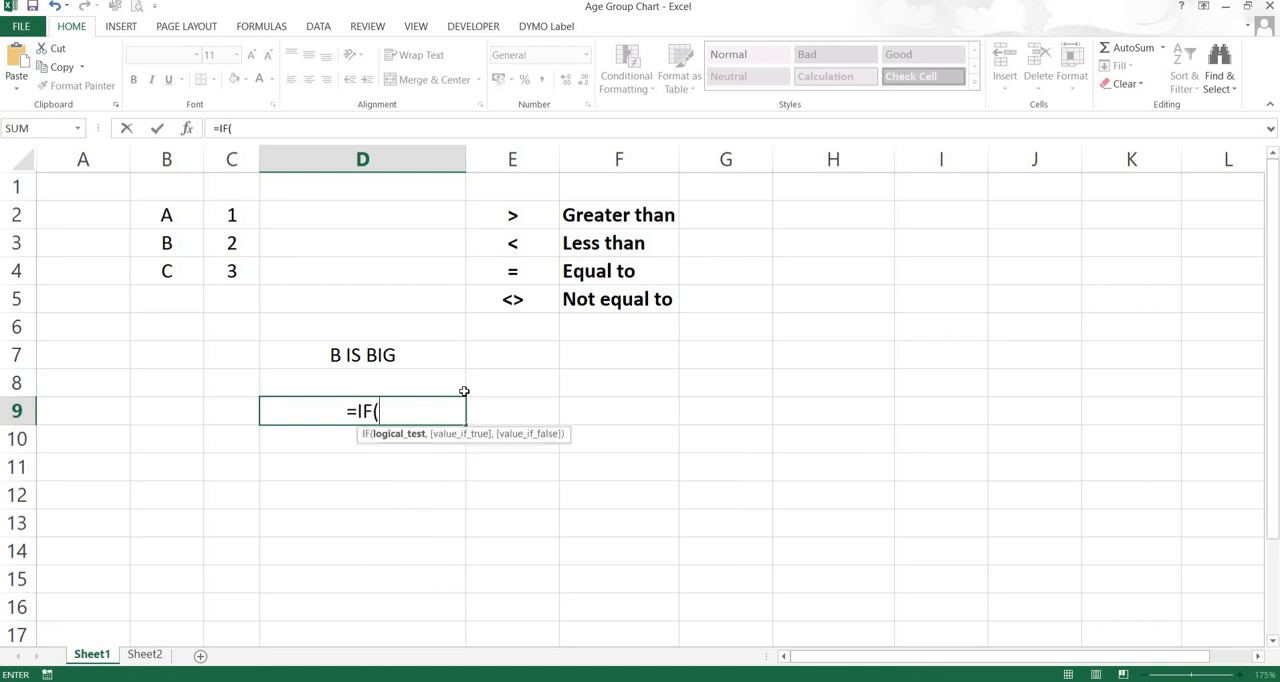
# Enter C2>C3 as the logical test of the IF formula in D9
pyautogui.click(464, 391)
pyautogui.press('Left')
pyautogui.press('Up')
pyautogui.press('Up')
pyautogui.press('Up')
pyautogui.press('Up')
pyautogui.press('Up')
pyautogui.press('Up')
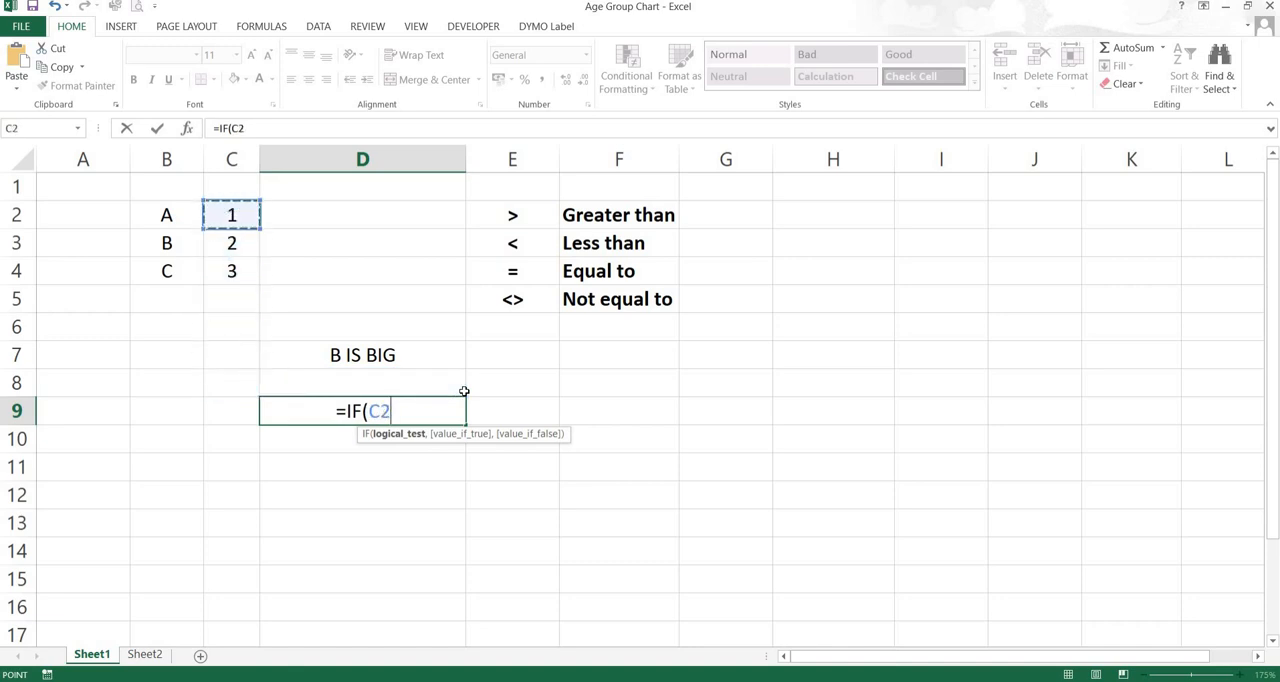
pyautogui.write('>')
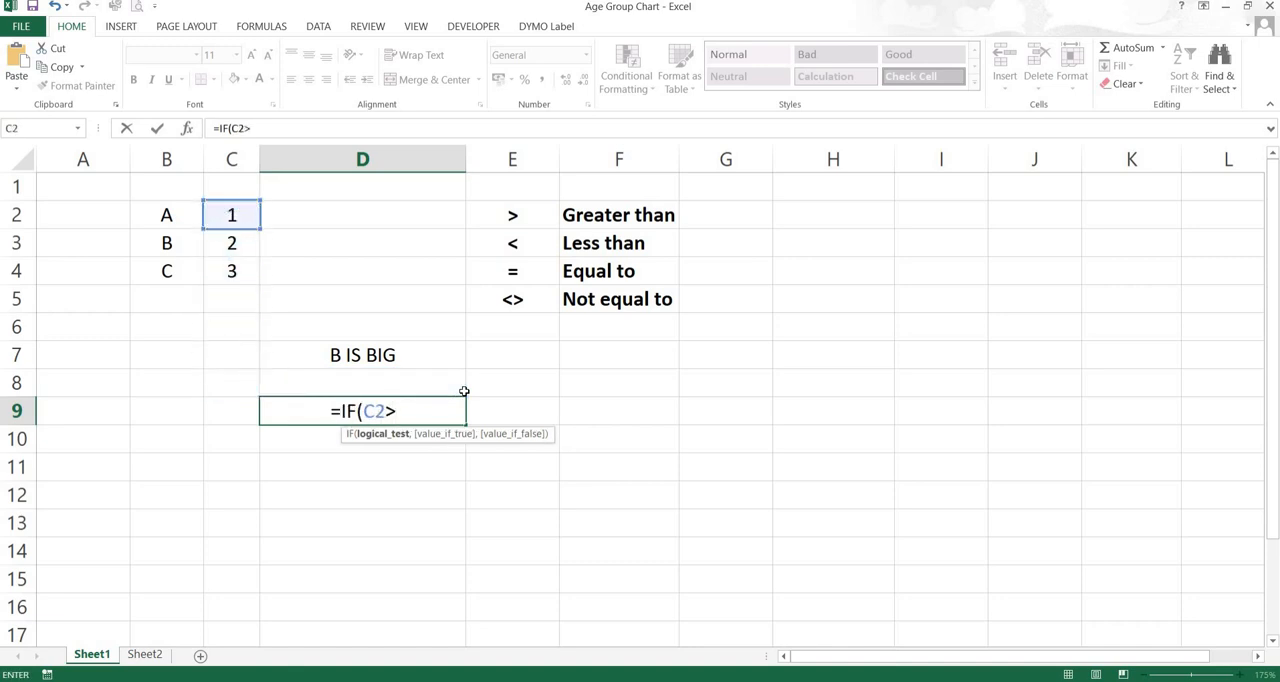
pyautogui.press('Down')
pyautogui.press('Left')
pyautogui.press('Left')
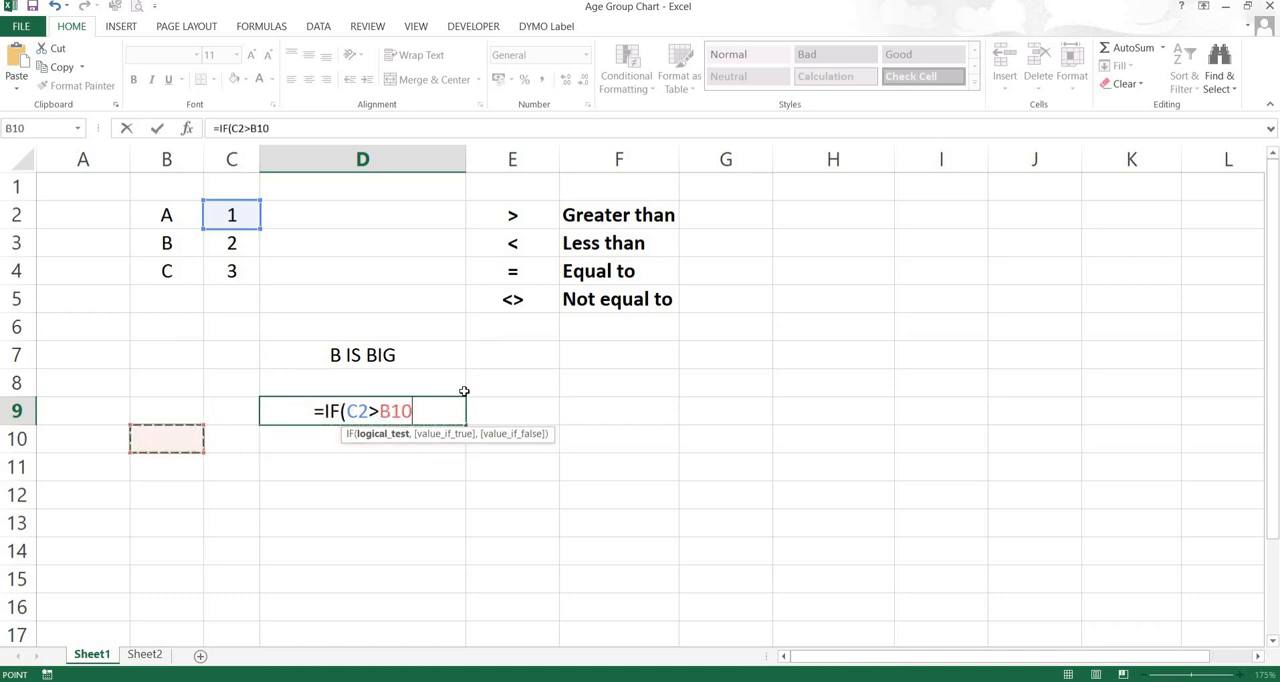
pyautogui.press('Up')
pyautogui.press('Up')
pyautogui.press('Up')
pyautogui.press('Up')
pyautogui.press('Right')
pyautogui.press('Up')
pyautogui.press('Up')
pyautogui.press('Up')
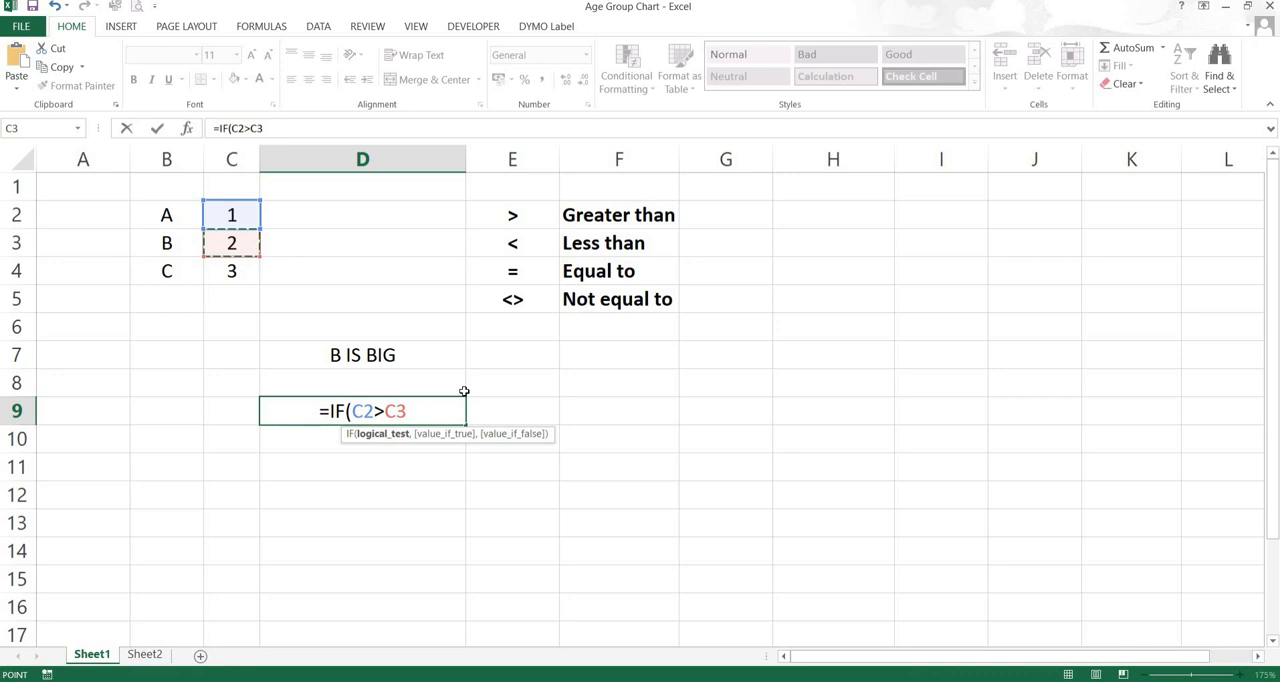
pyautogui.write(',')
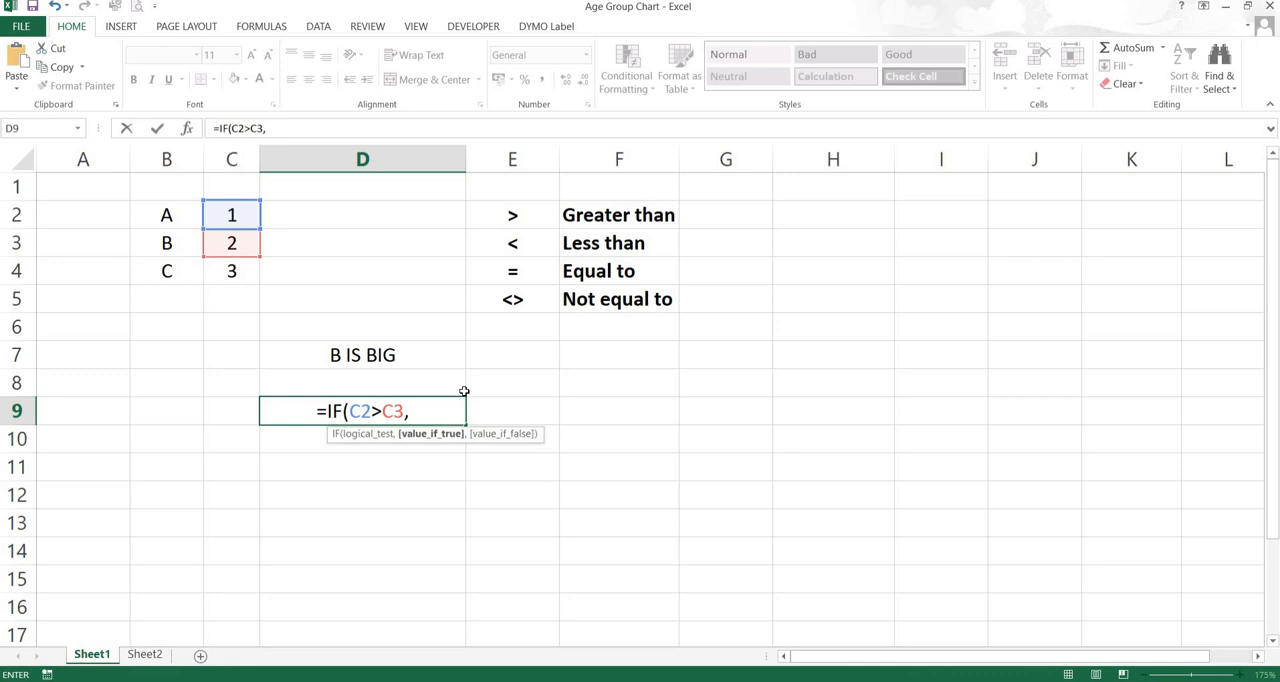
# Nest a second IF as the value if true, with C2>C4 as its logical test
pyautogui.write('IF')
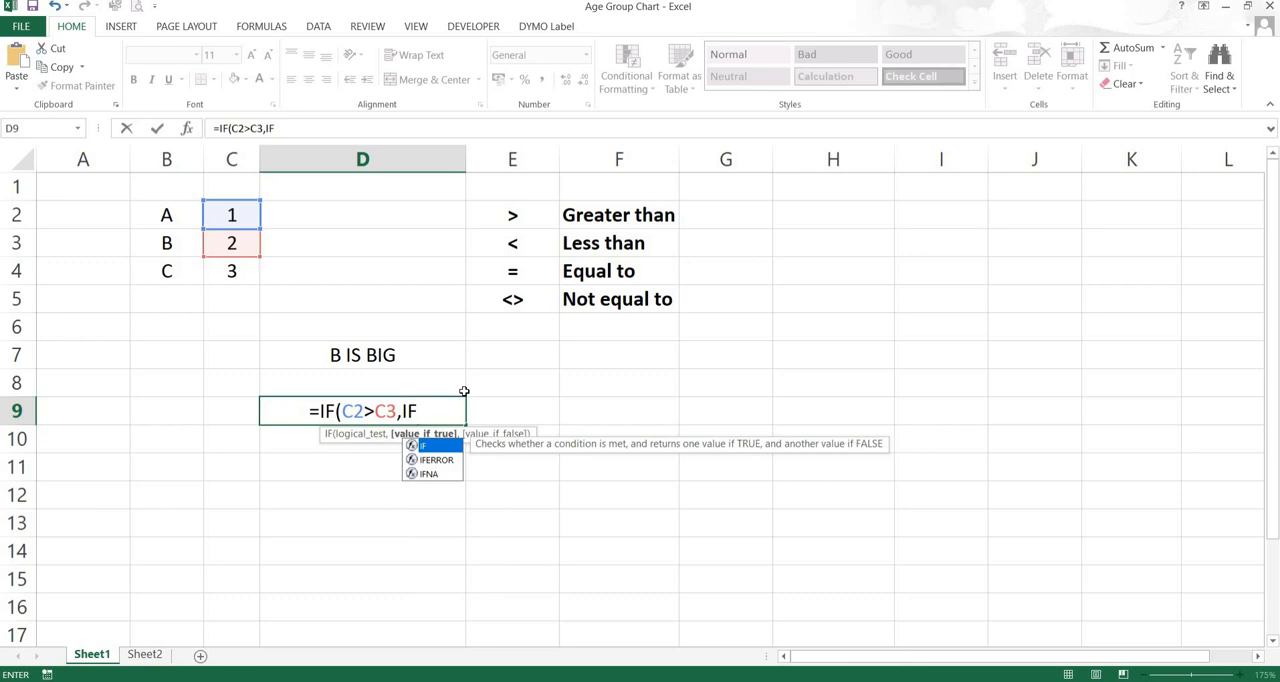
pyautogui.write('(')
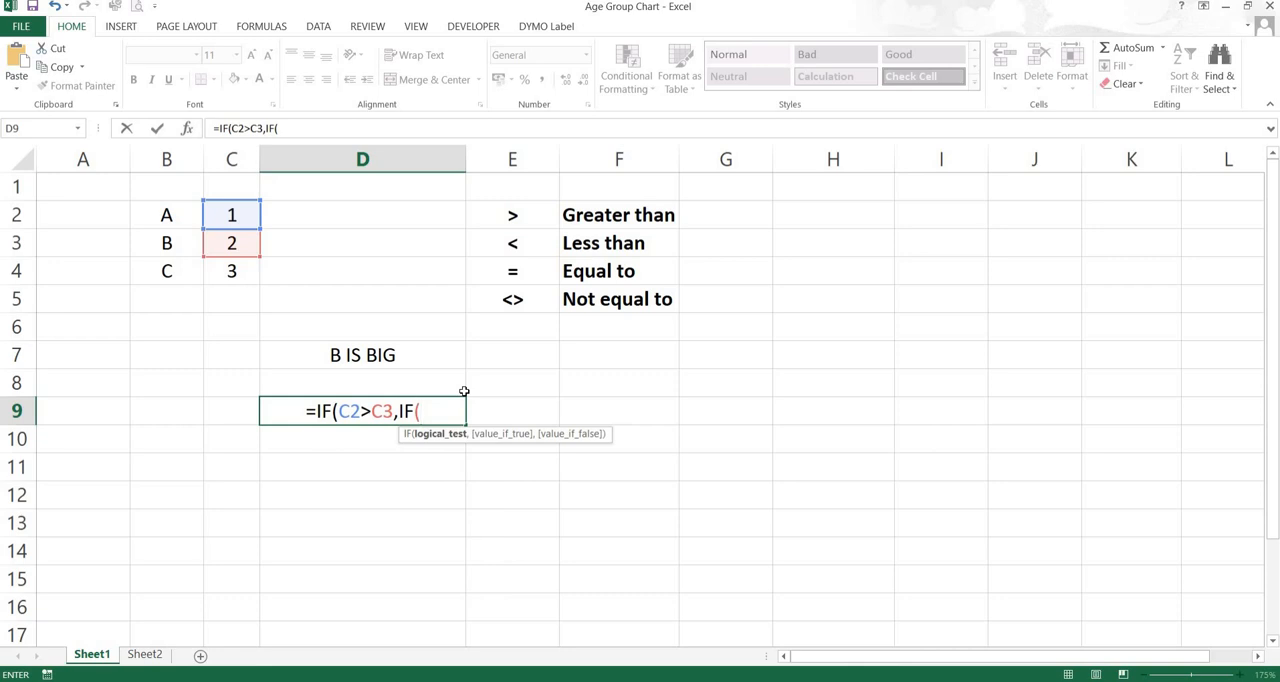
pyautogui.click(220, 218)
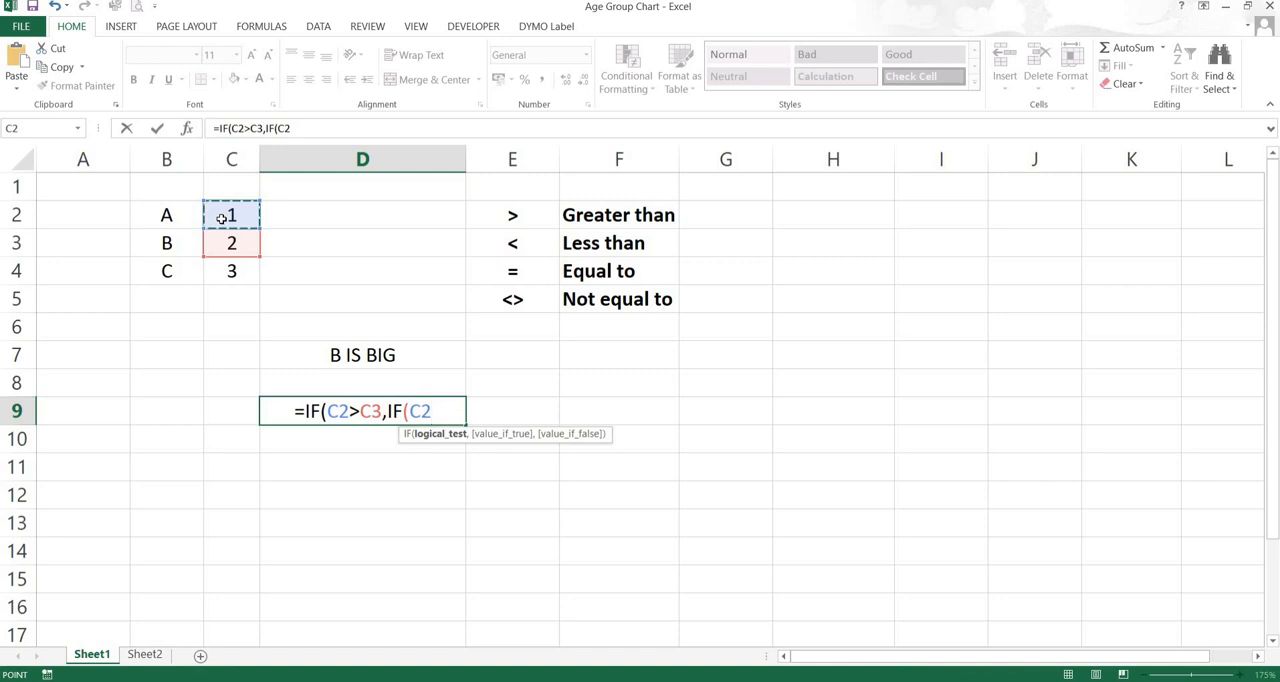
pyautogui.write('>')
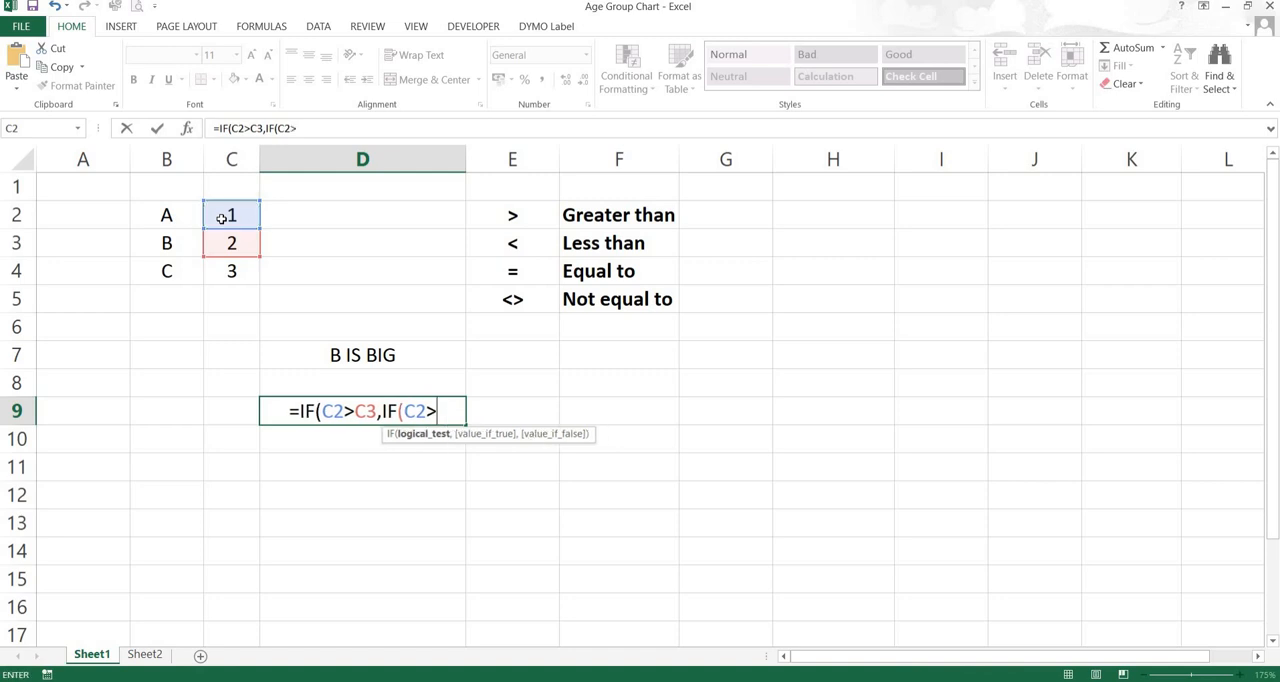
pyautogui.click(228, 275)
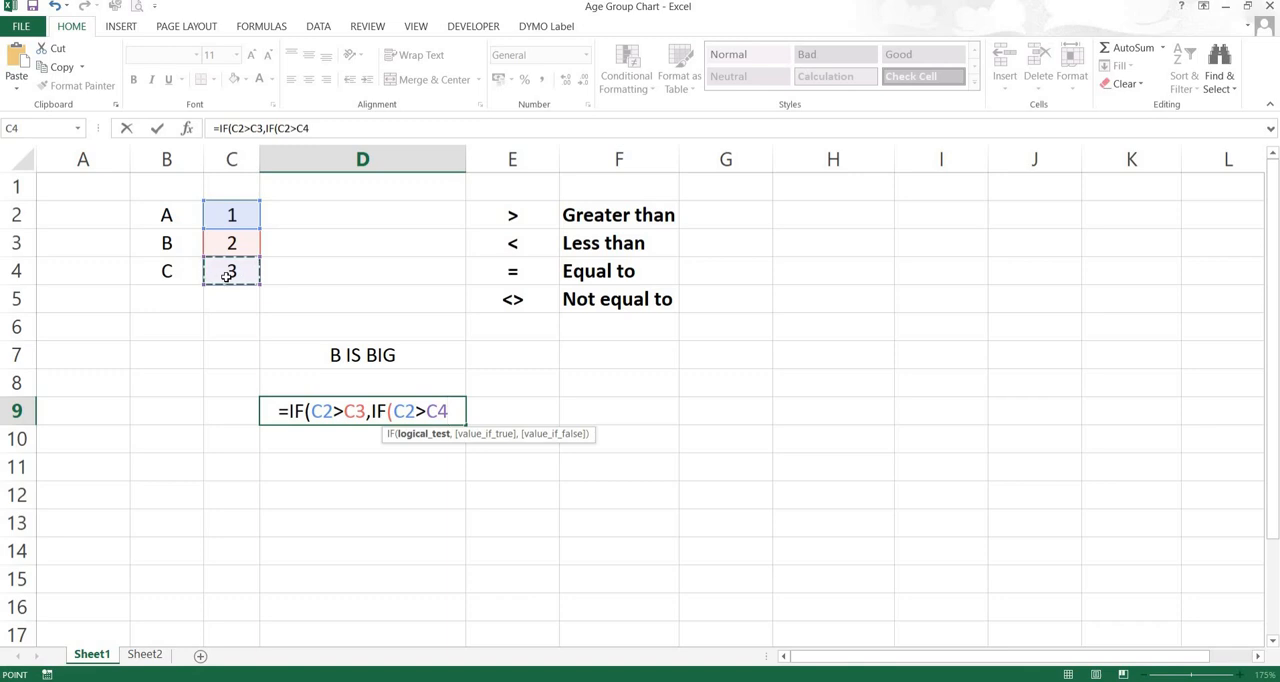
pyautogui.write(',')
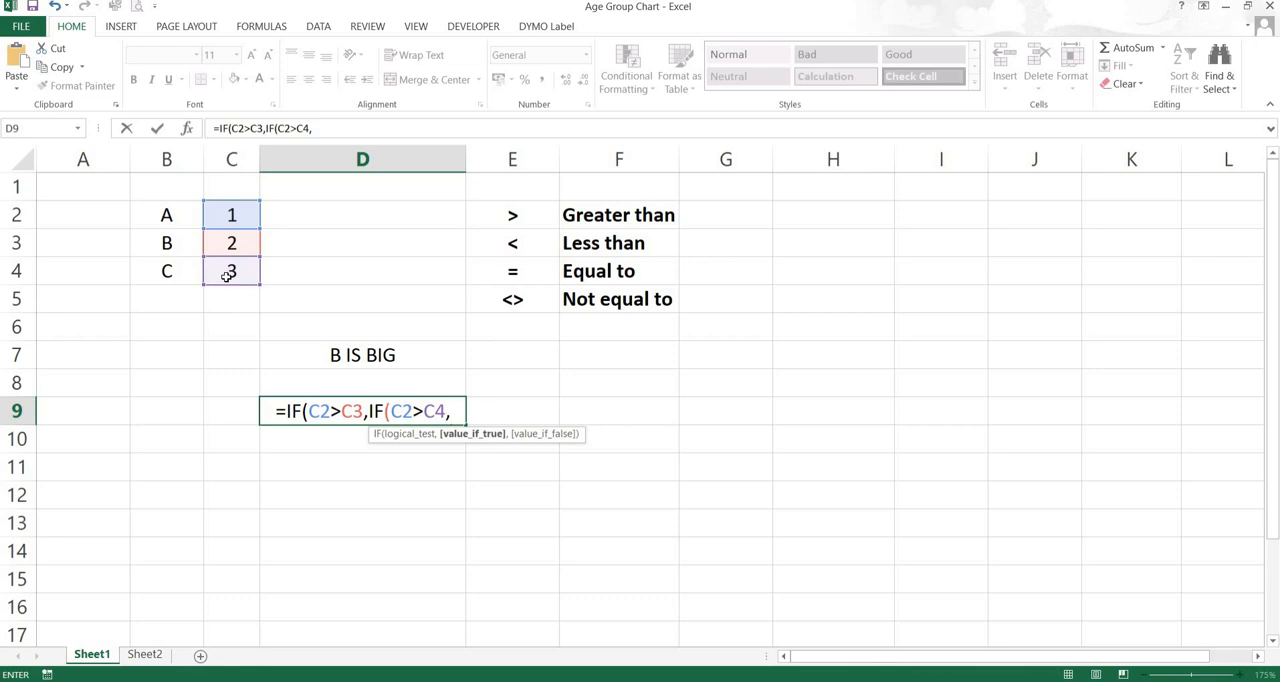
# Make the nested IF return B2&" IS BIG" when its test is true
pyautogui.write('"')
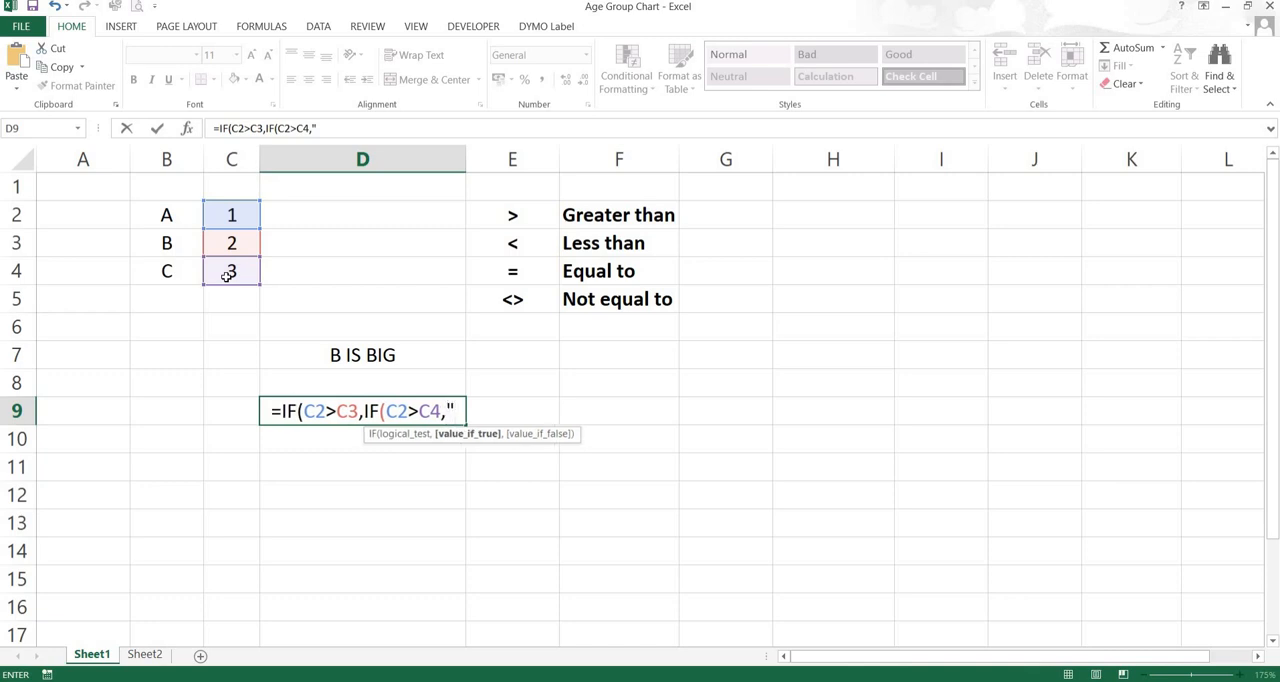
pyautogui.press('BackSpace')
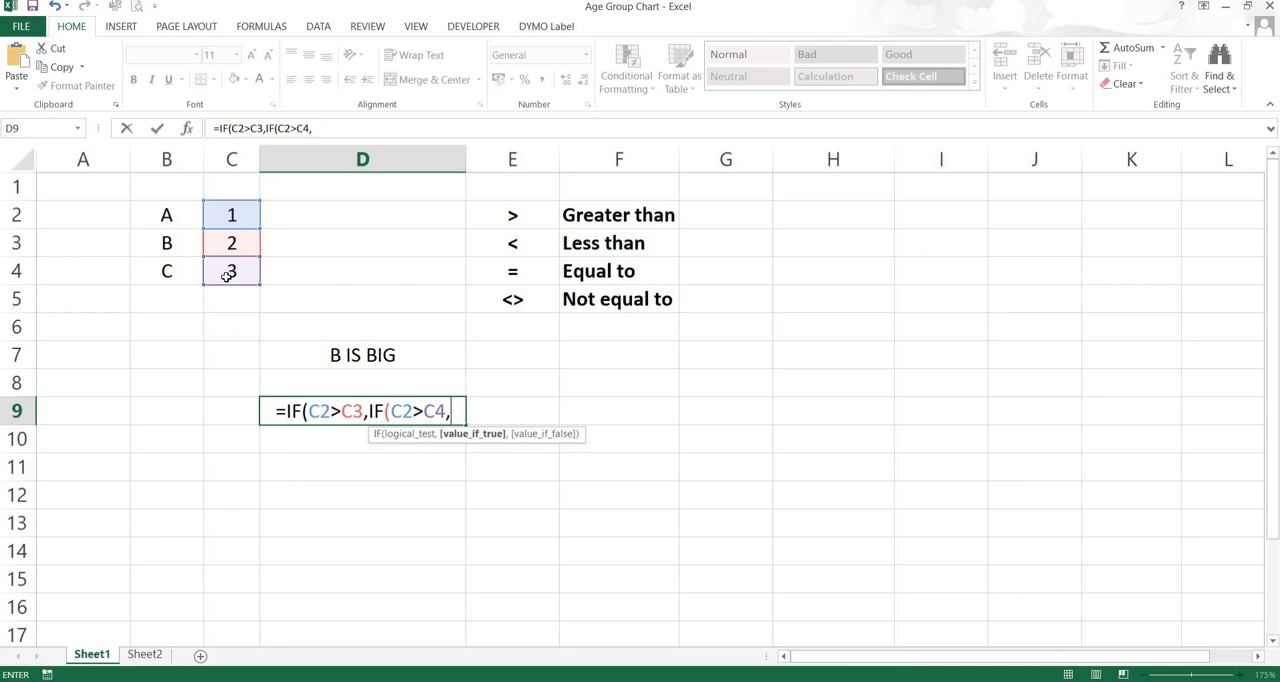
pyautogui.click(229, 215)
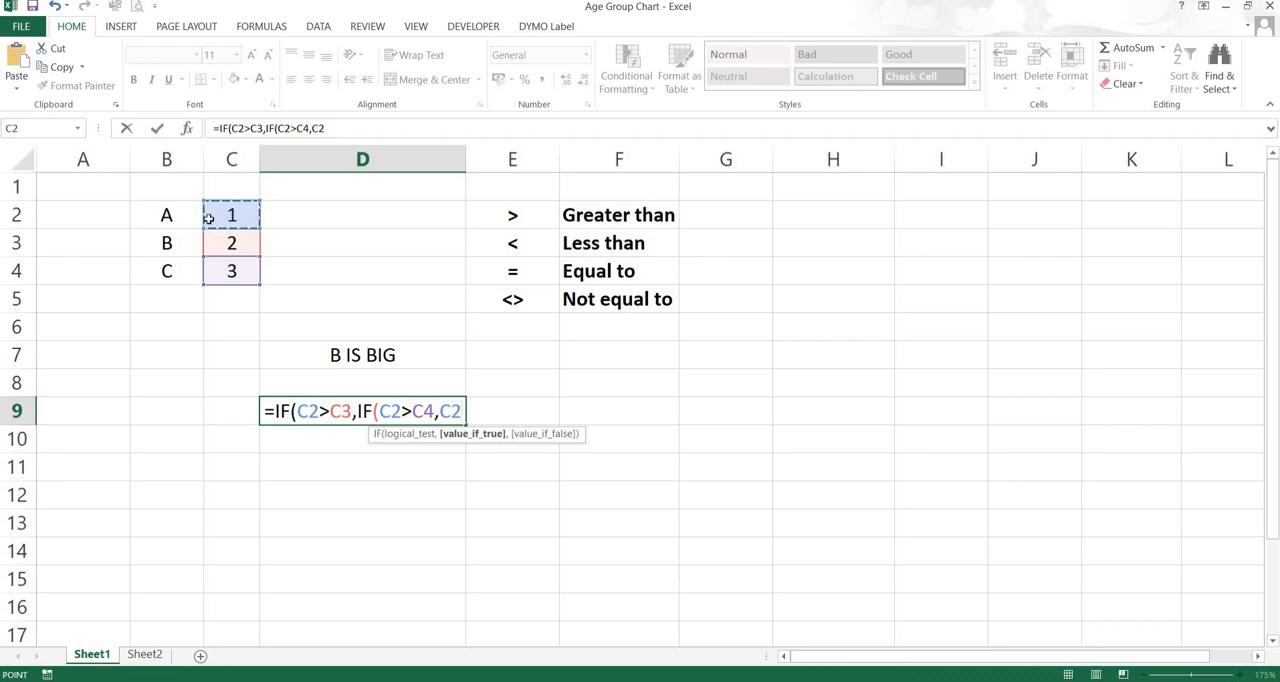
pyautogui.click(168, 215)
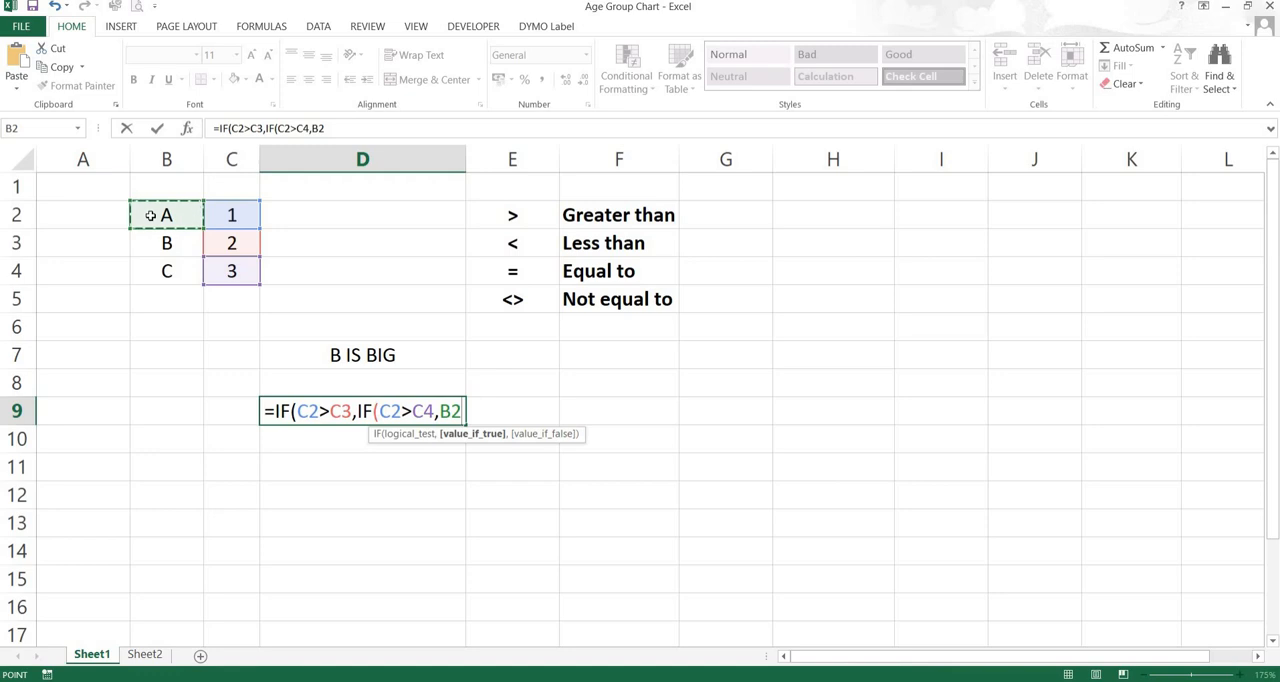
pyautogui.write('&')
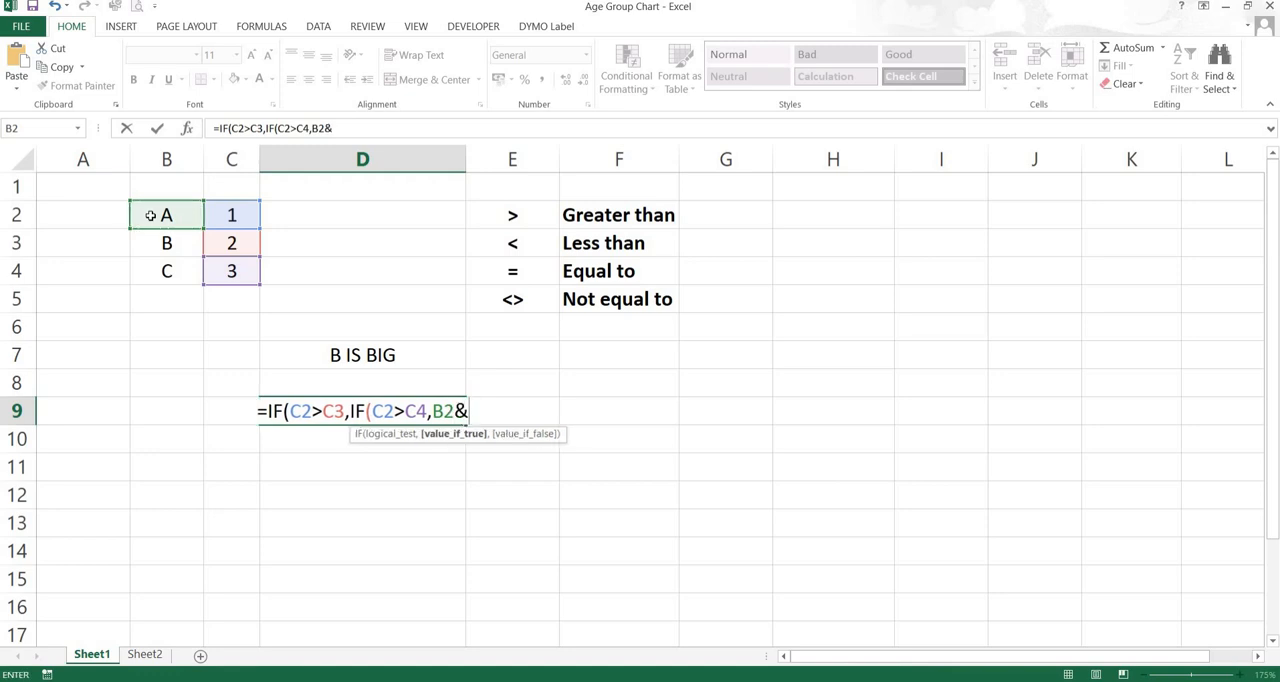
pyautogui.write('"')
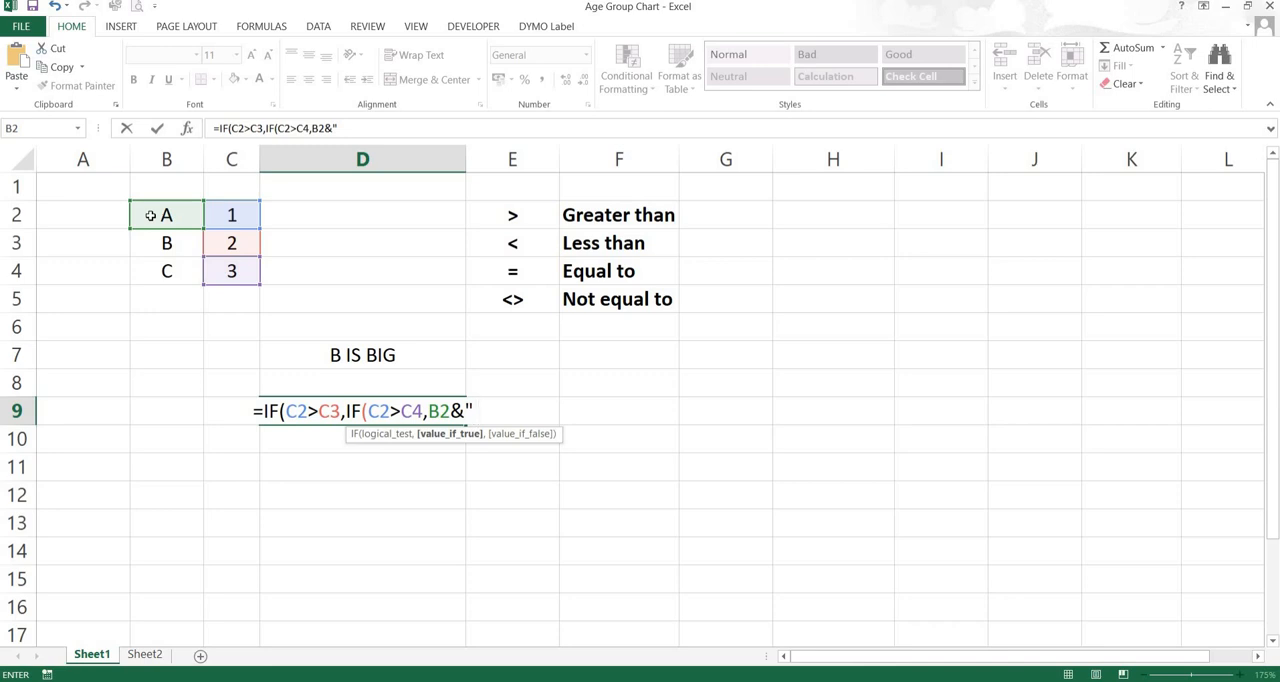
pyautogui.write(' IS')
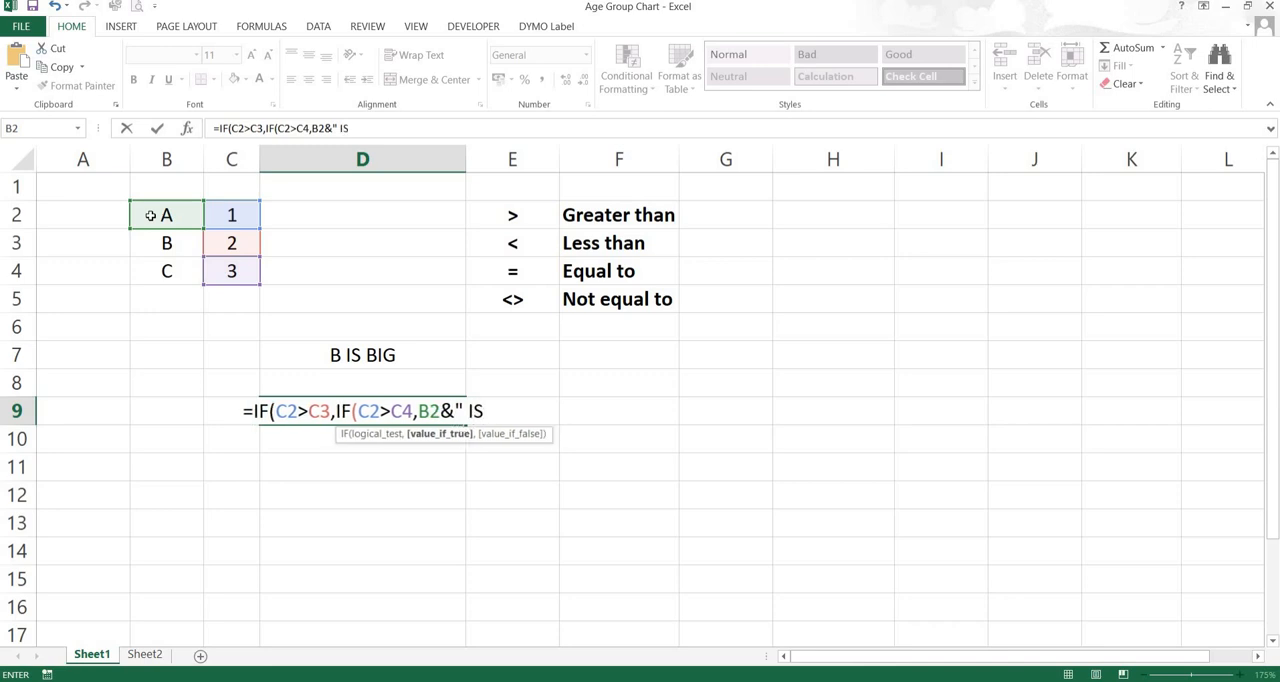
pyautogui.write(' BIG')
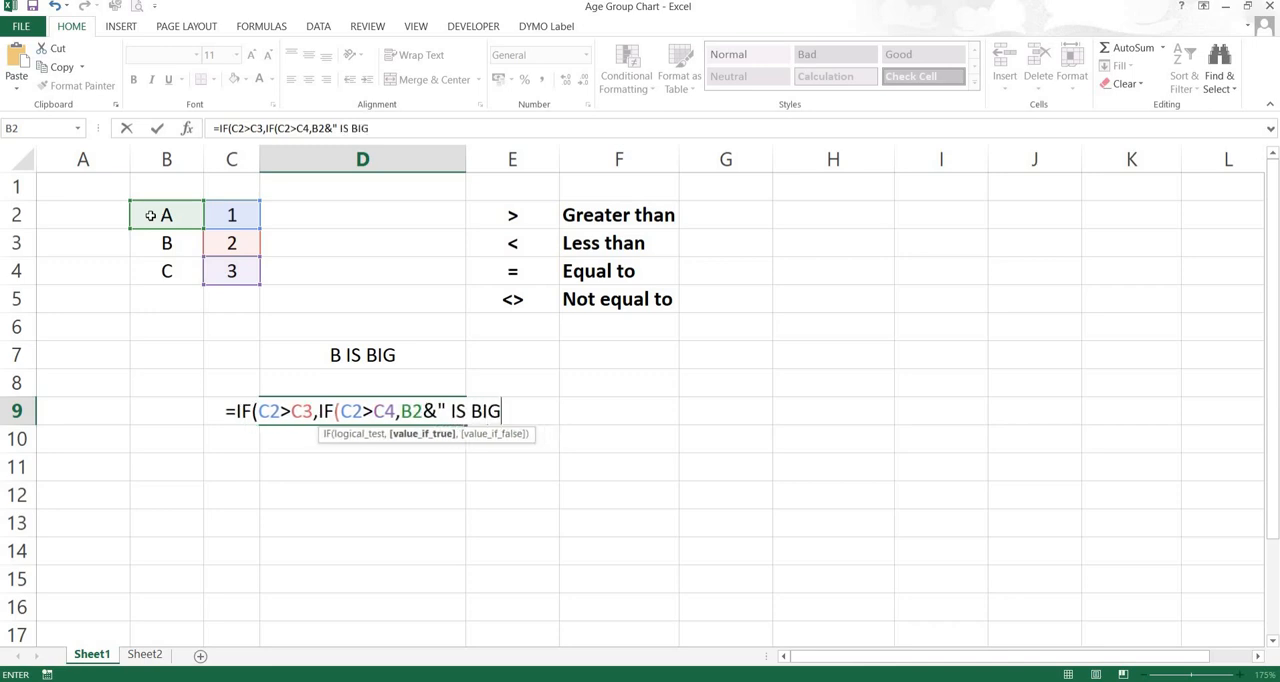
pyautogui.write('"')
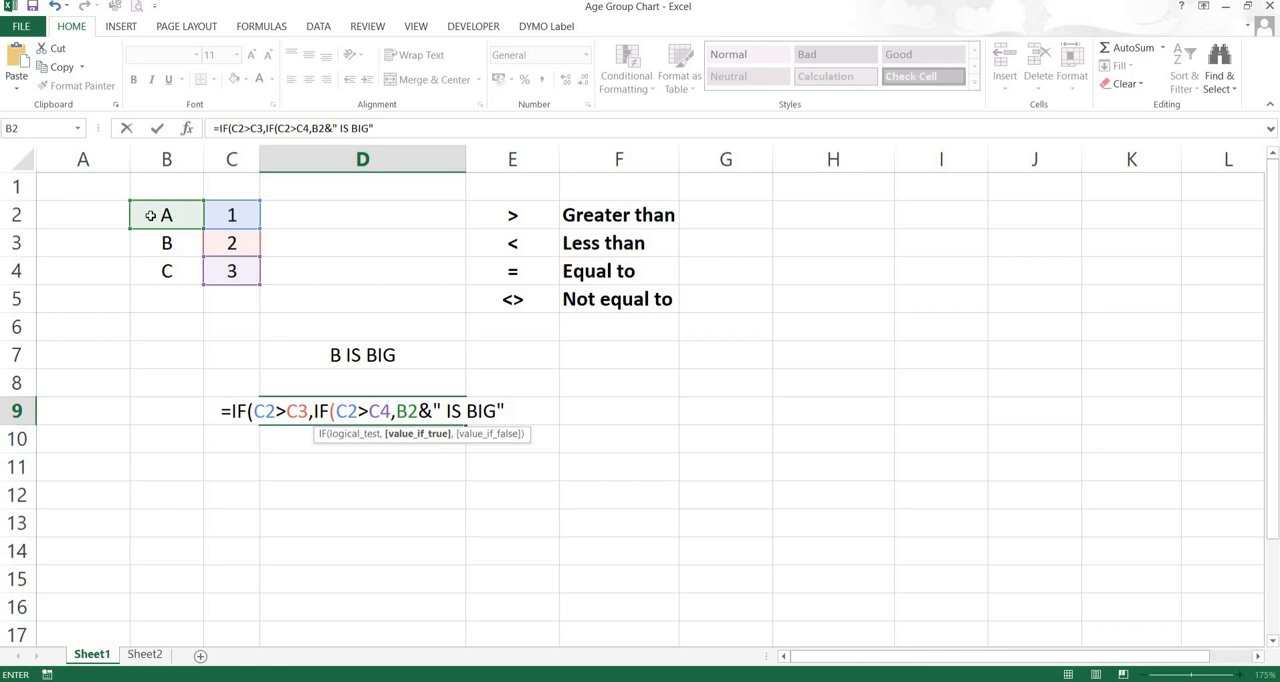
pyautogui.write(',')
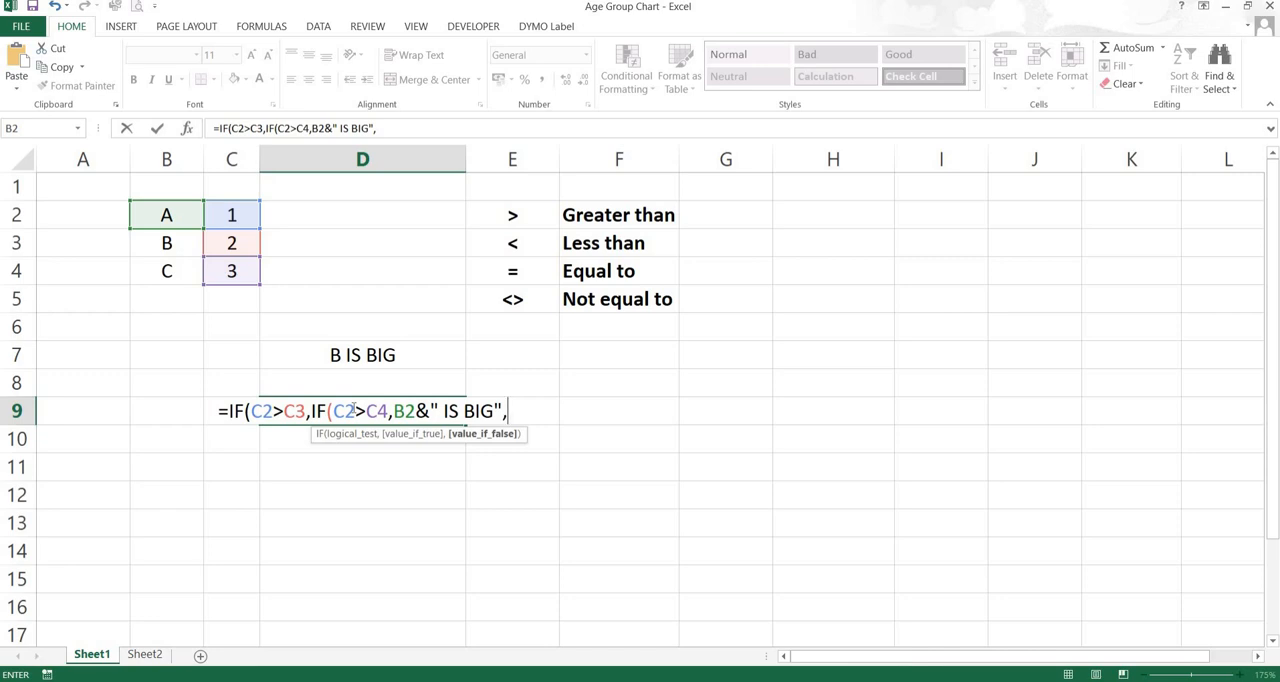
# Set the false value of both IFs to empty text "" and complete the formula in D9
pyautogui.write('""')
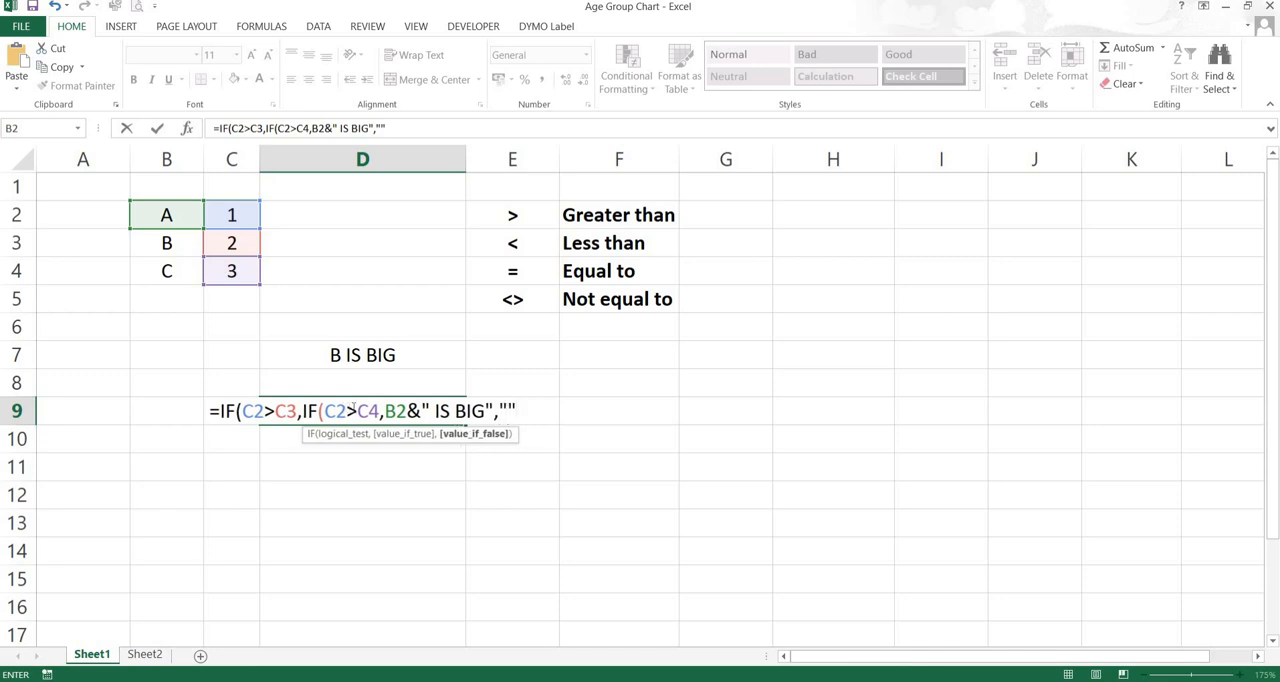
pyautogui.write(')')
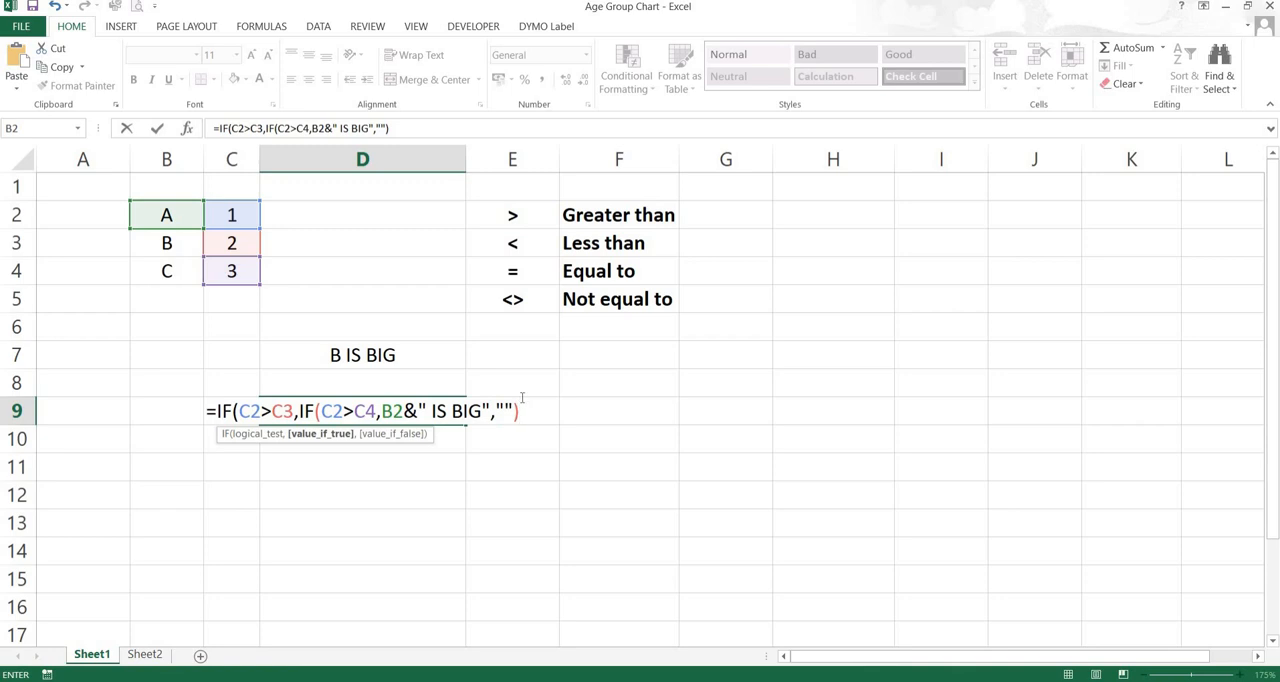
pyautogui.write(',')
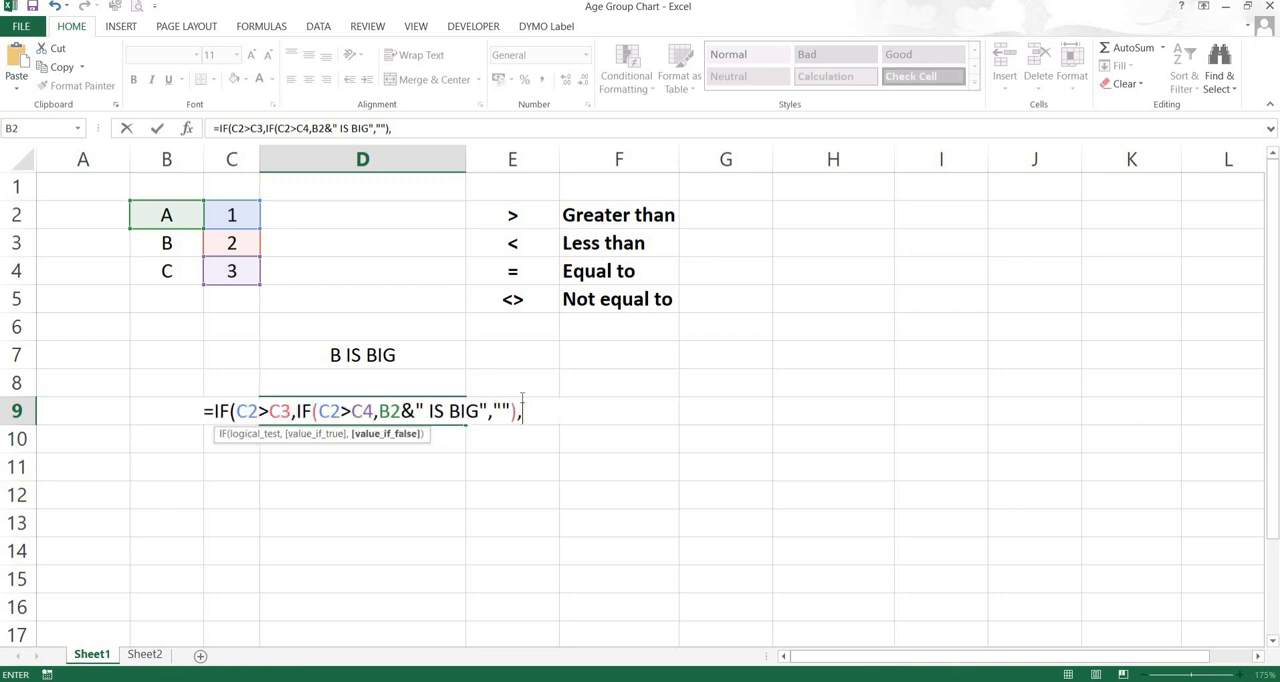
pyautogui.write('""')
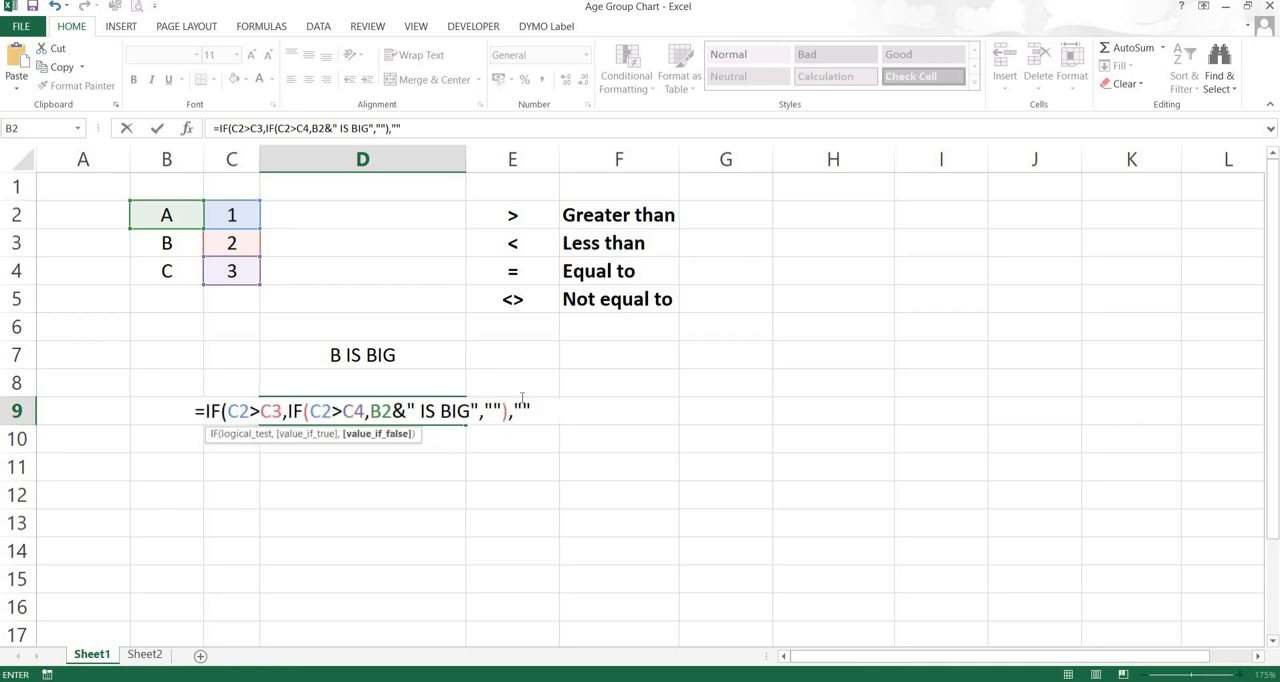
pyautogui.write(')')
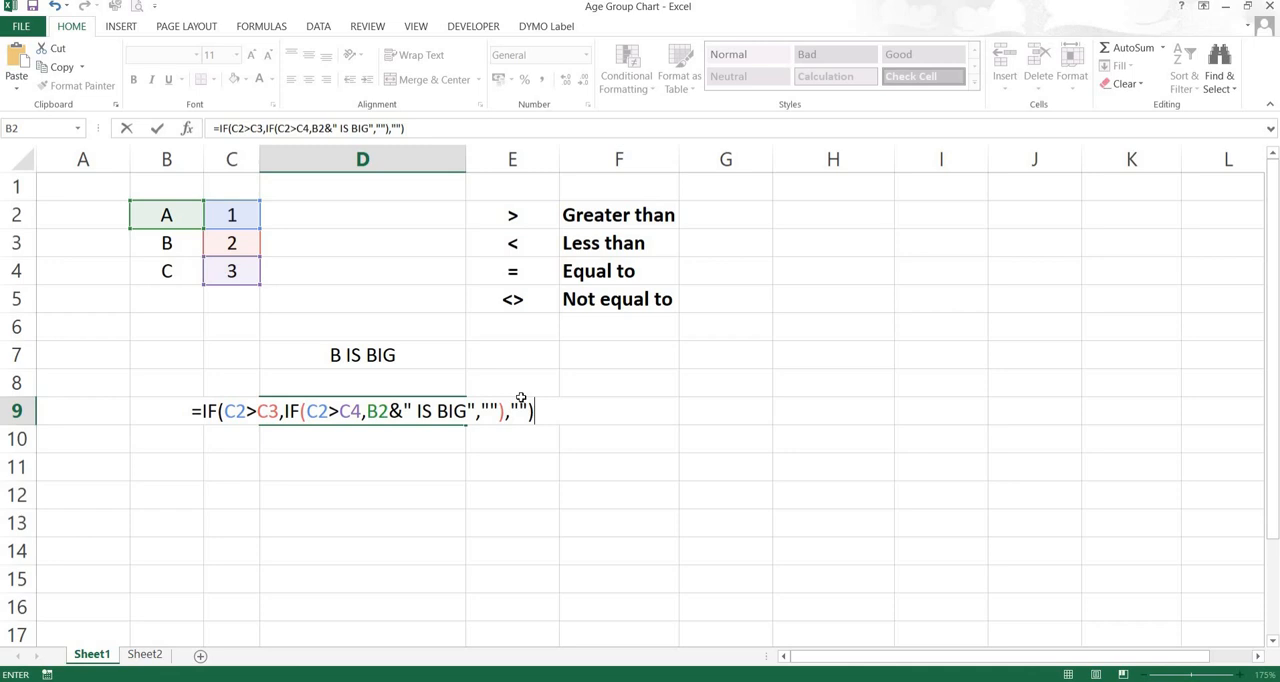
pyautogui.press('Return')
# Set the value of A in cell C2 to 3
pyautogui.press('Up')
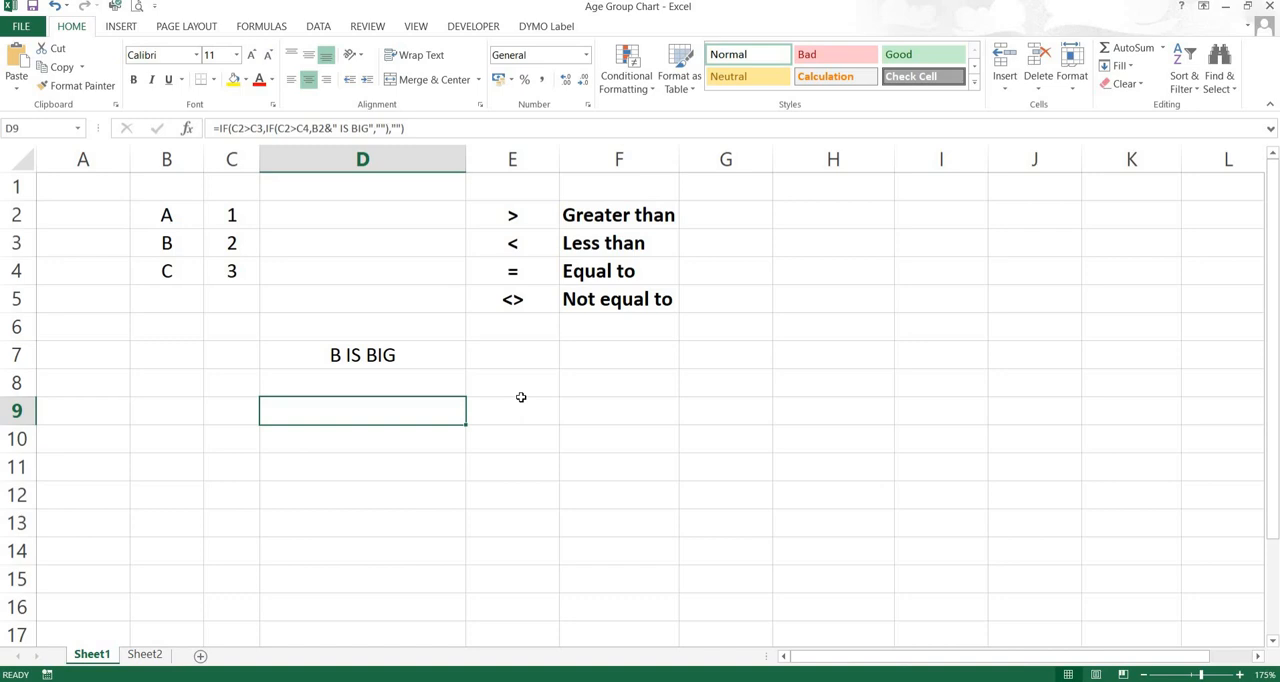
pyautogui.press('Left')
pyautogui.press('Up')
pyautogui.press('Up')
pyautogui.press('Up')
pyautogui.press('Up')
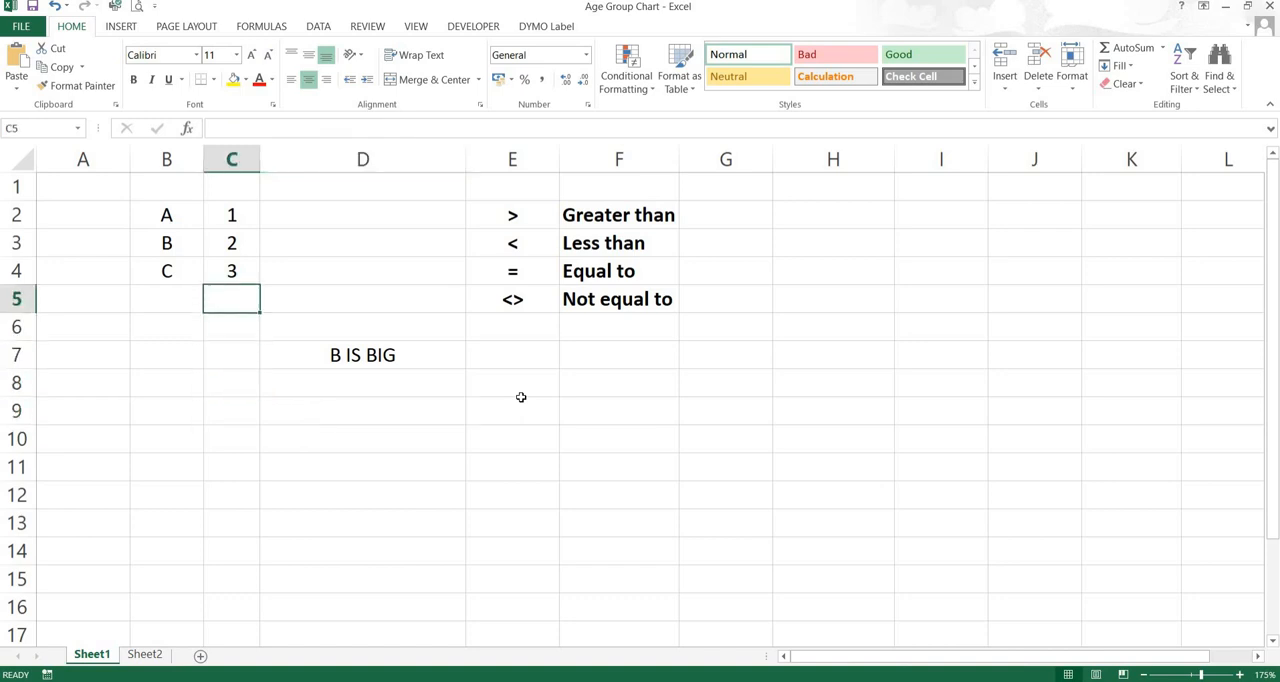
pyautogui.press('Up')
pyautogui.press('Up')
pyautogui.press('Up')
pyautogui.write('3')
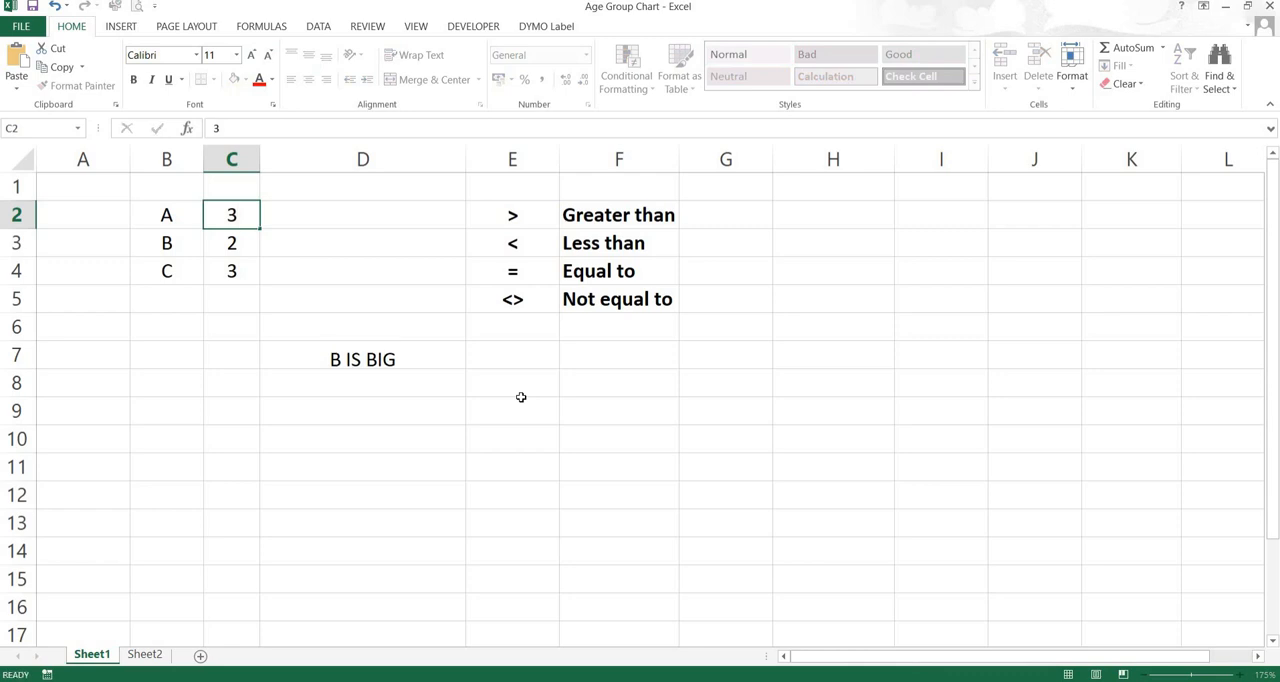
pyautogui.press('Return')
# Set the value of C in cell C4 to 1
pyautogui.press('Down')
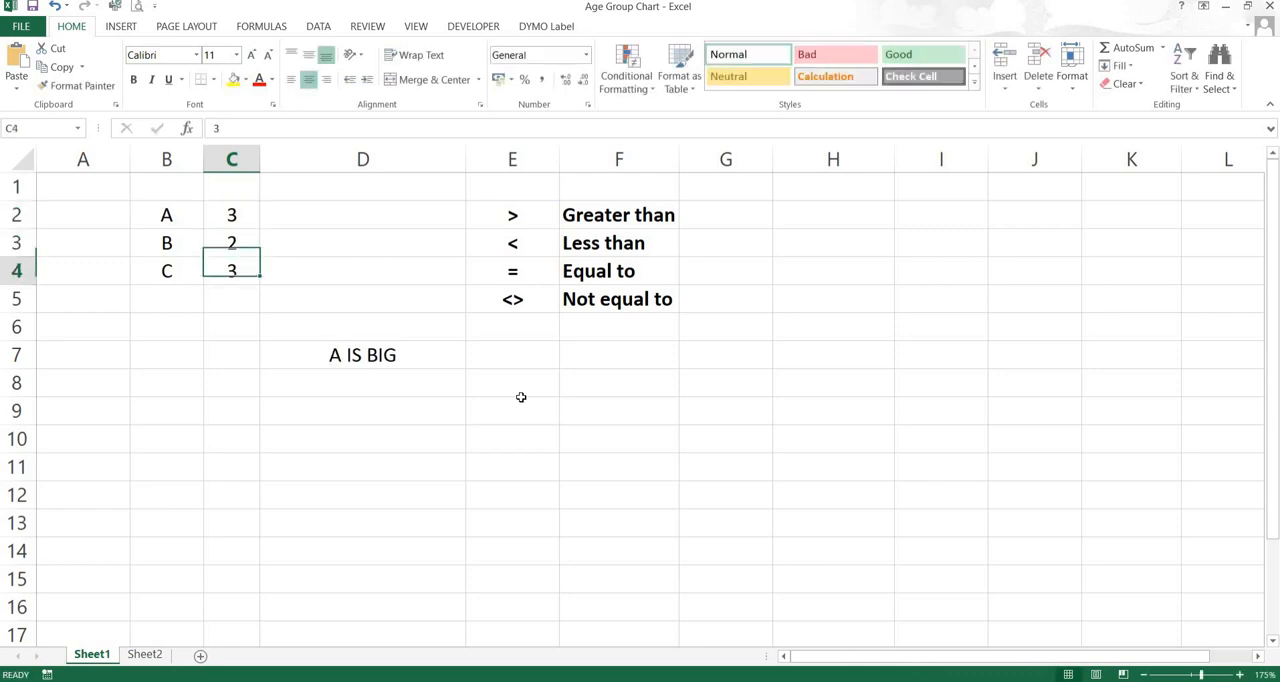
pyautogui.write('1')
pyautogui.press('Return')
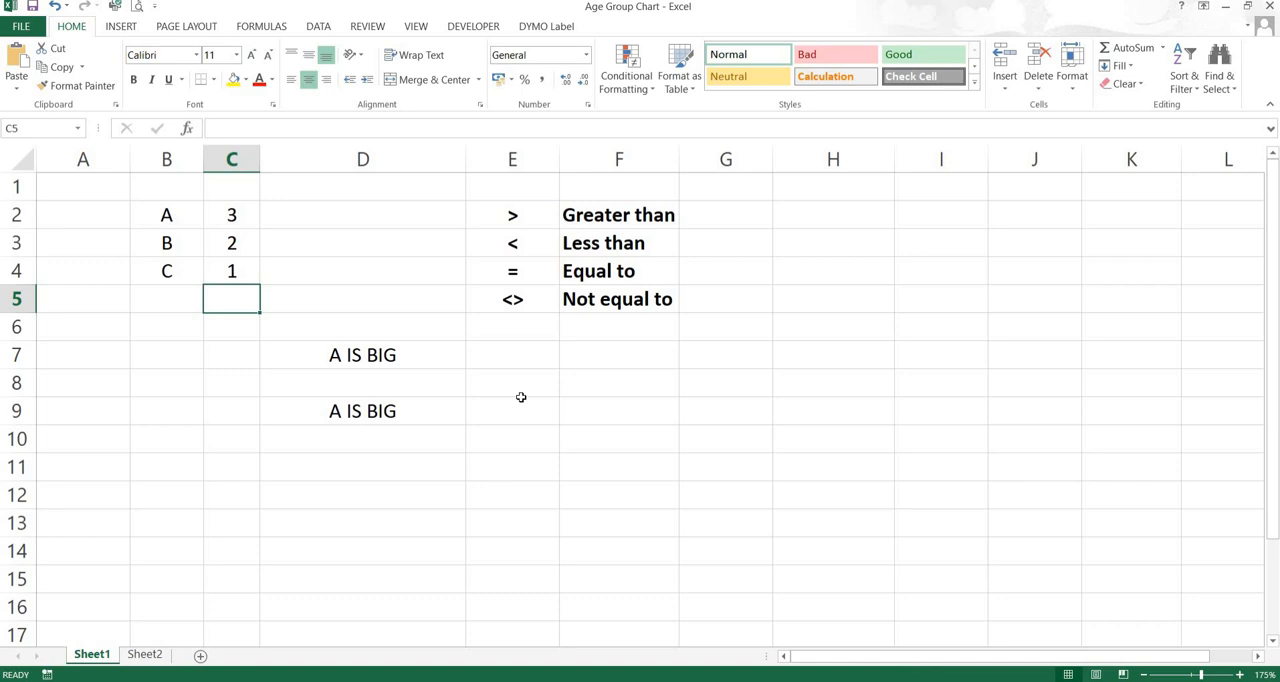
# Review the nested IF formula in D9 and its cell references without changing it
pyautogui.press('Down')
pyautogui.press('Down')
pyautogui.press('Down')
pyautogui.press('Down')
pyautogui.press('Right')
pyautogui.press('Right')
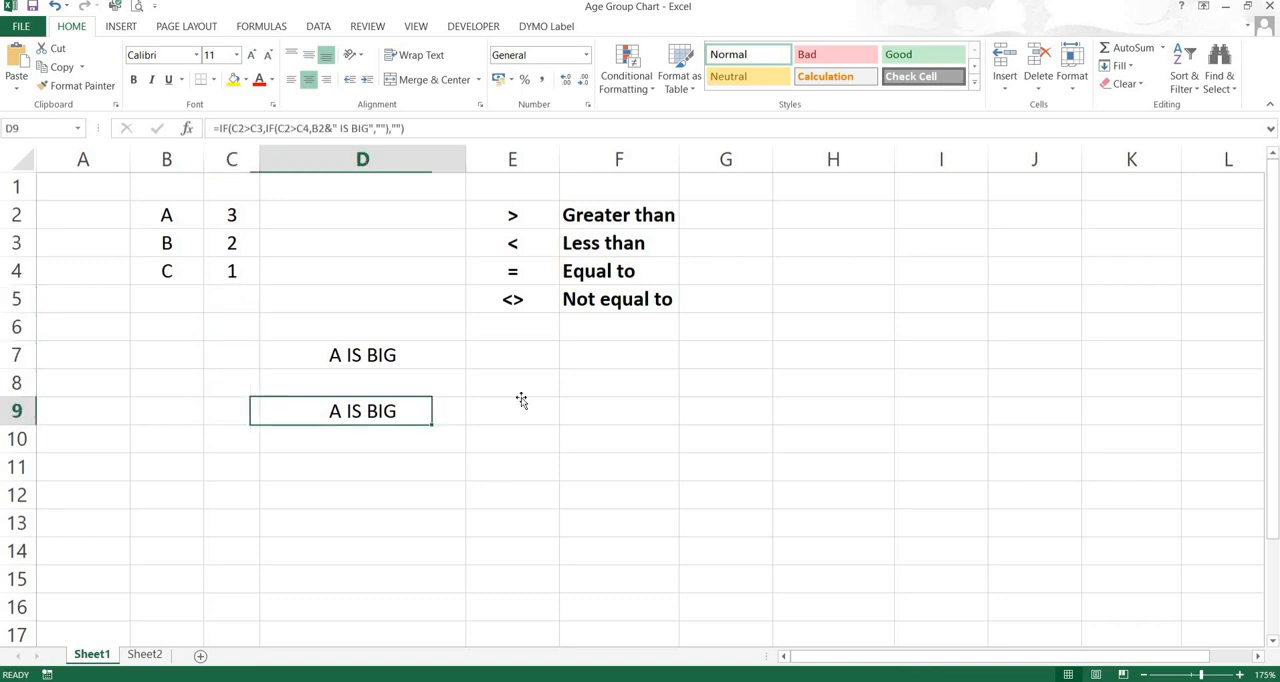
pyautogui.press('Left')
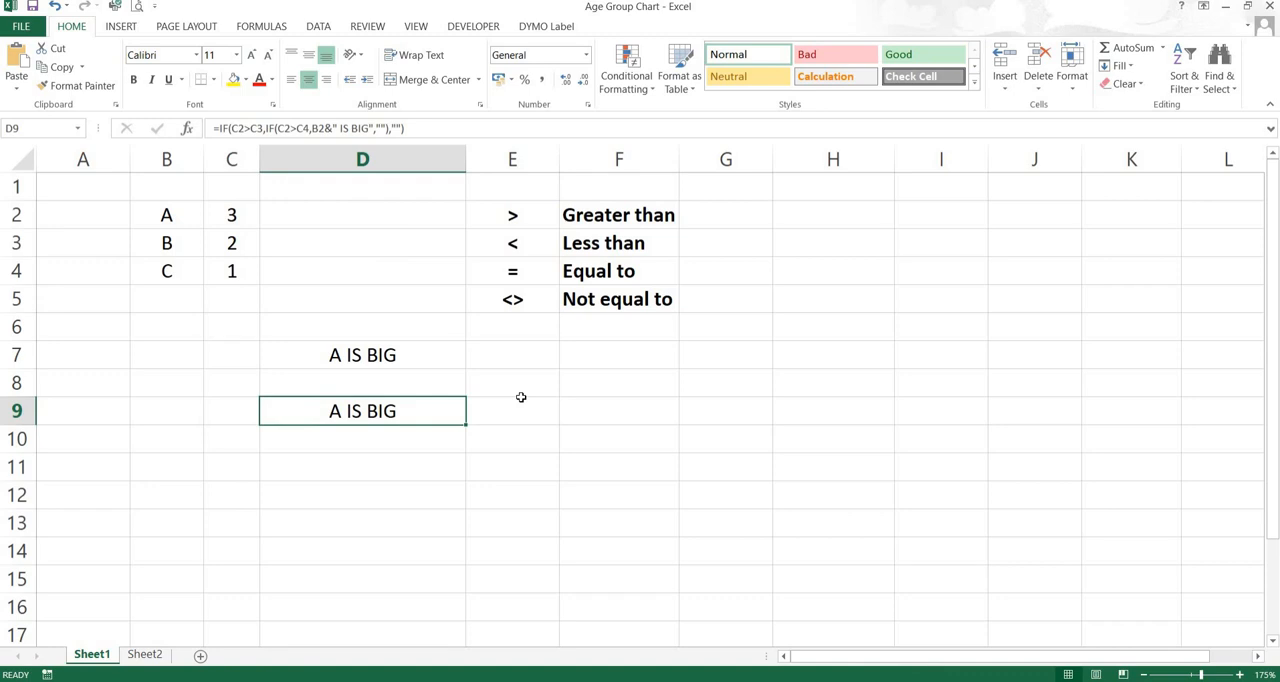
pyautogui.doubleClick(375, 411)
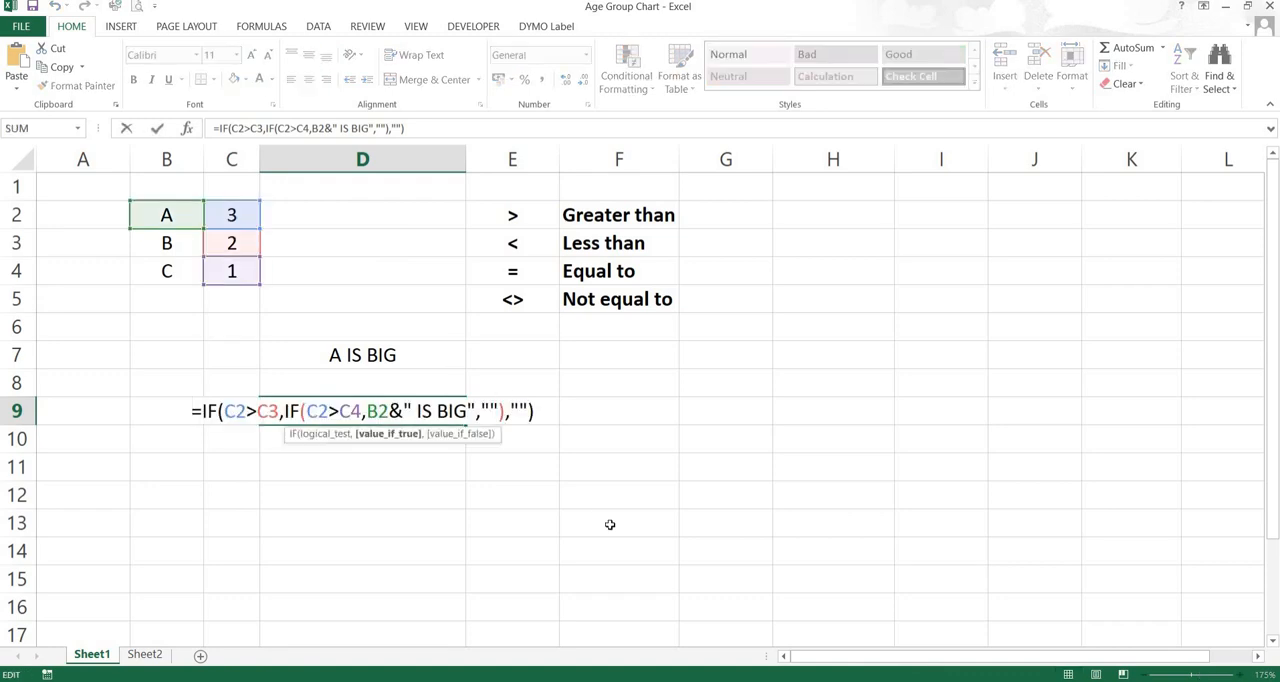
pyautogui.press('Return')
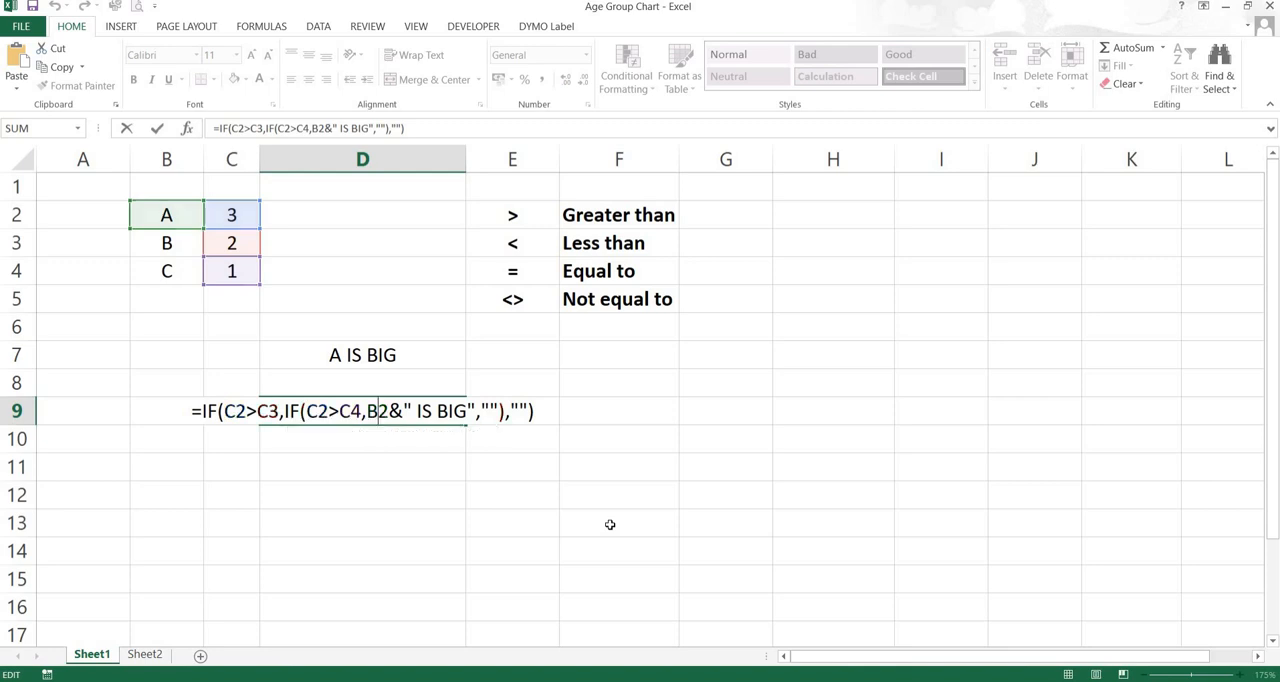
# Change the label in cell B2 to XYZ to test the formulas' label reference
pyautogui.click(159, 215)
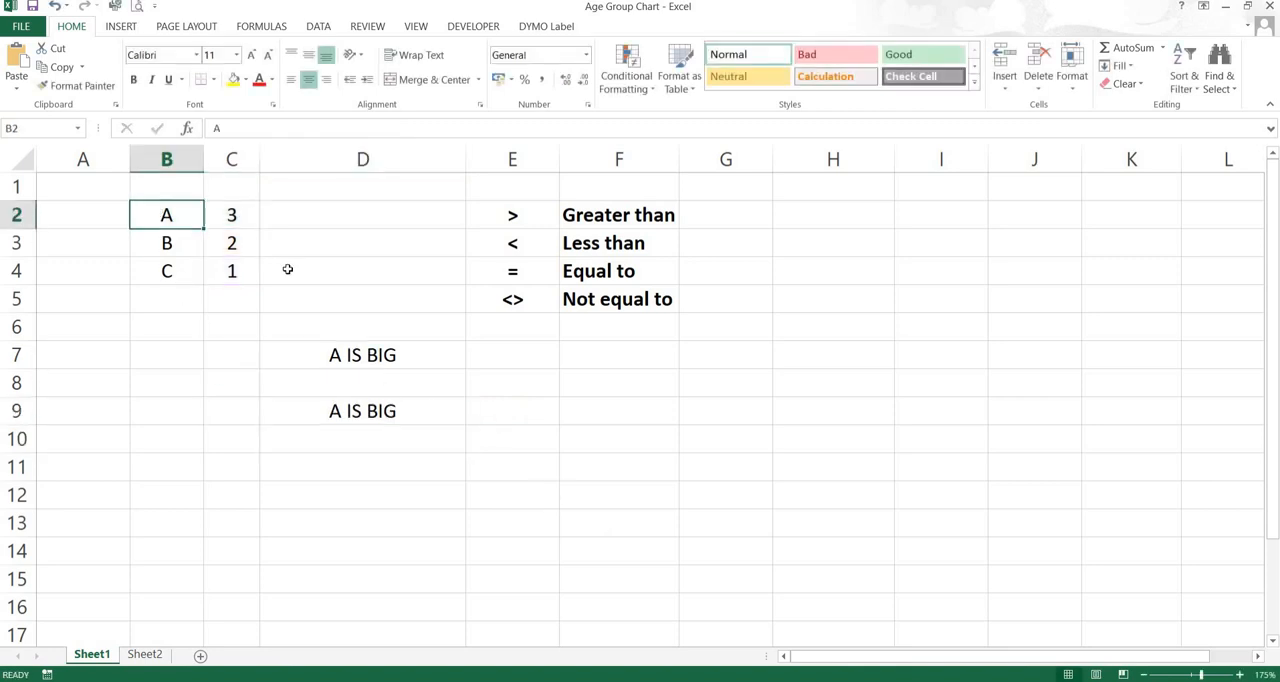
pyautogui.write('XYZ')
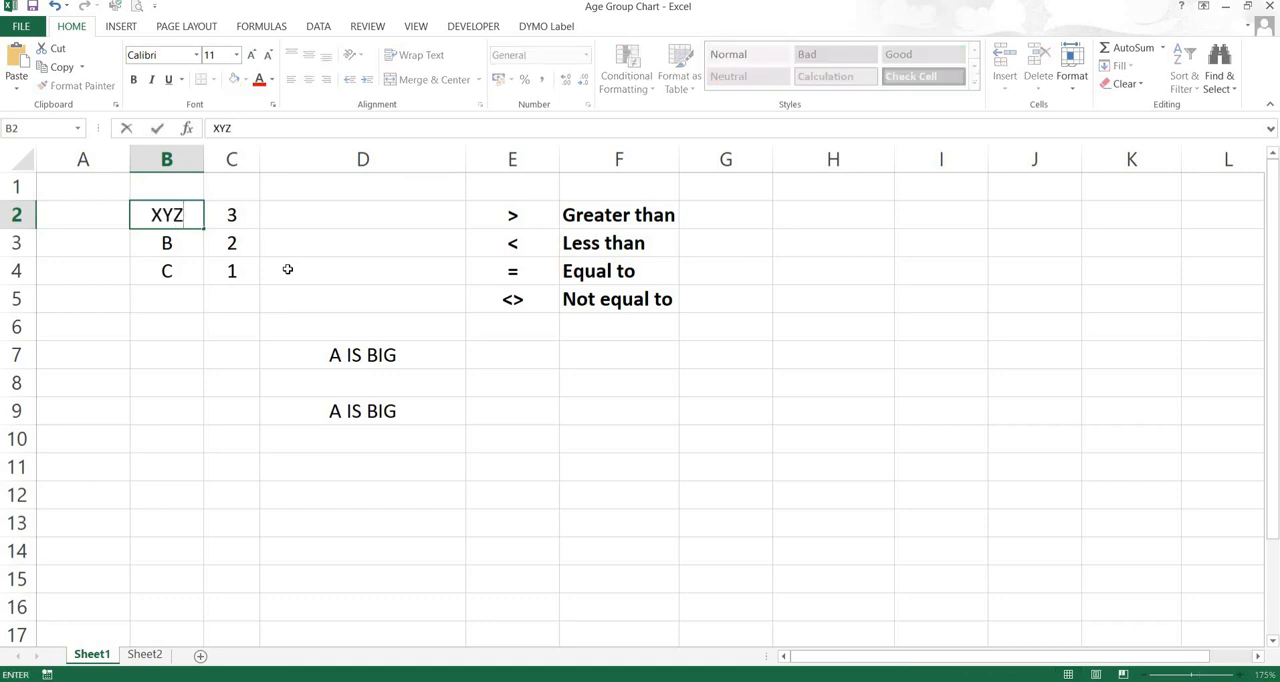
pyautogui.press('Return')
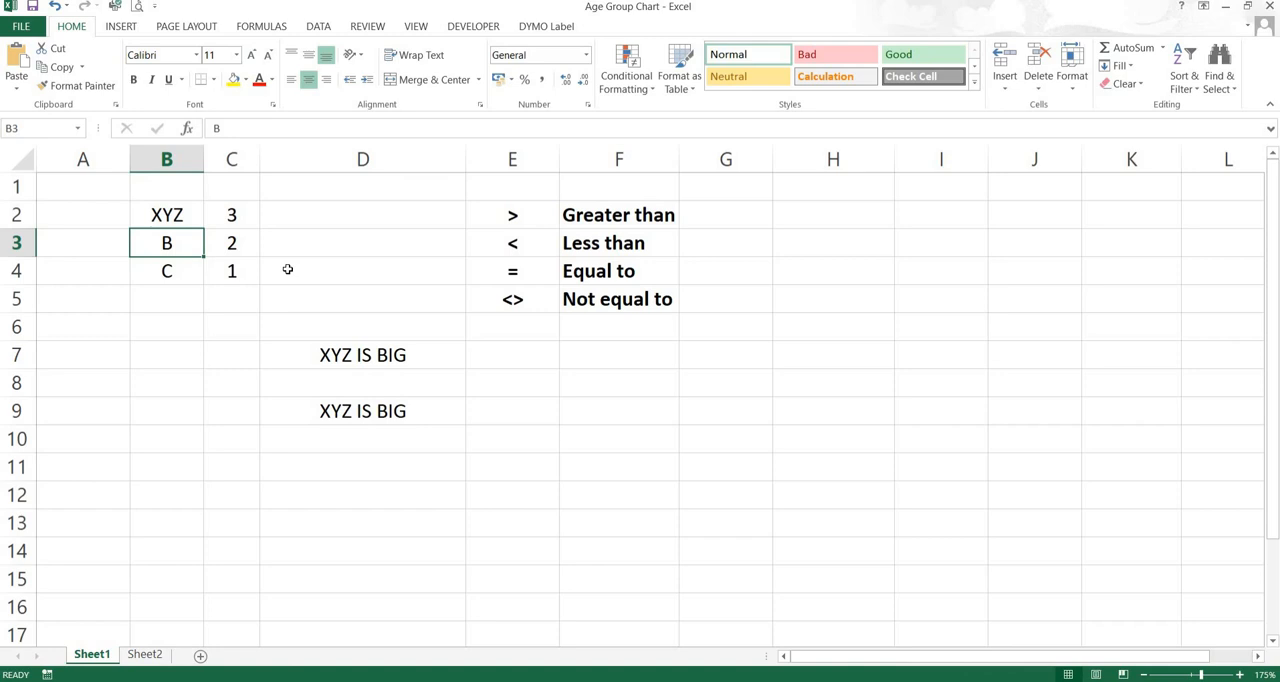
# Set the label in cell B2 back to A
pyautogui.press('Up')
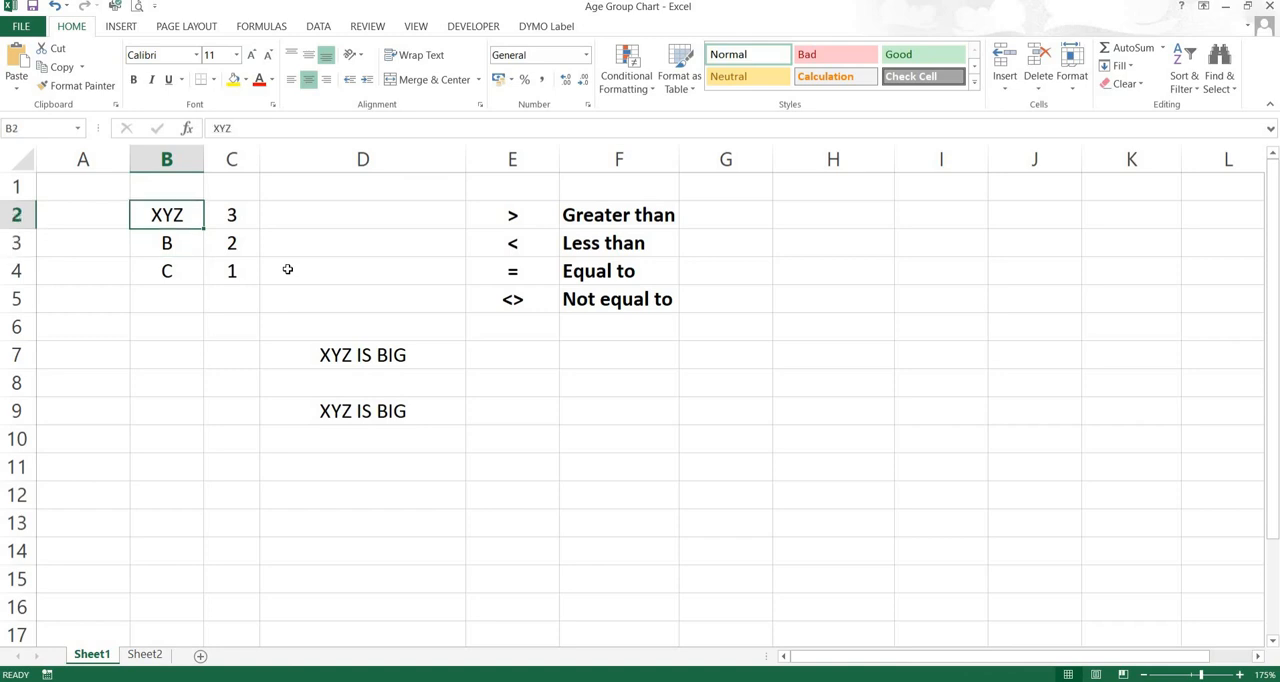
pyautogui.write('A')
pyautogui.press('Return')
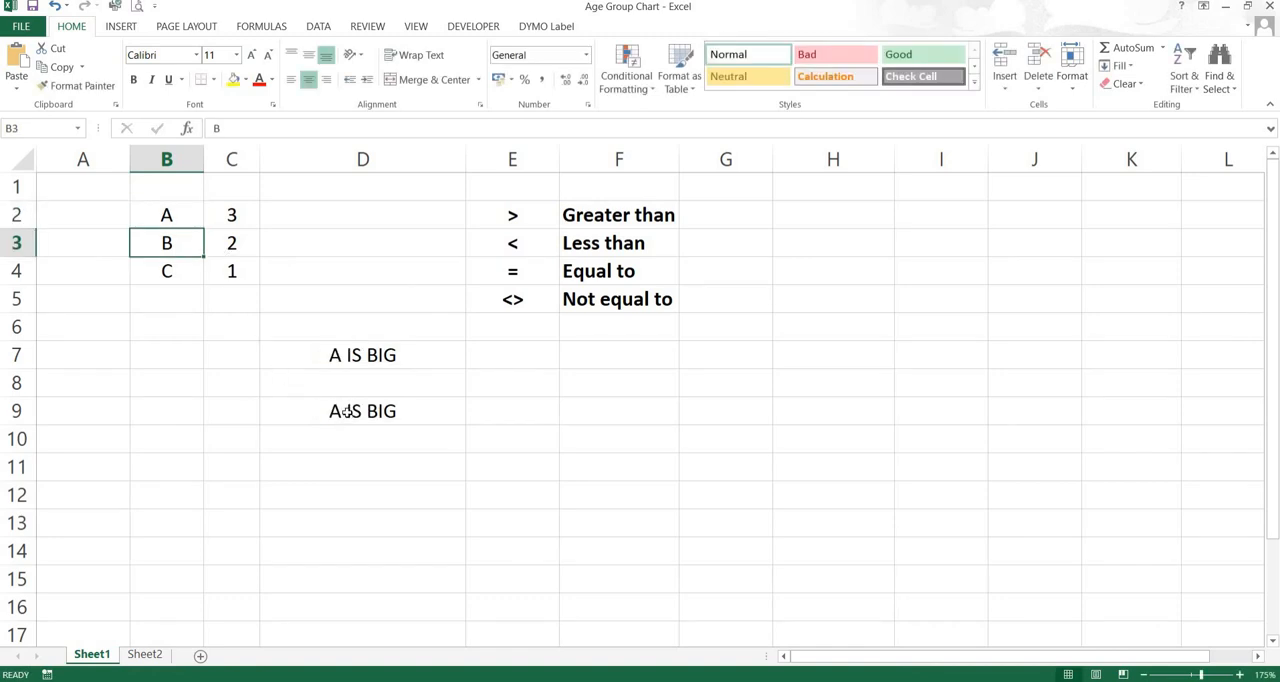
# Check the two-value comparison formula in D7 and delete it from the cell
pyautogui.click(355, 354)
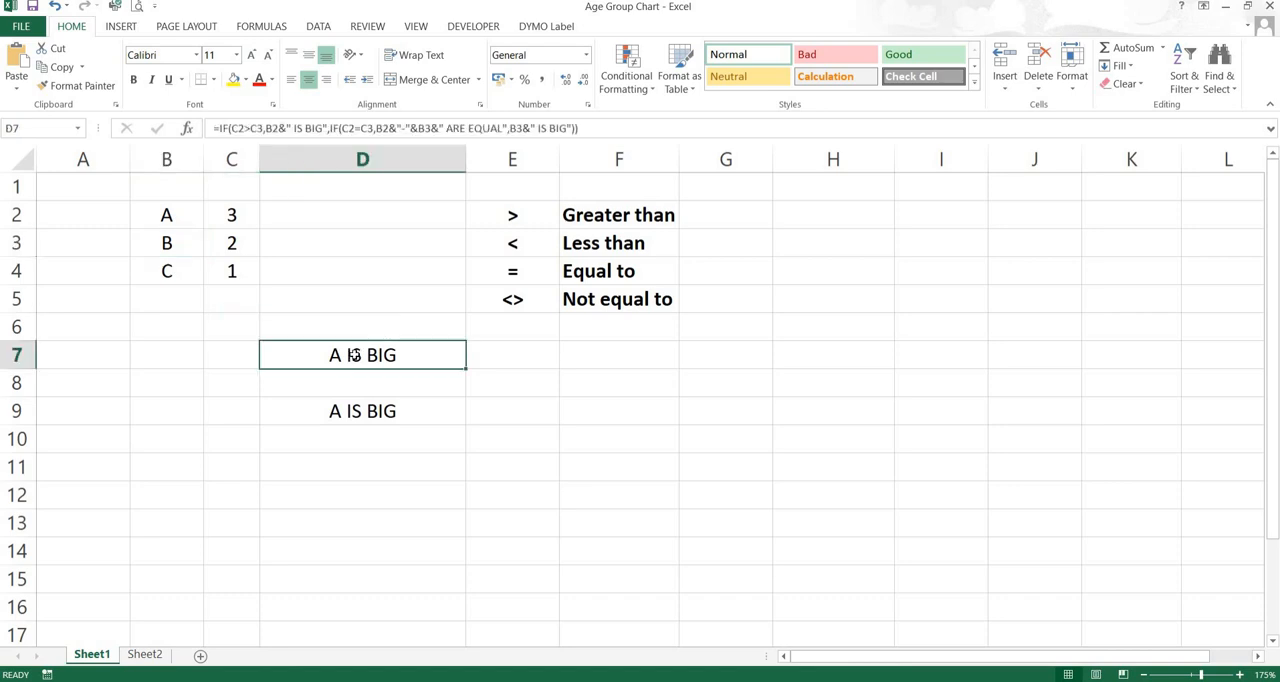
pyautogui.doubleClick(355, 354)
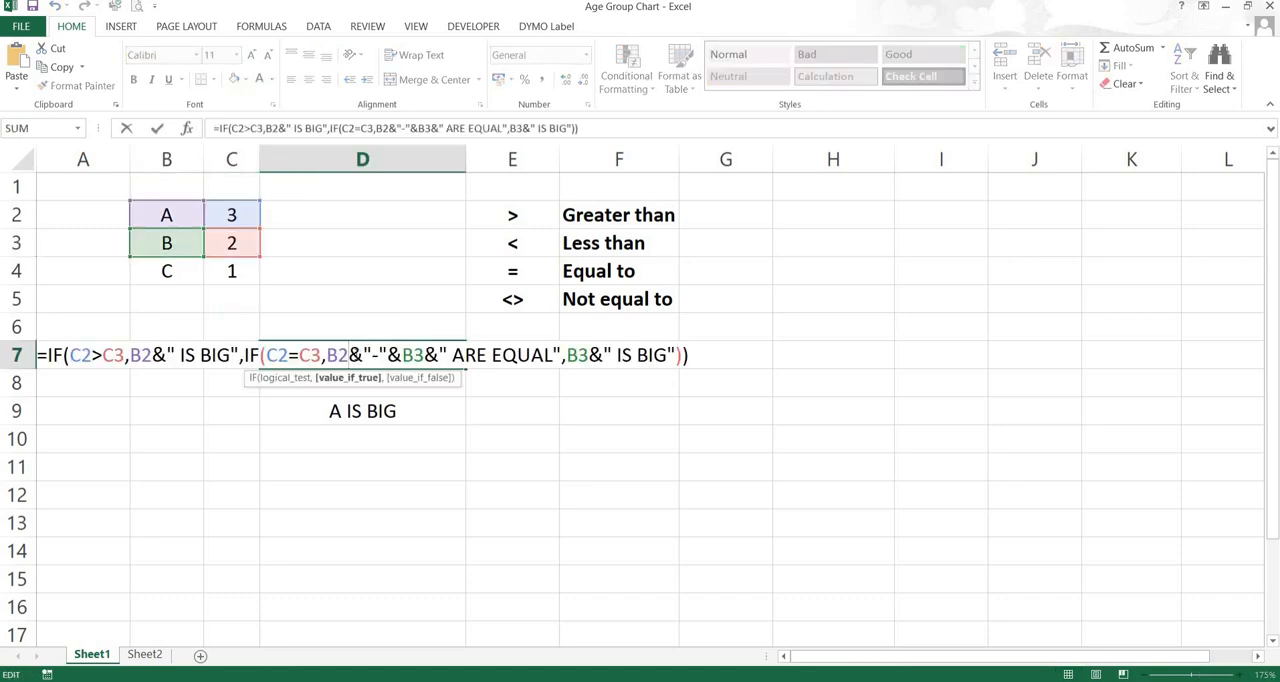
pyautogui.press('Return')
pyautogui.click(355, 354)
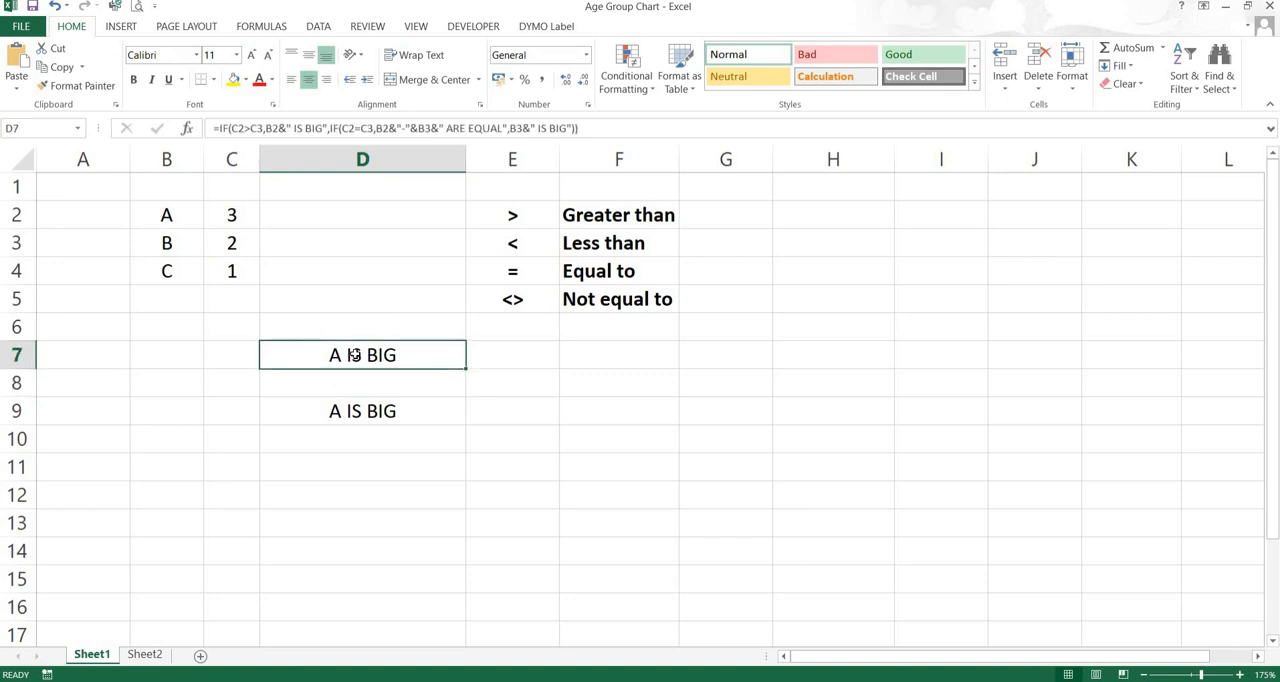
pyautogui.press('BackSpace')
pyautogui.press('Return')
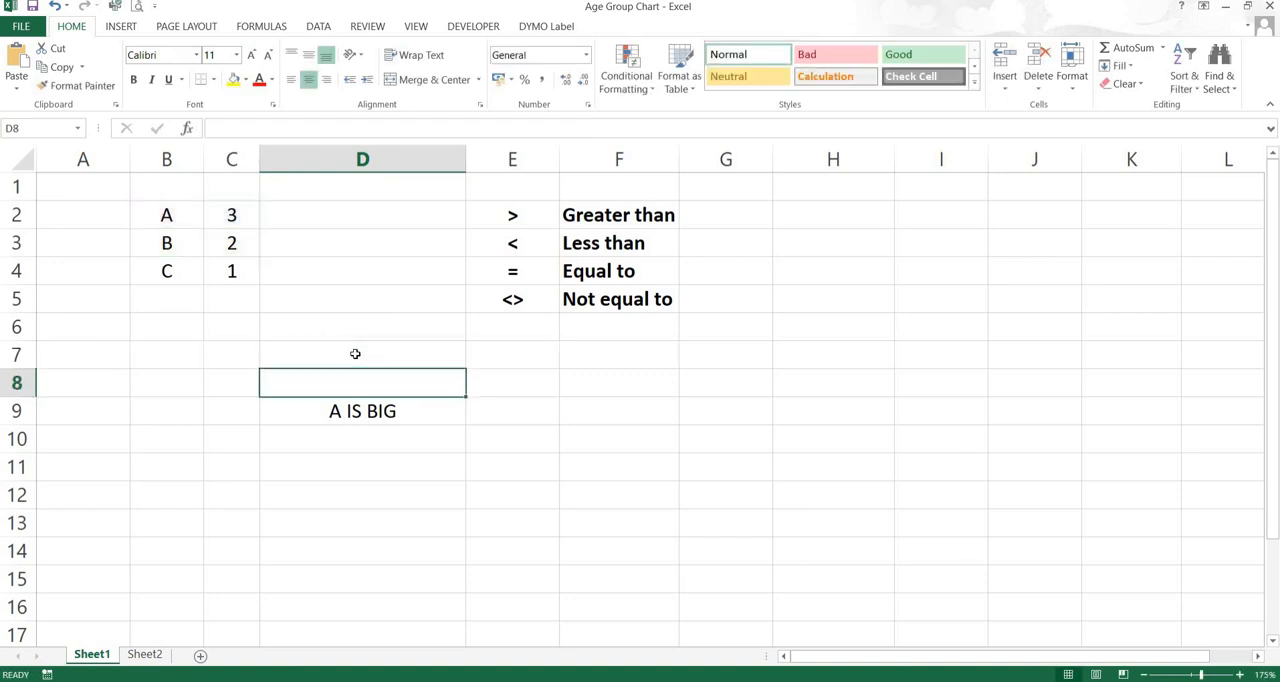
# Remove the empty text "" used as the inner IF's false value in the D9 formula
pyautogui.press('Down')
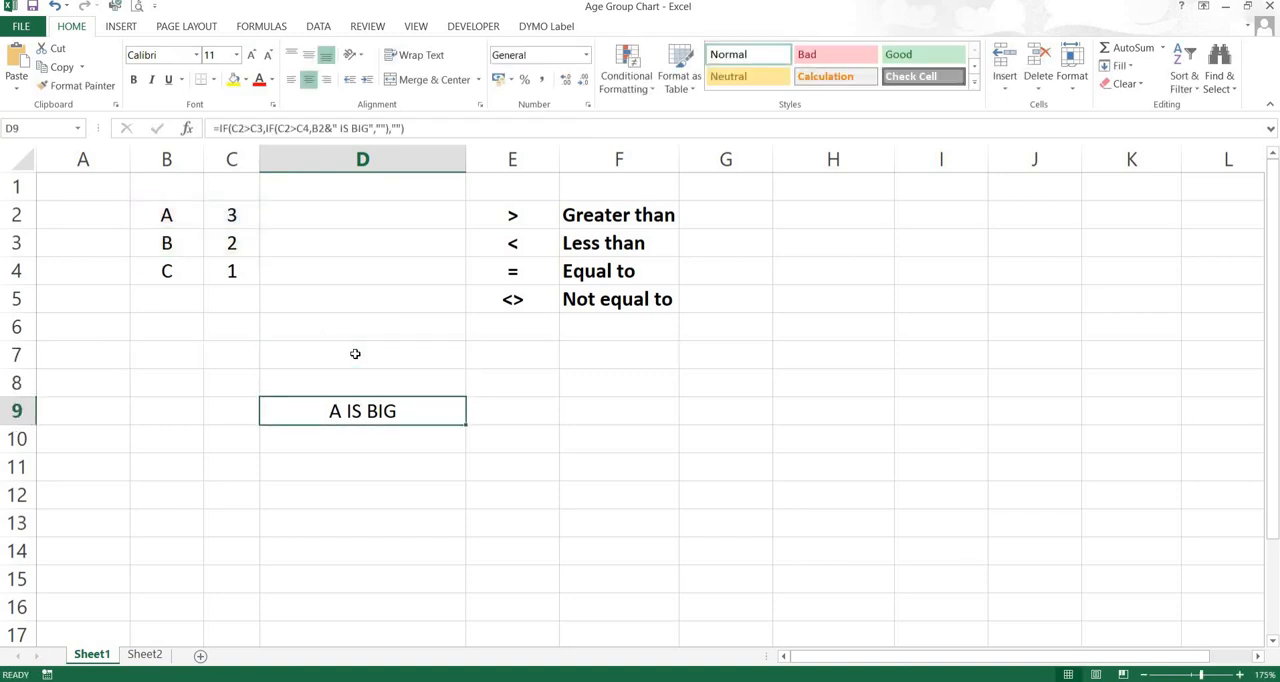
pyautogui.doubleClick(363, 410)
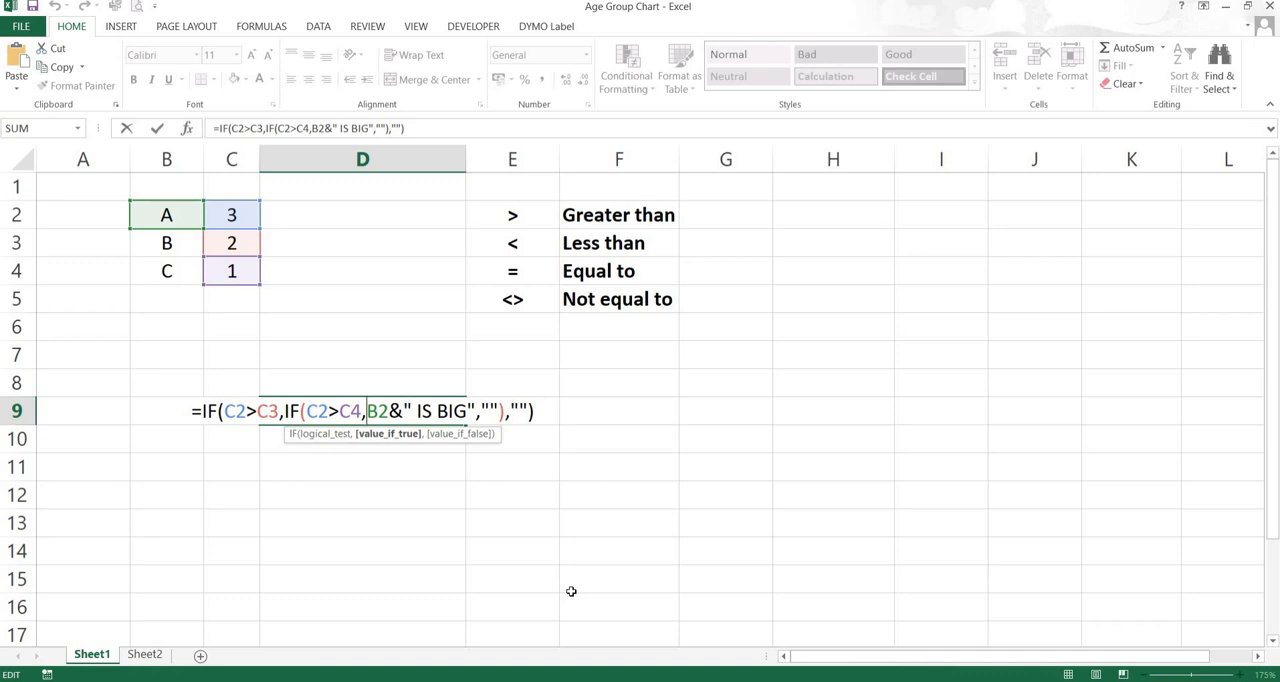
pyautogui.press('Right')
pyautogui.press('Right')
pyautogui.press('Right')
pyautogui.press('Right')
pyautogui.press('Right')
pyautogui.press('Right')
pyautogui.press('Right')
pyautogui.press('Right')
pyautogui.press('Right')
pyautogui.press('Right')
pyautogui.press('Right')
pyautogui.press('Right')
pyautogui.press('Right')
pyautogui.press('Right')
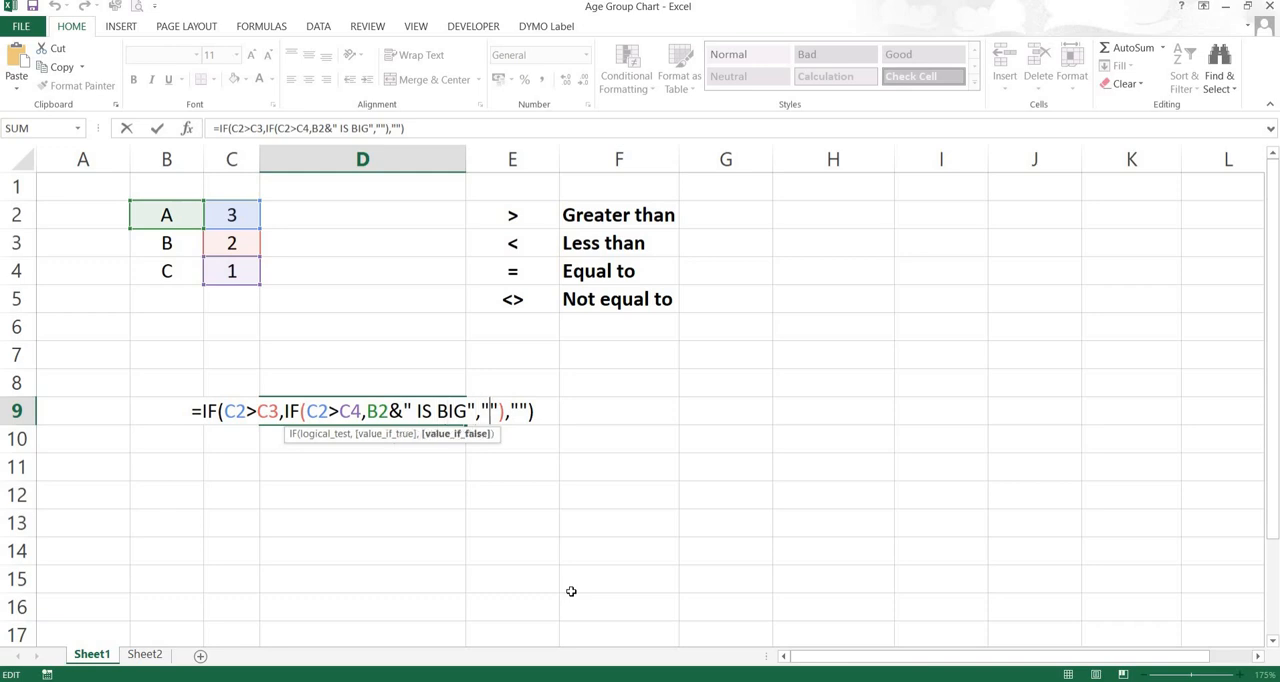
pyautogui.press('BackSpace')
pyautogui.press('Delete')
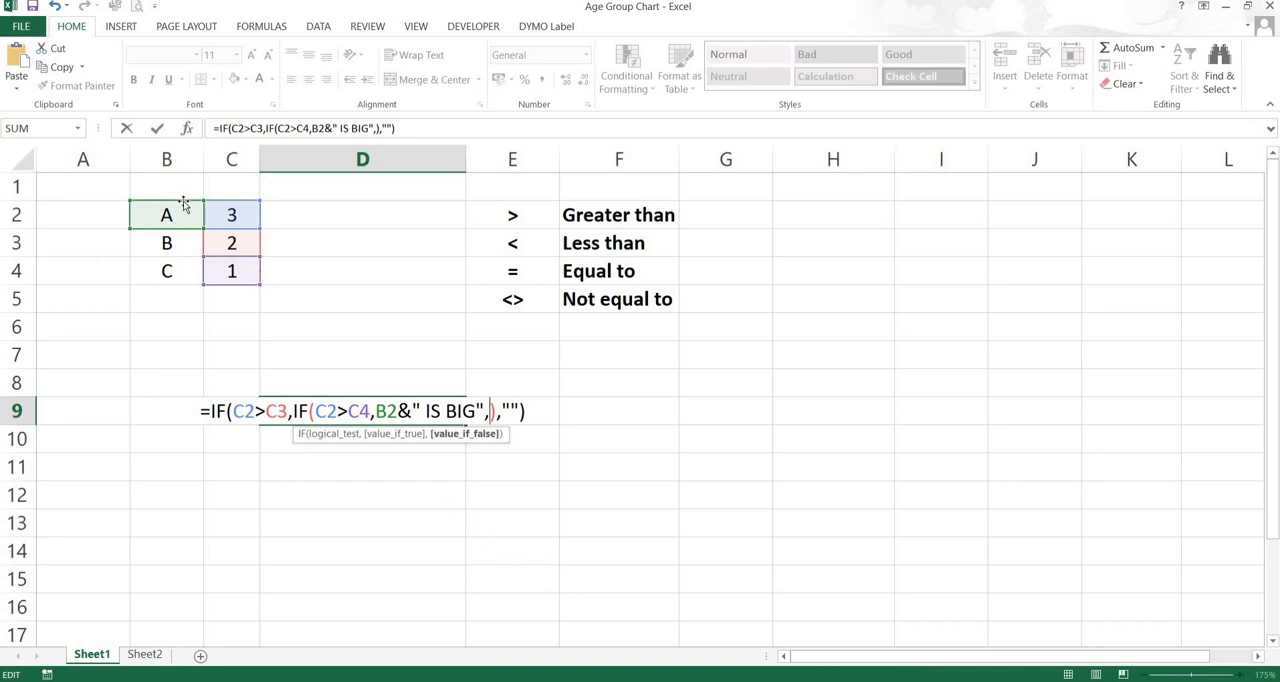
# Make the inner IF return B4&" IS BIG" when its test is false and complete the D9 formula
pyautogui.click(165, 271)
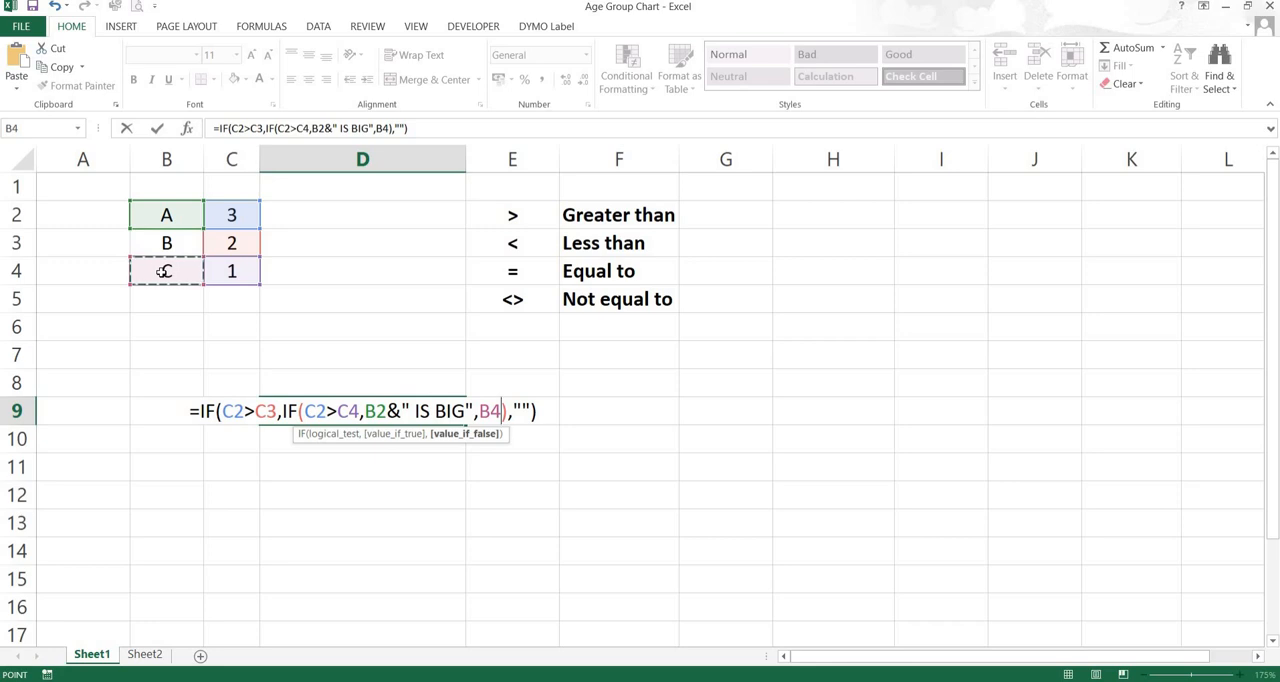
pyautogui.write('&')
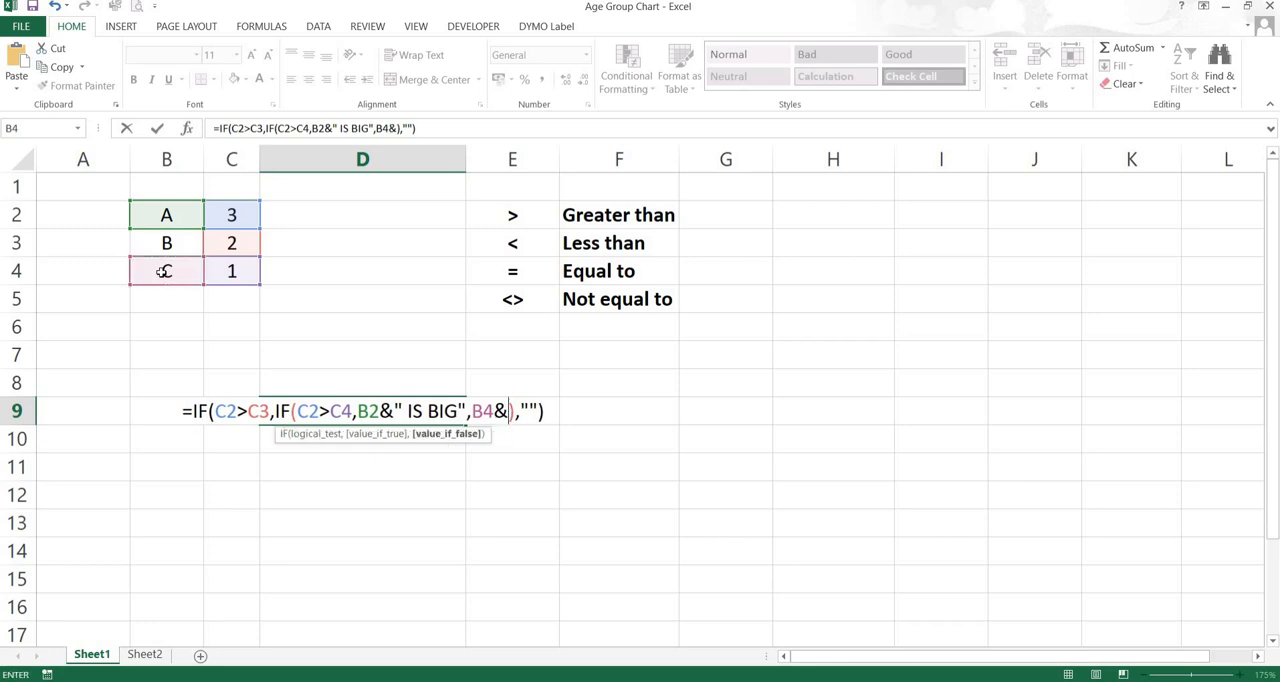
pyautogui.write('" I')
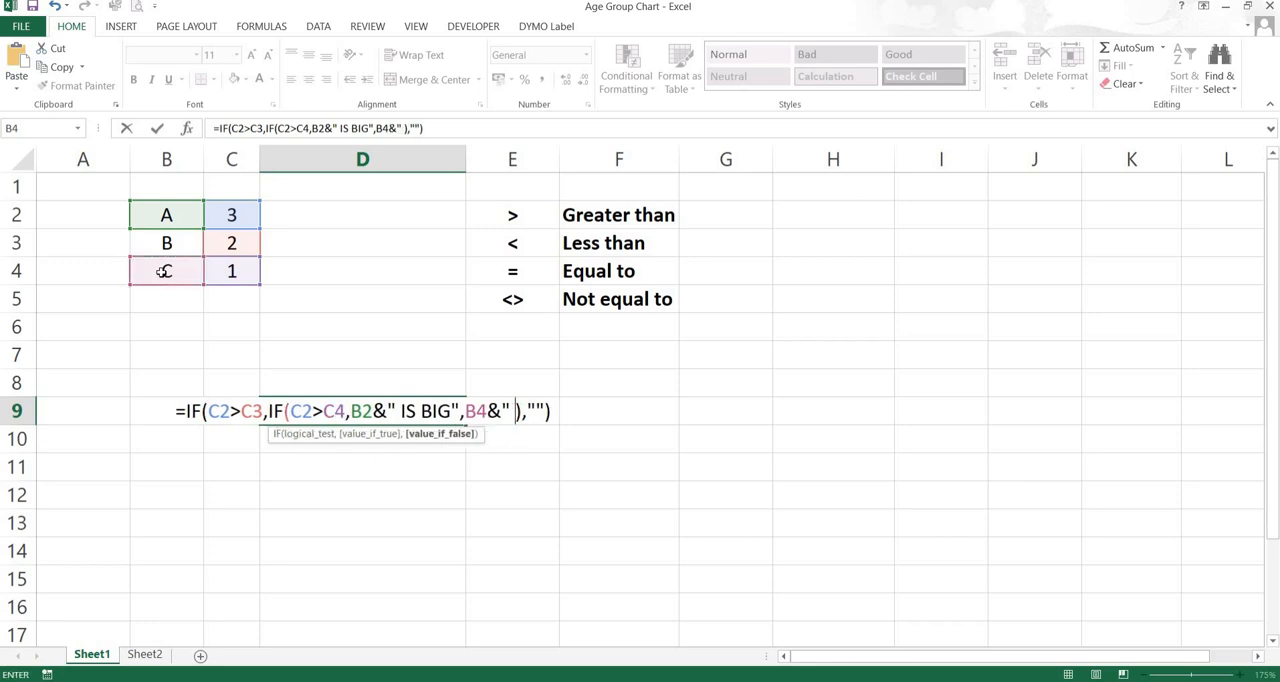
pyautogui.write('S ')
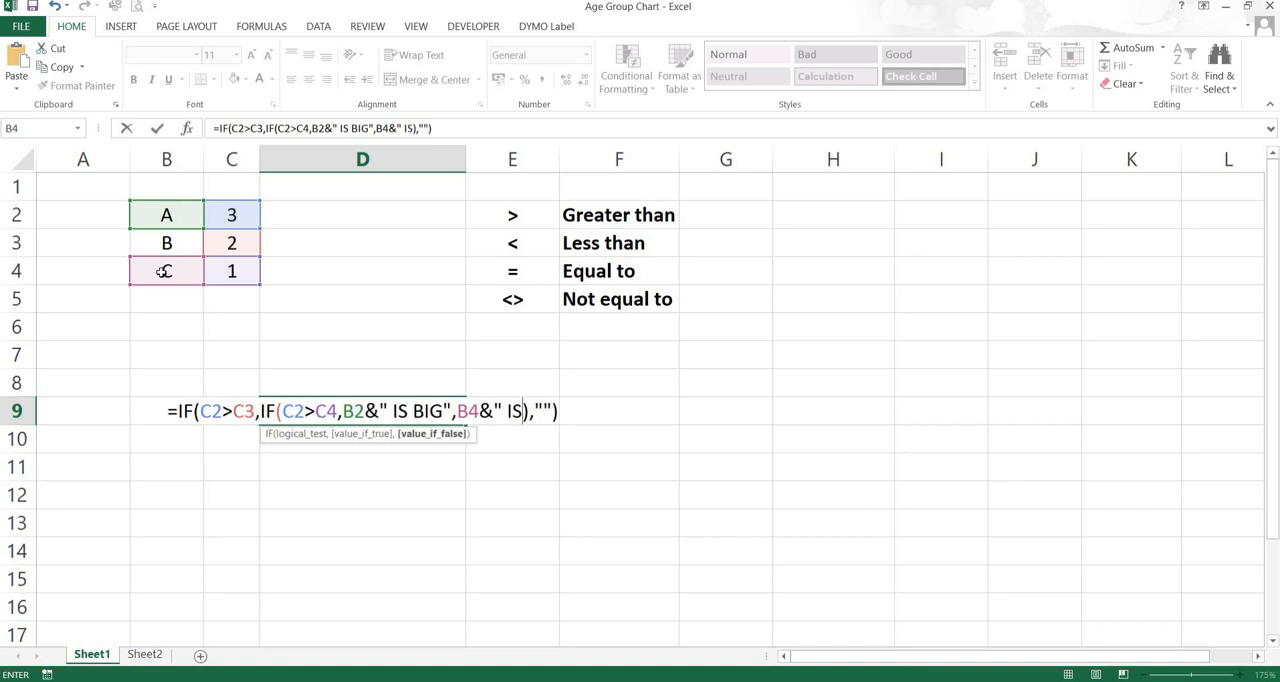
pyautogui.write('BIG')
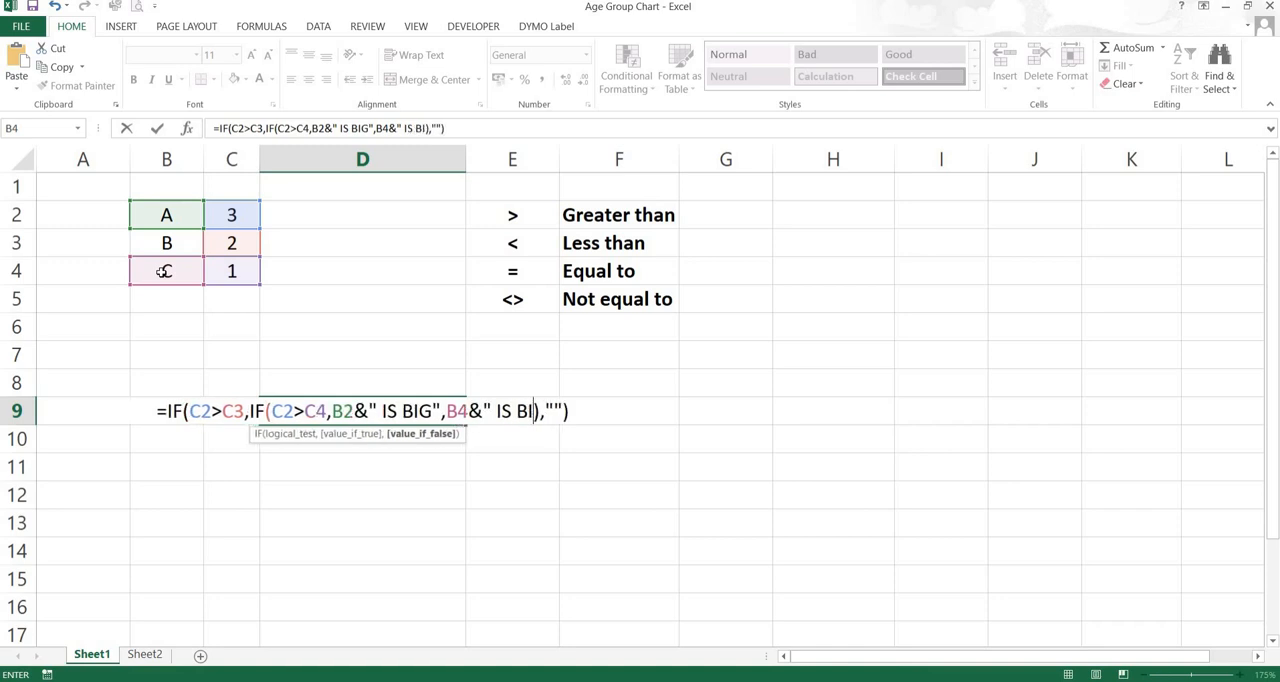
pyautogui.write('"')
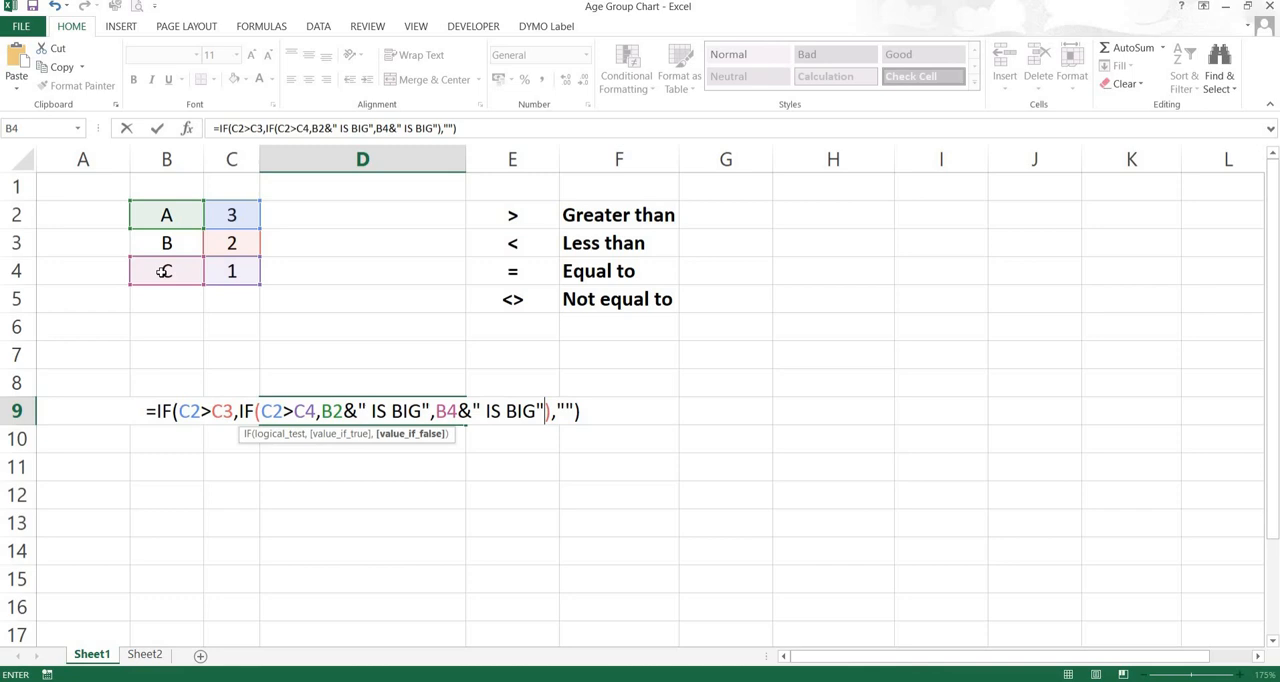
pyautogui.press('Return')
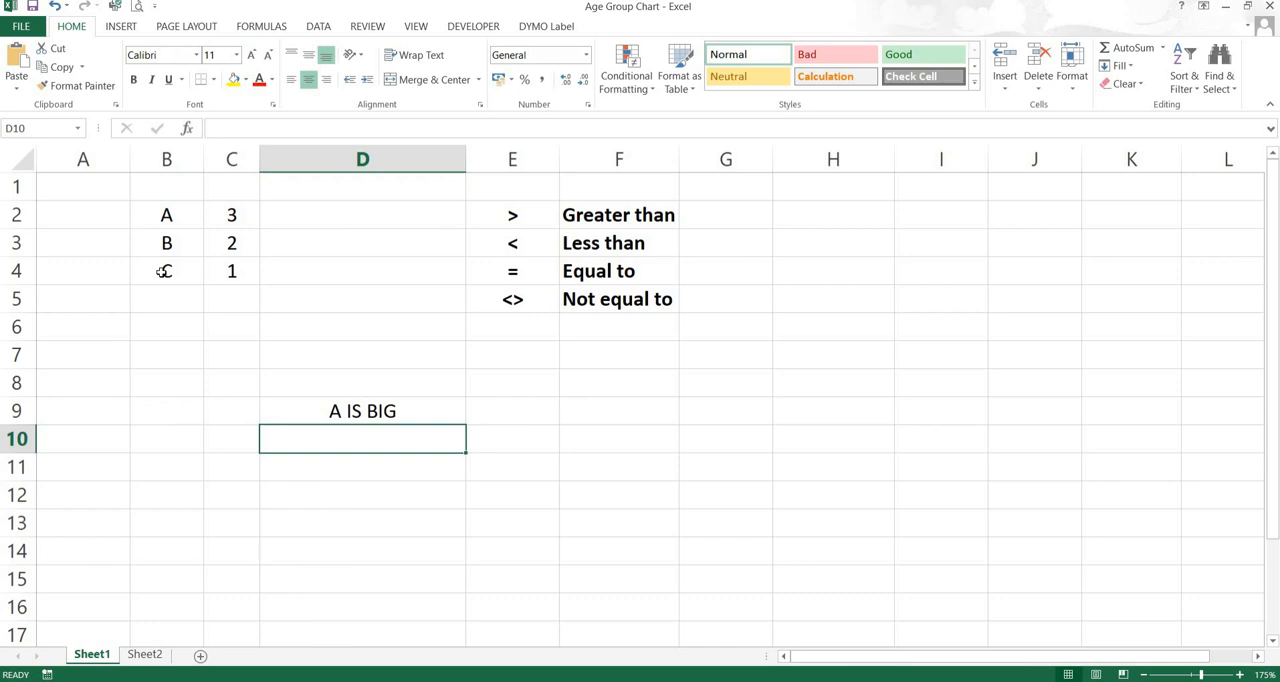
# Set the value of C in cell C4 to 4
pyautogui.press('Up')
pyautogui.press('Up')
pyautogui.press('Up')
pyautogui.press('Up')
pyautogui.press('Left')
pyautogui.press('Up')
pyautogui.press('Up')
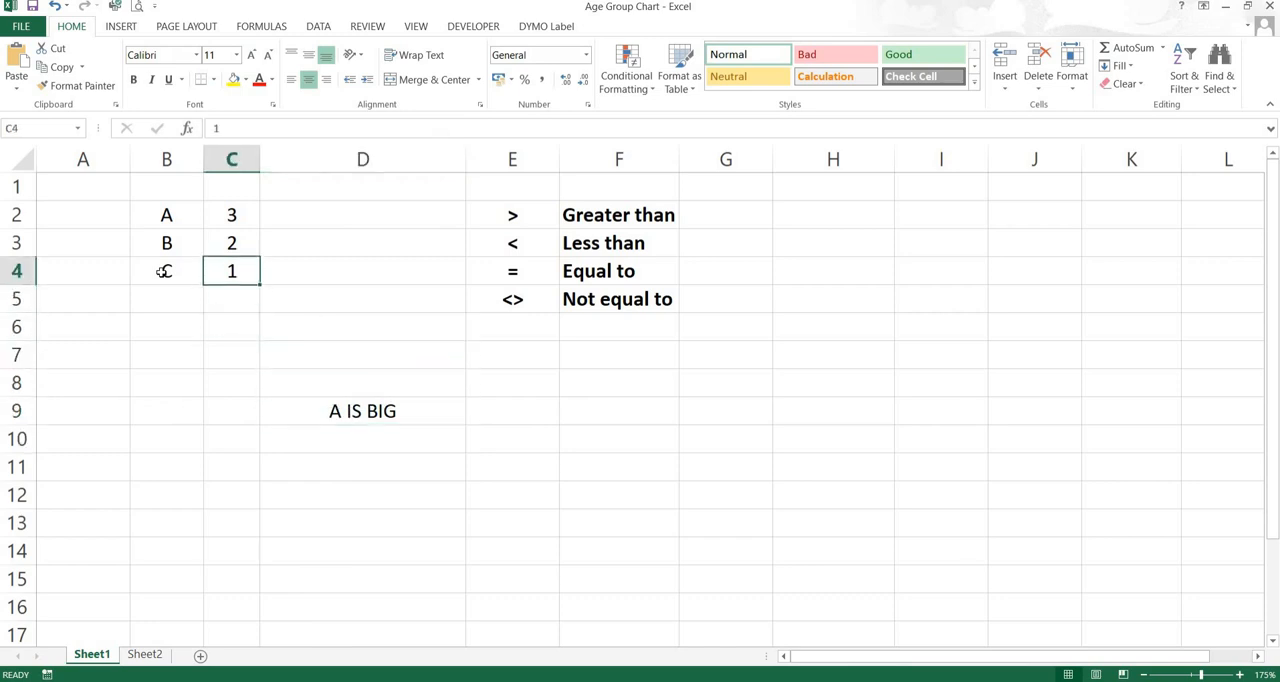
pyautogui.write('4')
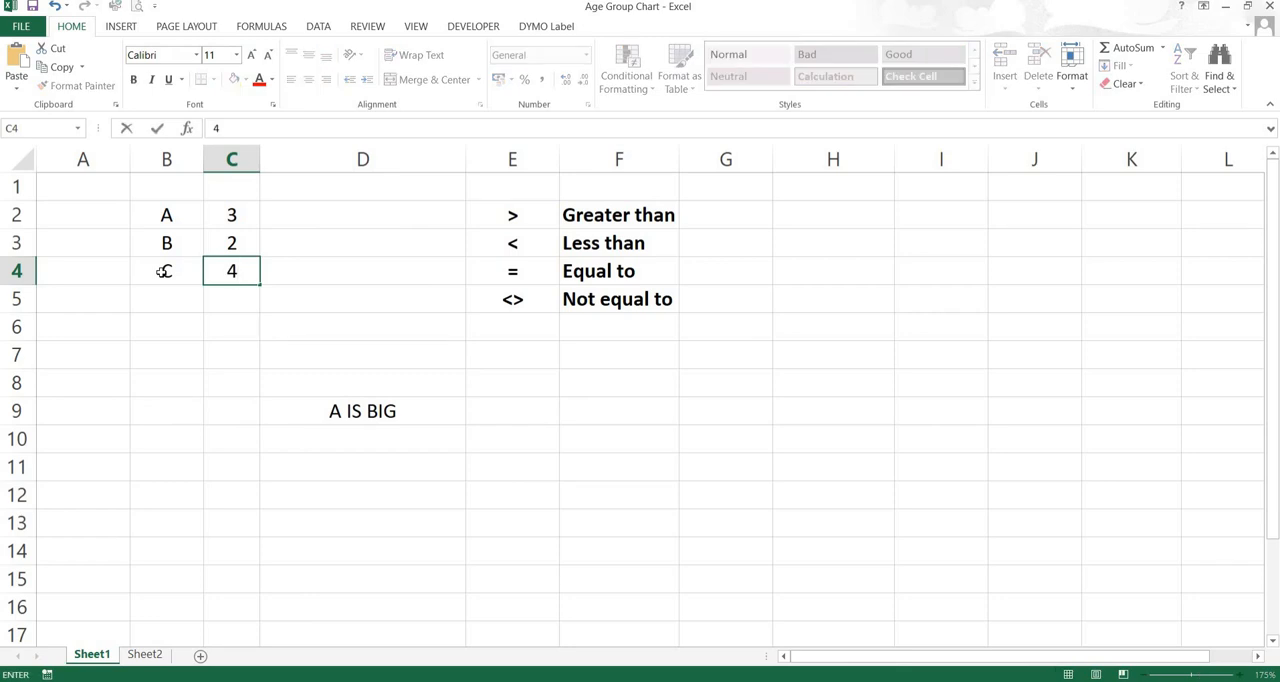
pyautogui.hotkey('ctrl', 'Return')
pyautogui.press('Return')
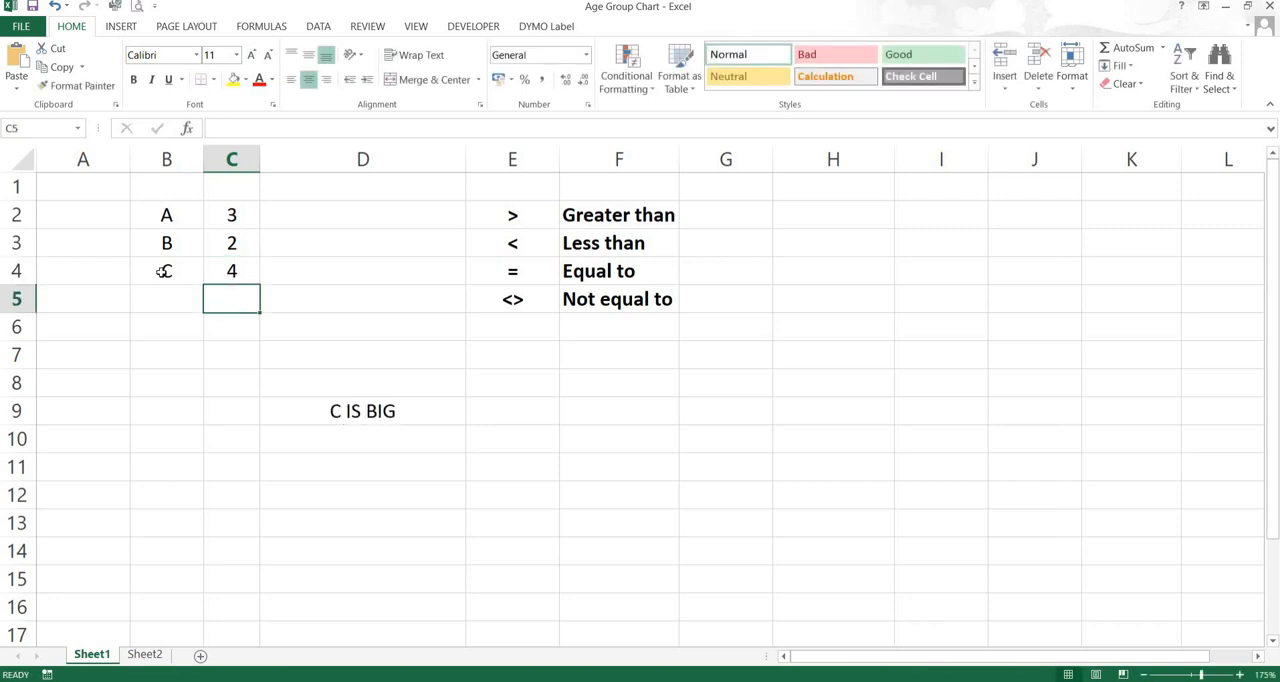
# Examine the updated formula in D9, including the inner IF's true and false values, without changing it
pyautogui.press('Right')
pyautogui.press('Down')
pyautogui.press('Down')
pyautogui.press('Down')
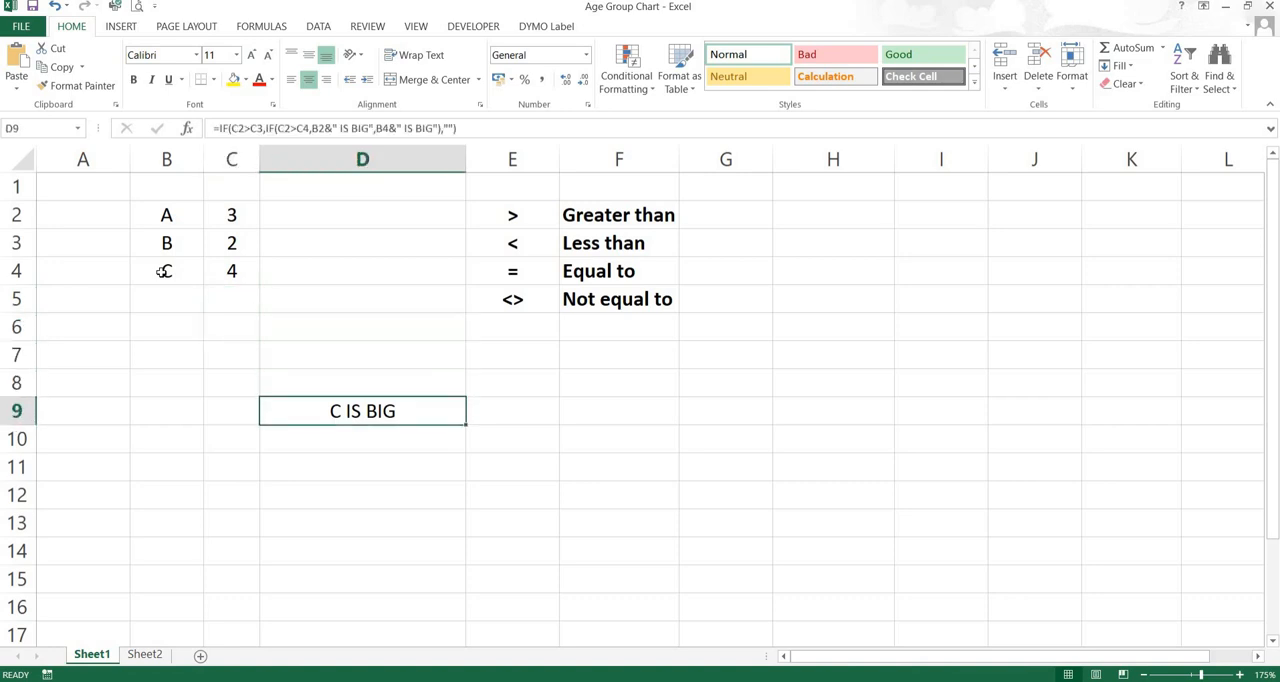
pyautogui.doubleClick(357, 411)
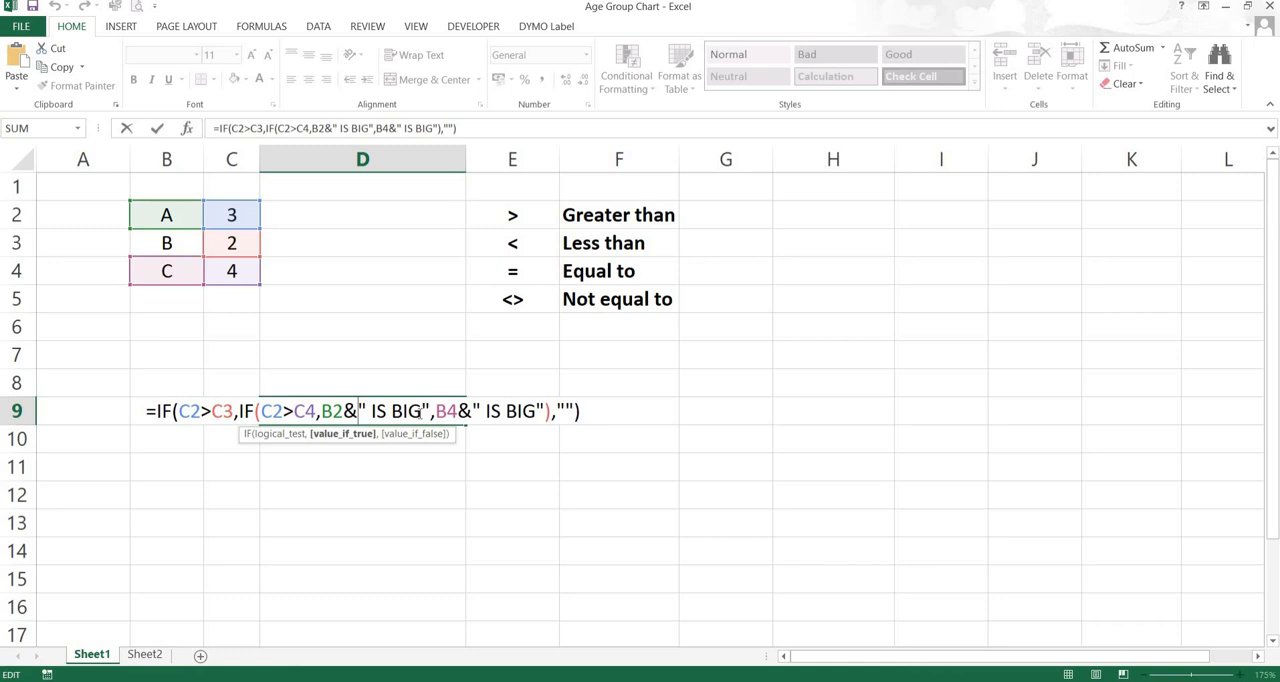
pyautogui.press('Return')
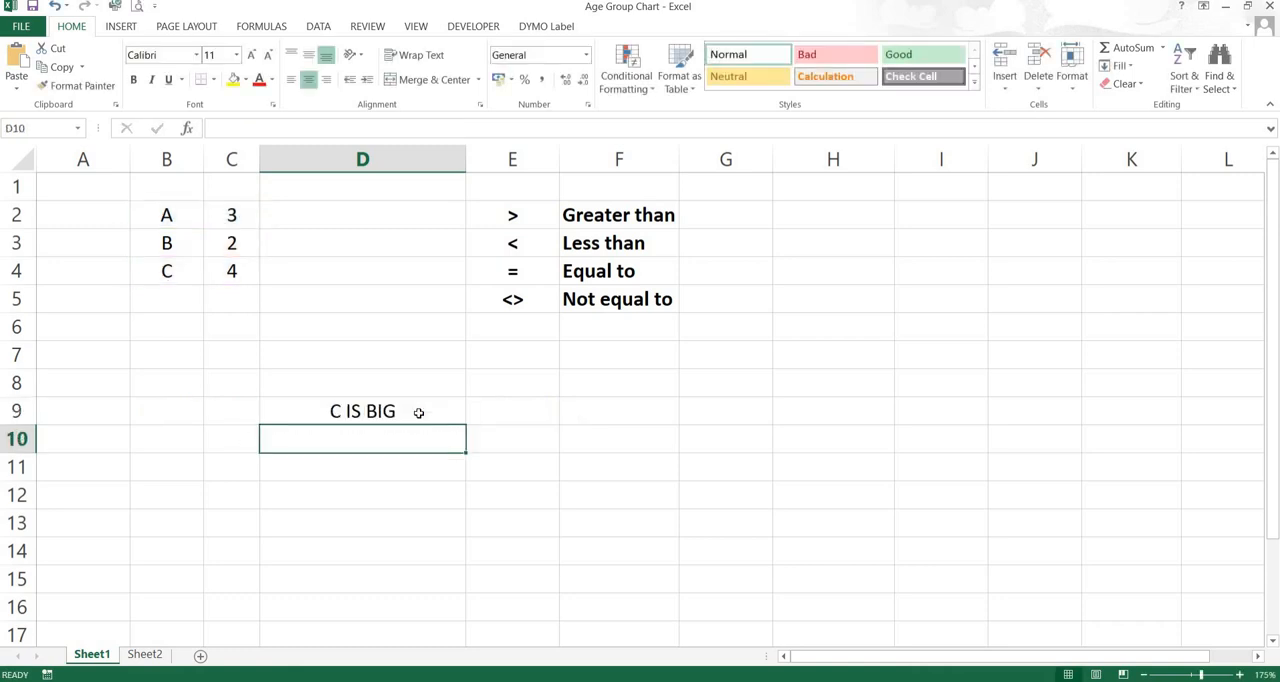
# Set the value of B in cell C3 to 4
pyautogui.press('Up')
pyautogui.press('Up')
pyautogui.press('Up')
pyautogui.press('Up')
pyautogui.press('Up')
pyautogui.press('Up')
pyautogui.press('Up')
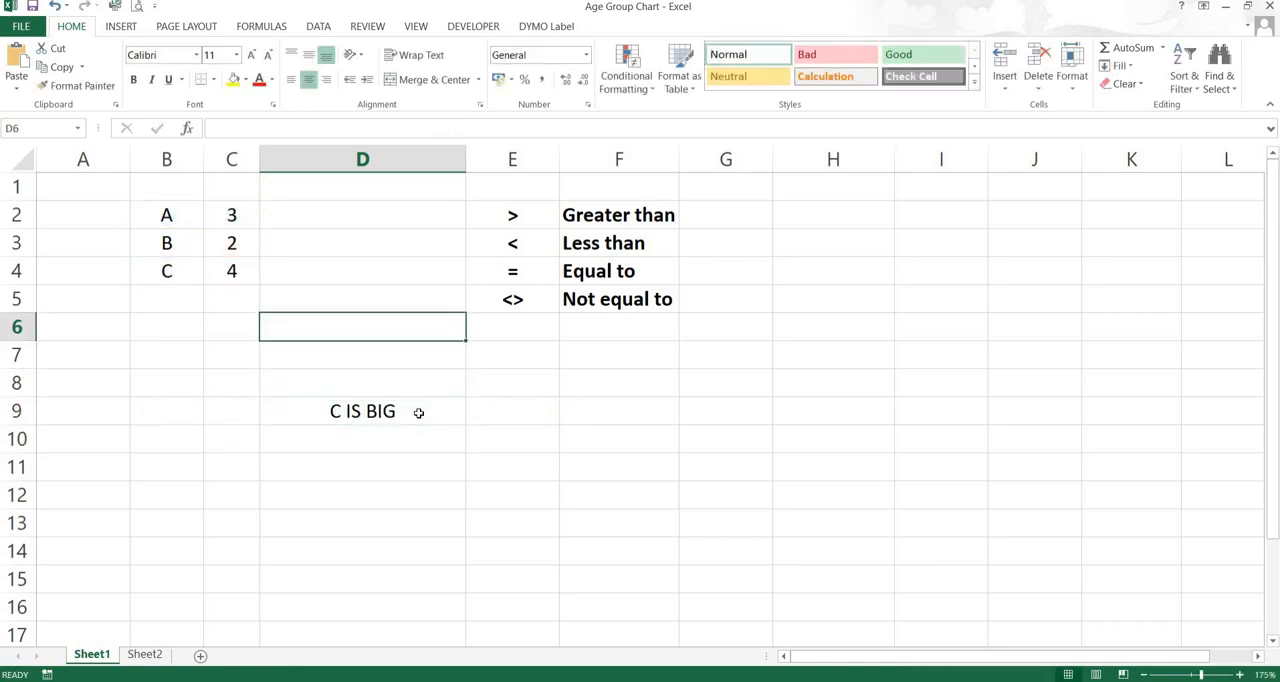
pyautogui.press('Left')
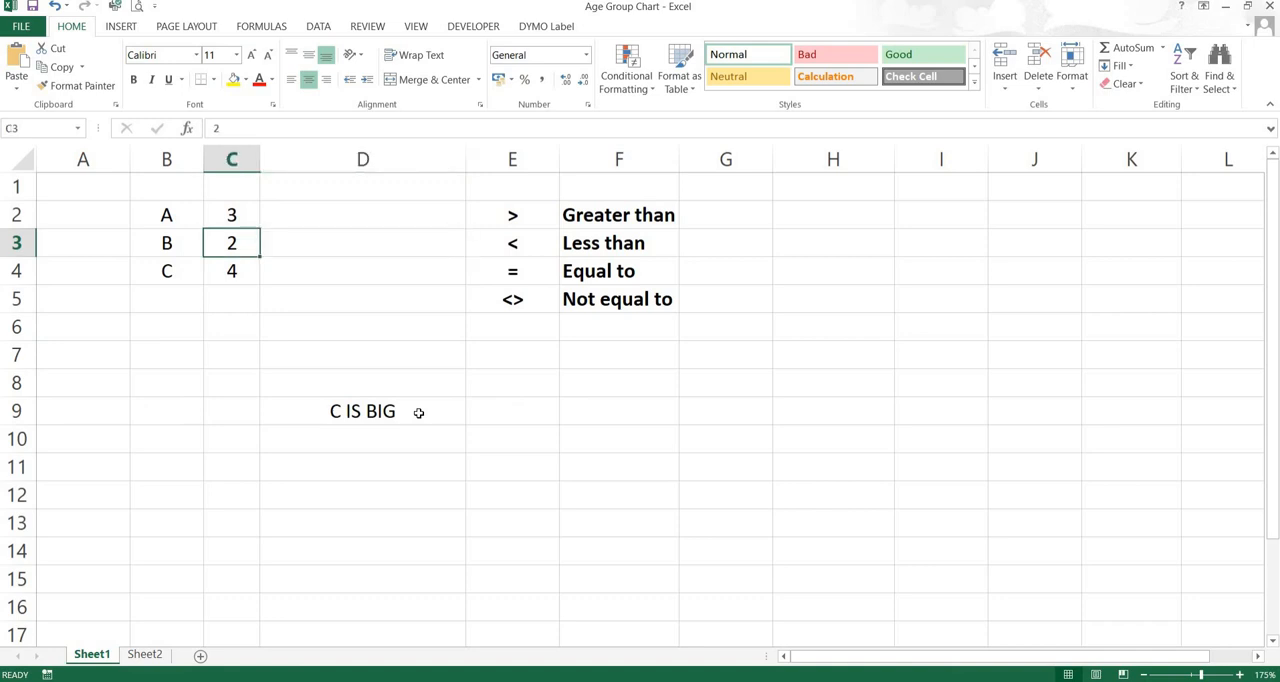
pyautogui.write('4')
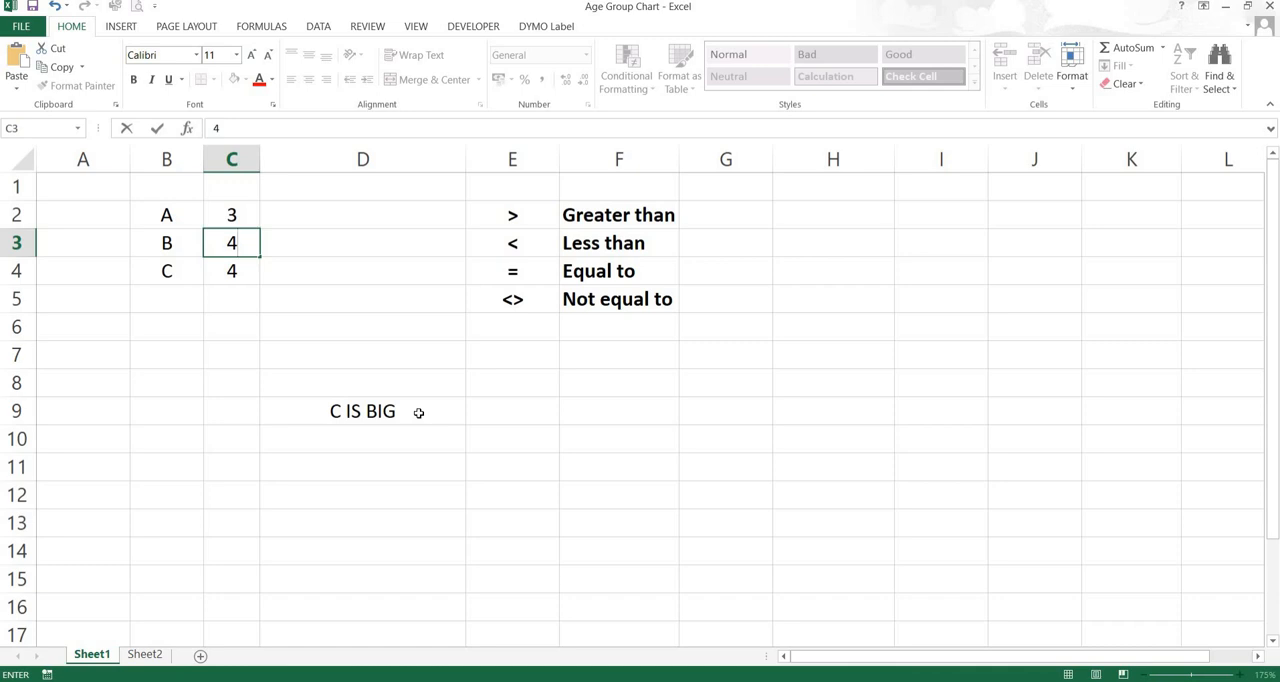
pyautogui.press('Return')
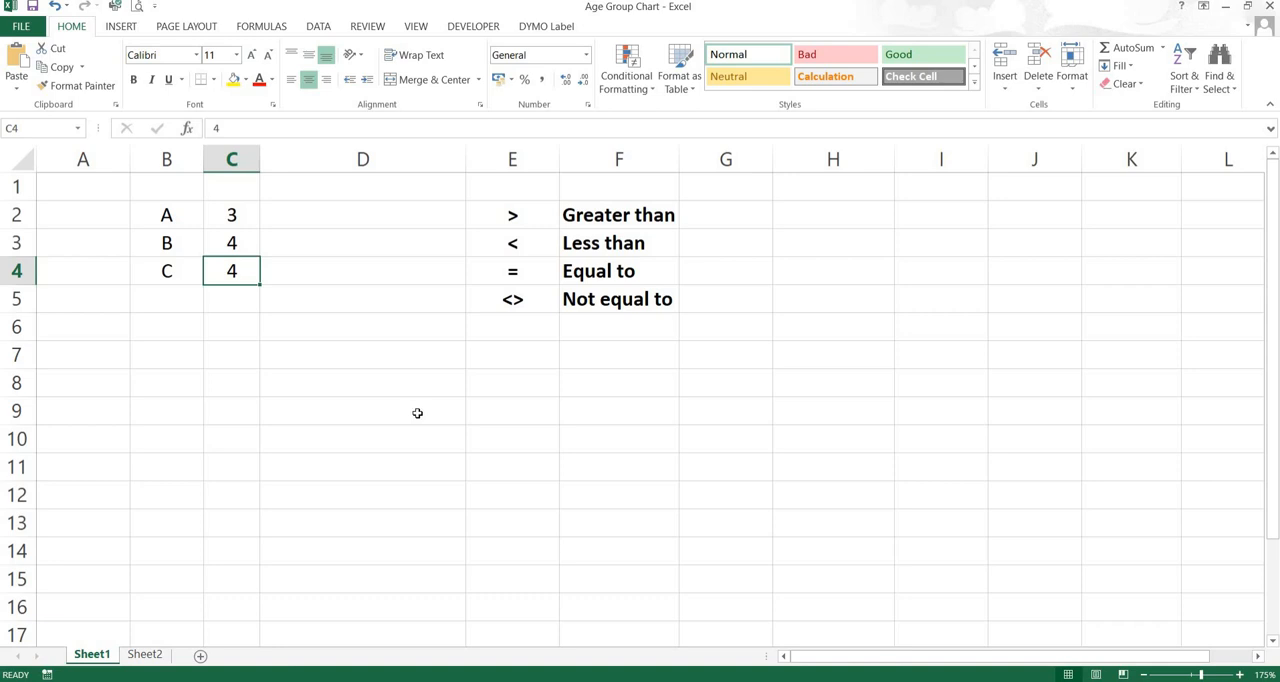
# Replace the empty-text false value of the outer IF in D9 with the start of another nested IF function
pyautogui.click(384, 386)
pyautogui.click(327, 355)
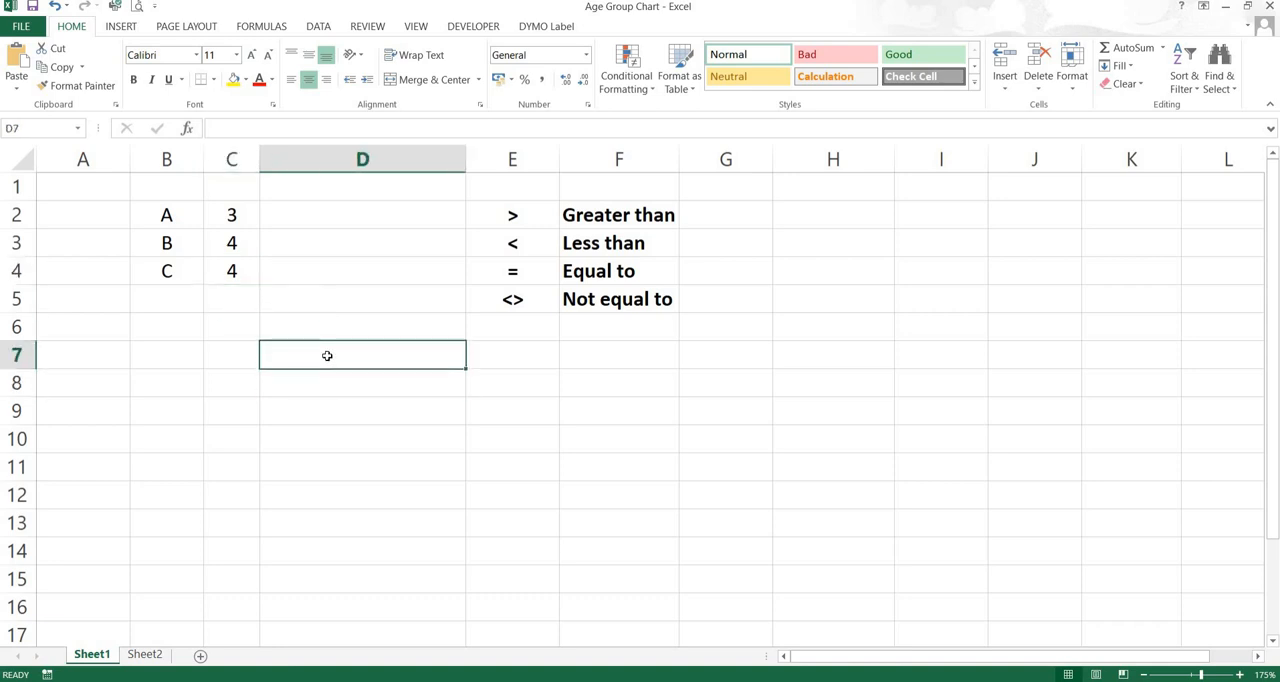
pyautogui.click(334, 405)
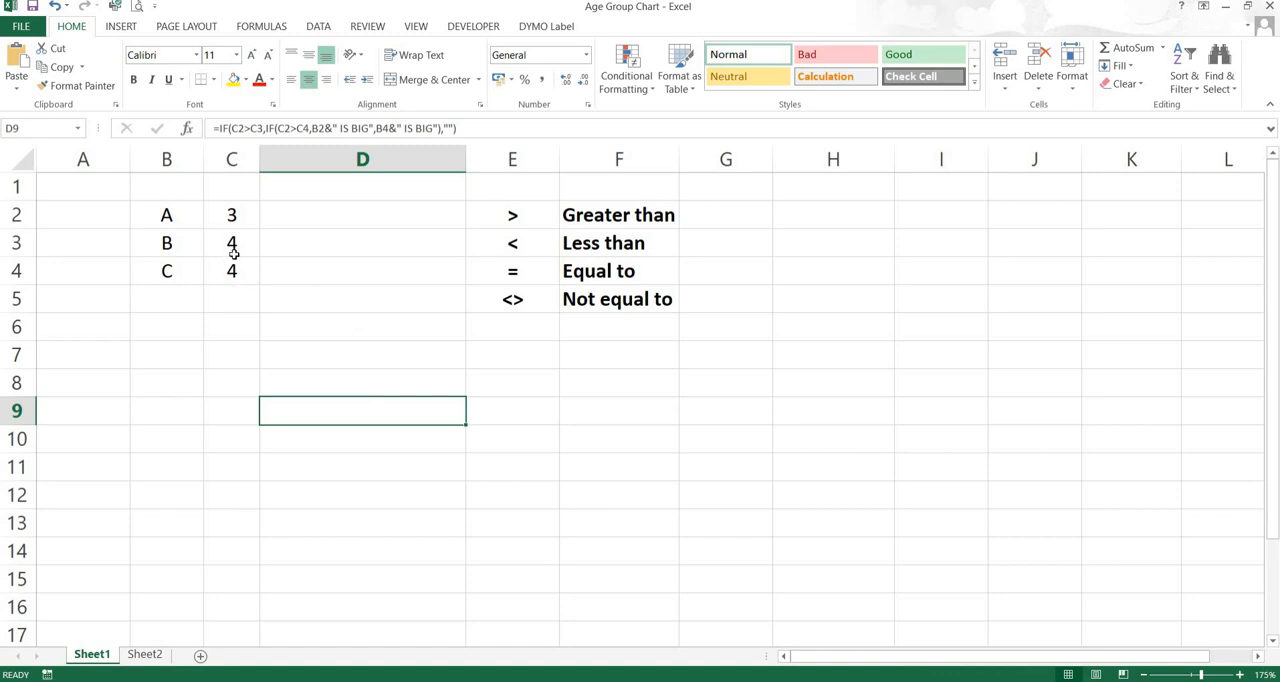
pyautogui.doubleClick(320, 411)
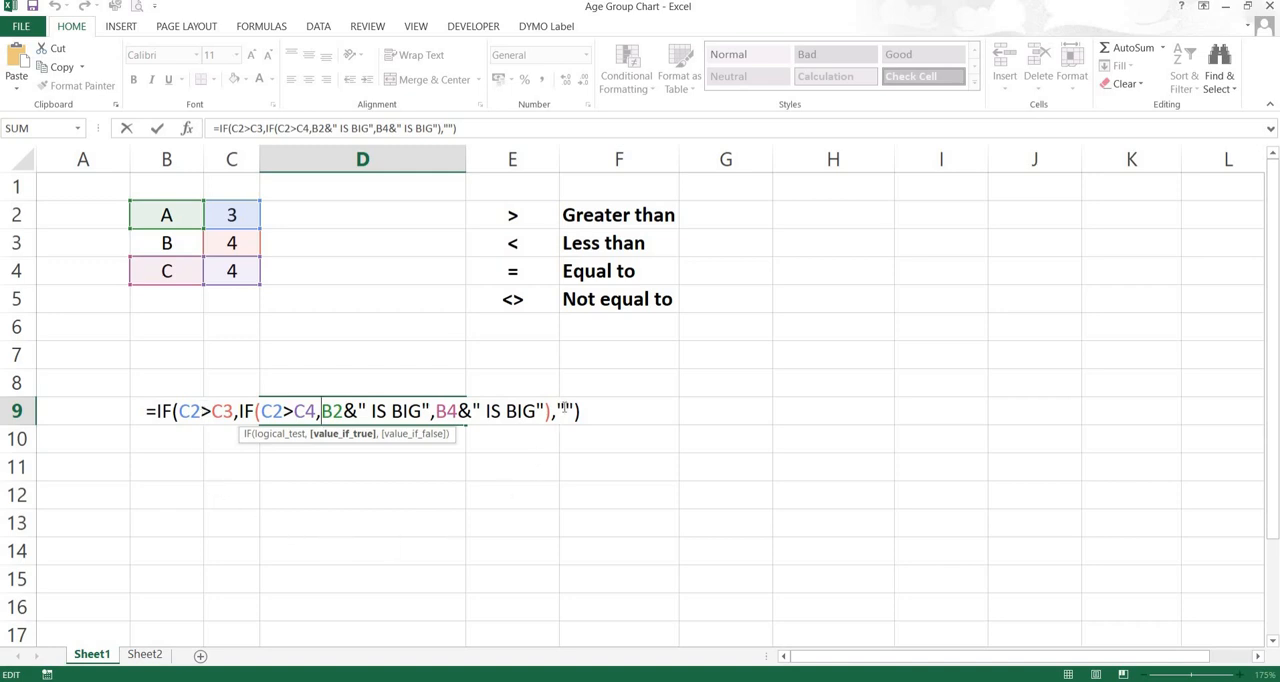
pyautogui.click(564, 410)
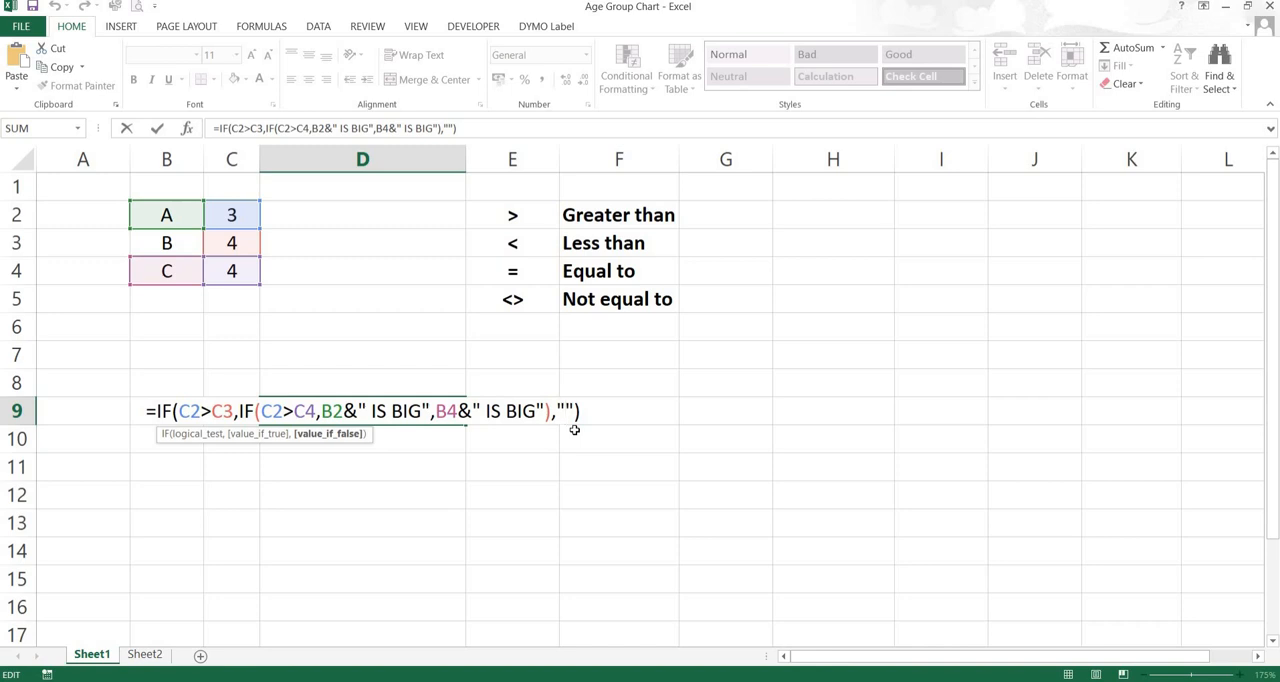
pyautogui.press('Left')
pyautogui.write('IF')
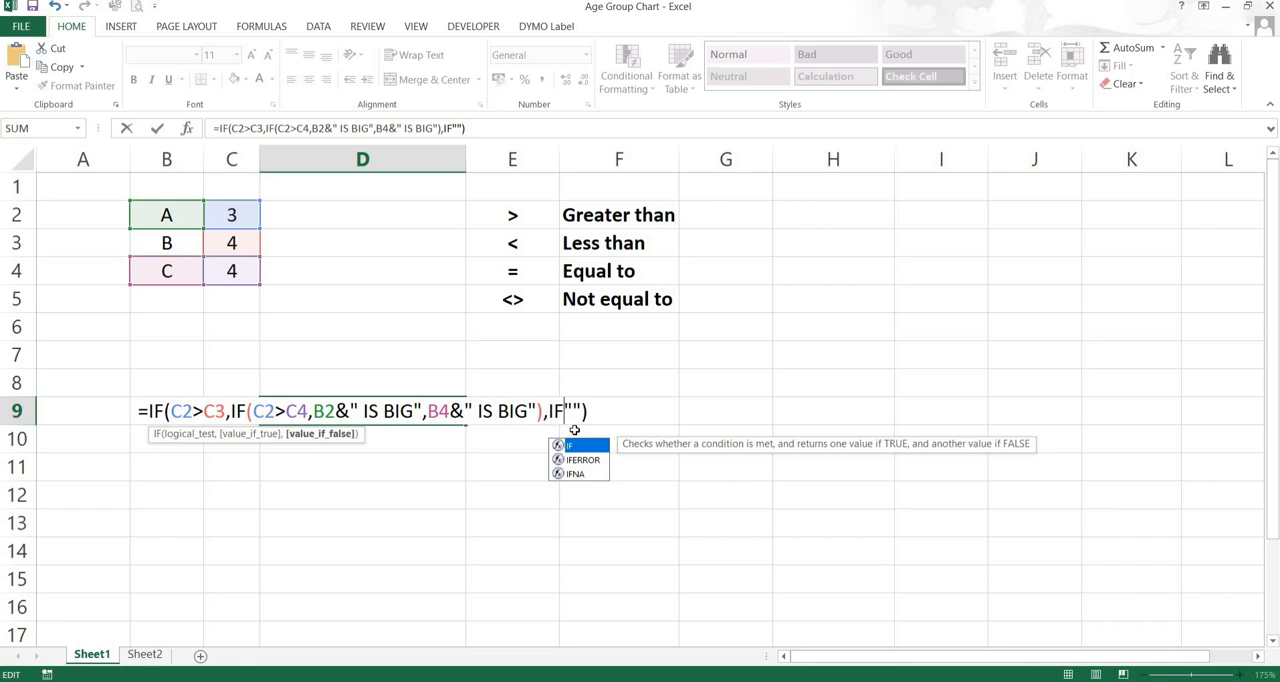
pyautogui.press('Right')
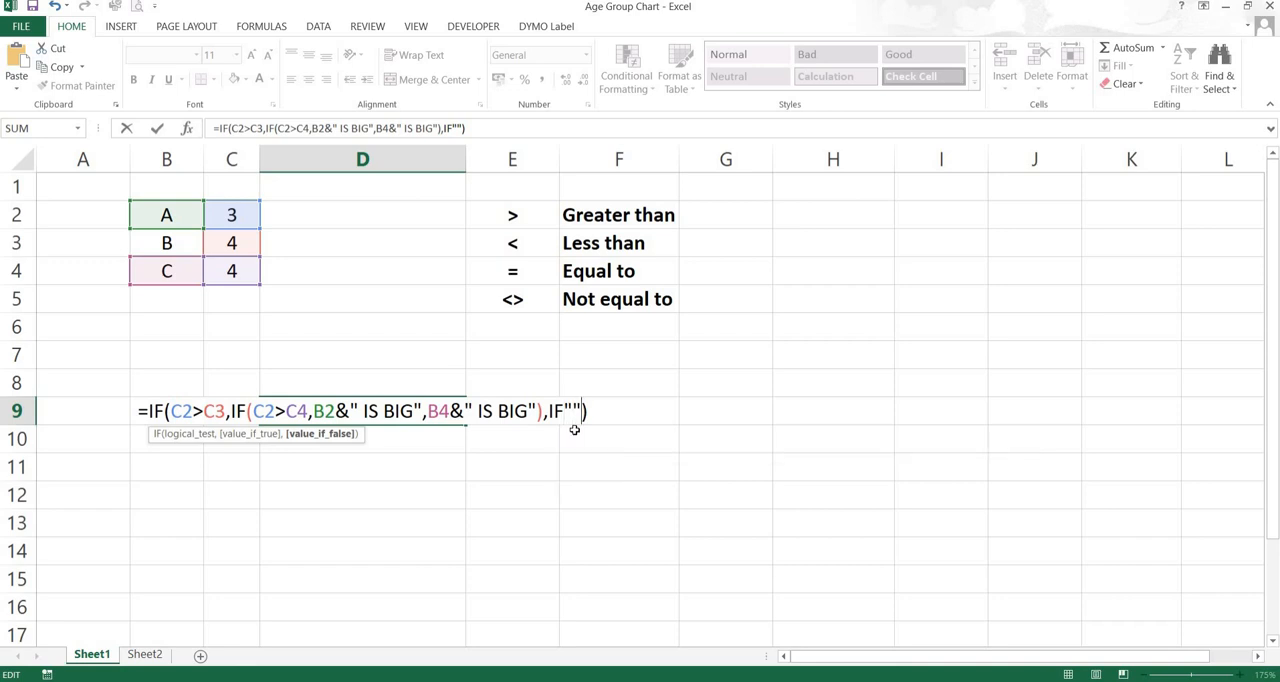
pyautogui.press('BackSpace')
pyautogui.press('BackSpace')
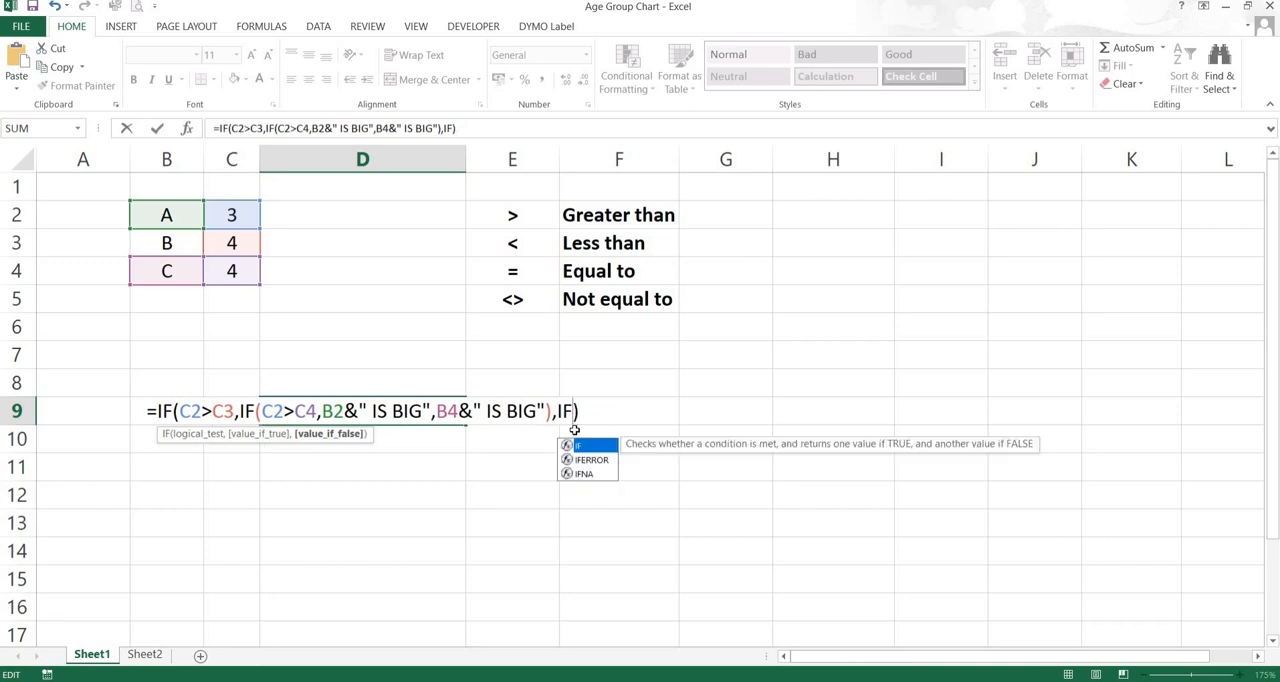
pyautogui.write('(')
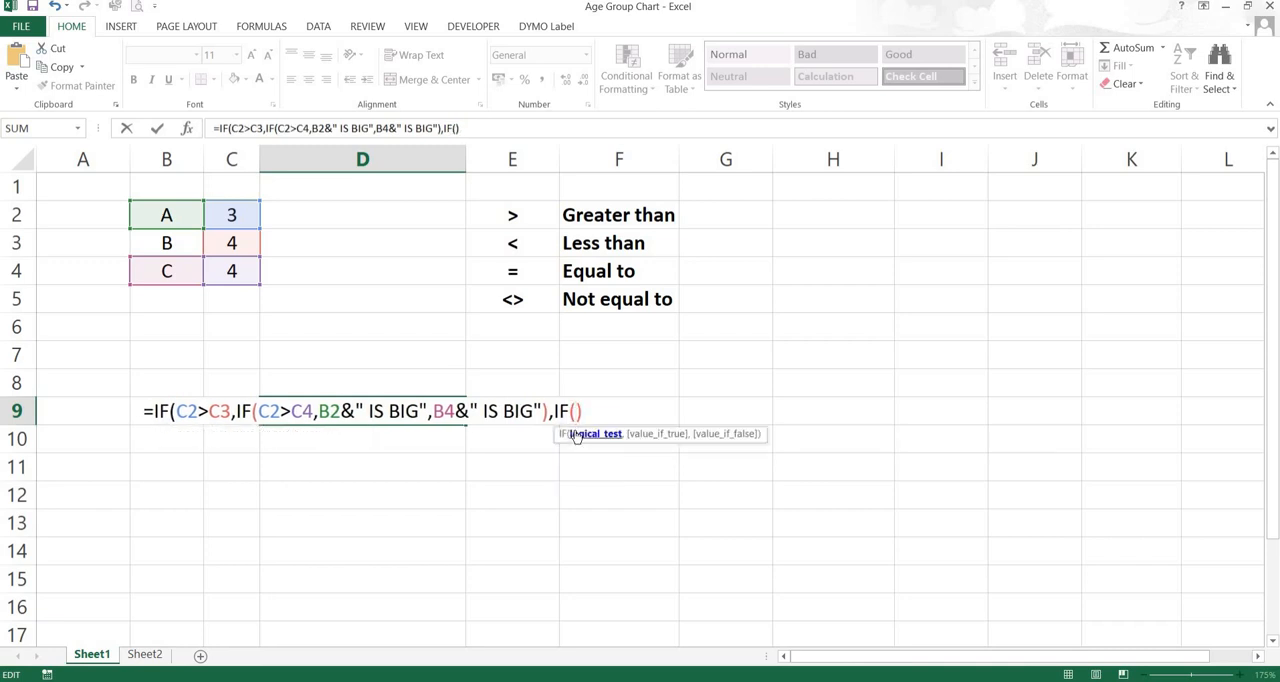
# Enter C3>C4 as the logical test of the new nested IF in D9
pyautogui.click(229, 243)
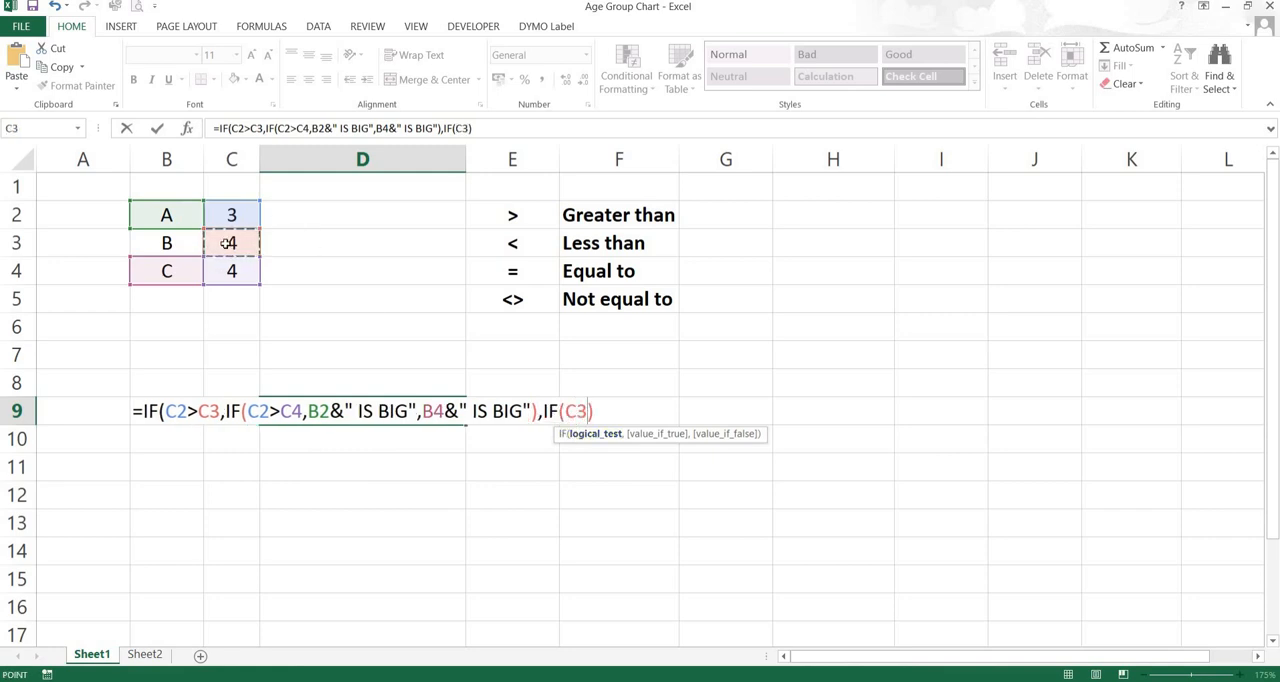
pyautogui.write('>')
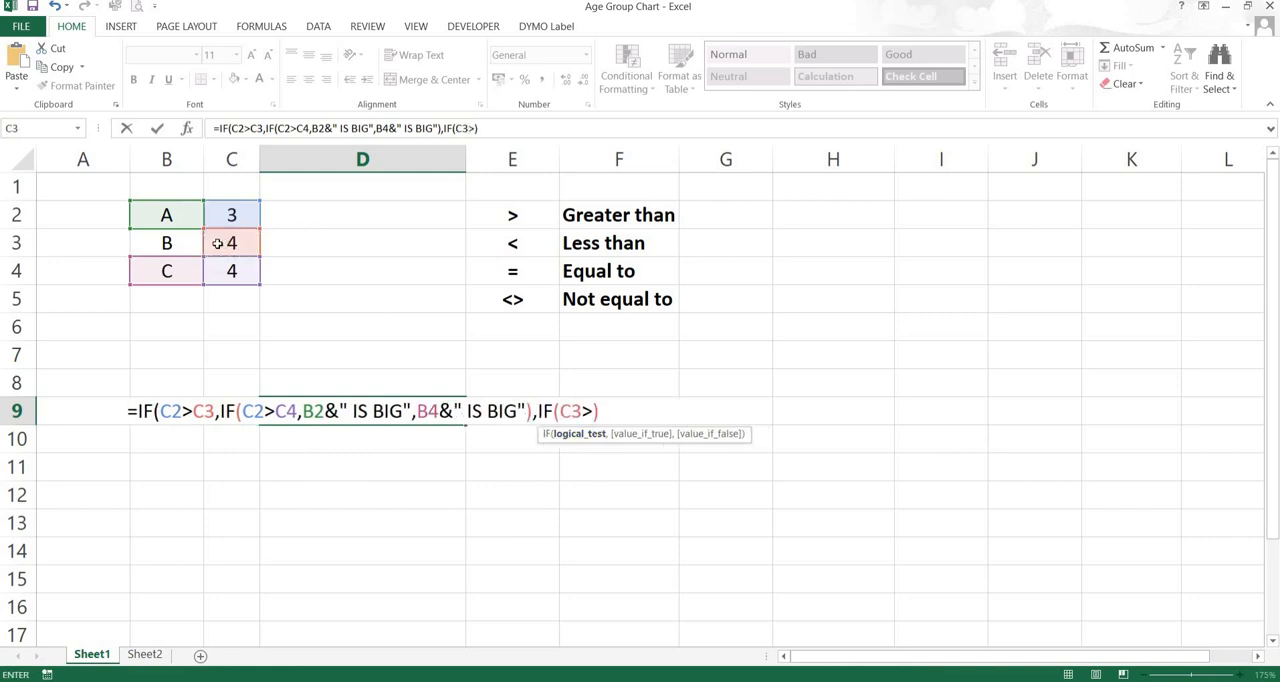
pyautogui.click(238, 271)
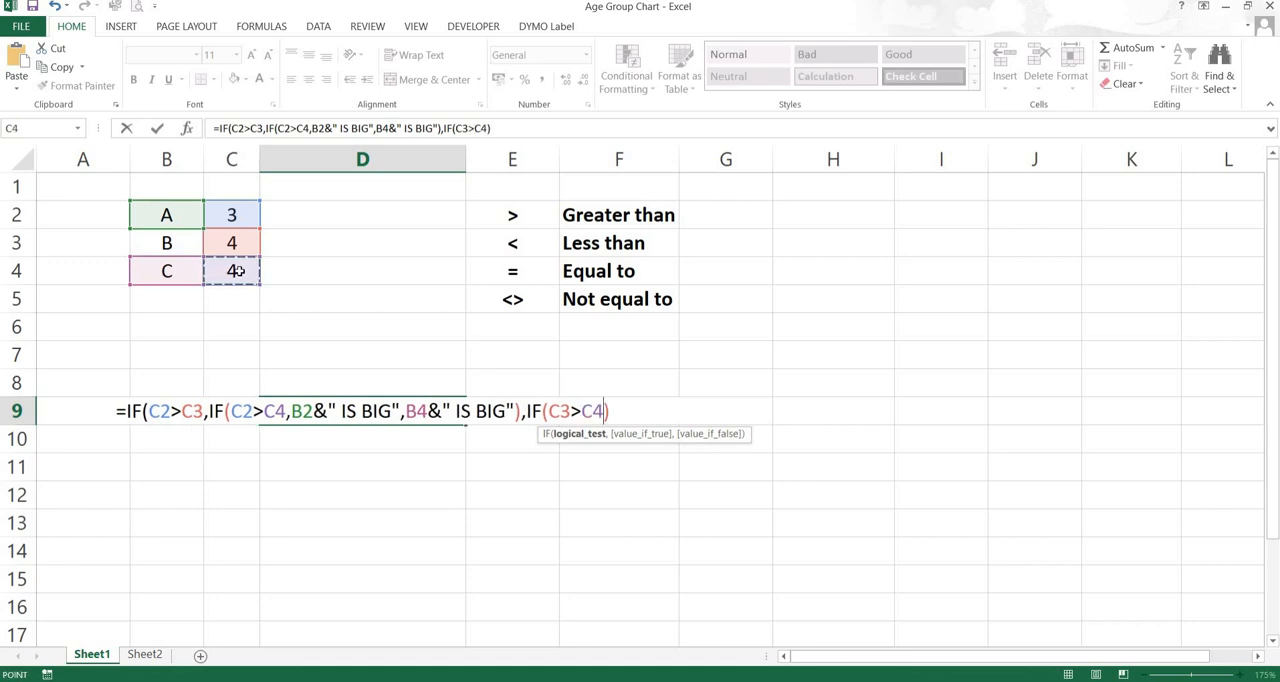
pyautogui.write(',')
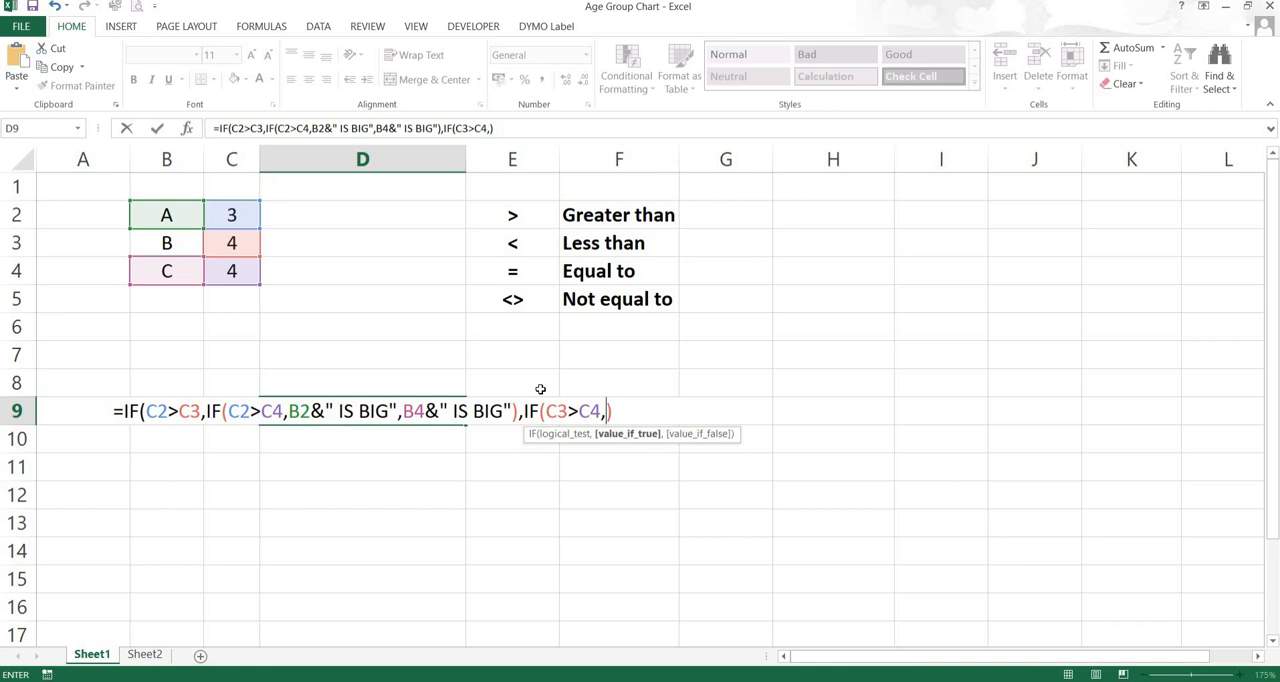
# Make the new nested IF return B3&" IS BIG" when C3>C4 is true
pyautogui.write('"')
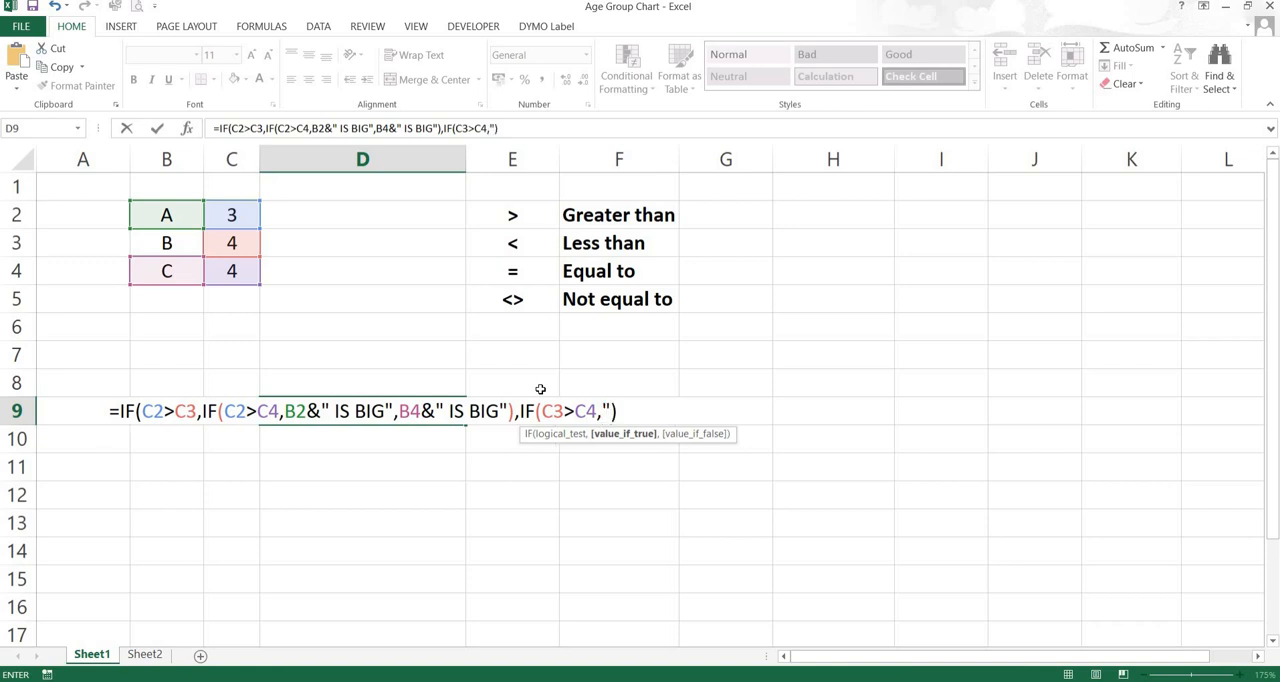
pyautogui.press('BackSpace')
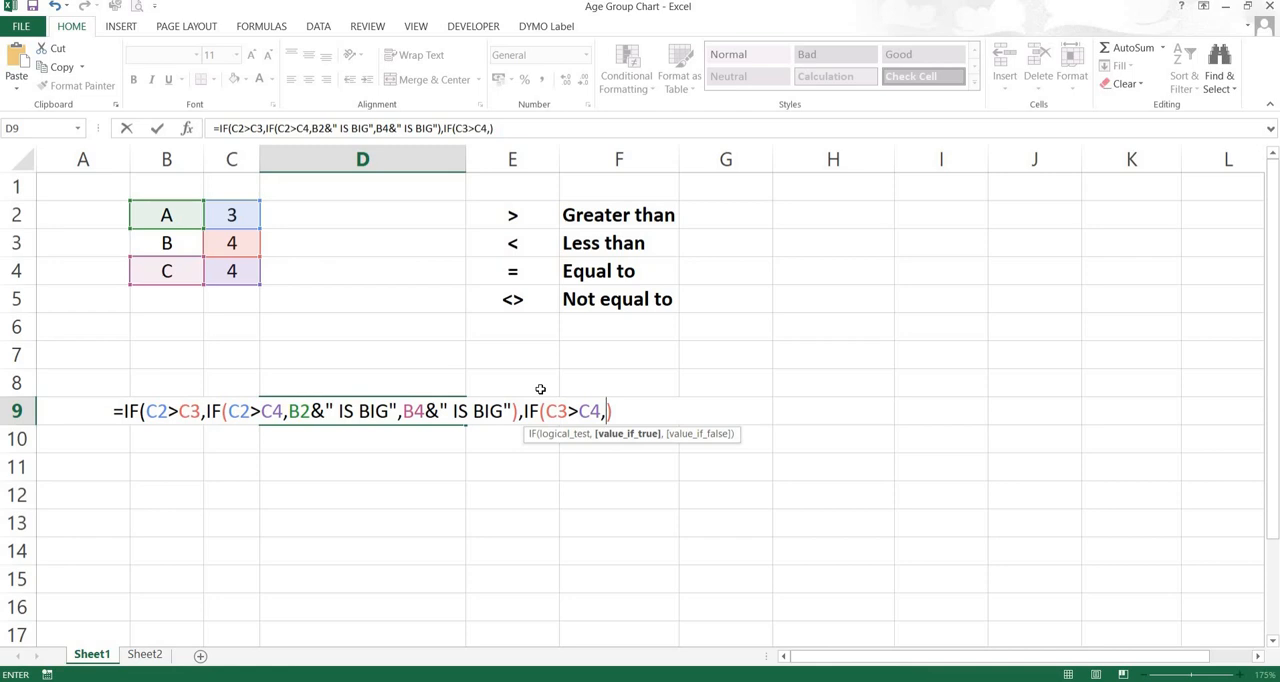
pyautogui.click(165, 243)
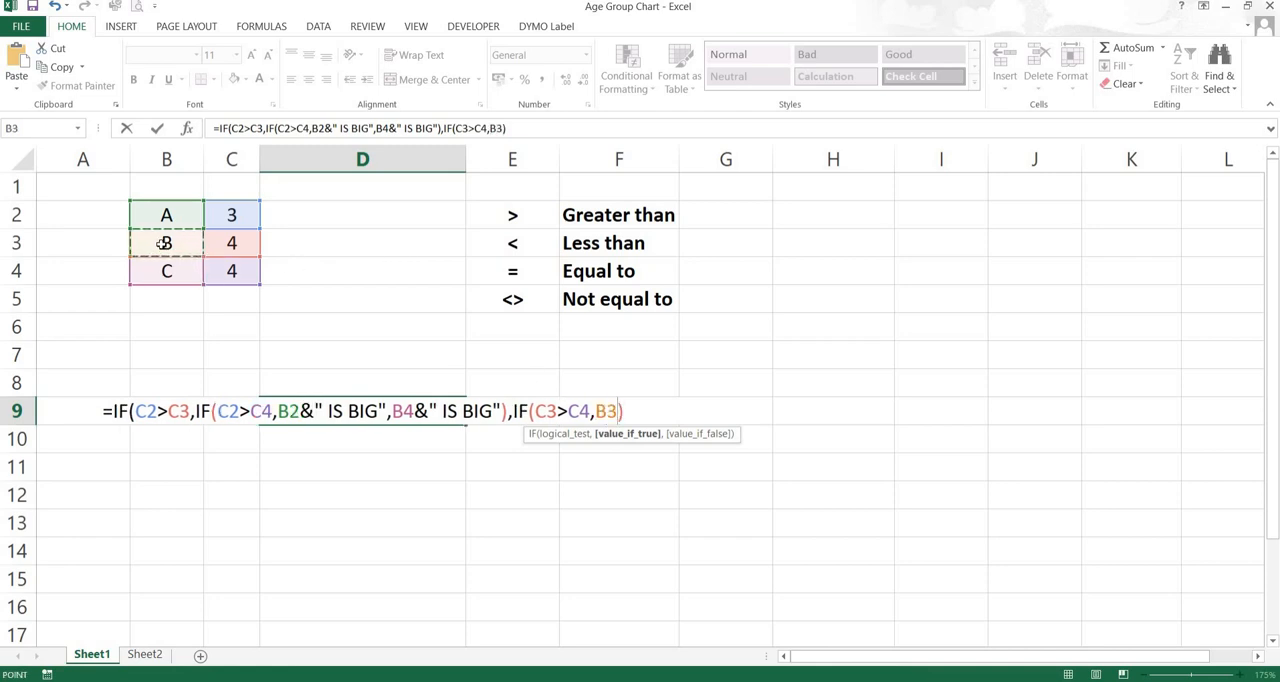
pyautogui.write('&"')
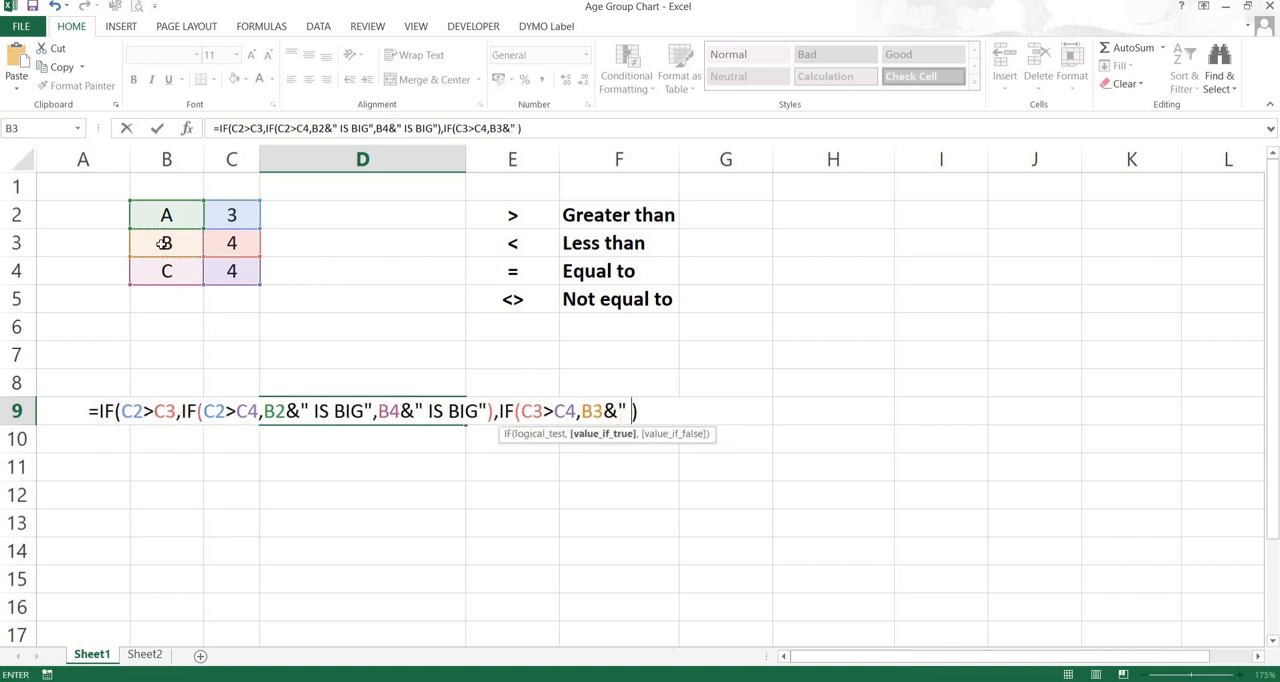
pyautogui.write('IS B')
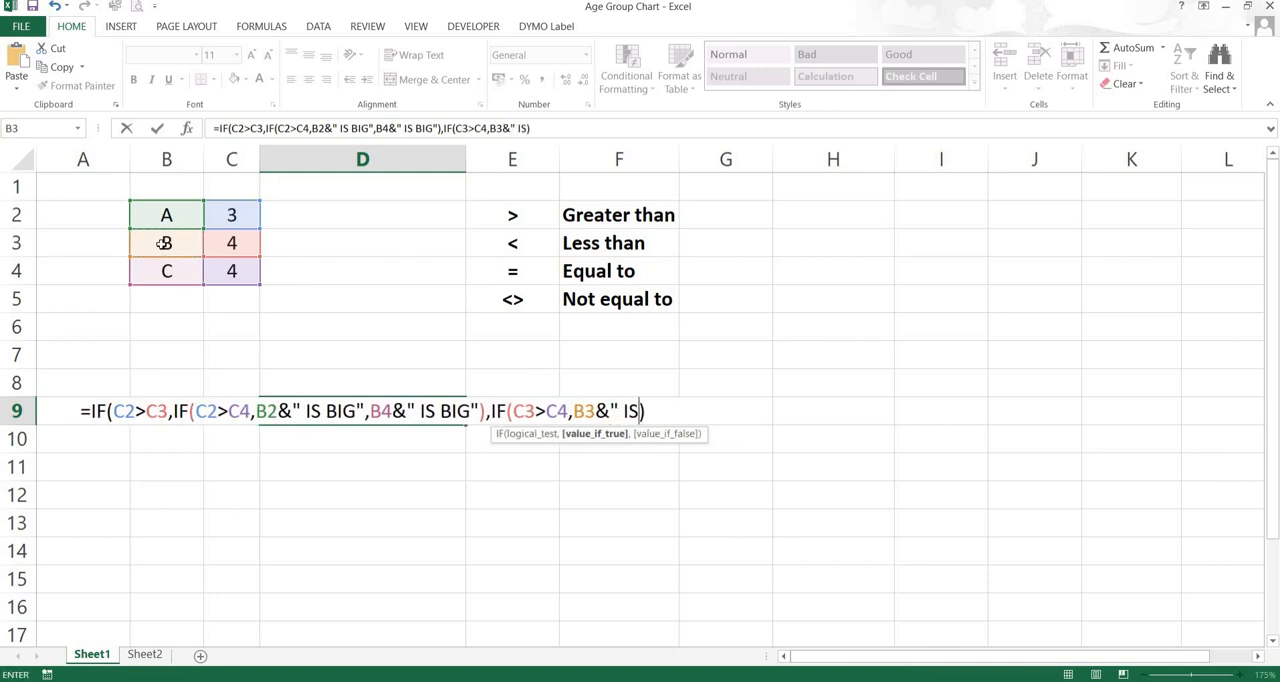
pyautogui.write('IG')
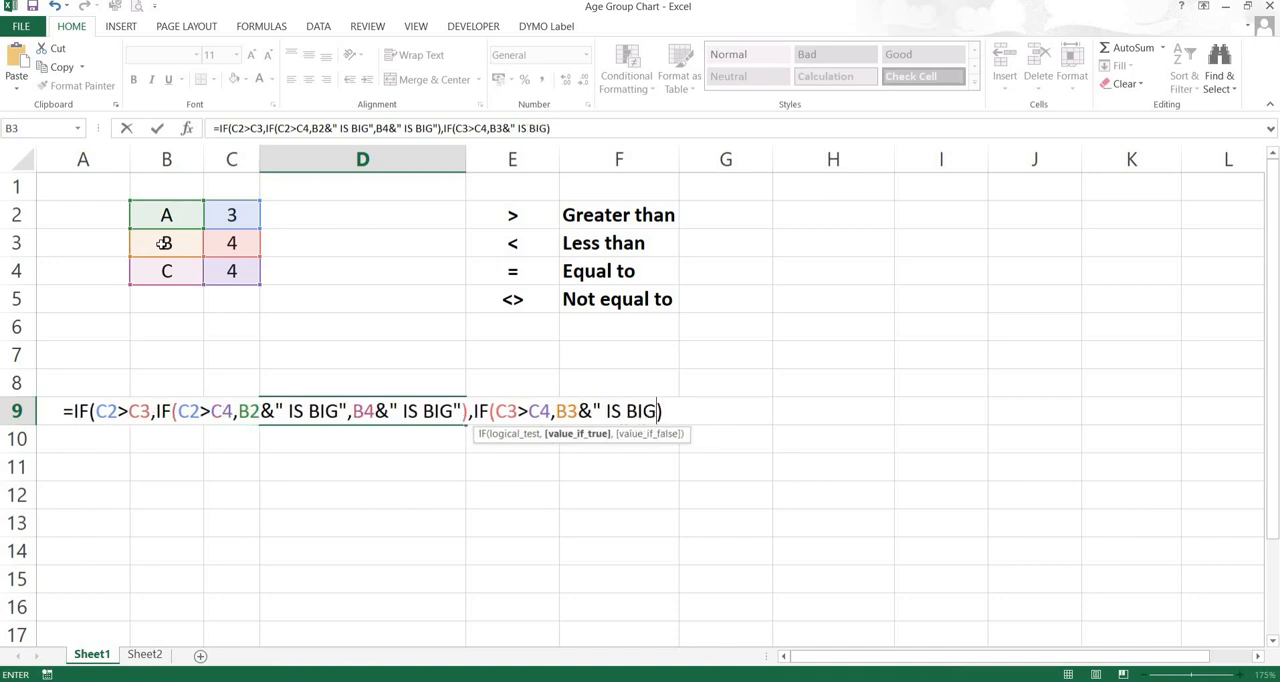
pyautogui.write('"')
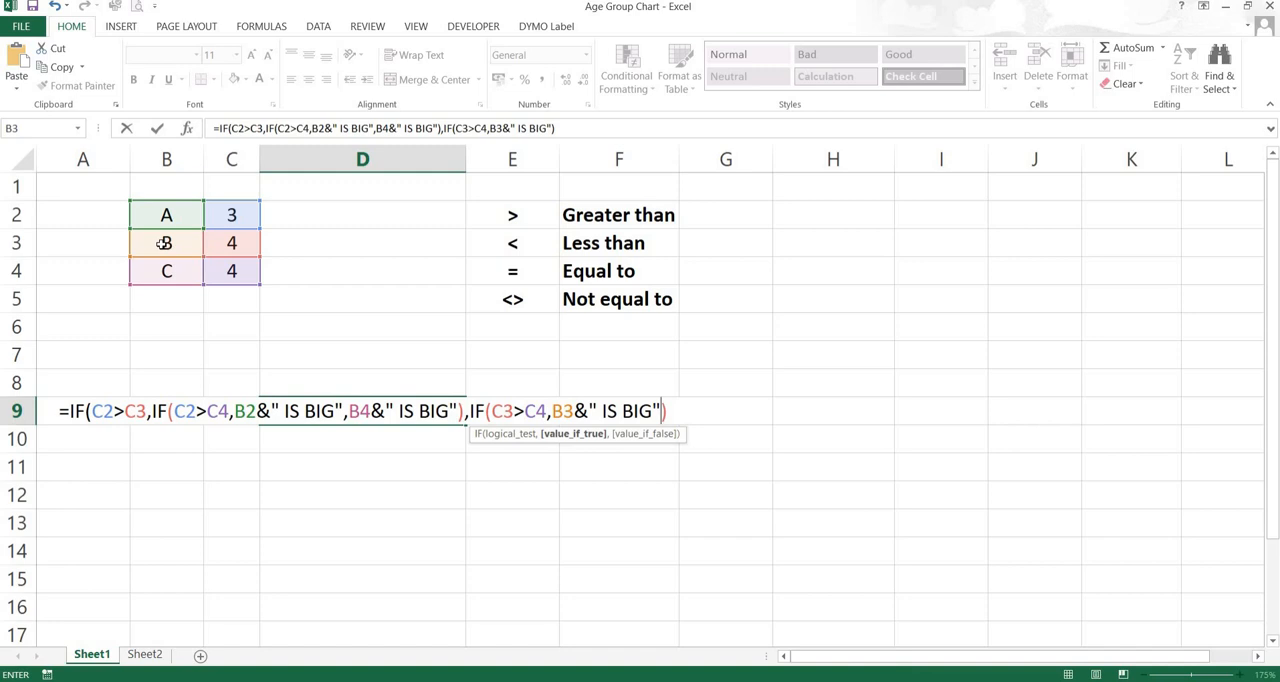
# Make the new nested IF return B4&" IS BIG" when its test is false, then close and commit the D9 formula
pyautogui.write(',')
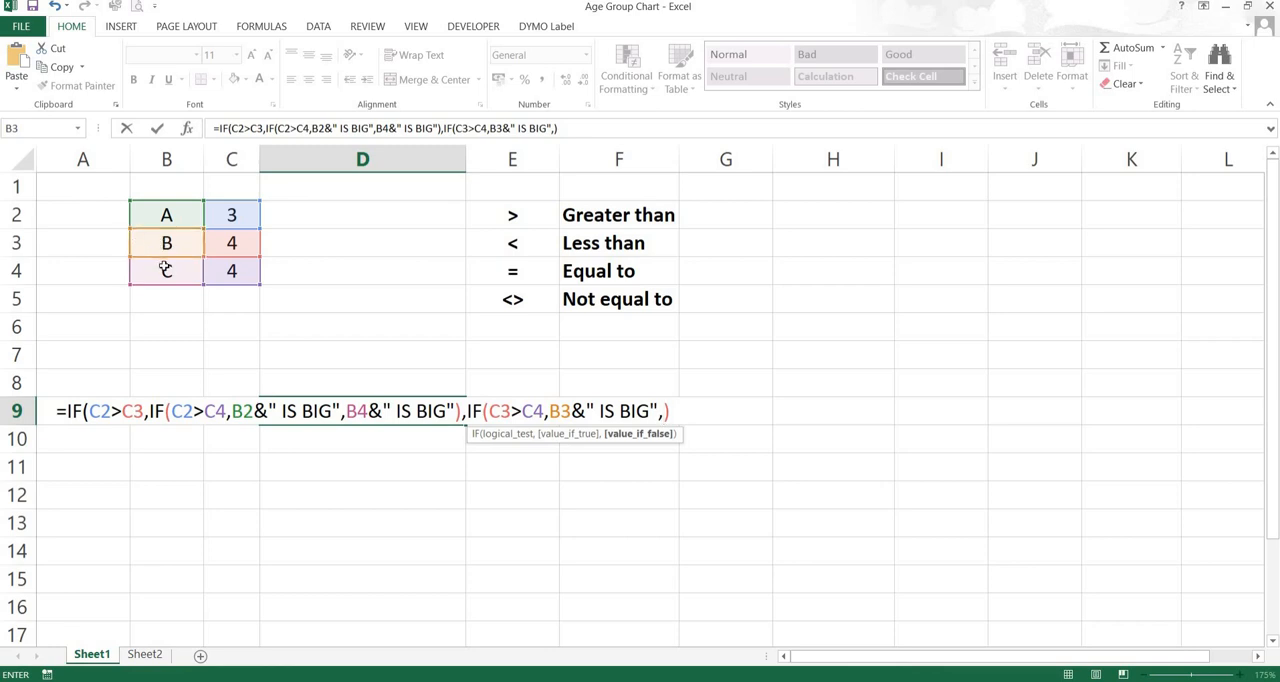
pyautogui.click(163, 272)
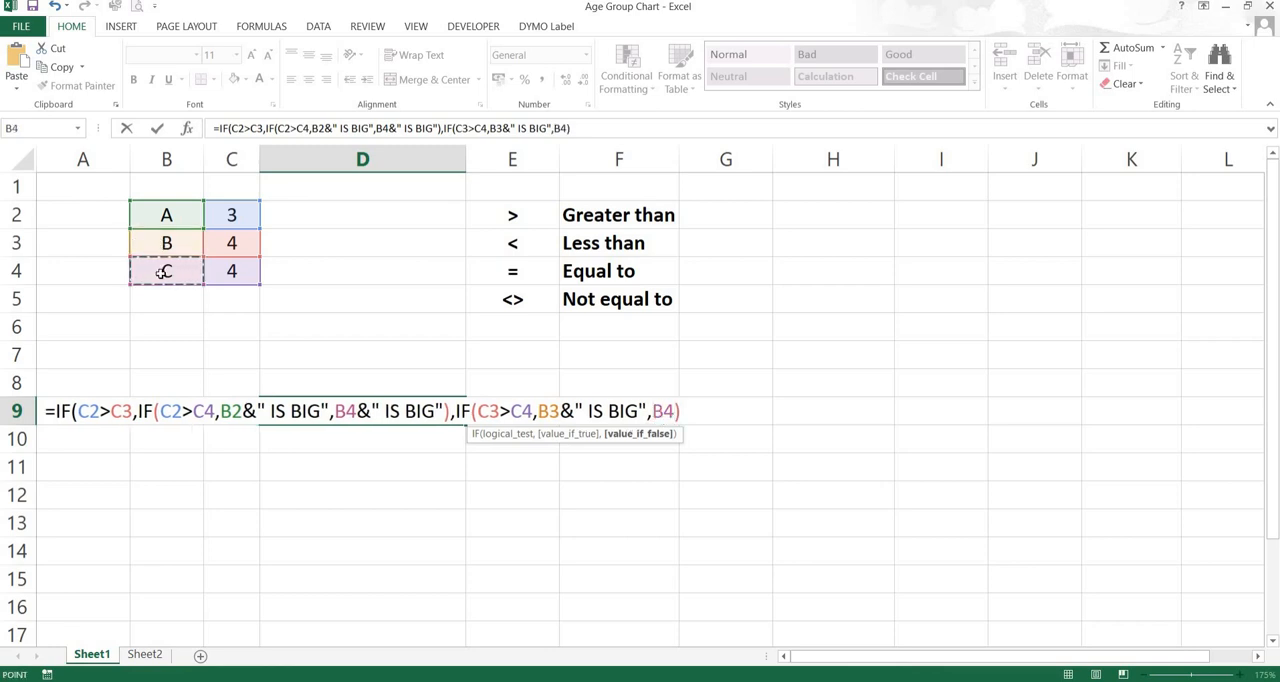
pyautogui.write('&')
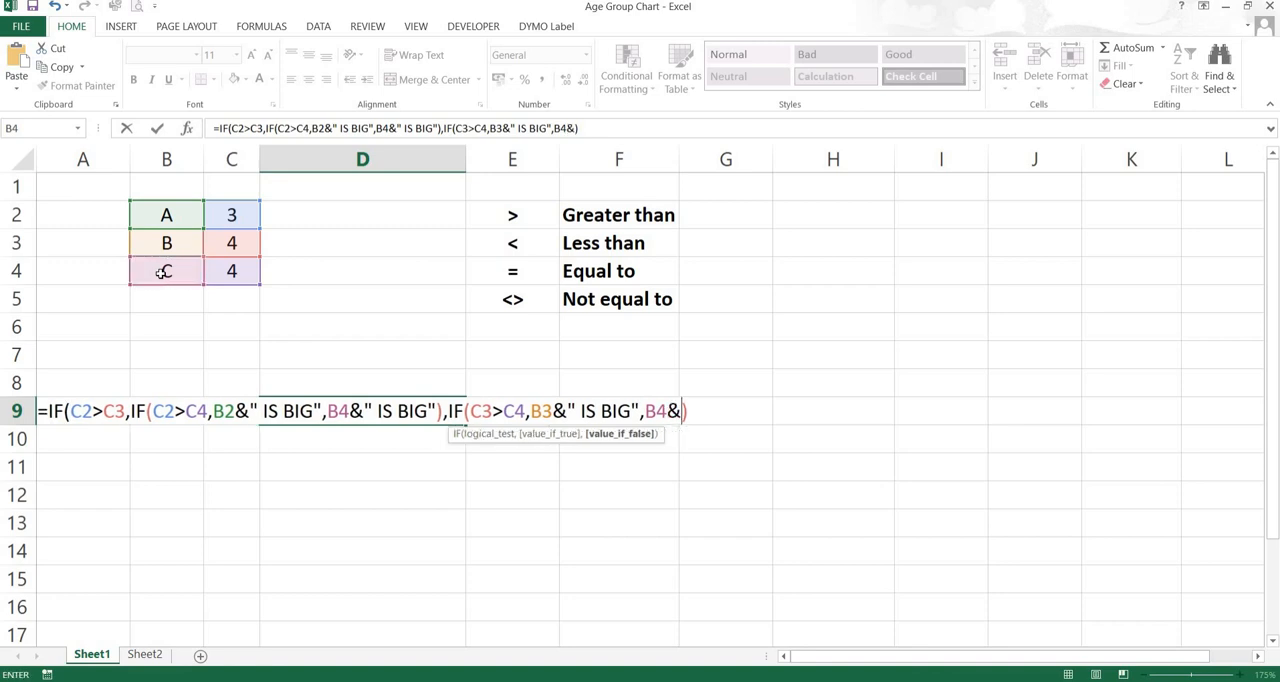
pyautogui.write('" ')
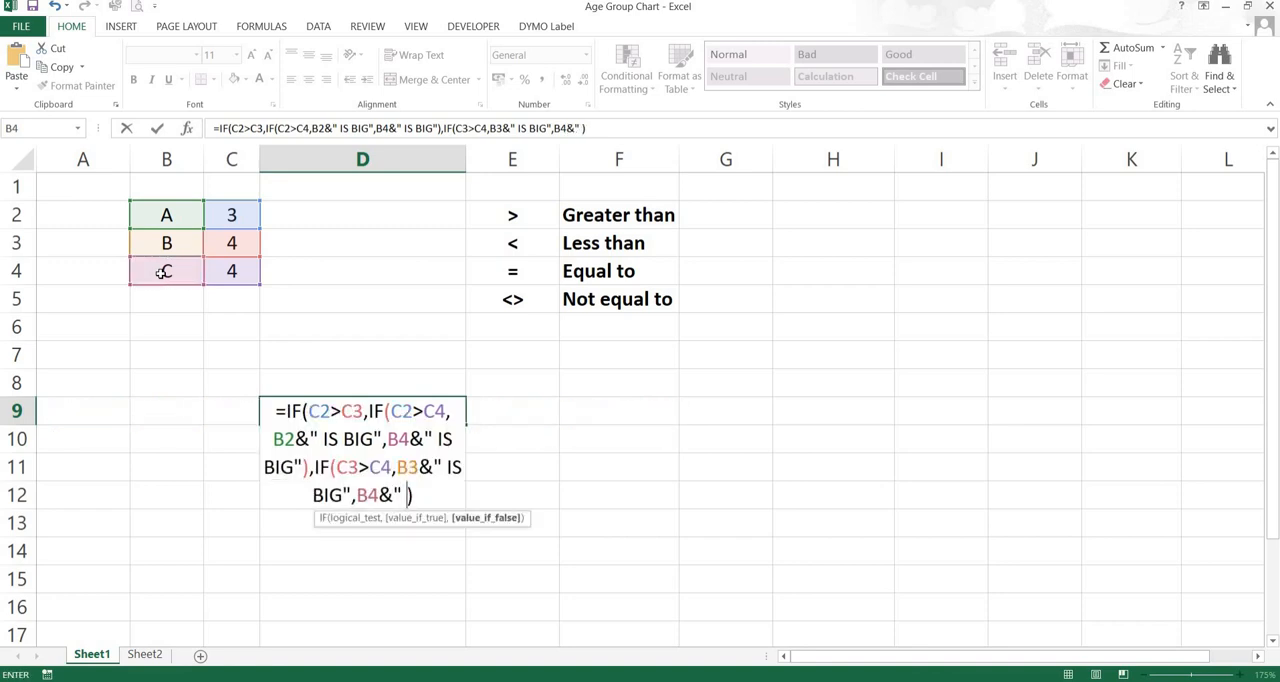
pyautogui.write('IS B')
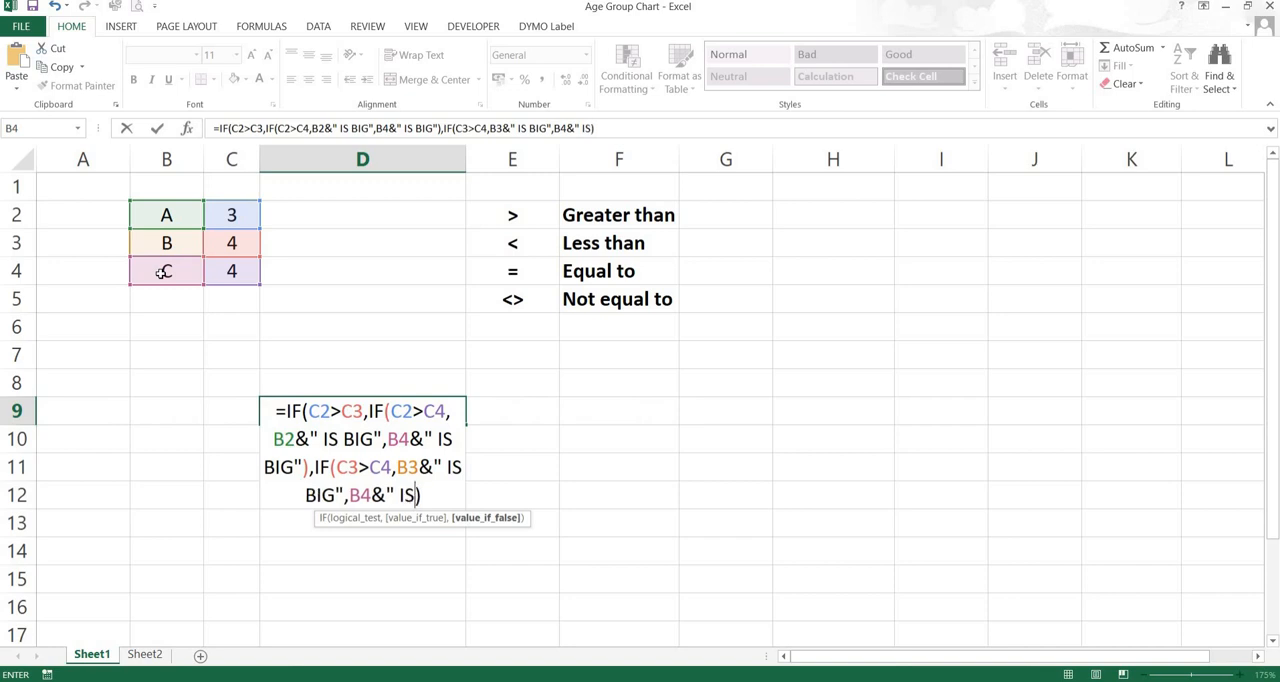
pyautogui.write('IG"')
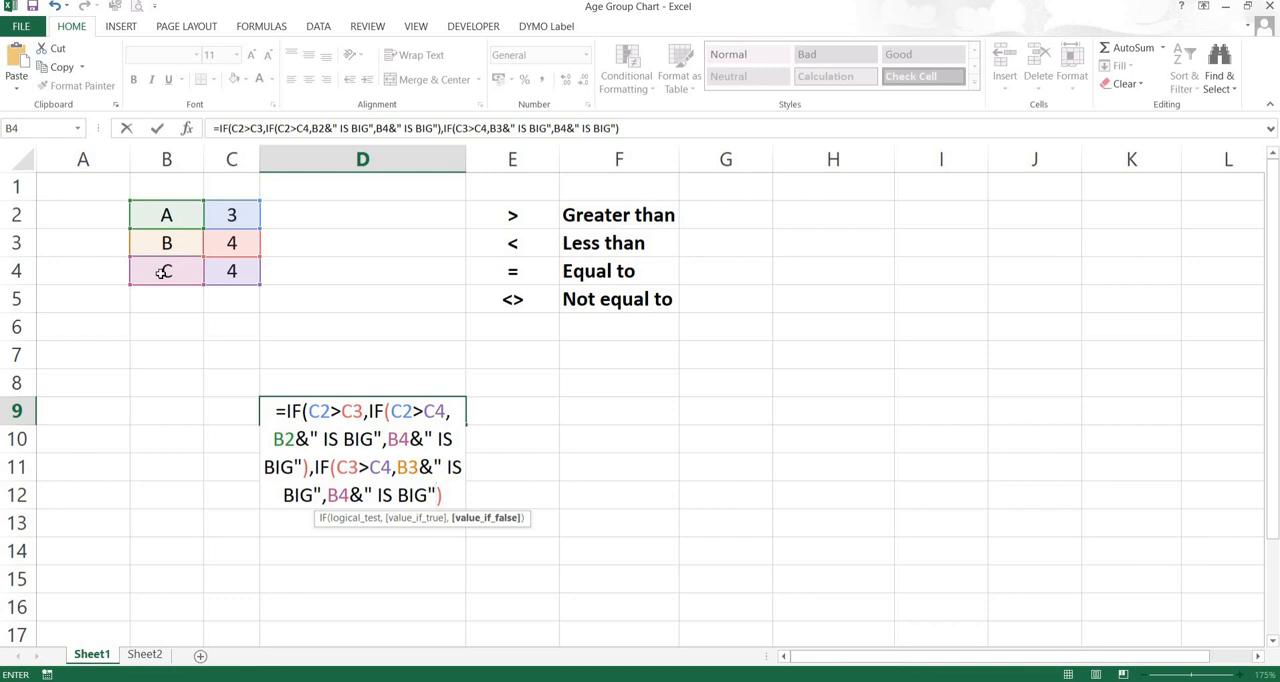
pyautogui.write(')')
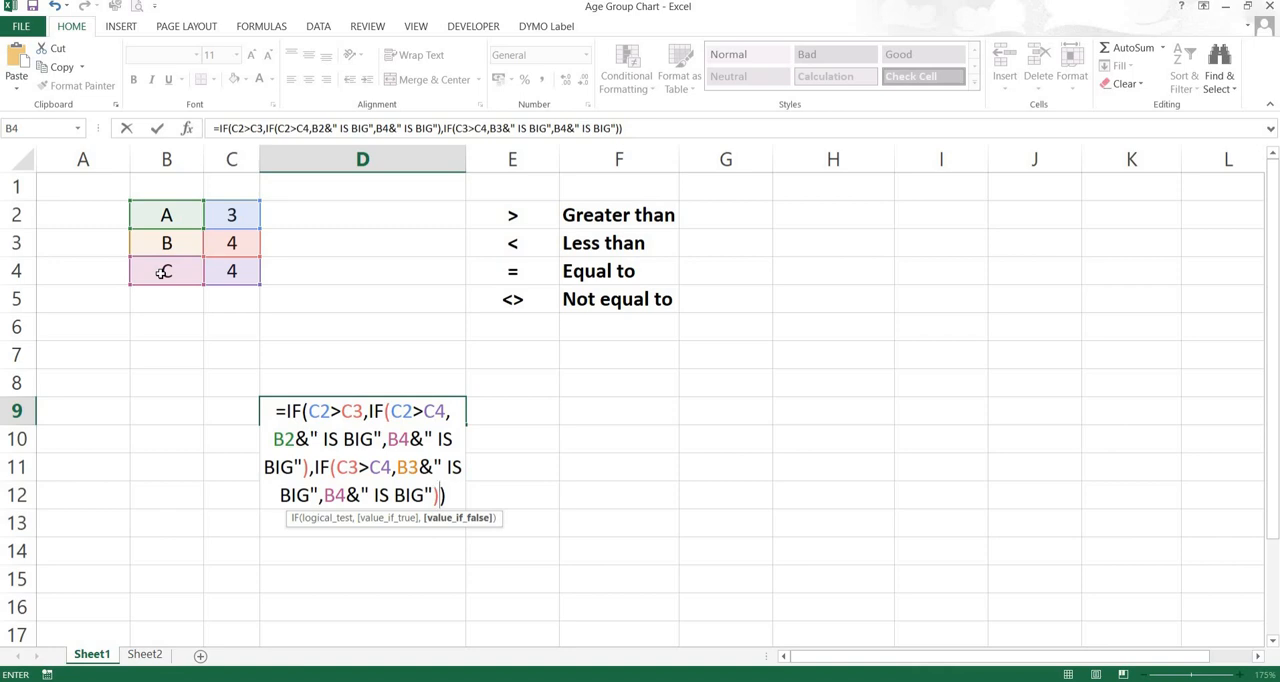
pyautogui.press('Return')
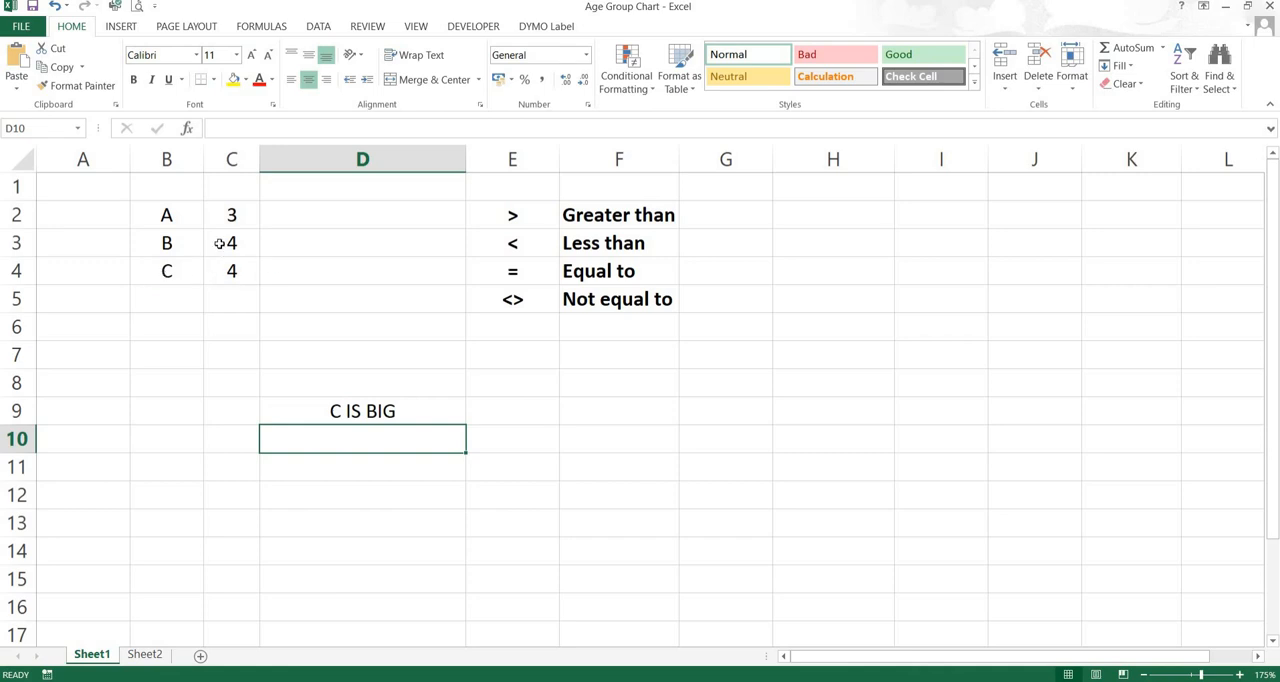
# Test the formula by setting A, B and C in C2:C4 to 1, 2 and 3
pyautogui.click(231, 215)
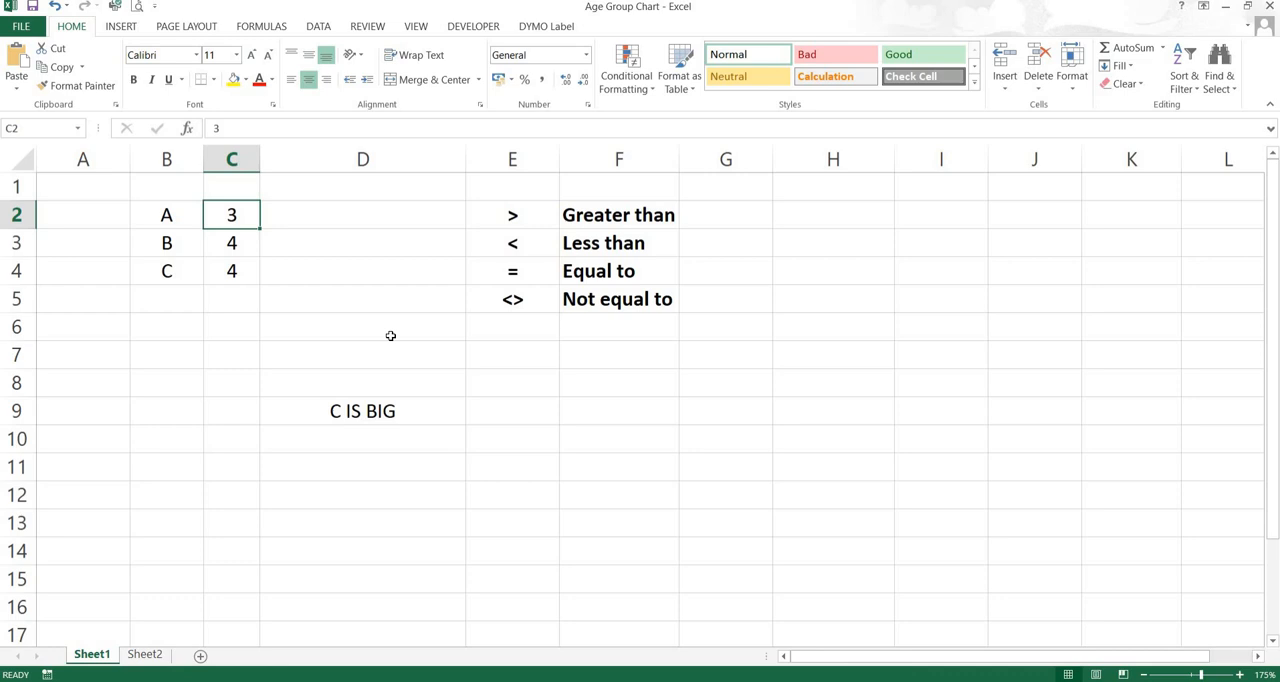
pyautogui.write('1')
pyautogui.press('Return')
pyautogui.write('2')
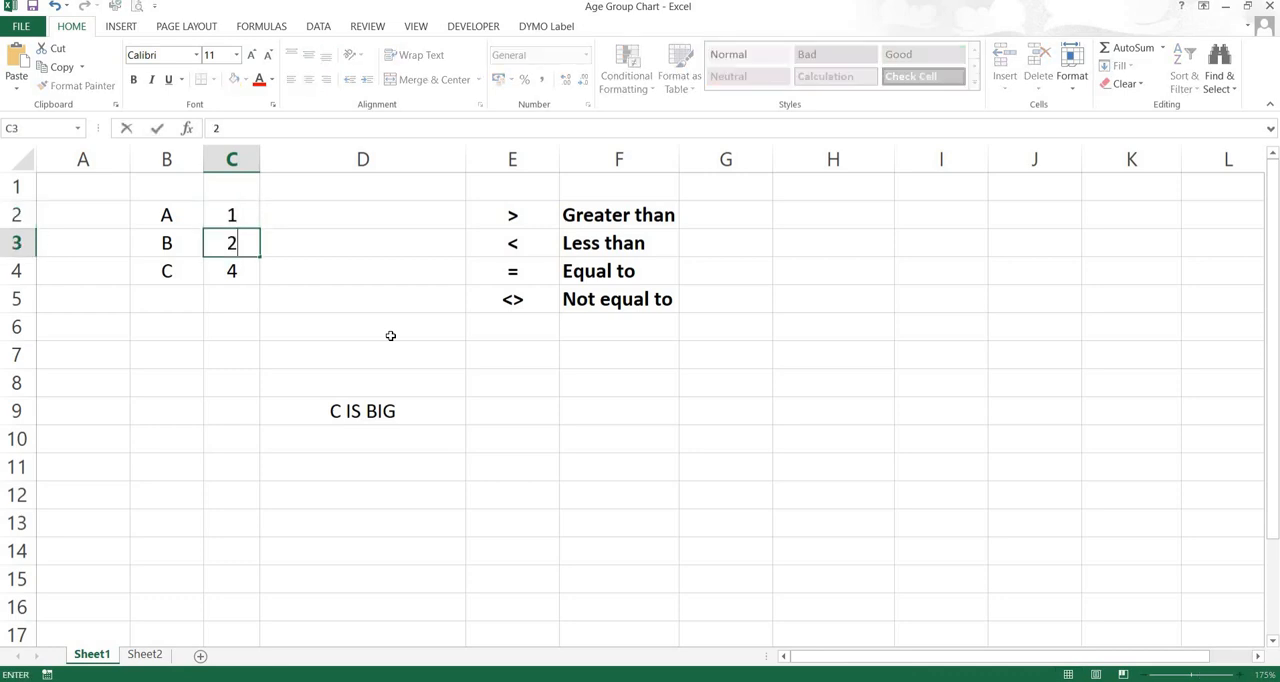
pyautogui.press('Return')
pyautogui.write('3')
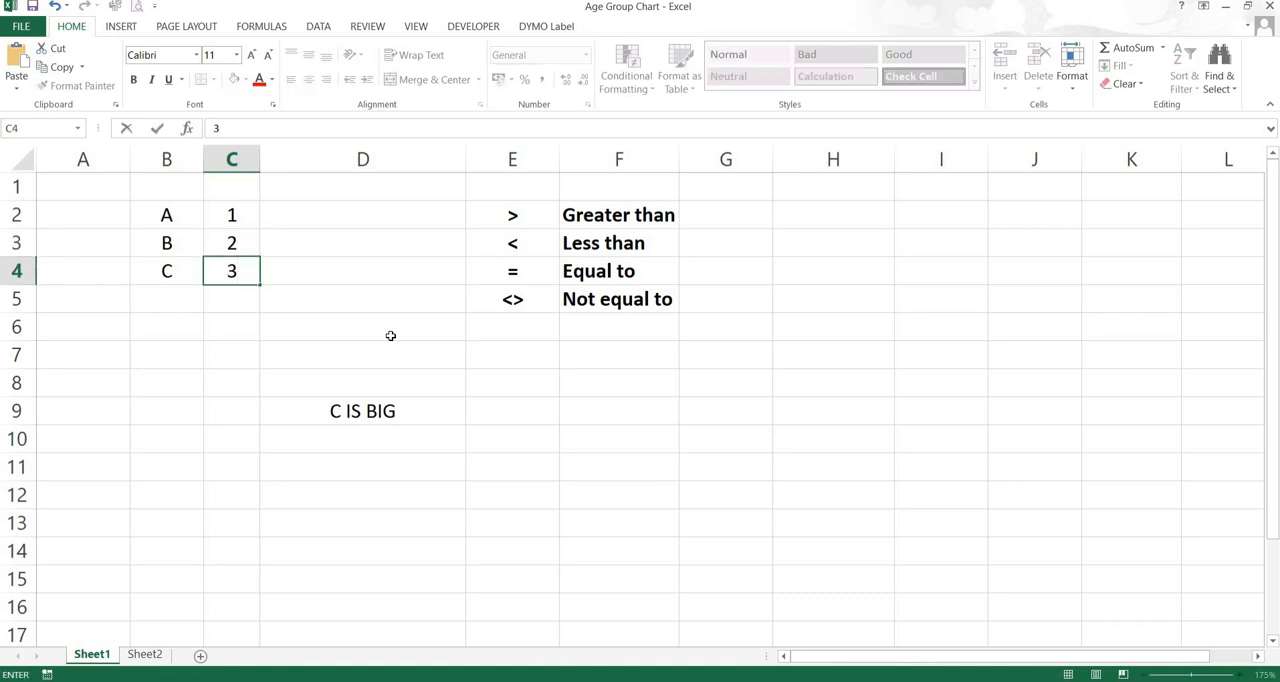
pyautogui.press('Return')
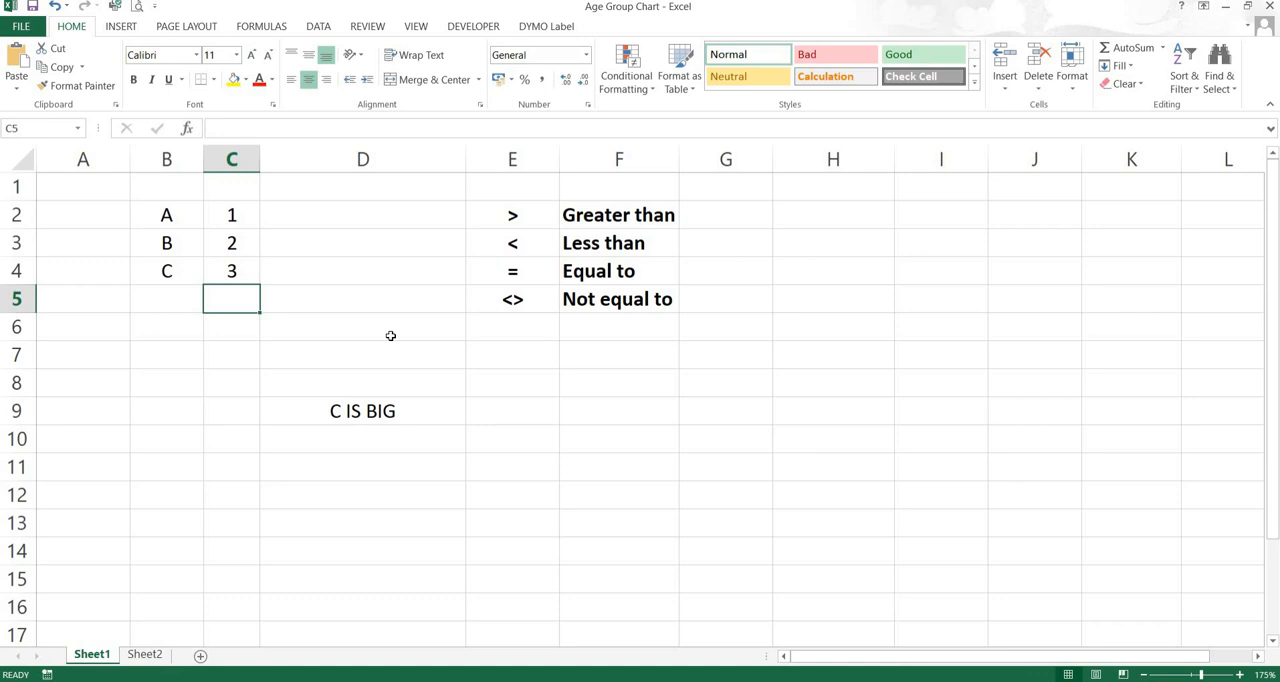
# Set A, B and C in C2:C4 to 3, 2 and 1 to test the formula with A as the largest
pyautogui.press('Up')
pyautogui.press('Up')
pyautogui.press('Up')
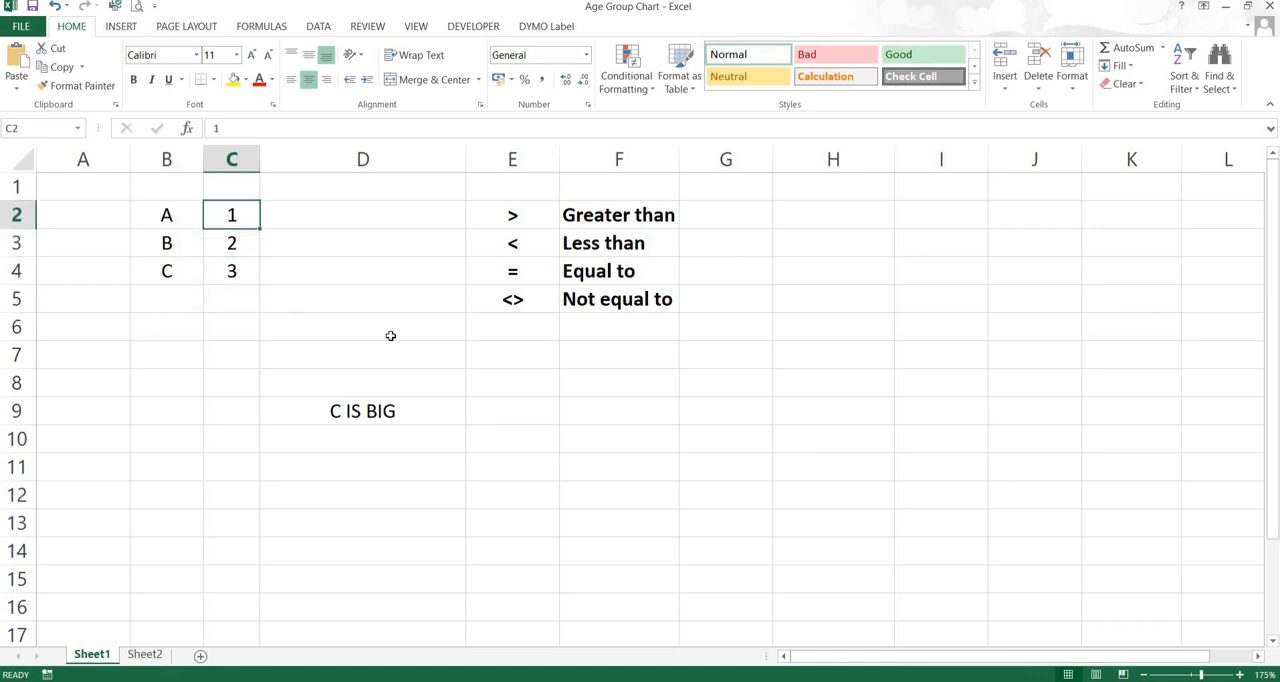
pyautogui.write('3')
pyautogui.press('Return')
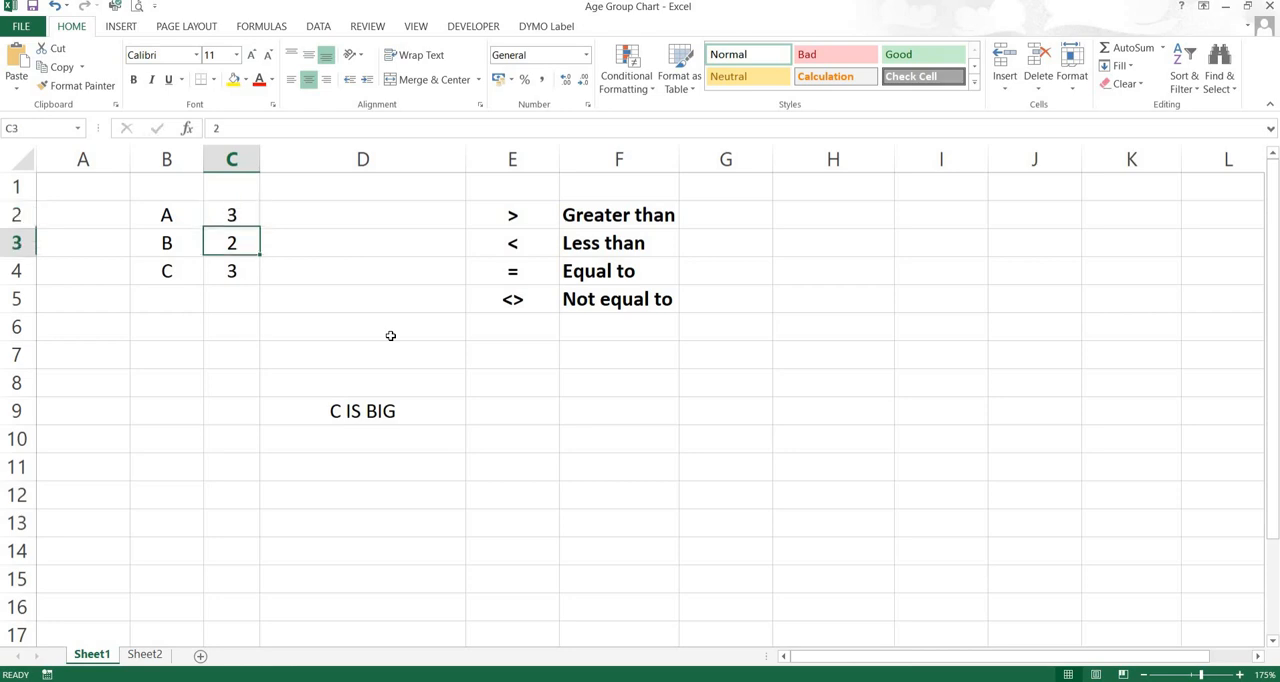
pyautogui.write('2')
pyautogui.press('Return')
pyautogui.write('1')
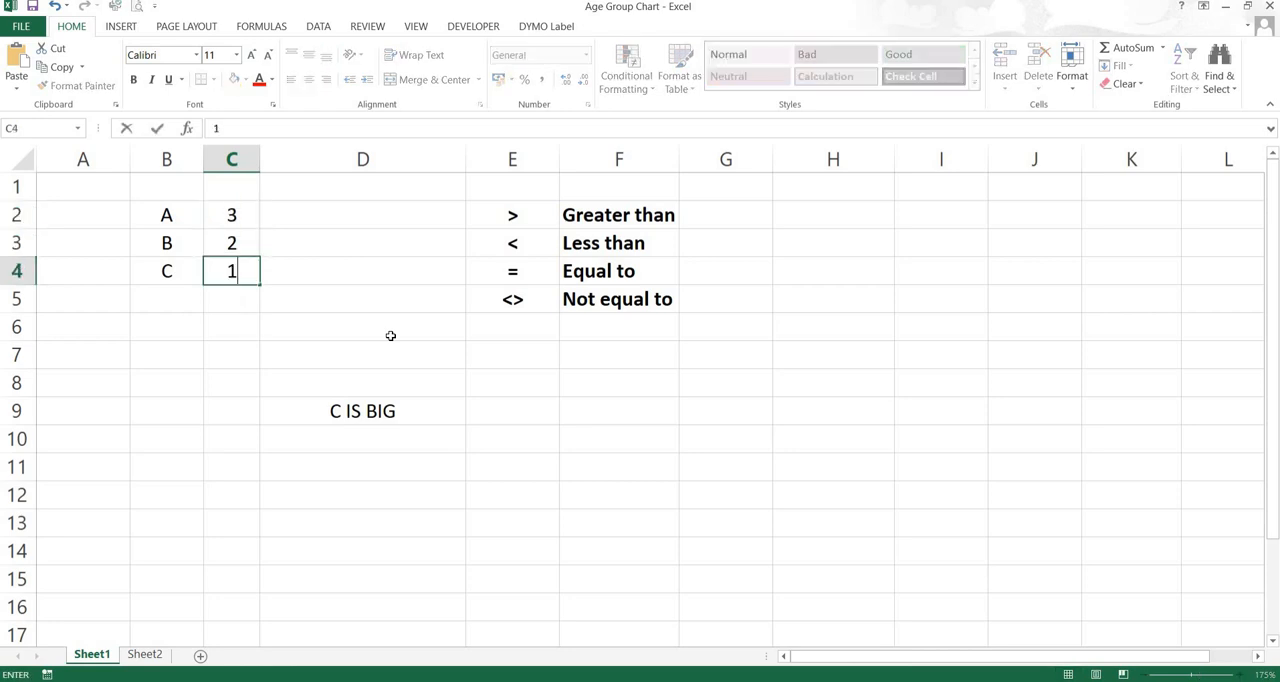
pyautogui.press('Return')
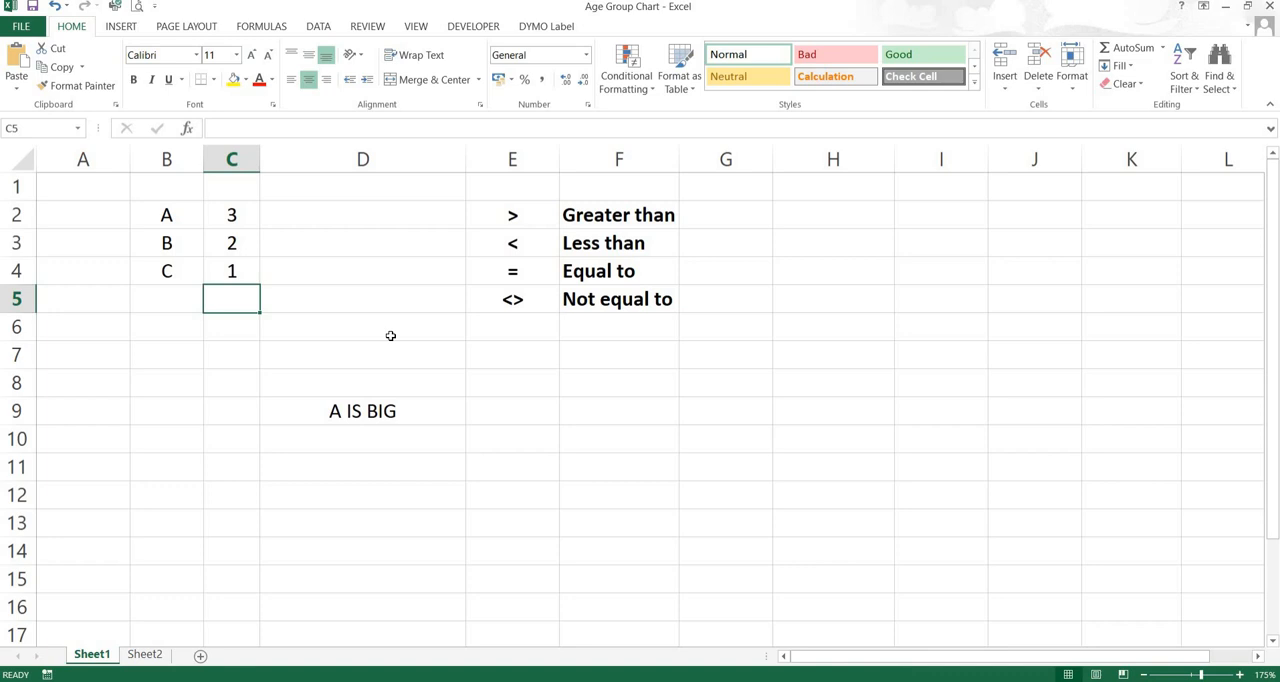
# Test the formula with B as the largest by setting A, B and C in C2:C4 to 1, 3 and 2
pyautogui.press('Up')
pyautogui.press('Up')
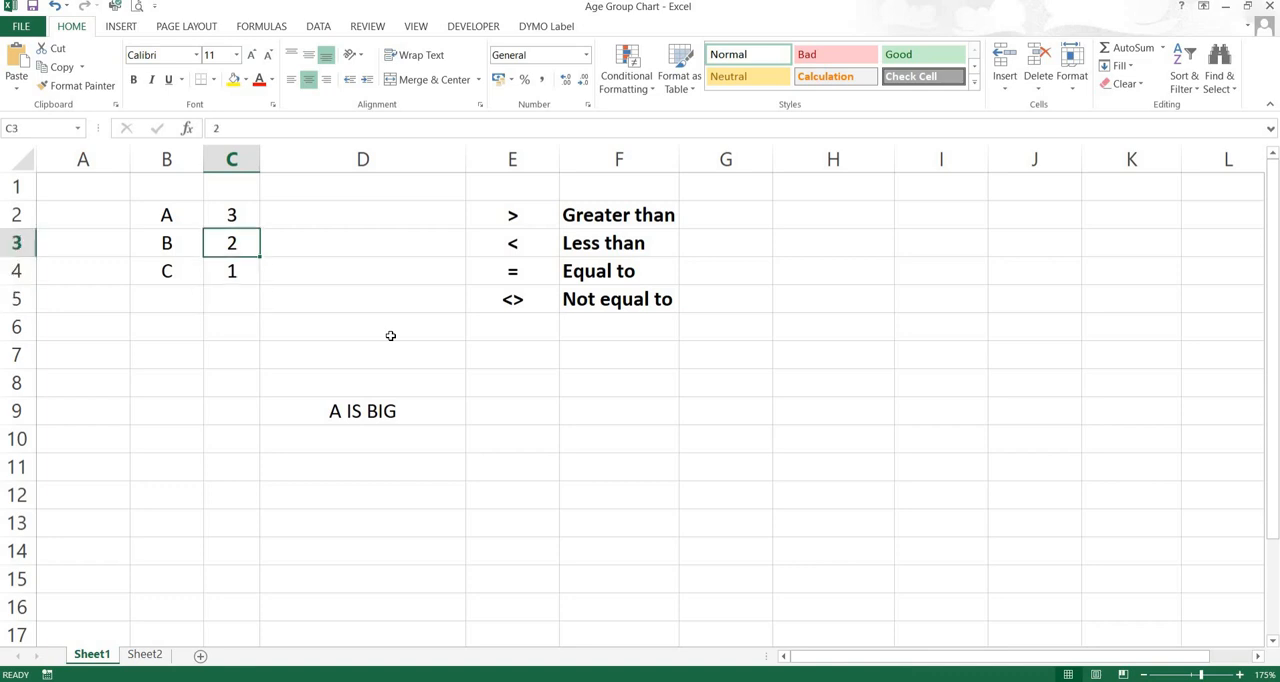
pyautogui.press('Up')
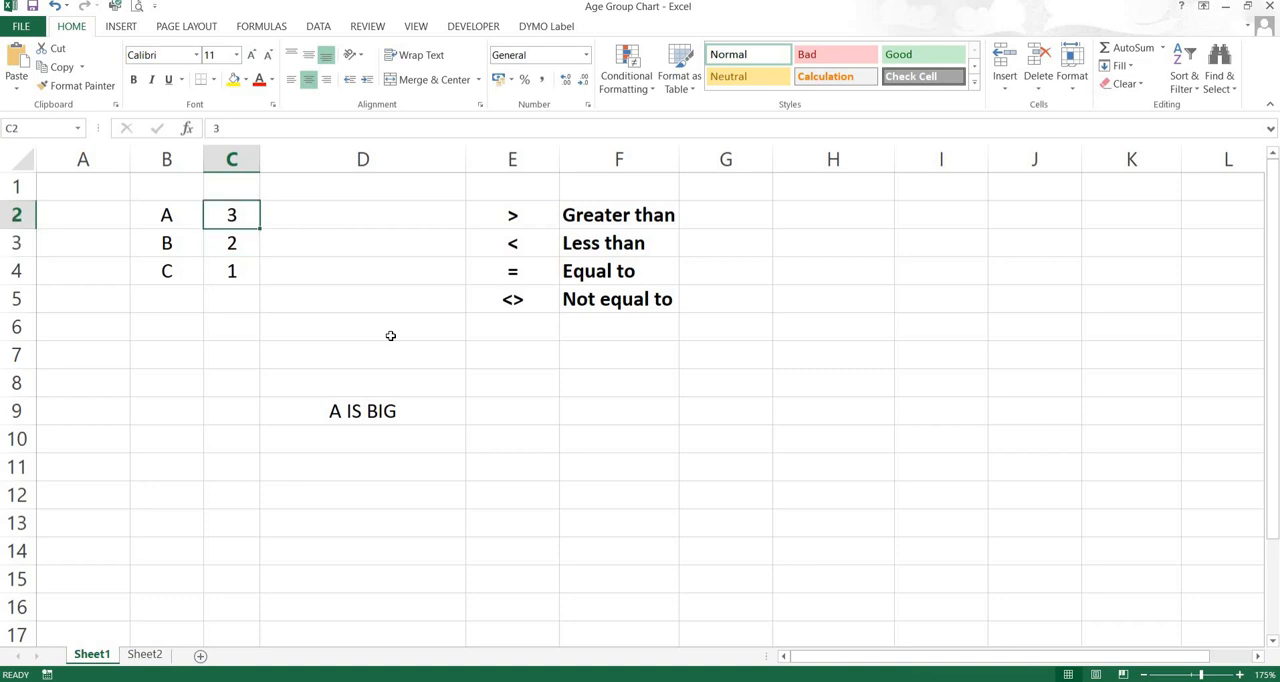
pyautogui.press('Down')
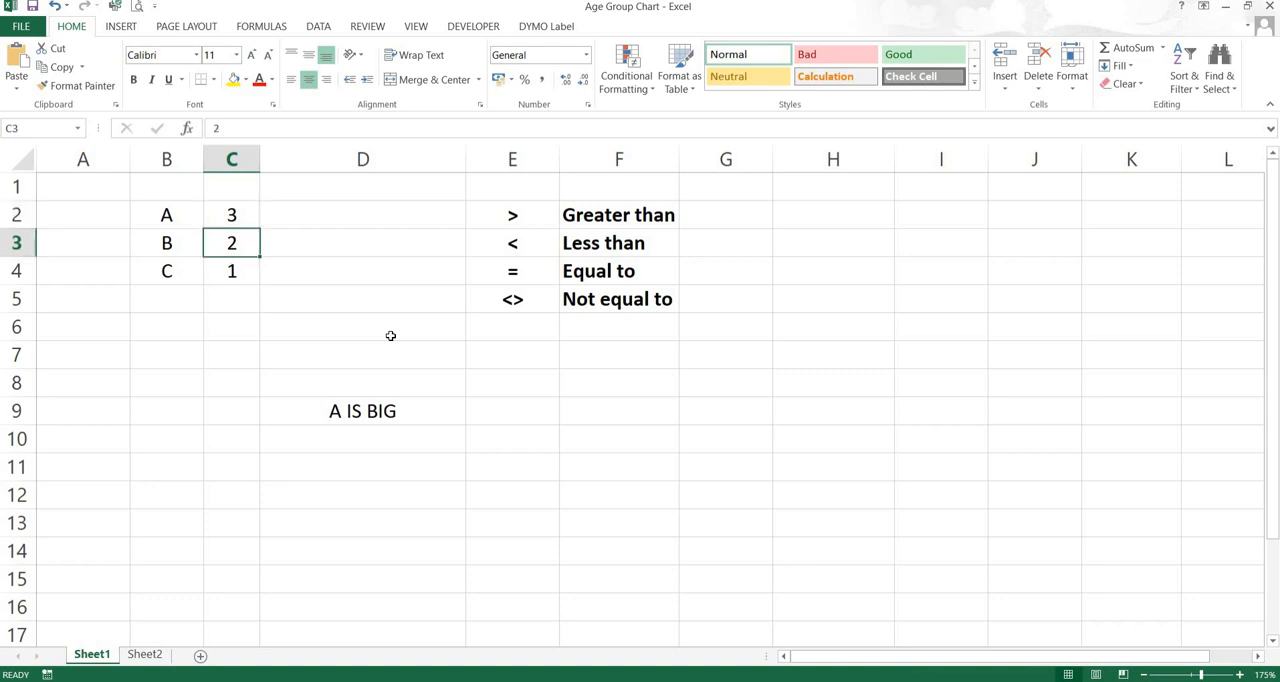
pyautogui.write('3')
pyautogui.press('Return')
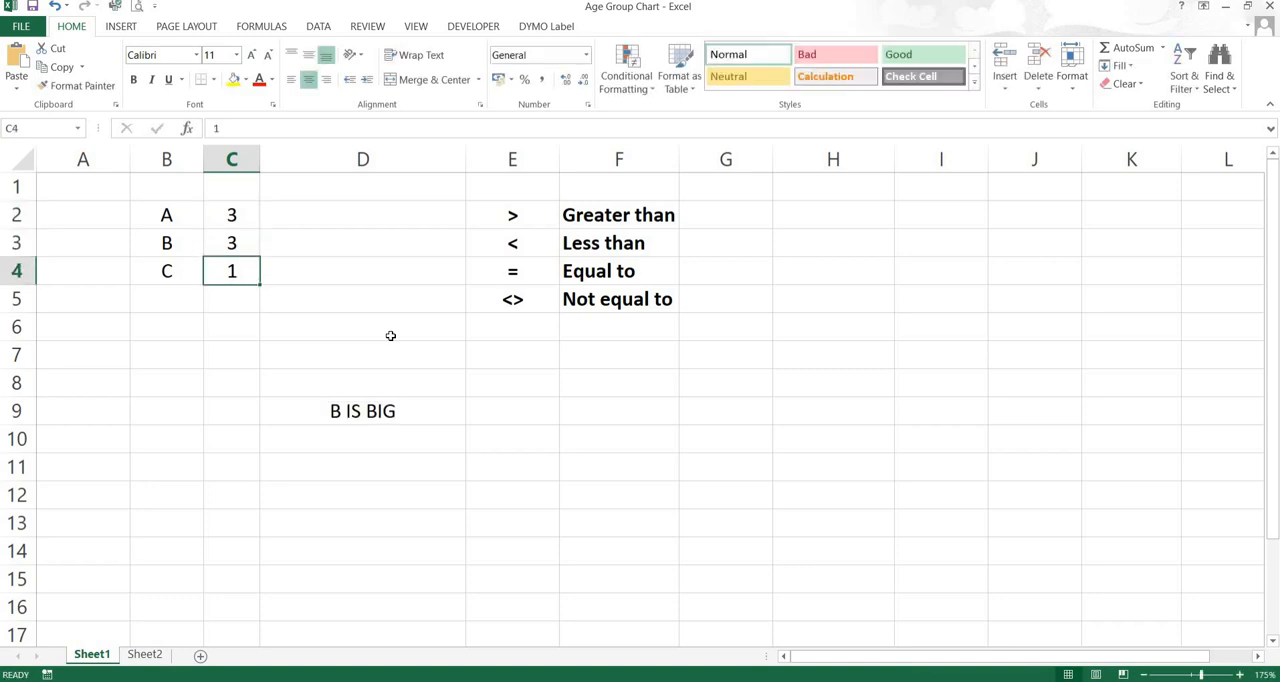
pyautogui.write('2')
pyautogui.press('Return')
pyautogui.press('Up')
pyautogui.press('Up')
pyautogui.press('Up')
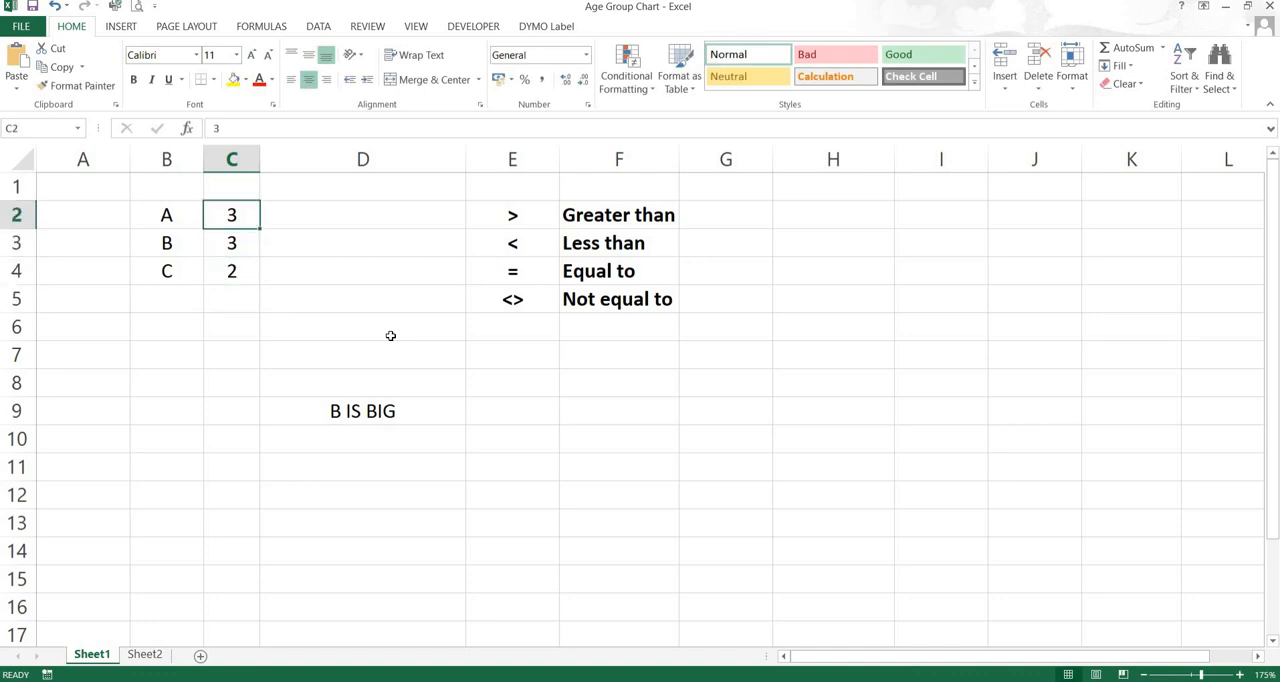
pyautogui.write('1')
pyautogui.press('Return')
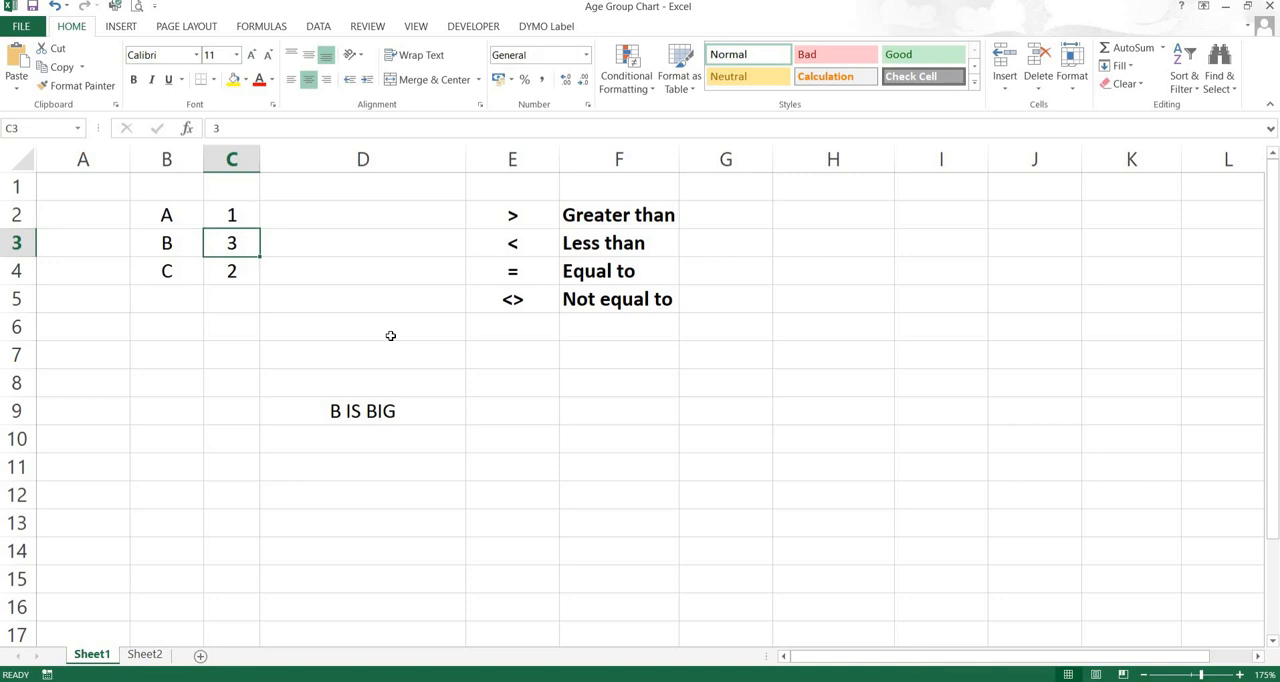
# Set B and C in C3:C4 to 1 to test the formula with all three values equal
pyautogui.press('Up')
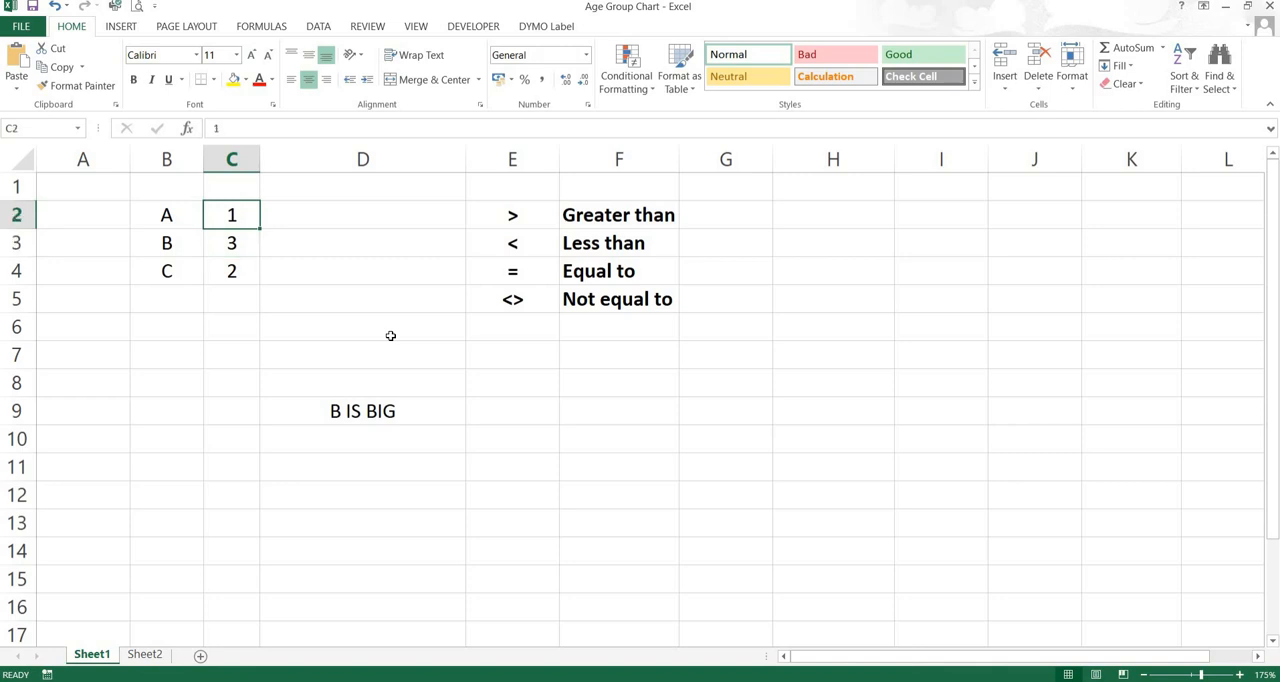
pyautogui.press('Down')
pyautogui.write('1')
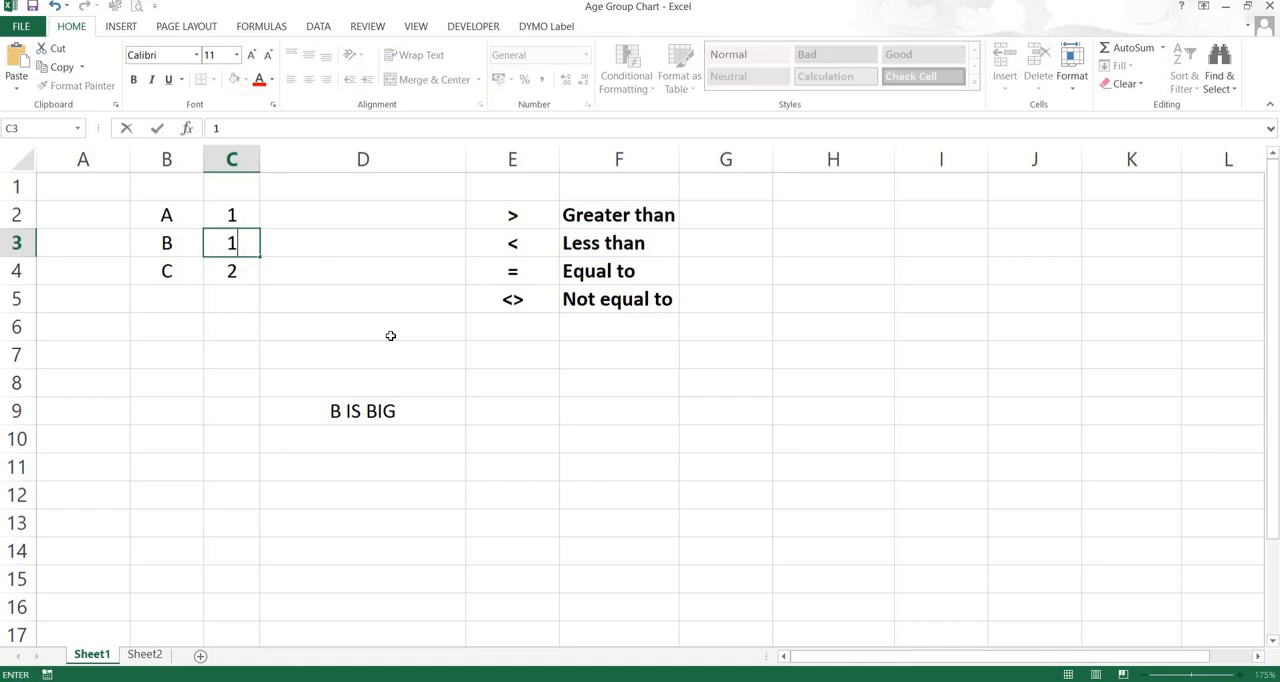
pyautogui.press('Return')
pyautogui.write('1')
pyautogui.press('Return')
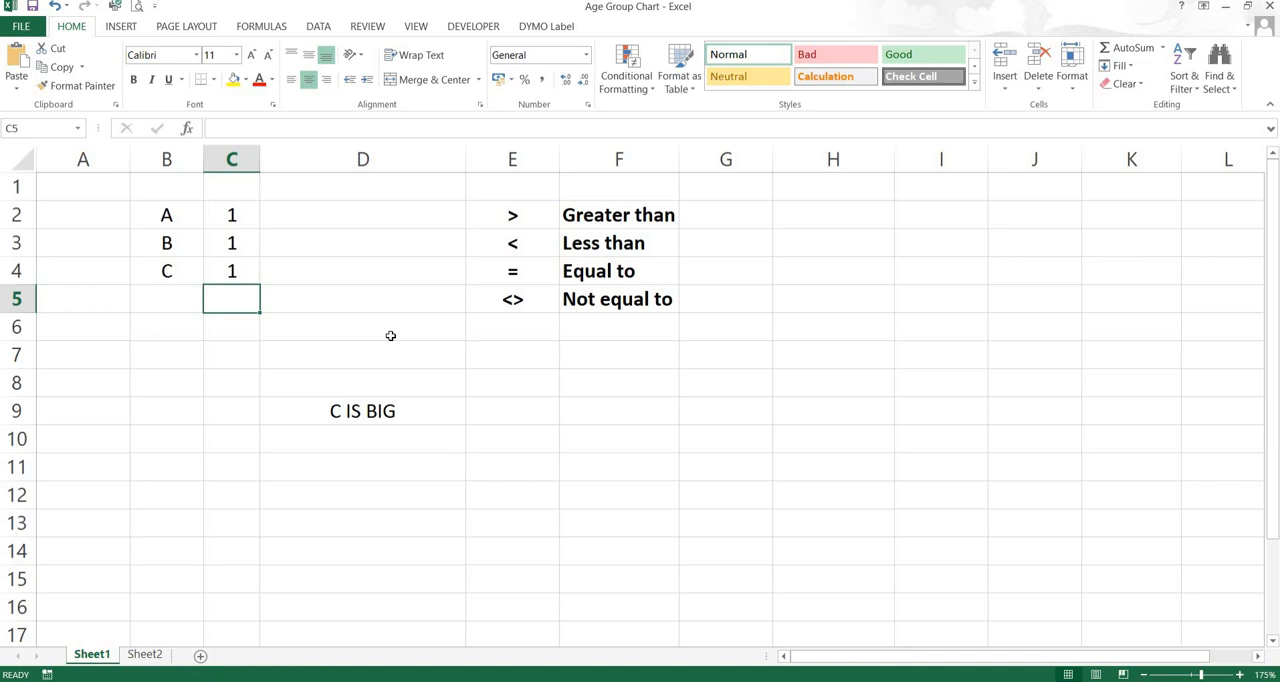
# Examine the nested IF formula in D9 and the cells it refers to
pyautogui.press('Down')
pyautogui.press('Down')
pyautogui.press('Down')
pyautogui.press('Down')
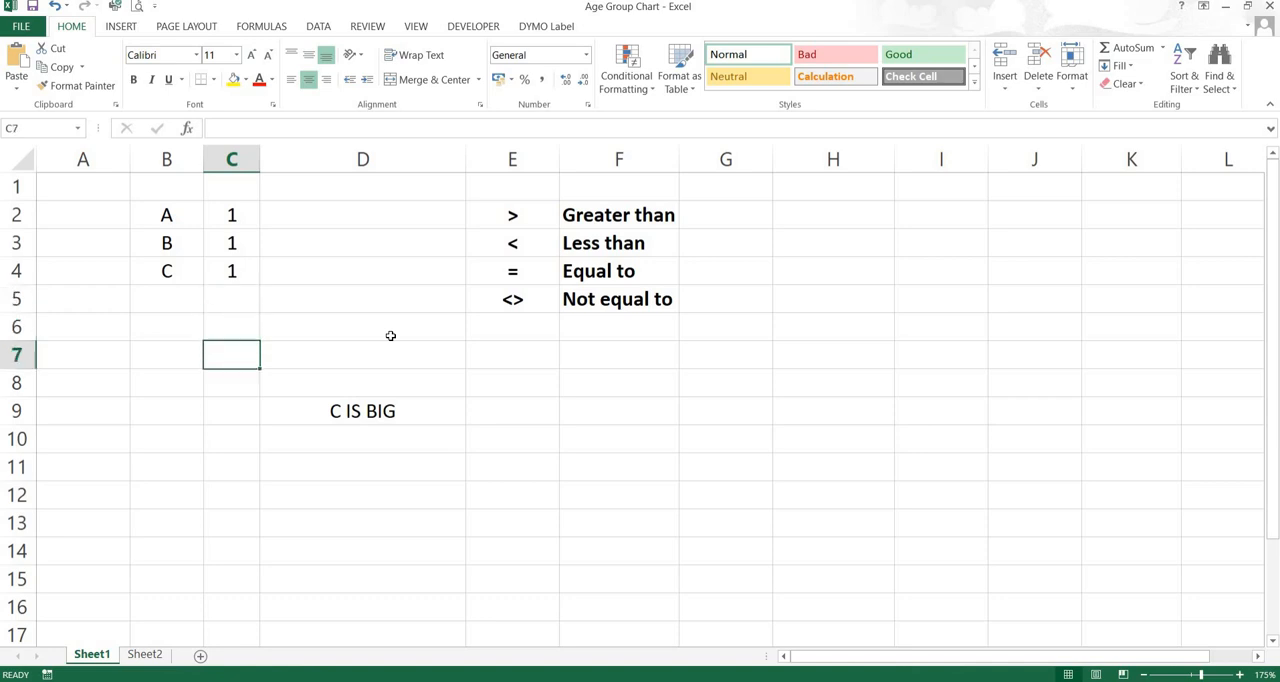
pyautogui.press('Right')
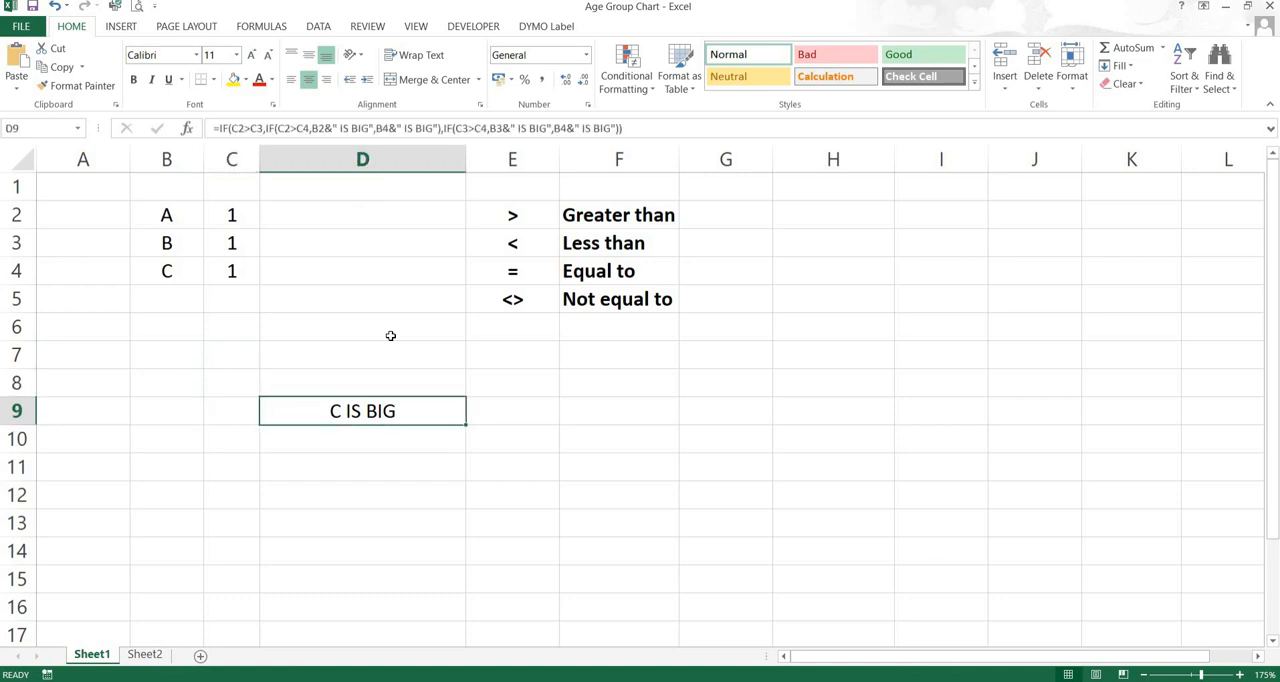
pyautogui.doubleClick(367, 413)
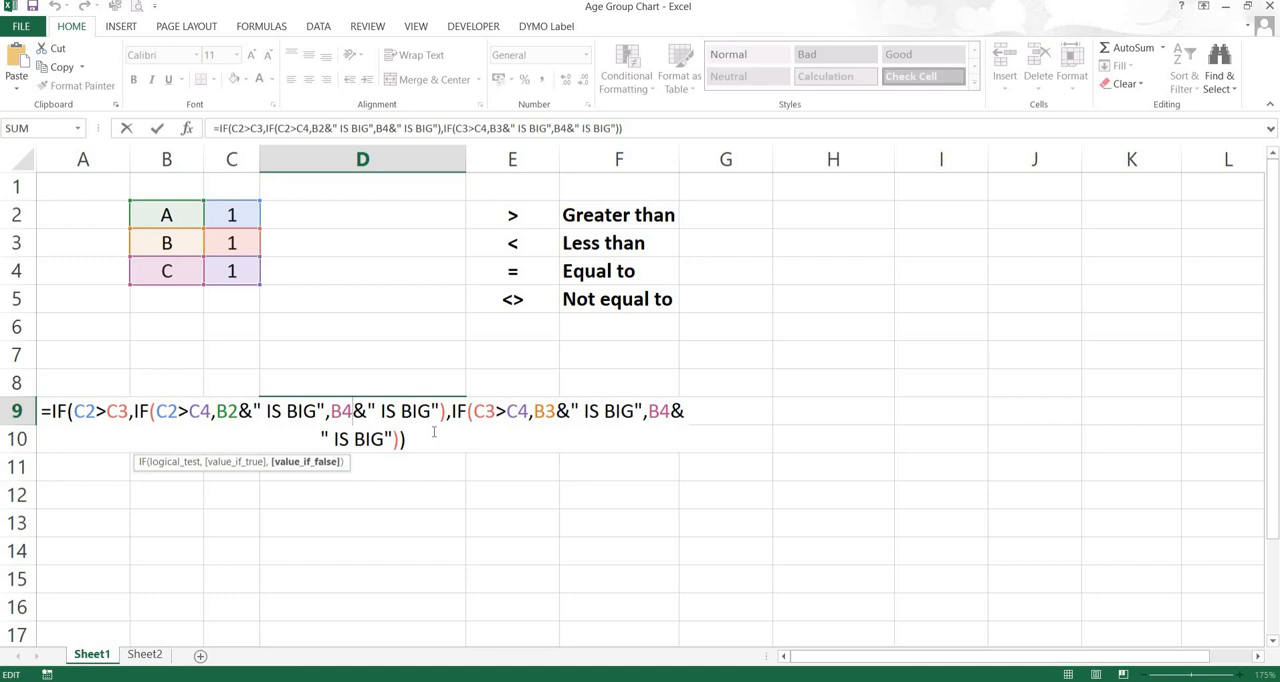
pyautogui.press('Return')
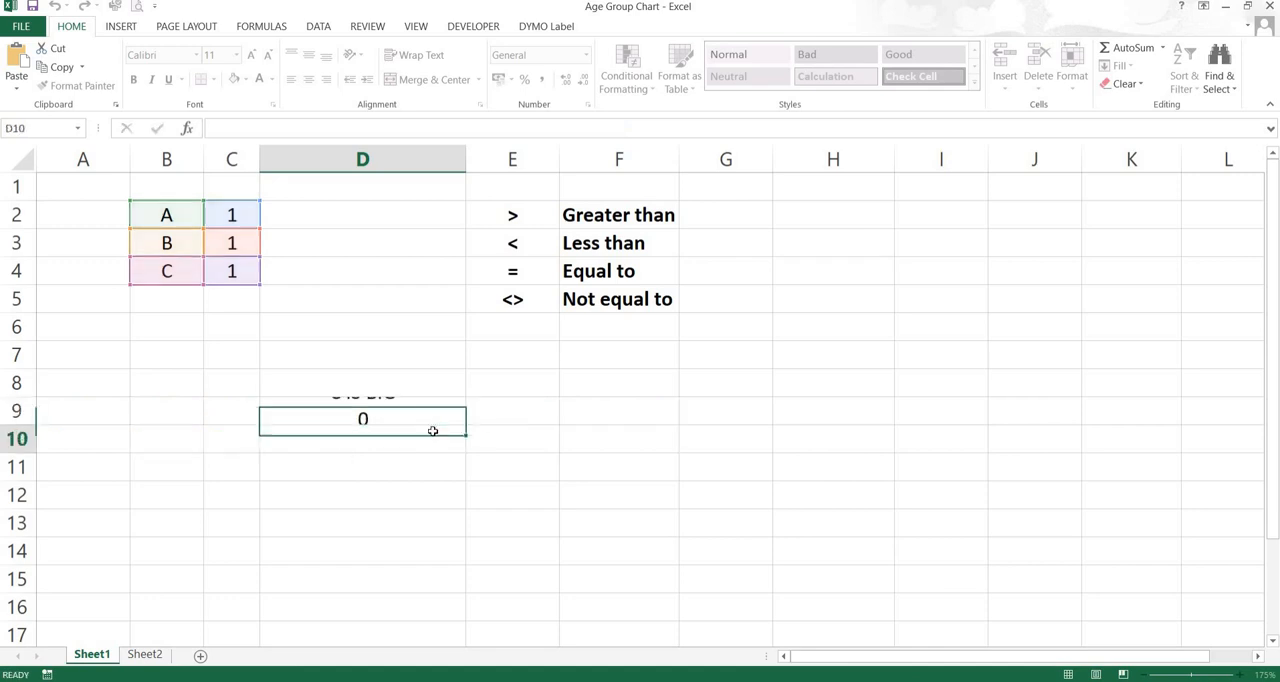
# Set A, B and C in C2:C4 to 10, 20 and 30
pyautogui.click(235, 213)
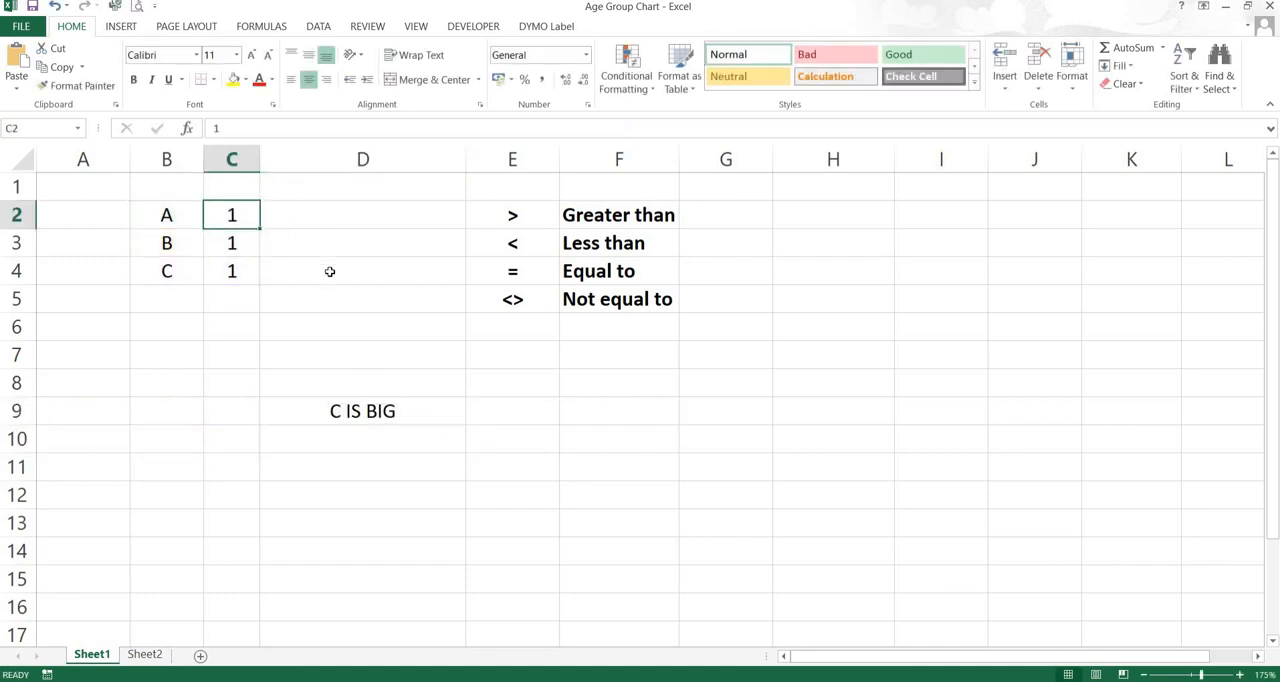
pyautogui.write('10')
pyautogui.press('Return')
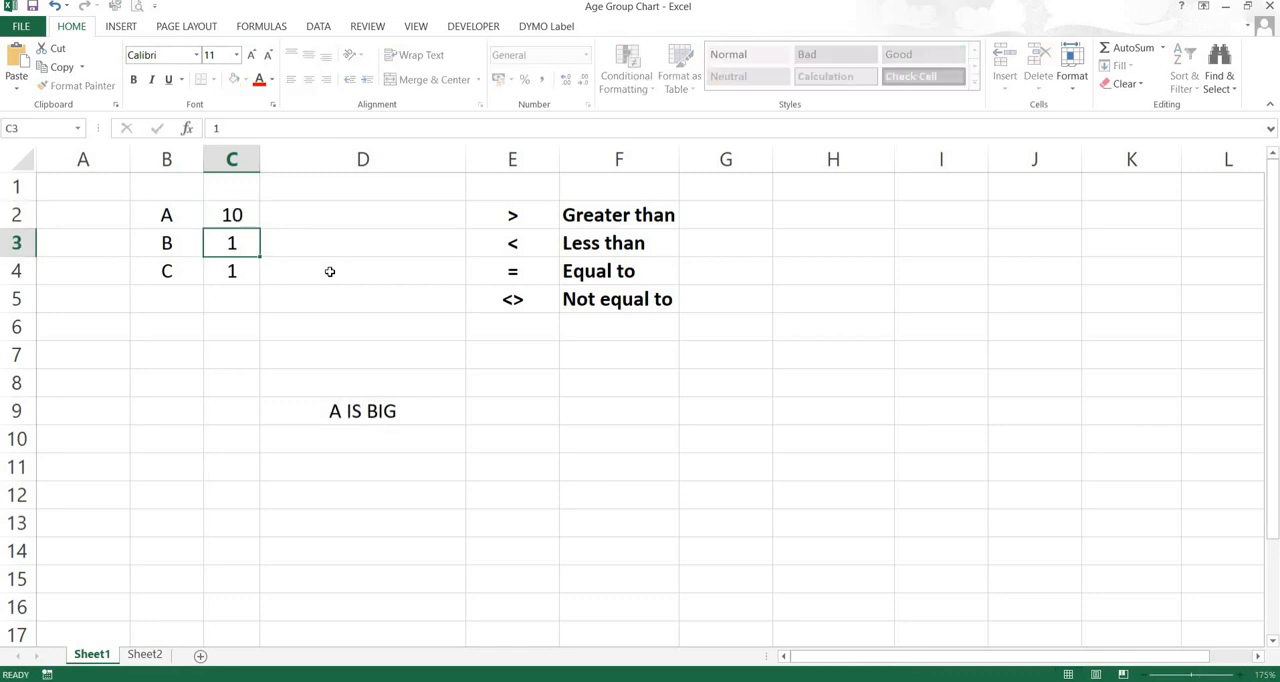
pyautogui.write('20')
pyautogui.press('Return')
pyautogui.write('30')
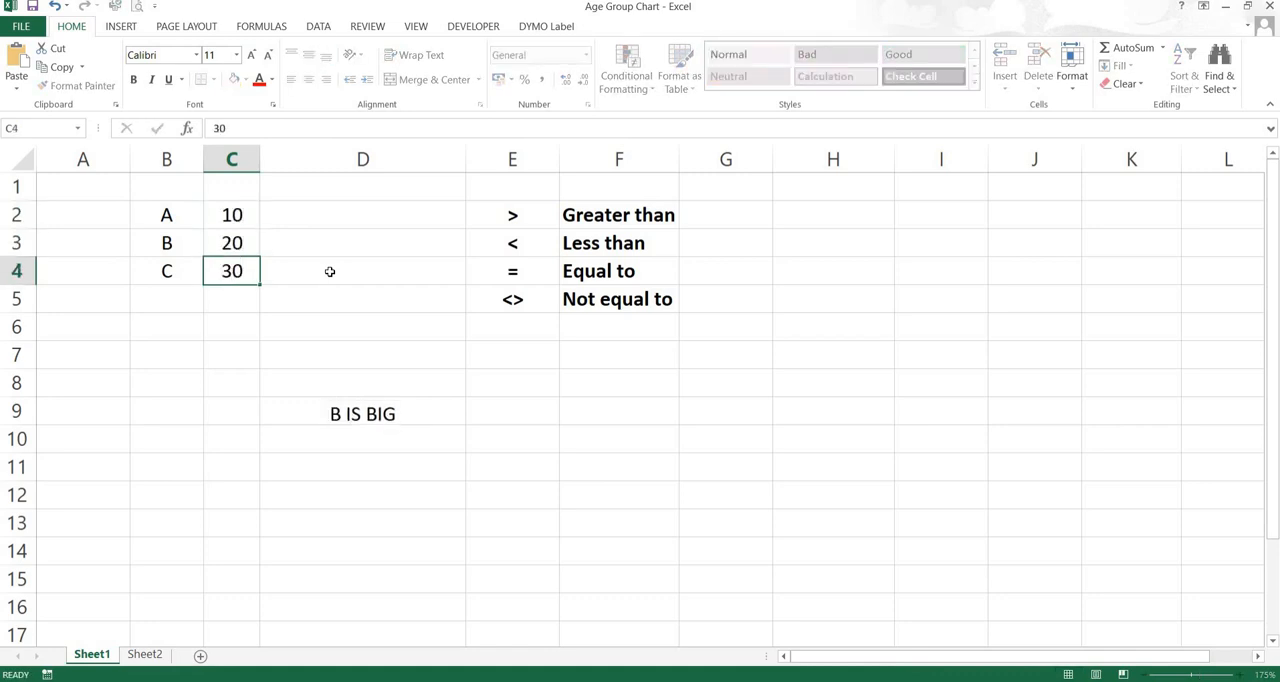
pyautogui.press('Return')
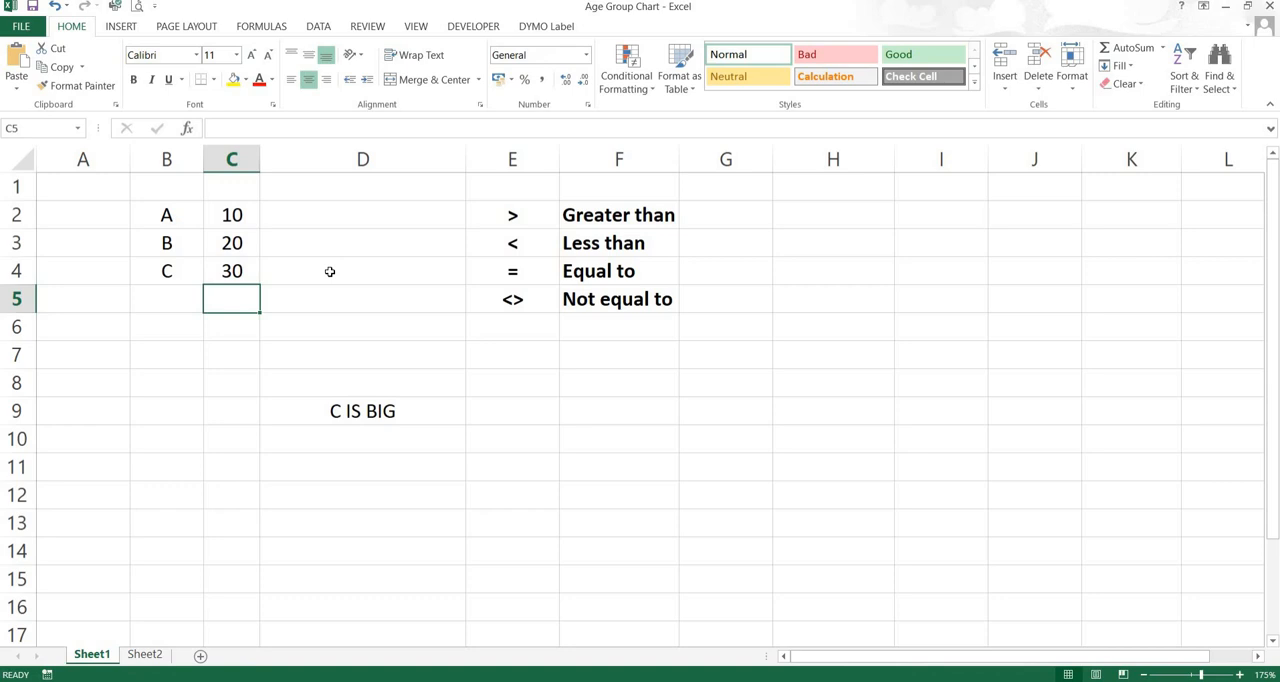
pyautogui.scroll(-1, 332, 272)
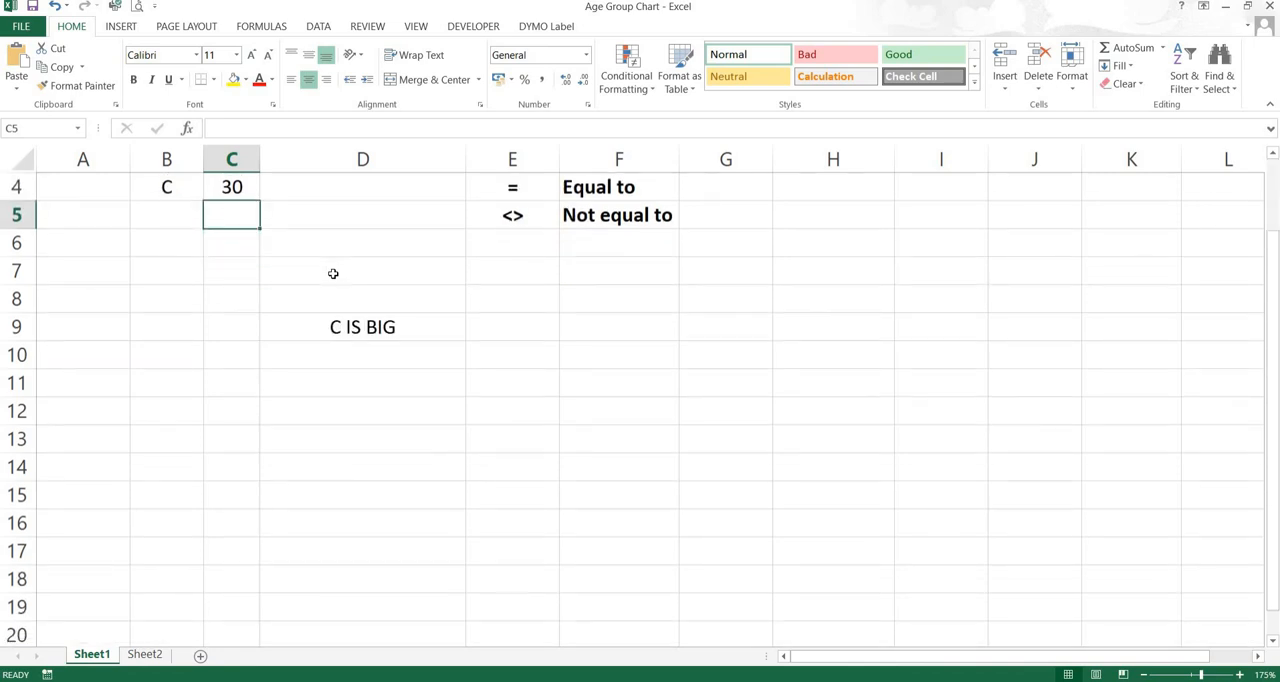
pyautogui.scroll(1, 390, 440)
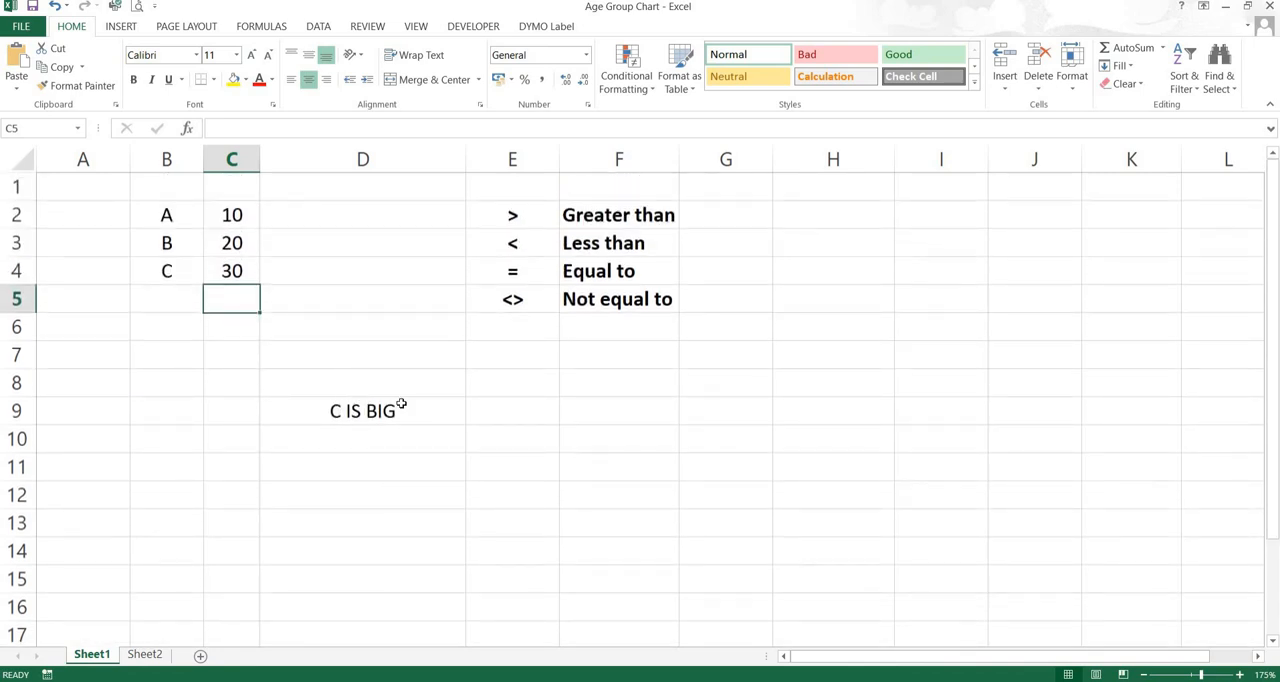
pyautogui.click(401, 395)
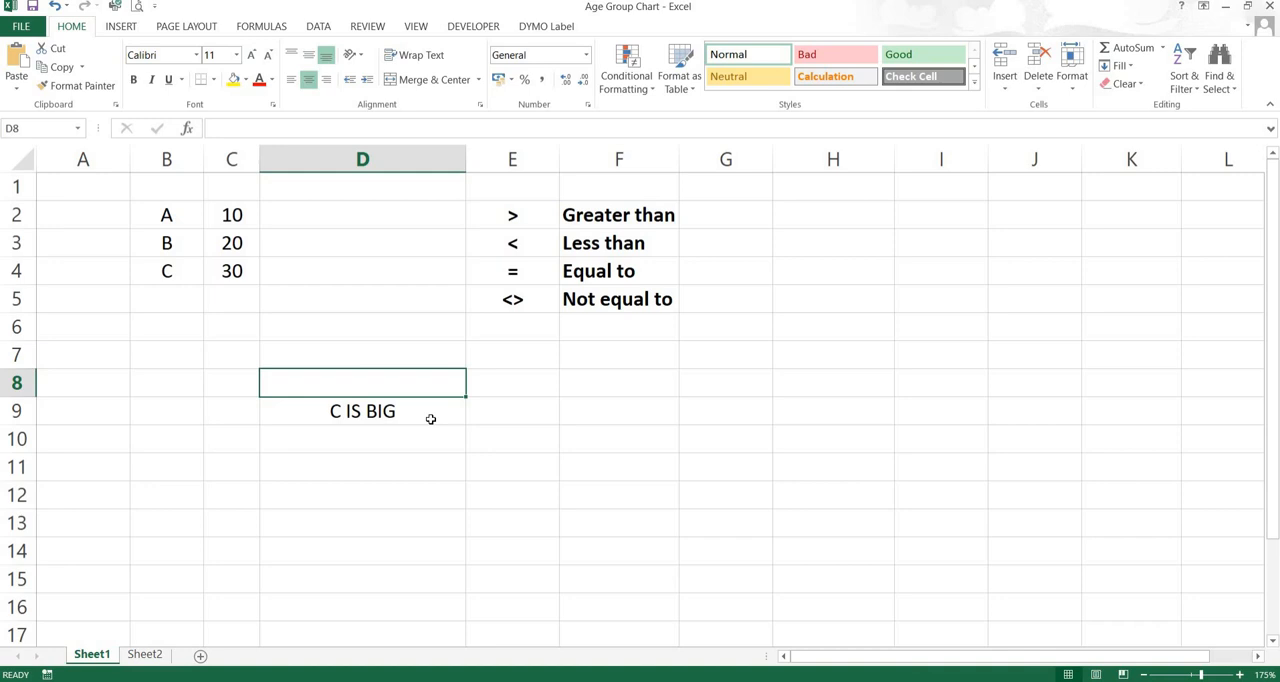
# Copy the > "Greater than" label from E2:F2 to E9:F9 and fill D9:F9 with yellow
pyautogui.moveTo(540, 215); pyautogui.dragTo(604, 213)
pyautogui.rightClick(604, 213)
pyautogui.click(640, 244)
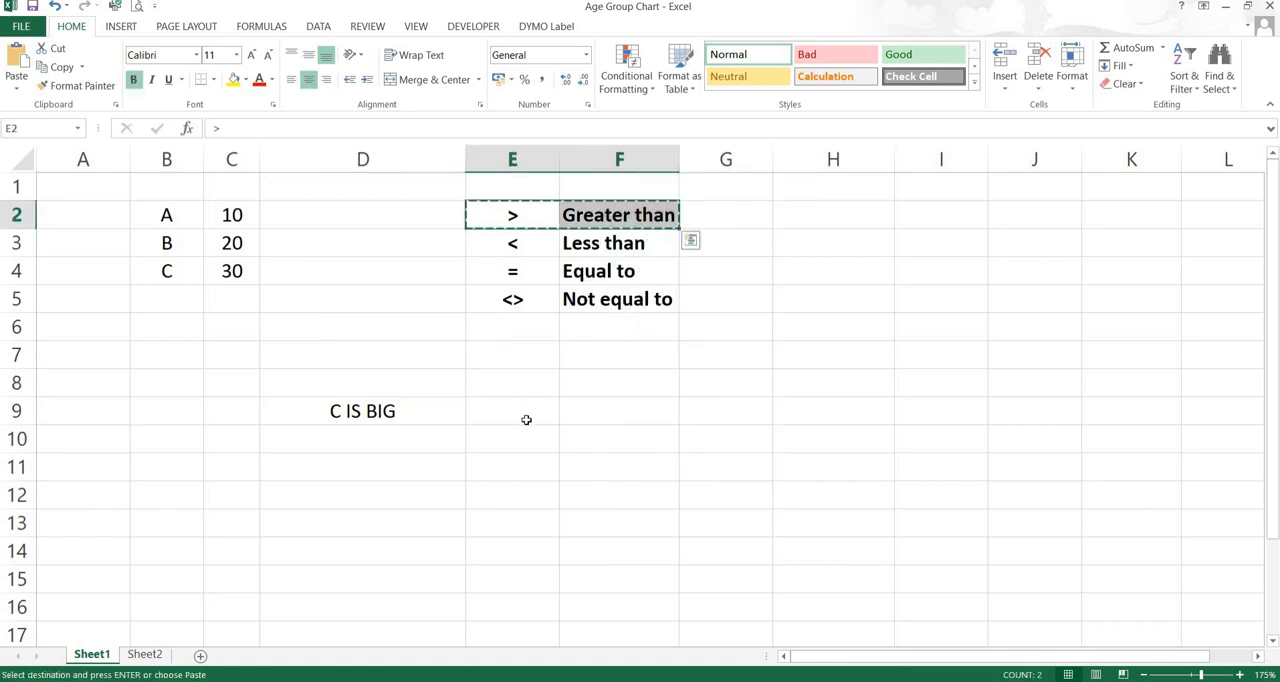
pyautogui.click(518, 419)
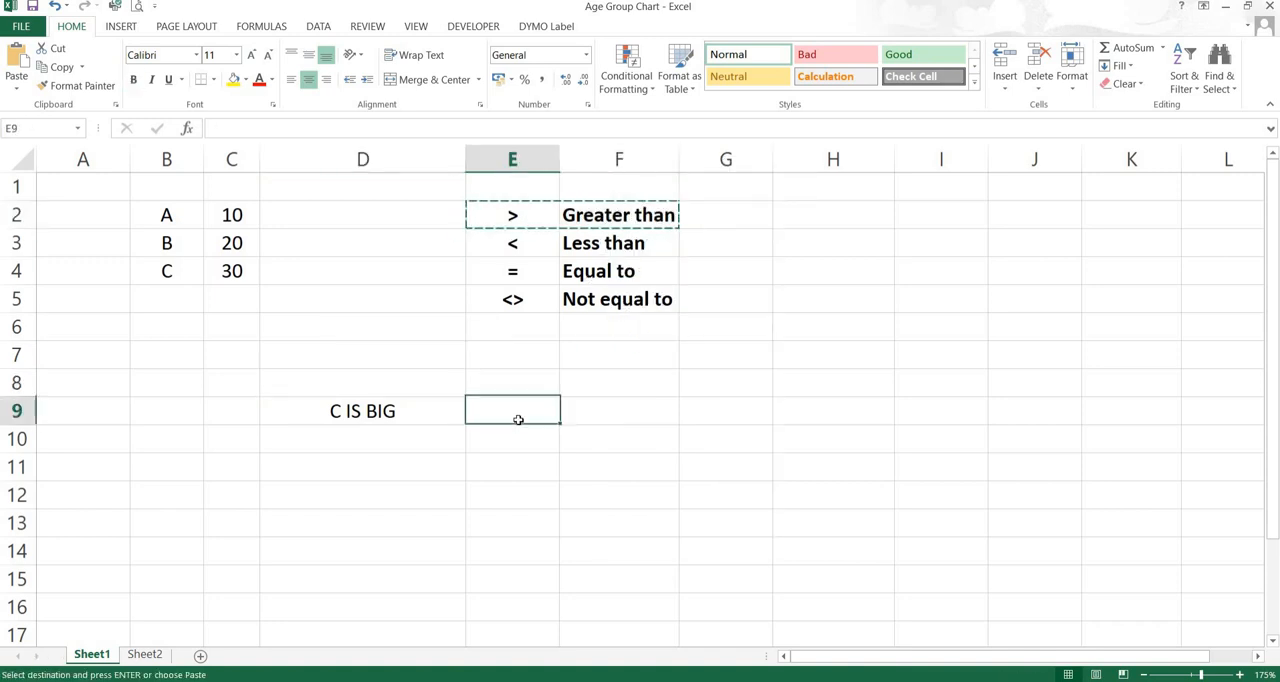
pyautogui.click(16, 62)
pyautogui.click(486, 462)
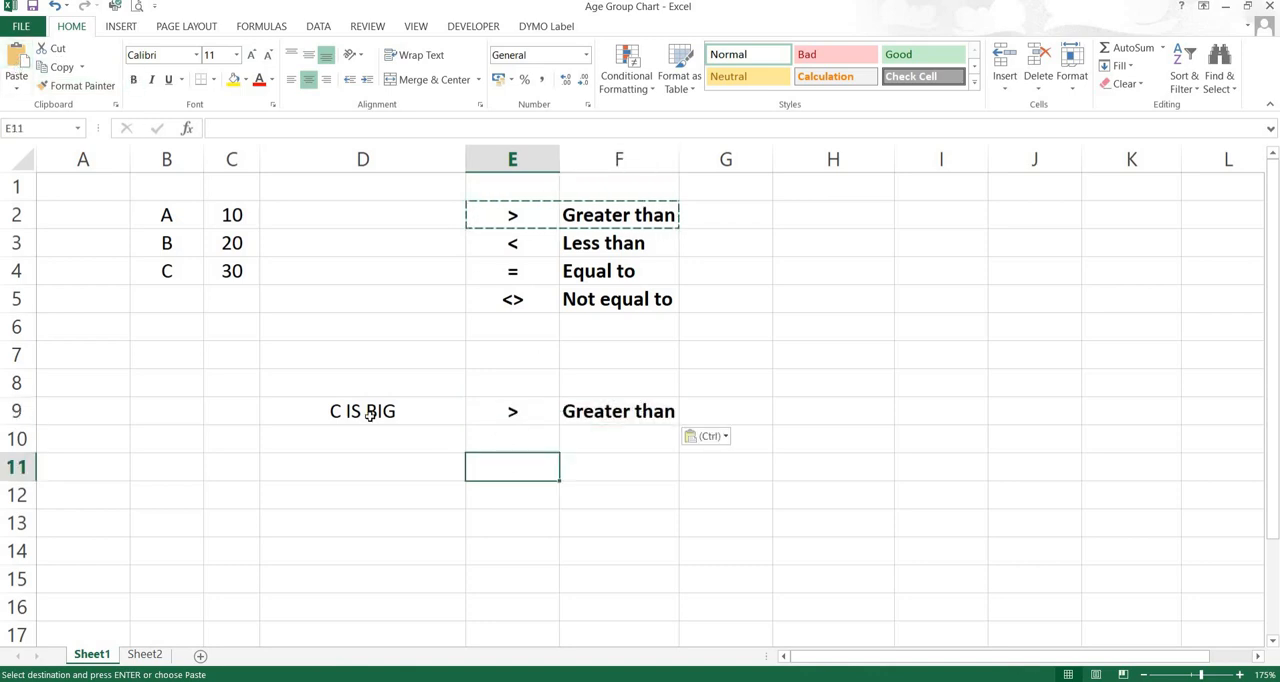
pyautogui.moveTo(322, 411); pyautogui.dragTo(640, 411)
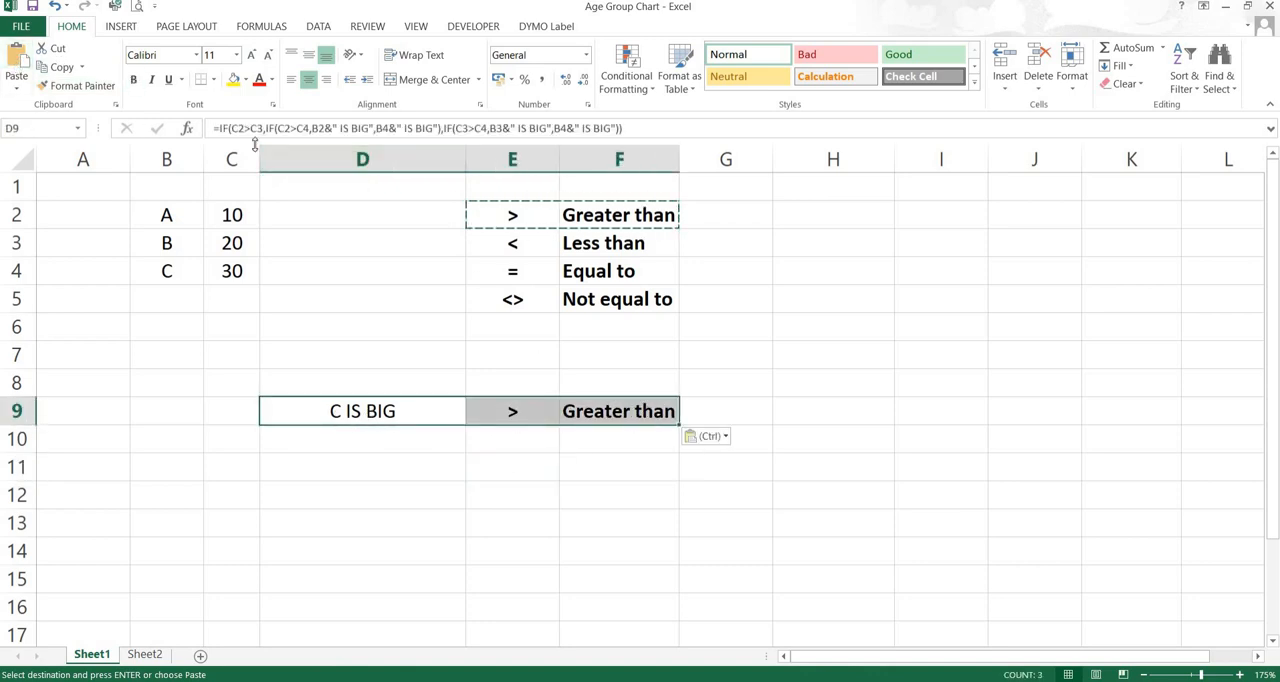
pyautogui.click(234, 81)
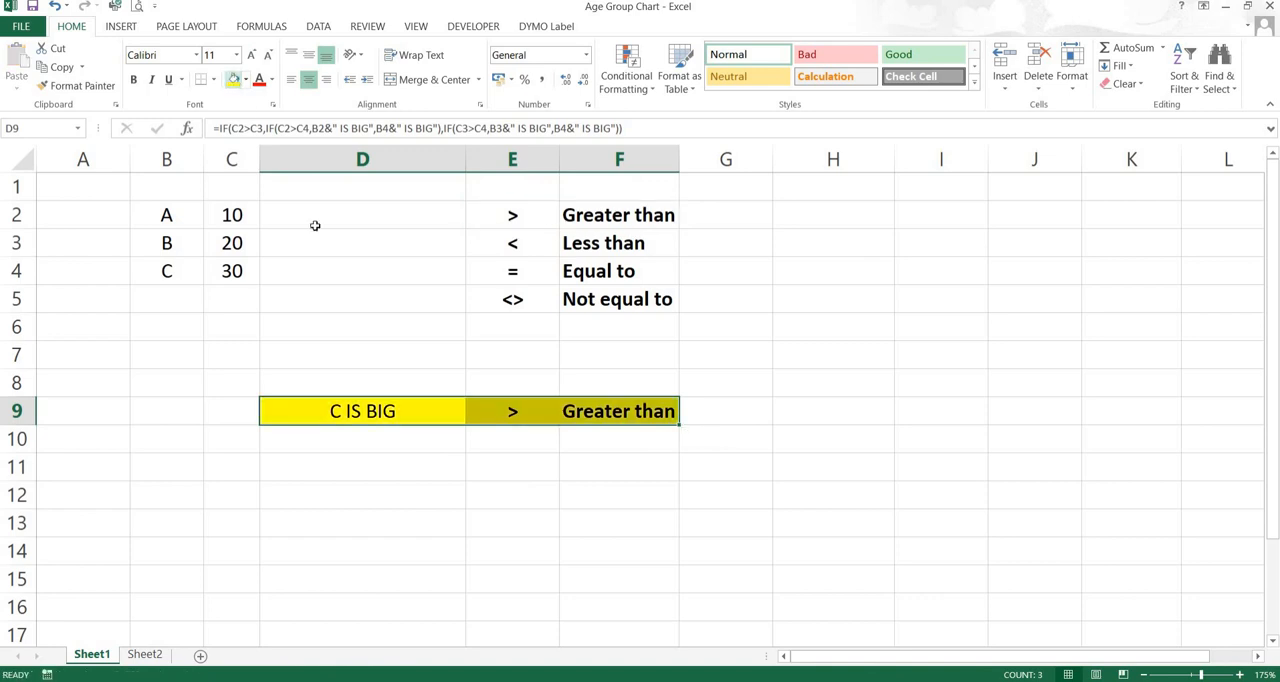
pyautogui.click(288, 356)
# Copy the = "Equal to" label from E4:F4 to E7:F7 and fill the copy with yellow
pyautogui.moveTo(500, 276); pyautogui.dragTo(590, 272)
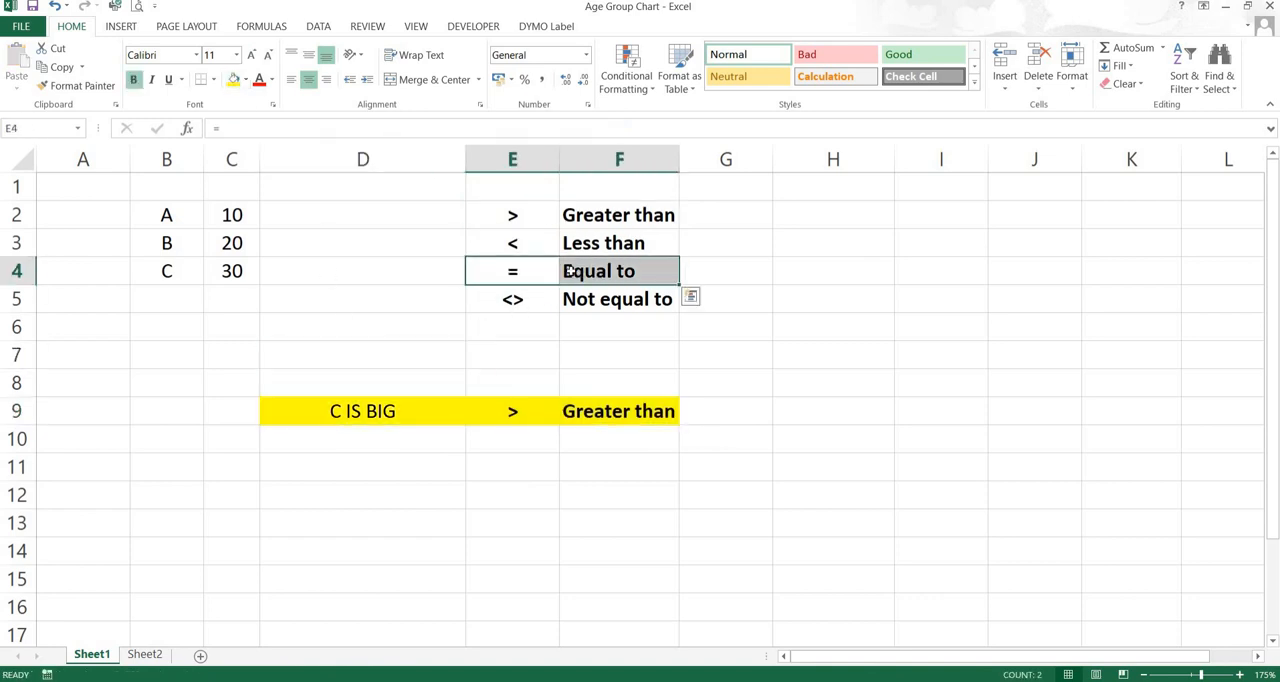
pyautogui.rightClick(575, 272)
pyautogui.click(608, 302)
pyautogui.click(500, 354)
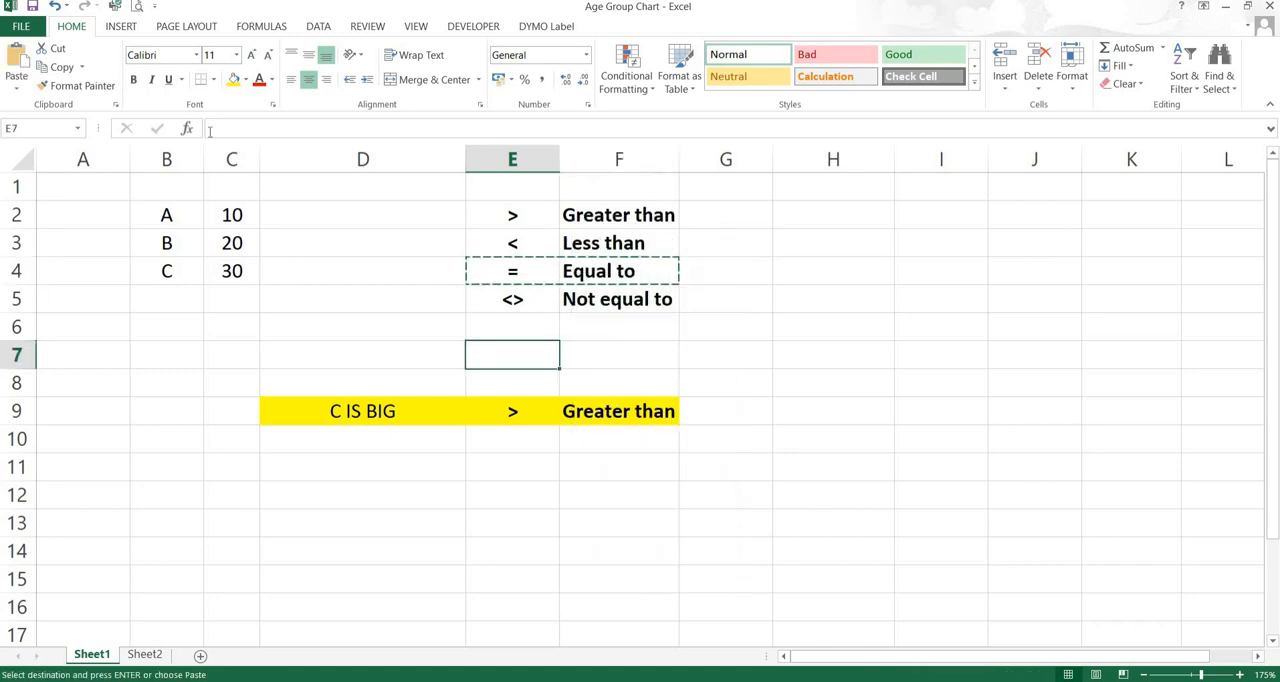
pyautogui.click(16, 60)
pyautogui.click(233, 80)
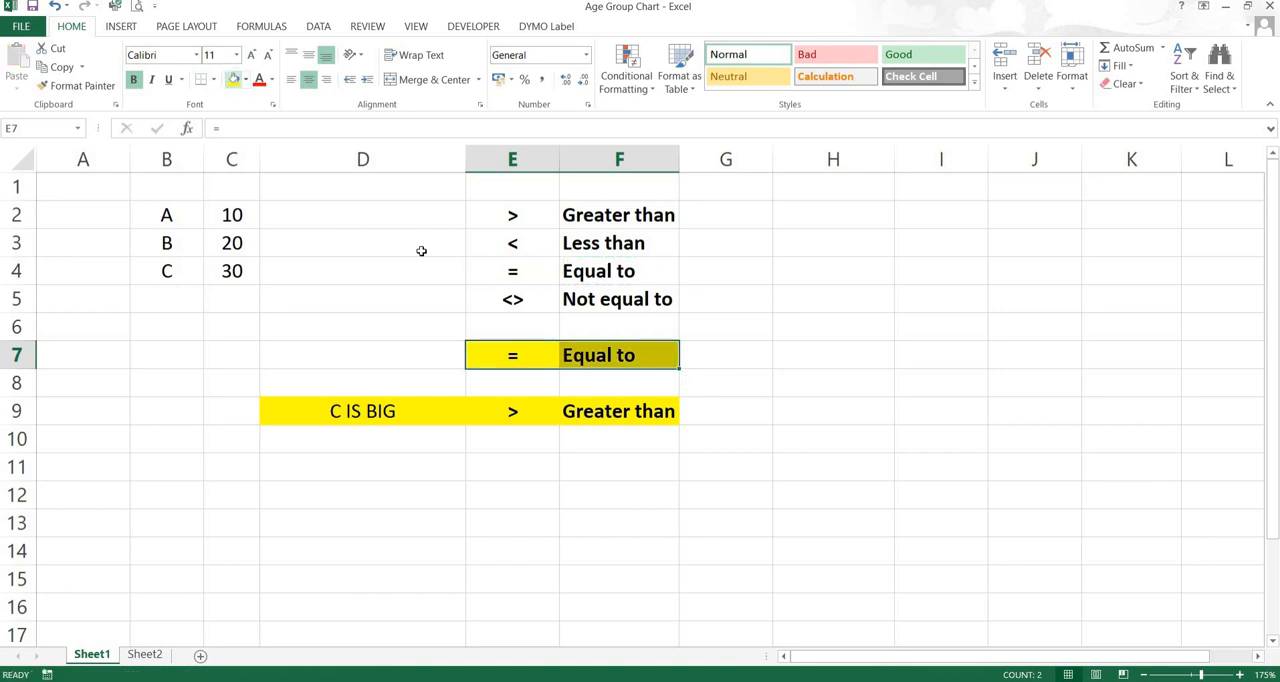
# Start an IF formula in D7 with a nested AND function as its logical test
pyautogui.click(368, 354)
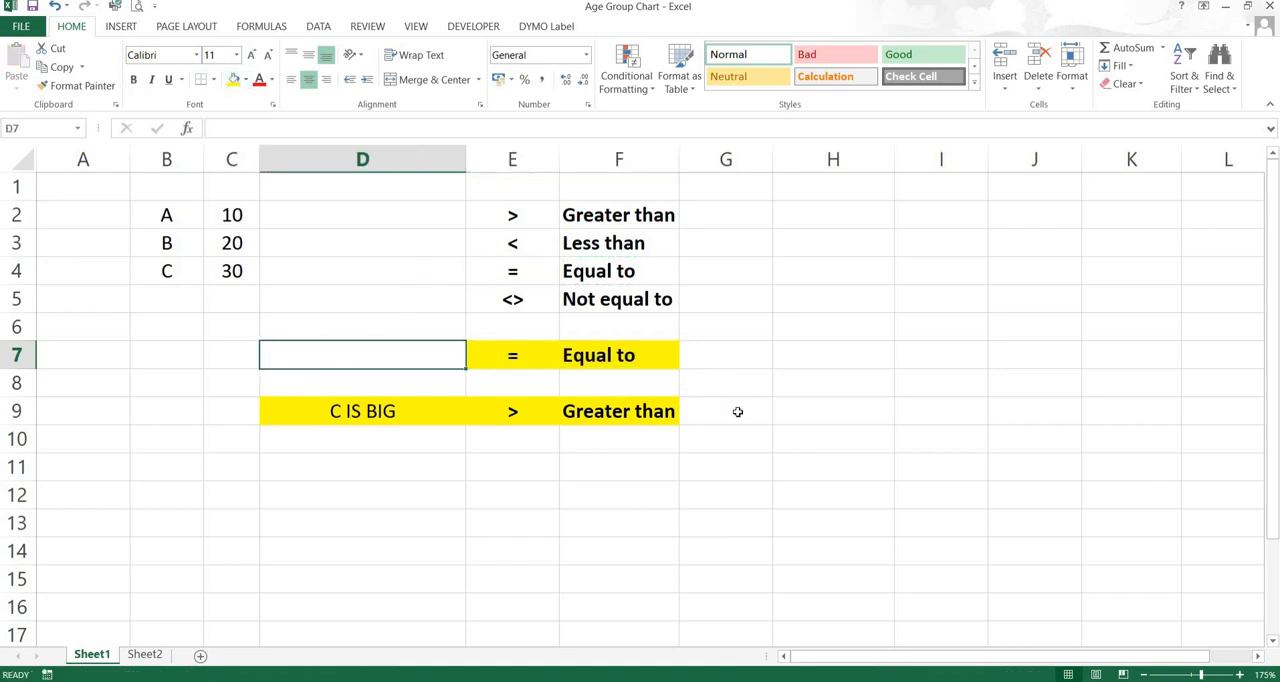
pyautogui.write('=IFo')
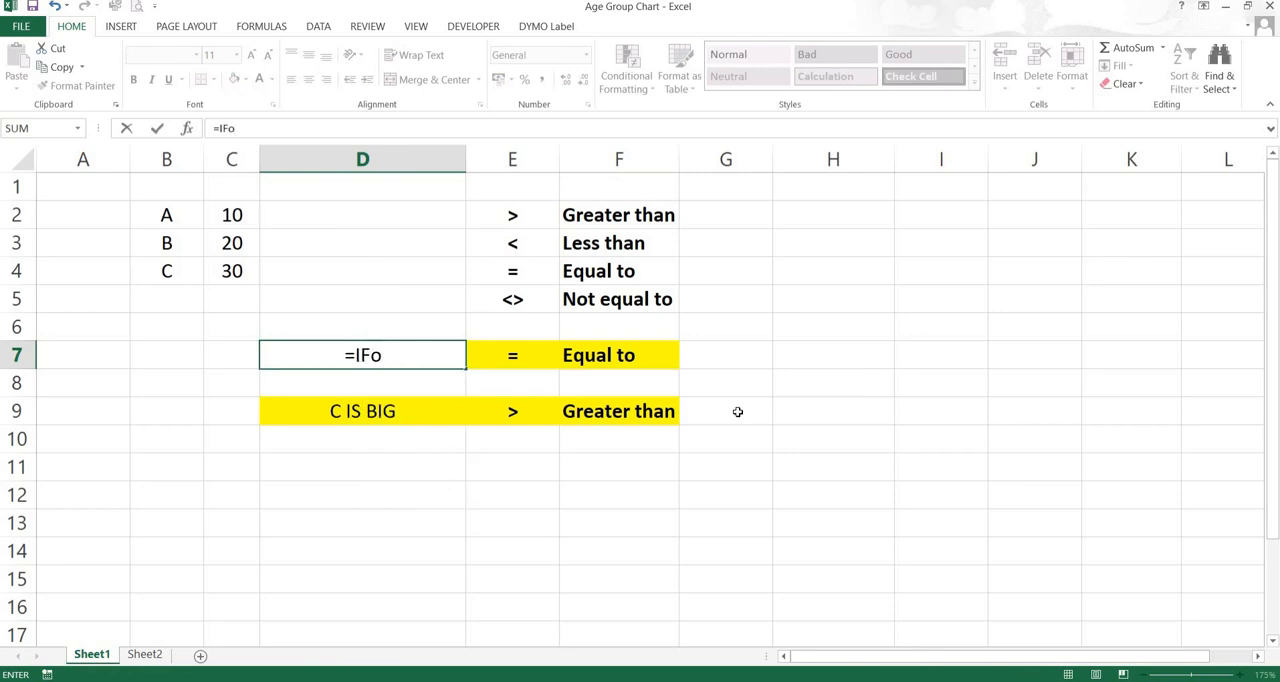
pyautogui.press('BackSpace')
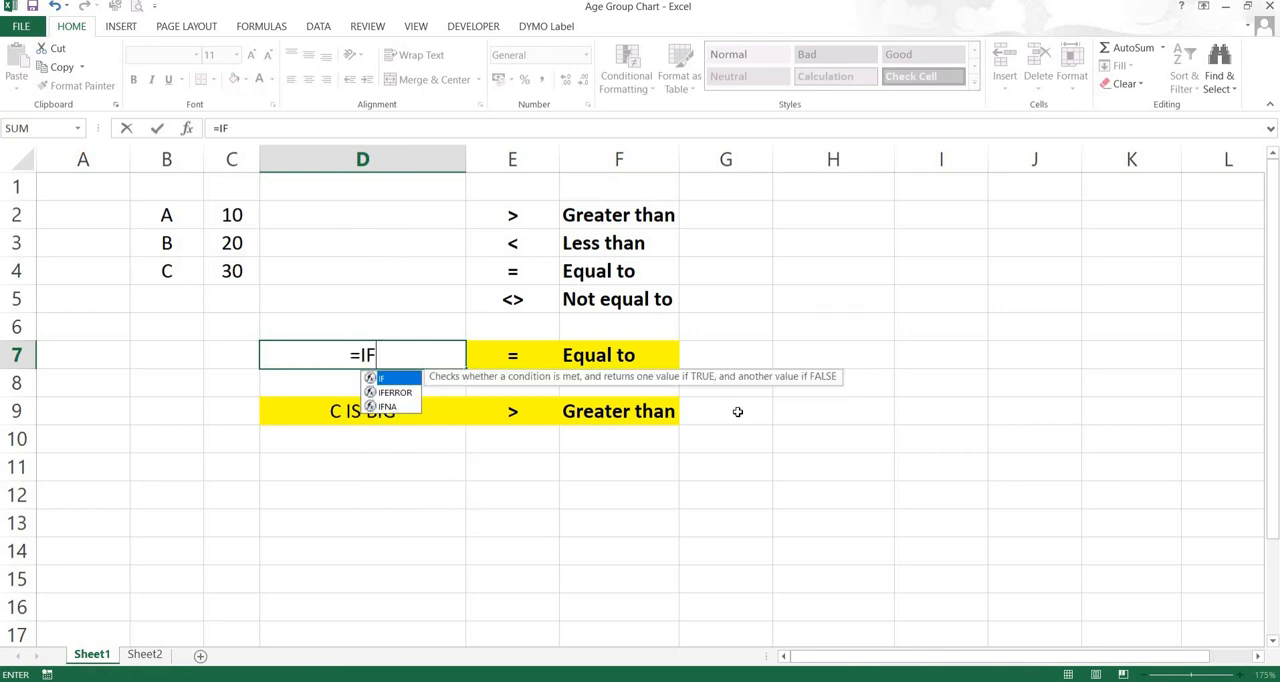
pyautogui.write('(')
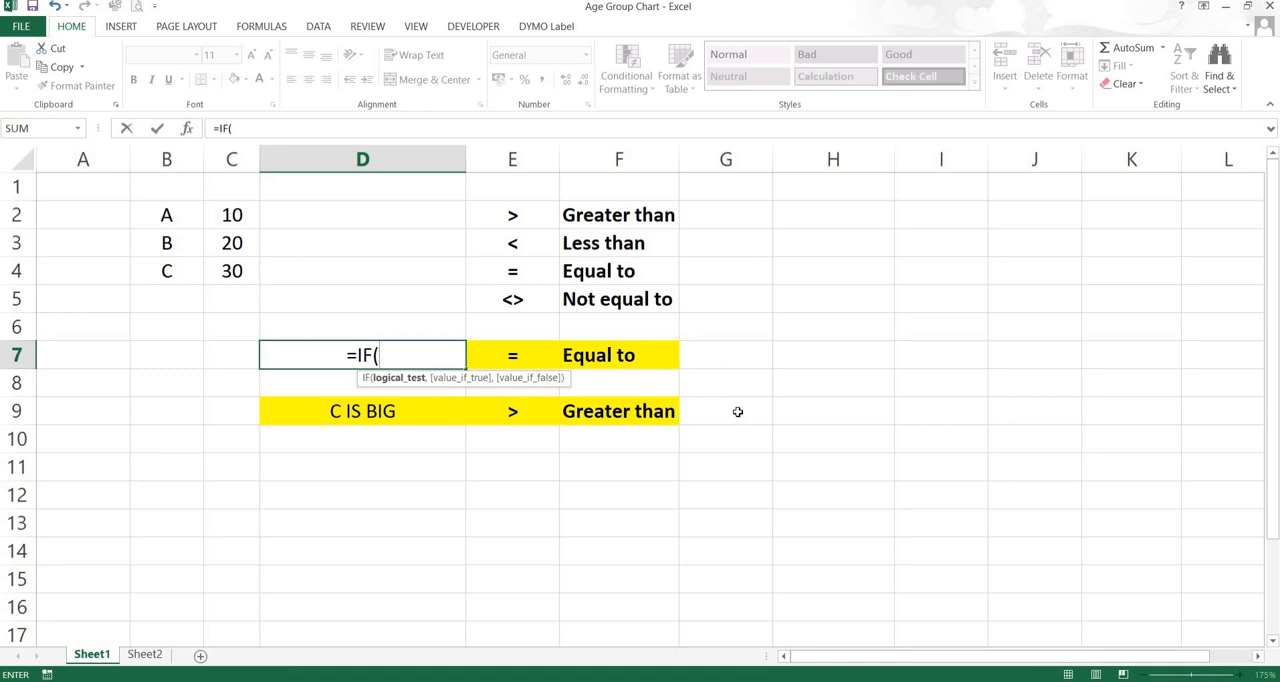
pyautogui.write('AND')
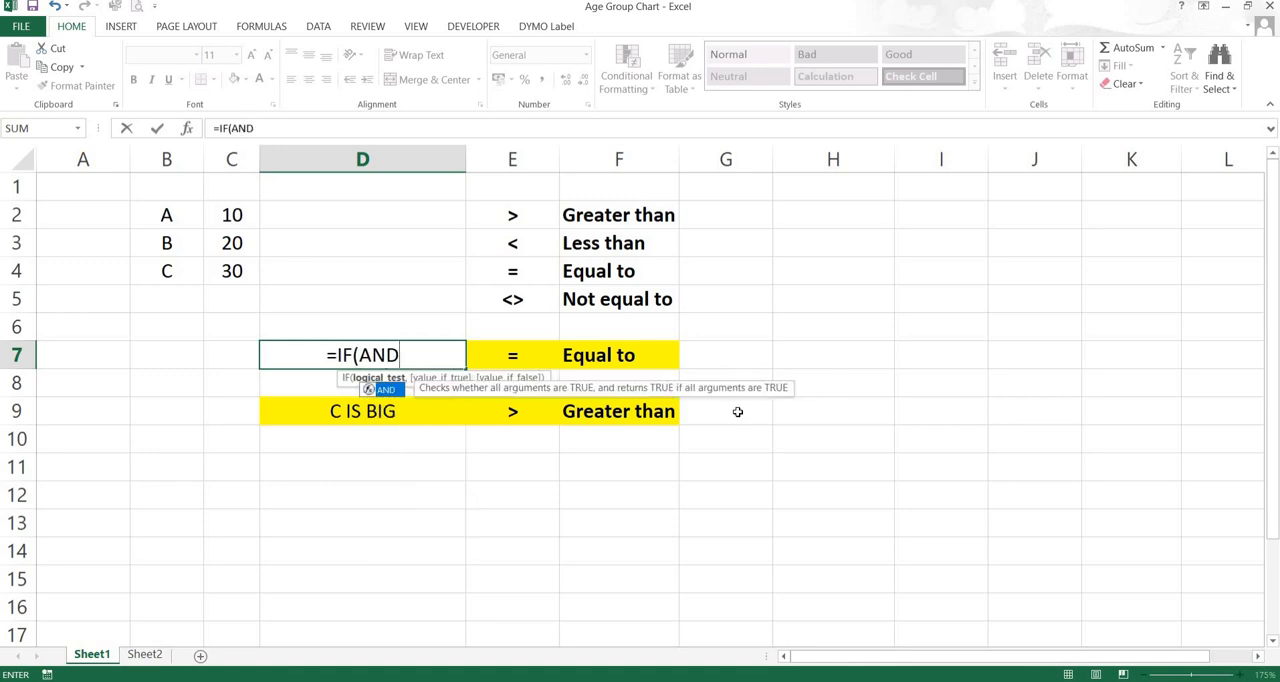
pyautogui.write('(')
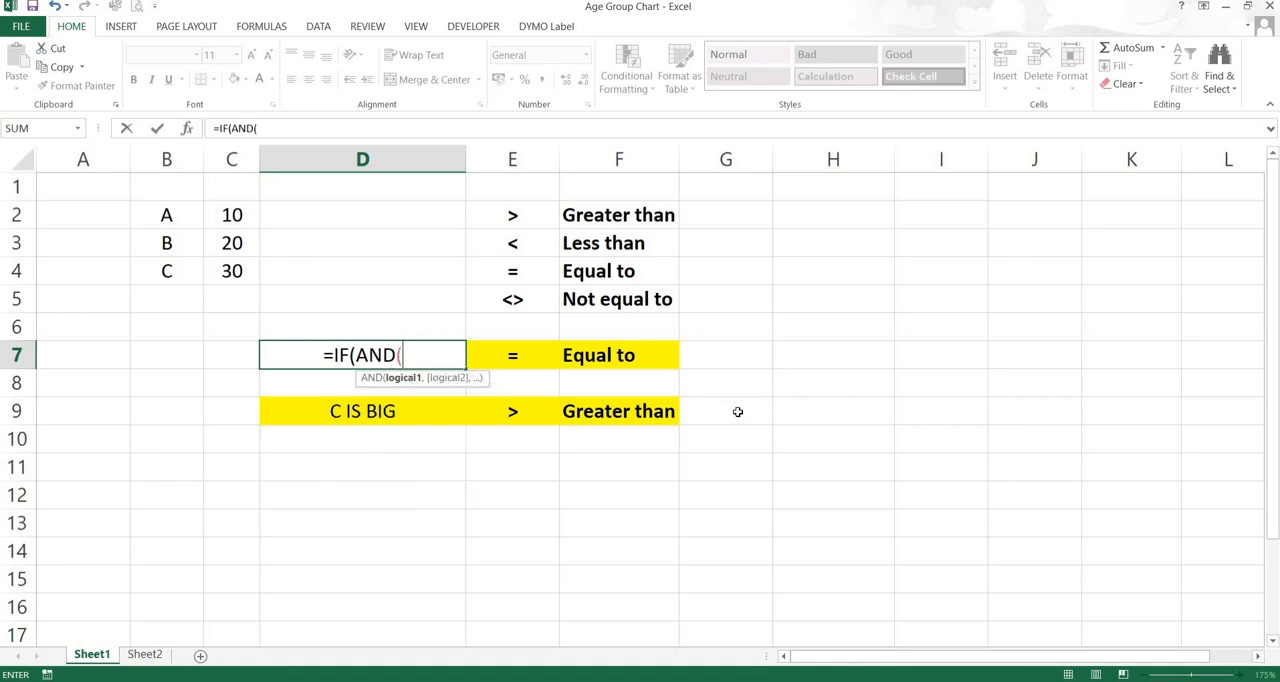
# Set the AND conditions in the D7 formula to C2=C3 and C3=C4 and close the logical test
pyautogui.click(226, 215)
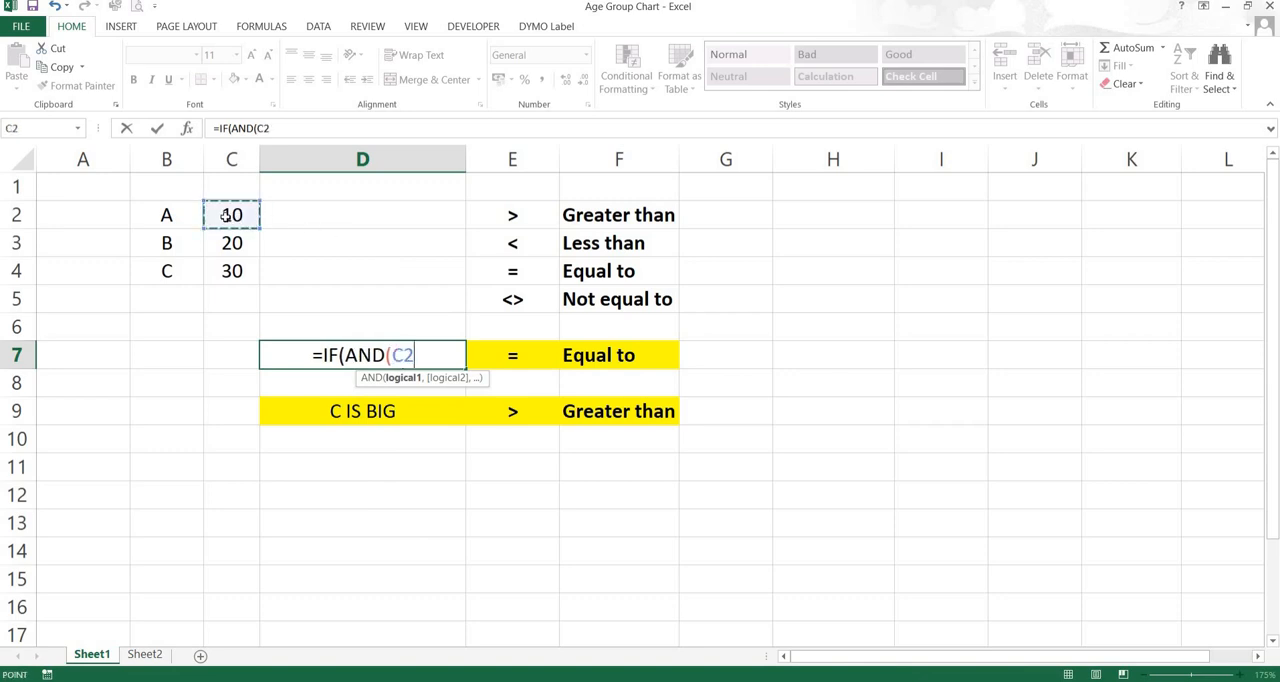
pyautogui.write('=')
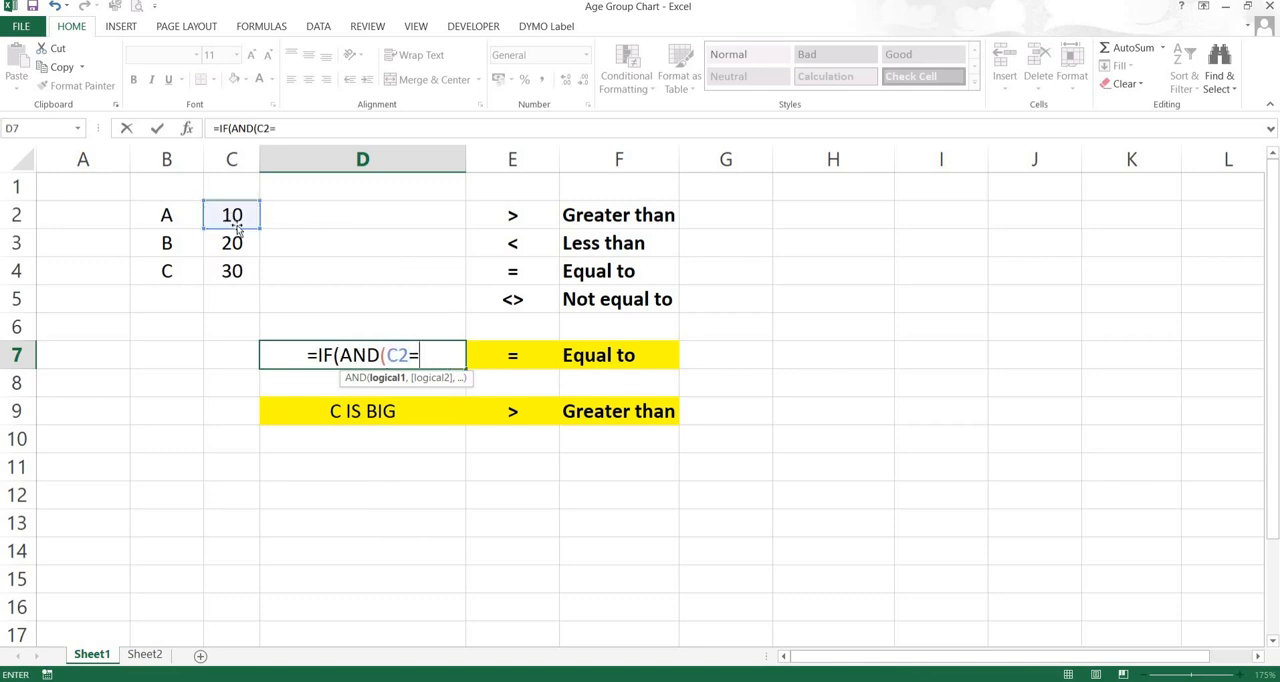
pyautogui.click(229, 245)
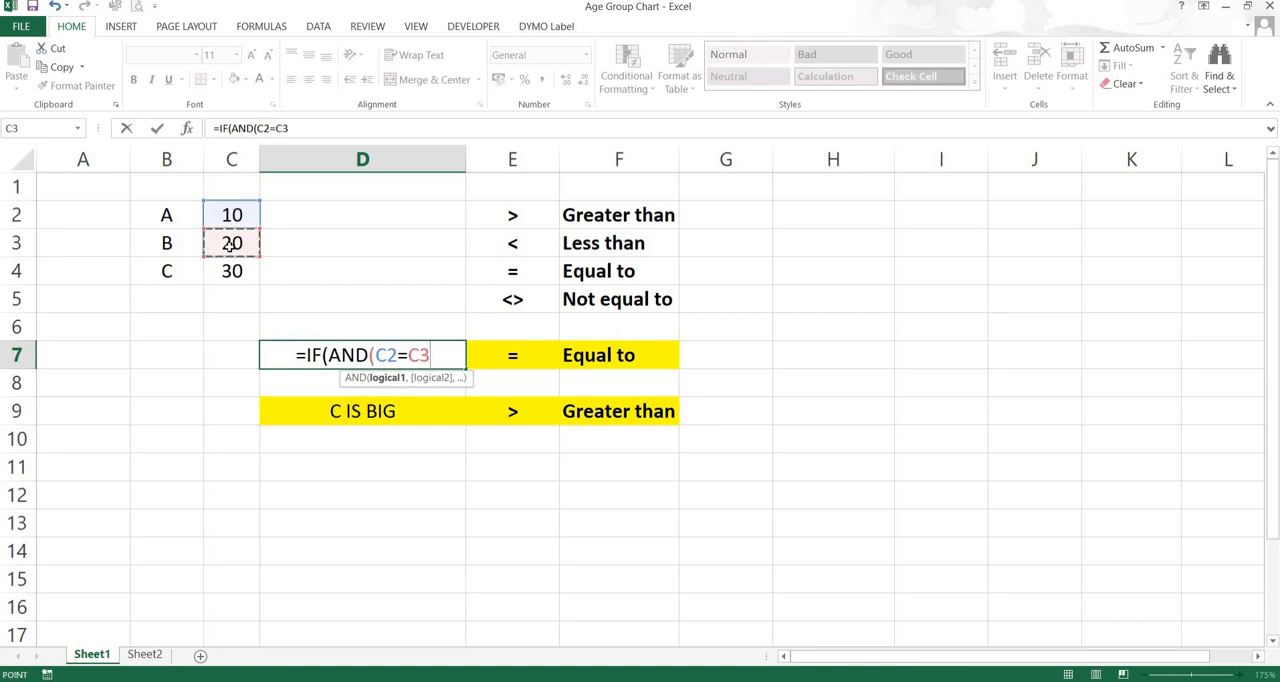
pyautogui.write(',')
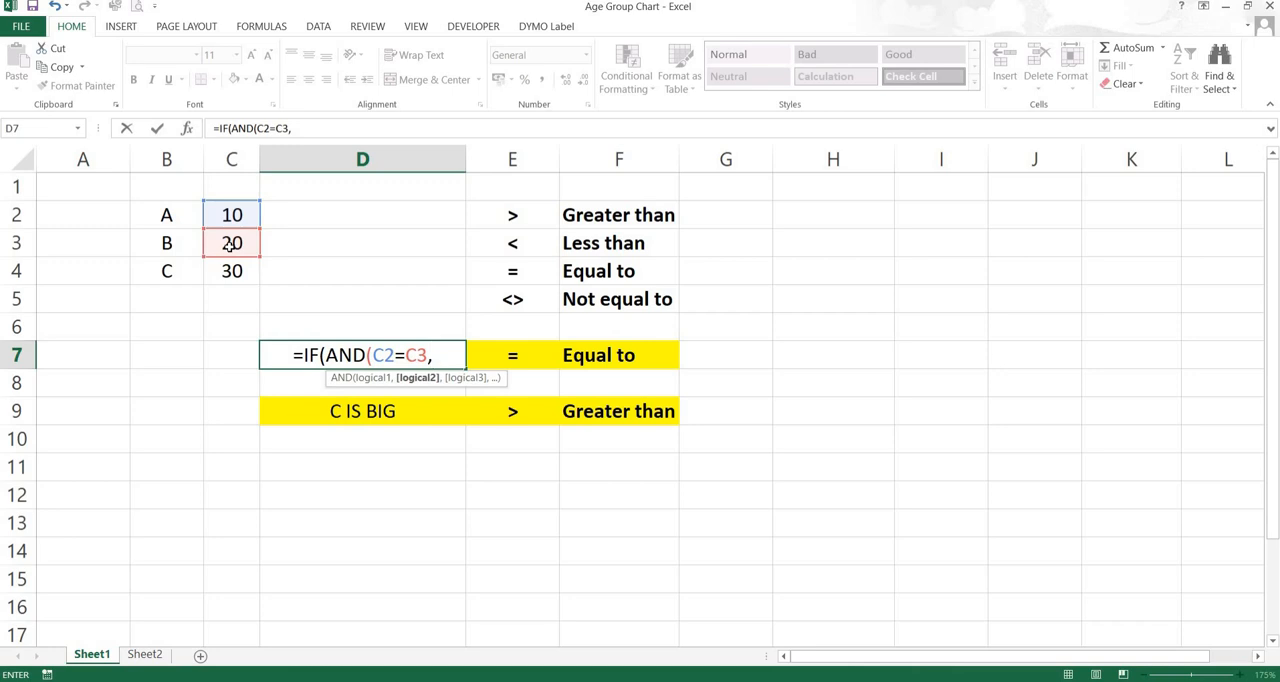
pyautogui.click(229, 245)
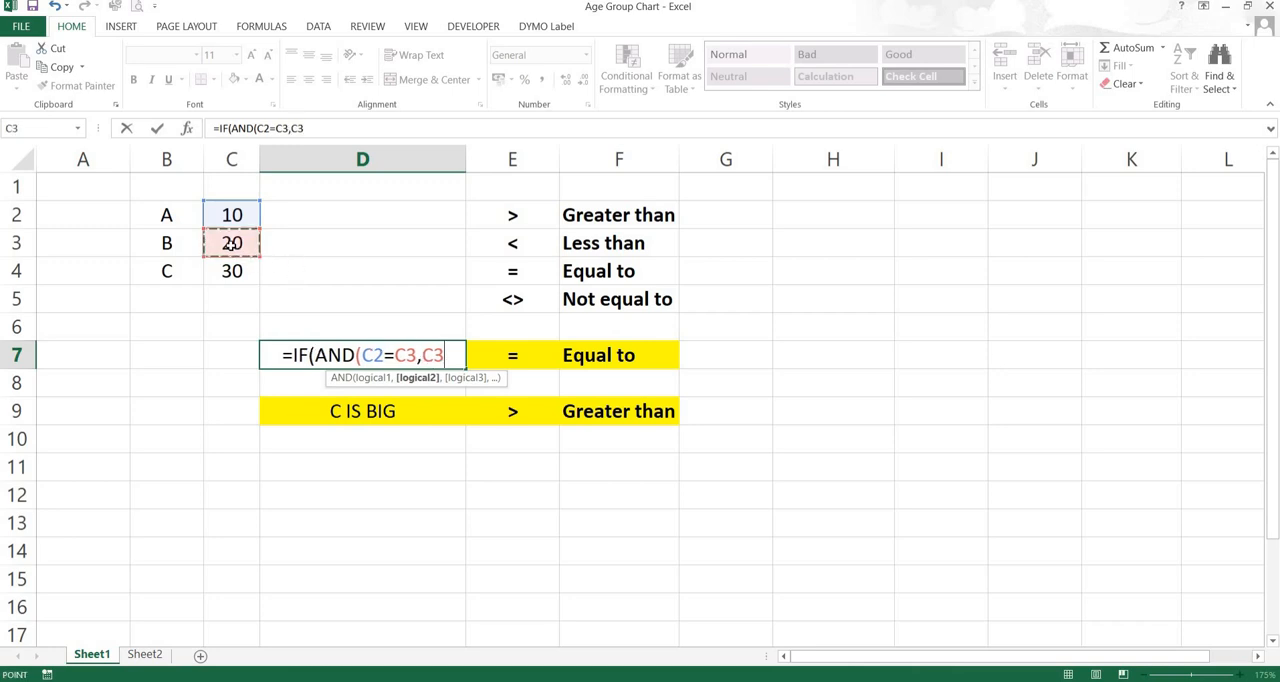
pyautogui.write('=')
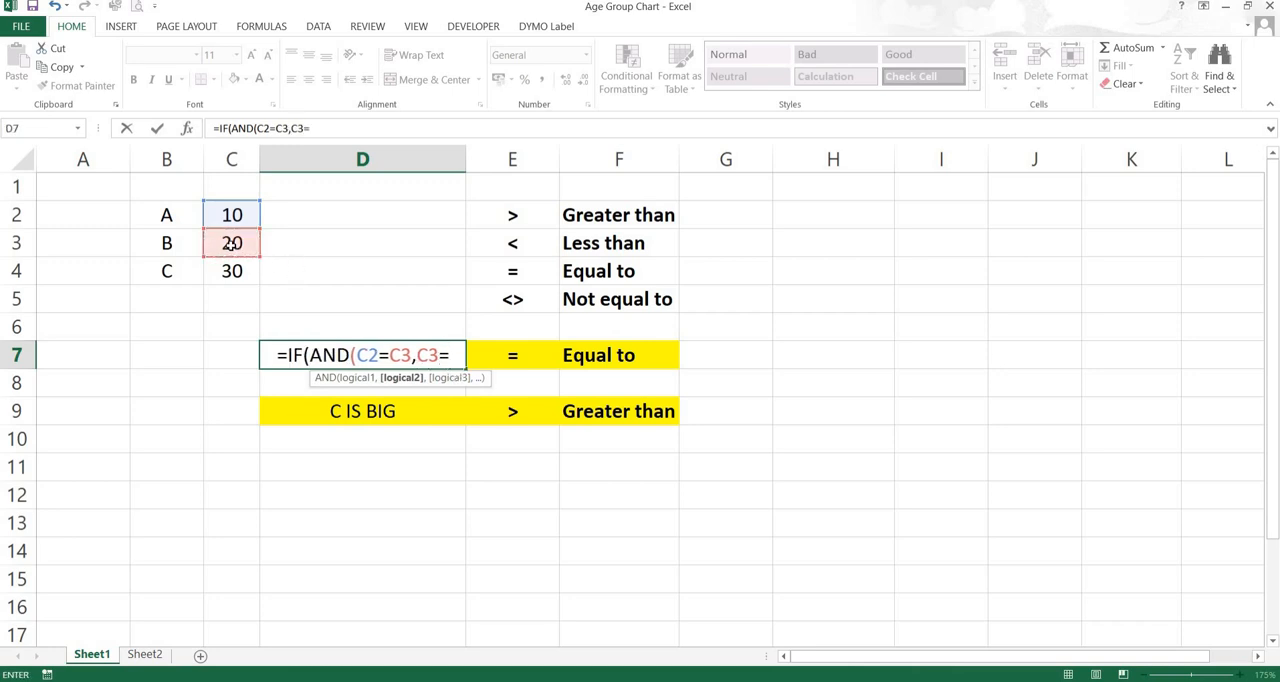
pyautogui.click(226, 272)
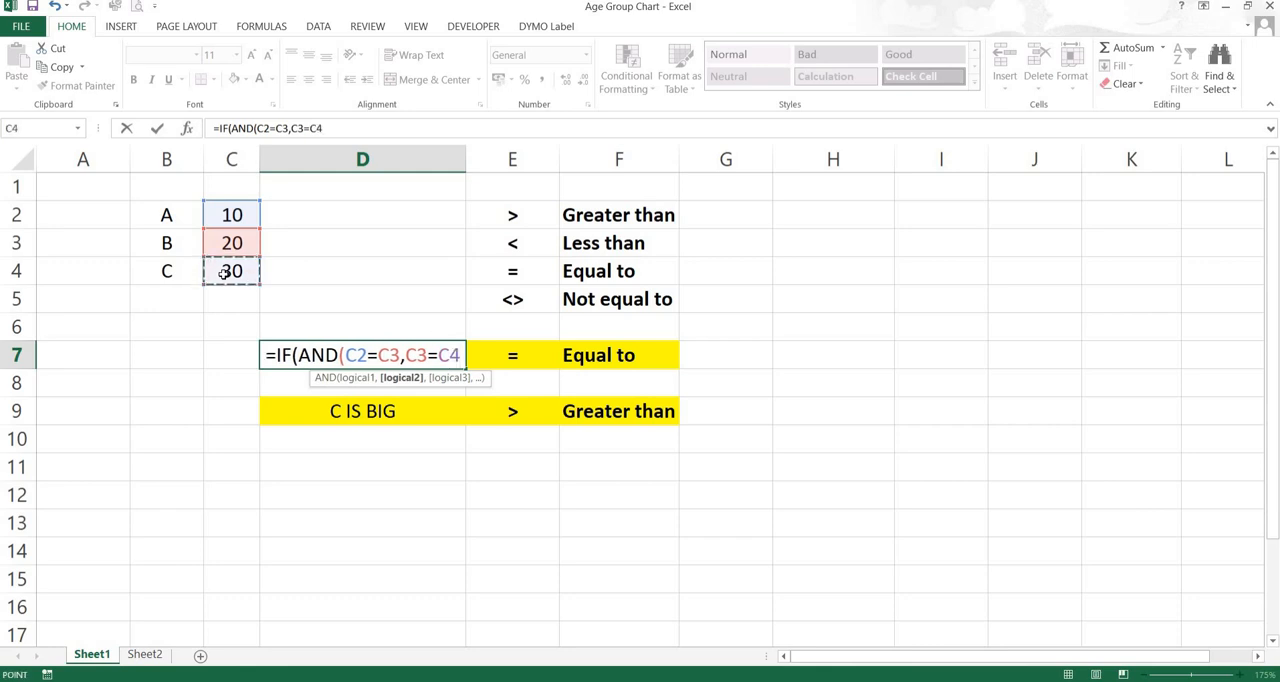
pyautogui.write(')')
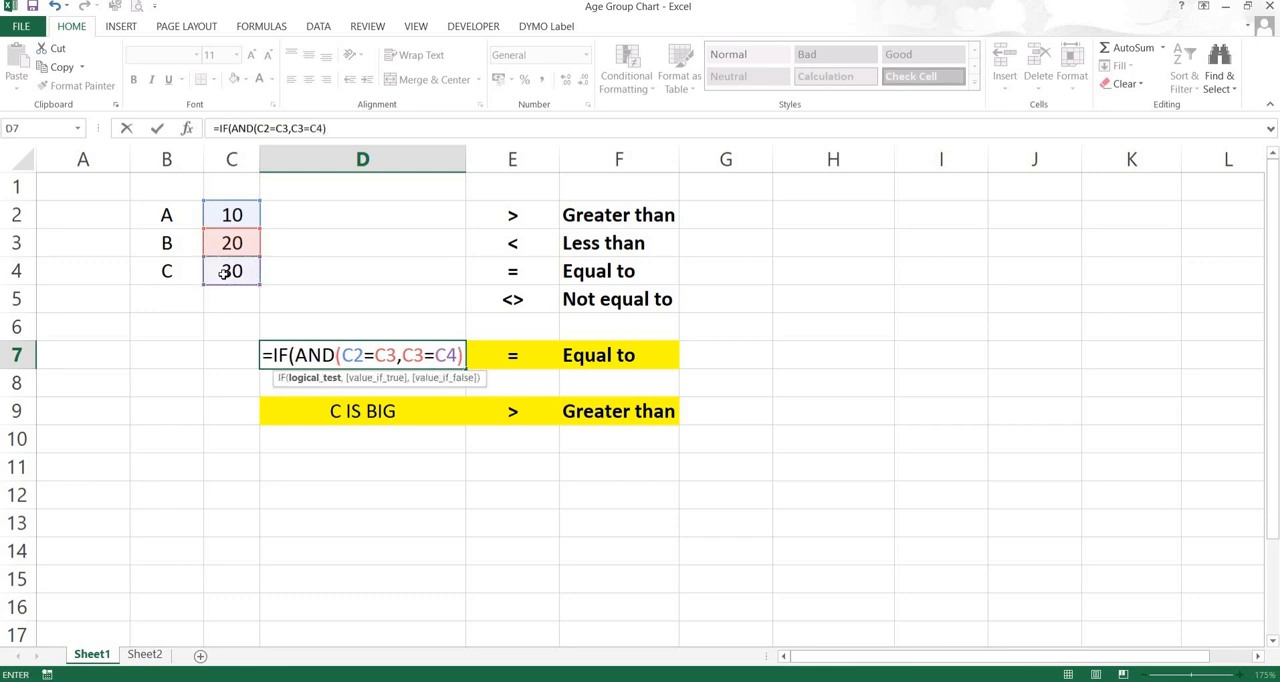
pyautogui.write(',')
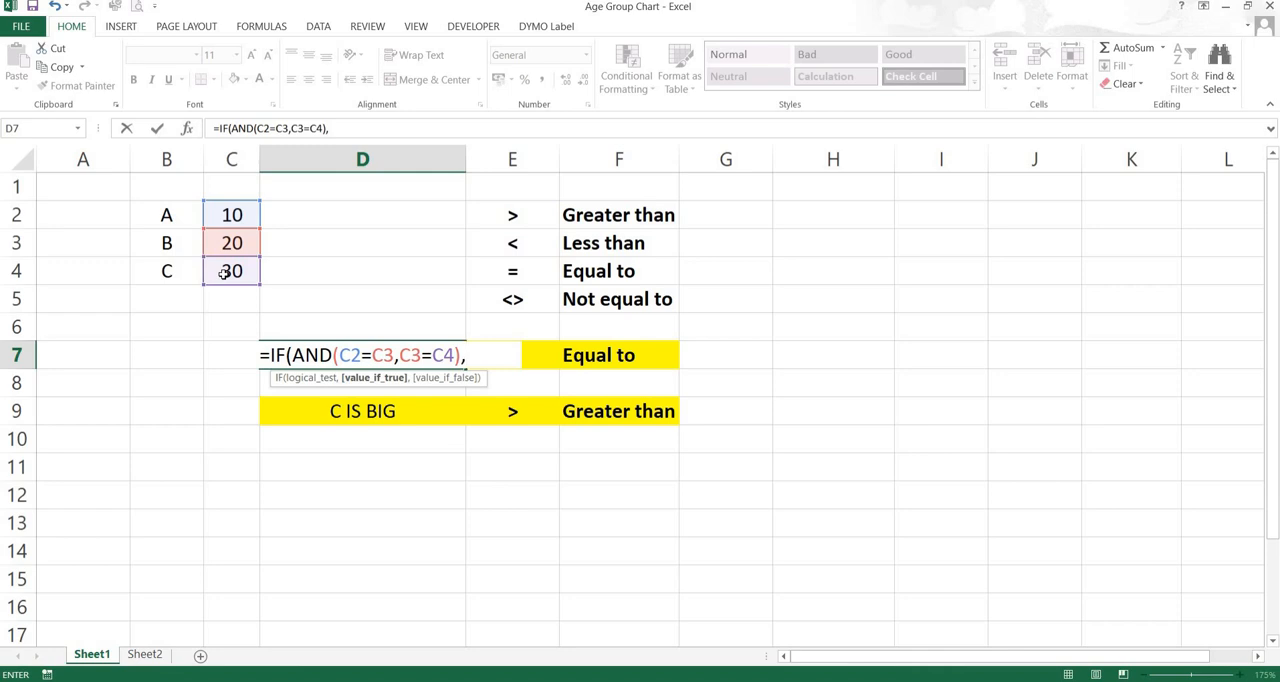
# Build the value-if-true argument by joining the labels in B2, B3 and B4 with ampersands
pyautogui.click(165, 216)
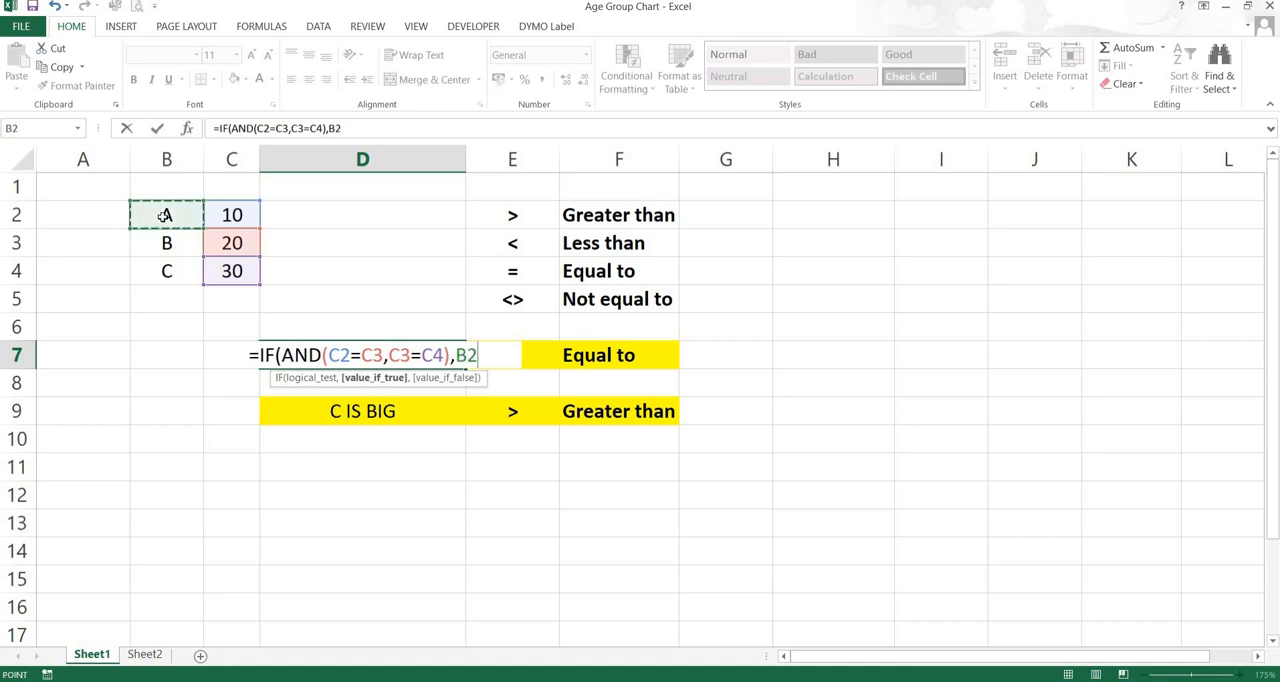
pyautogui.write('&')
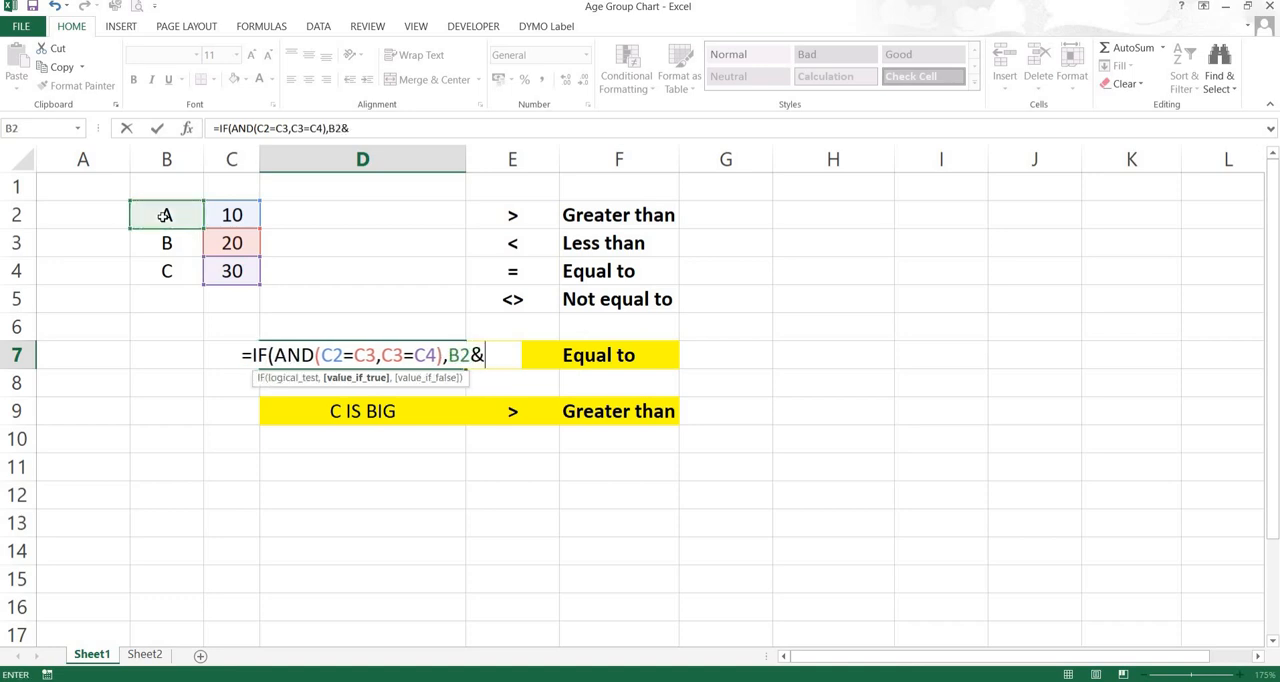
pyautogui.click(165, 242)
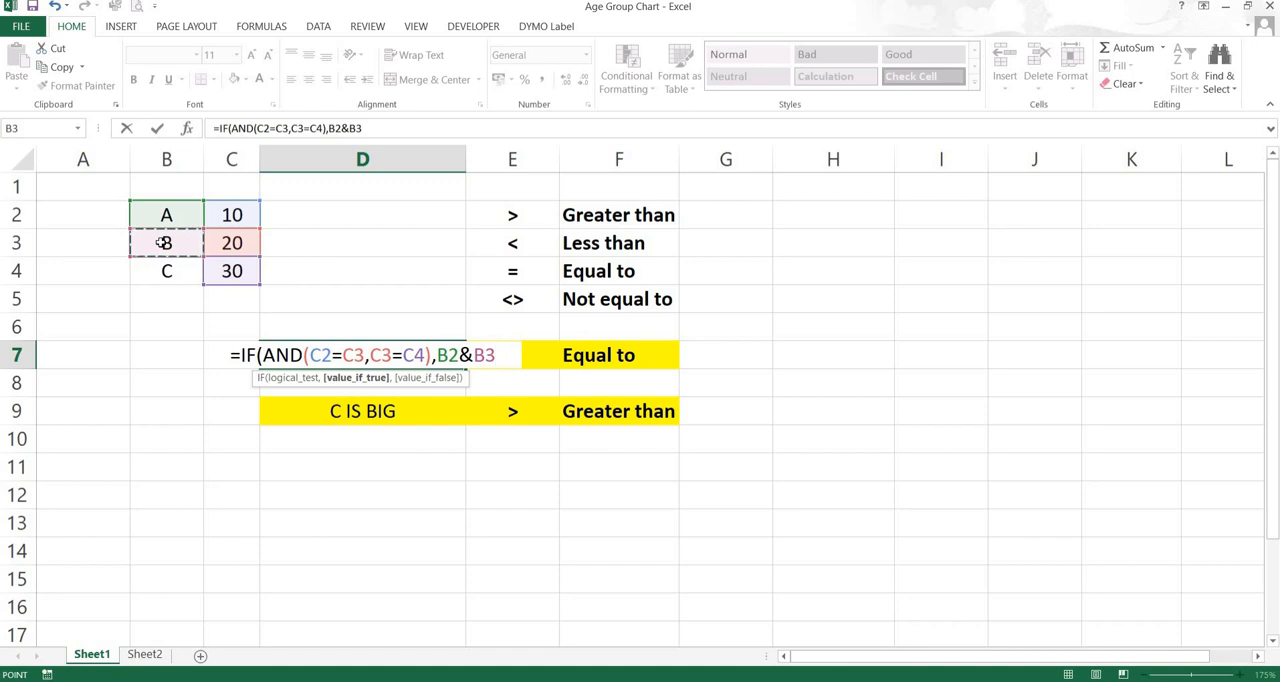
pyautogui.write('&')
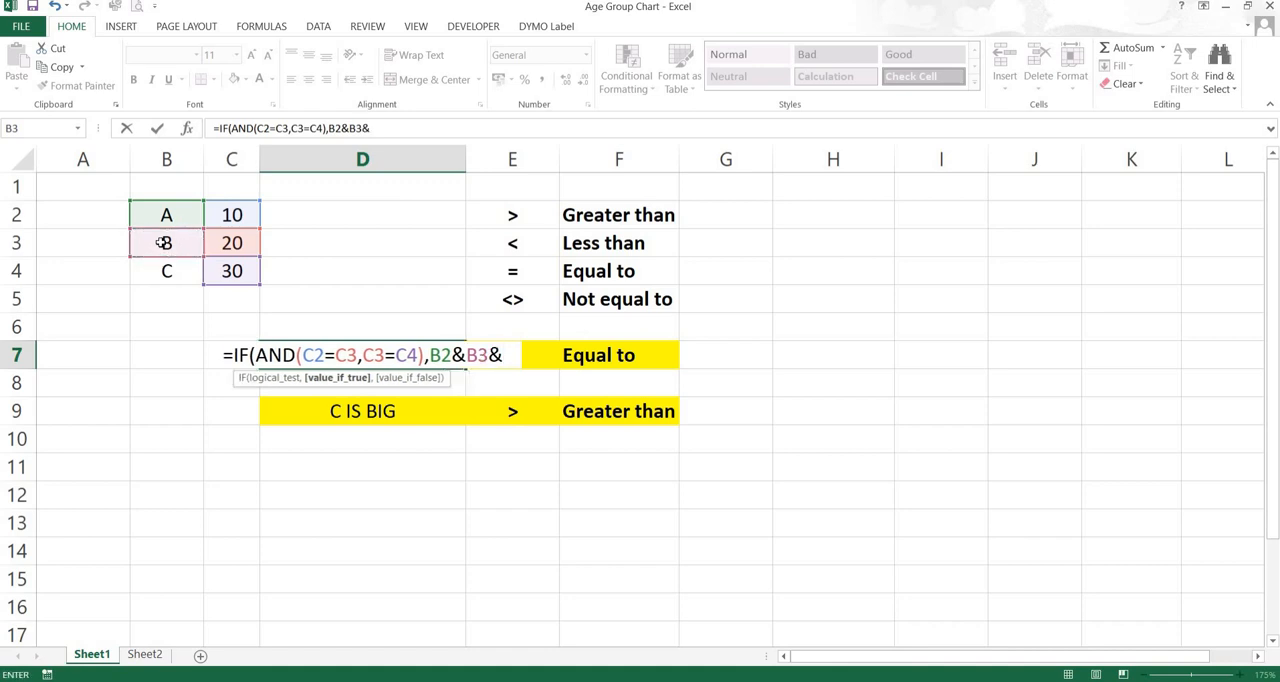
pyautogui.click(166, 271)
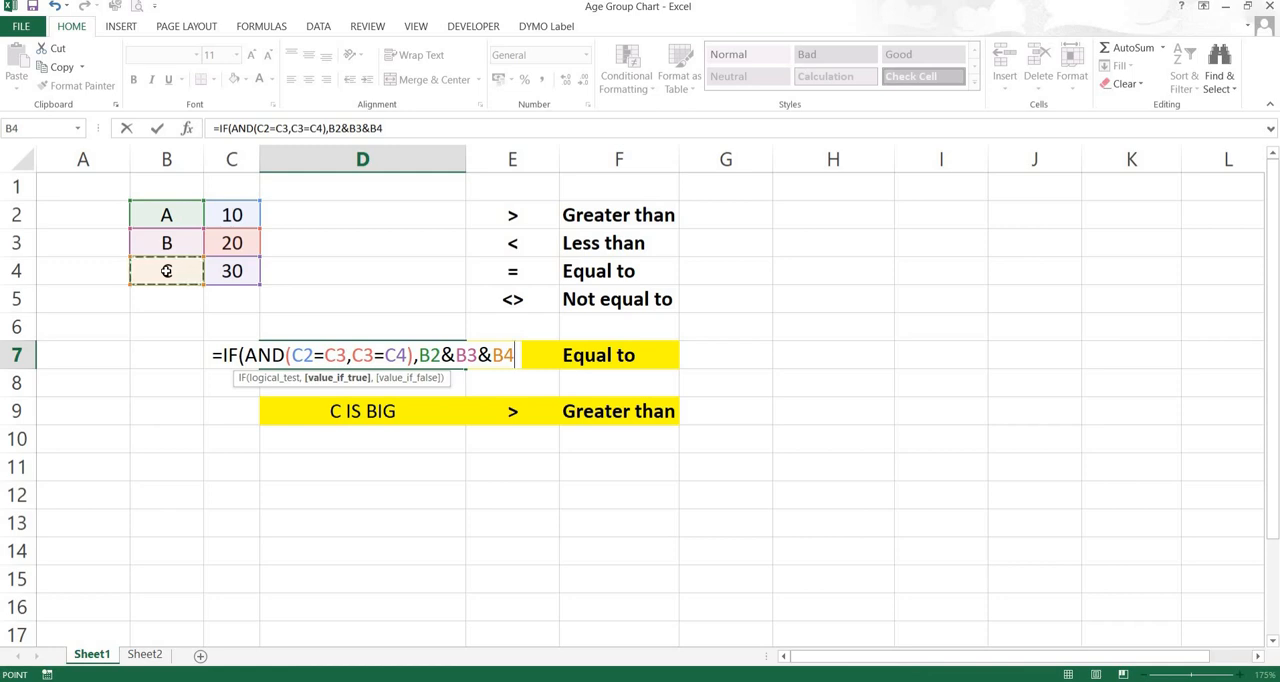
pyautogui.write('&')
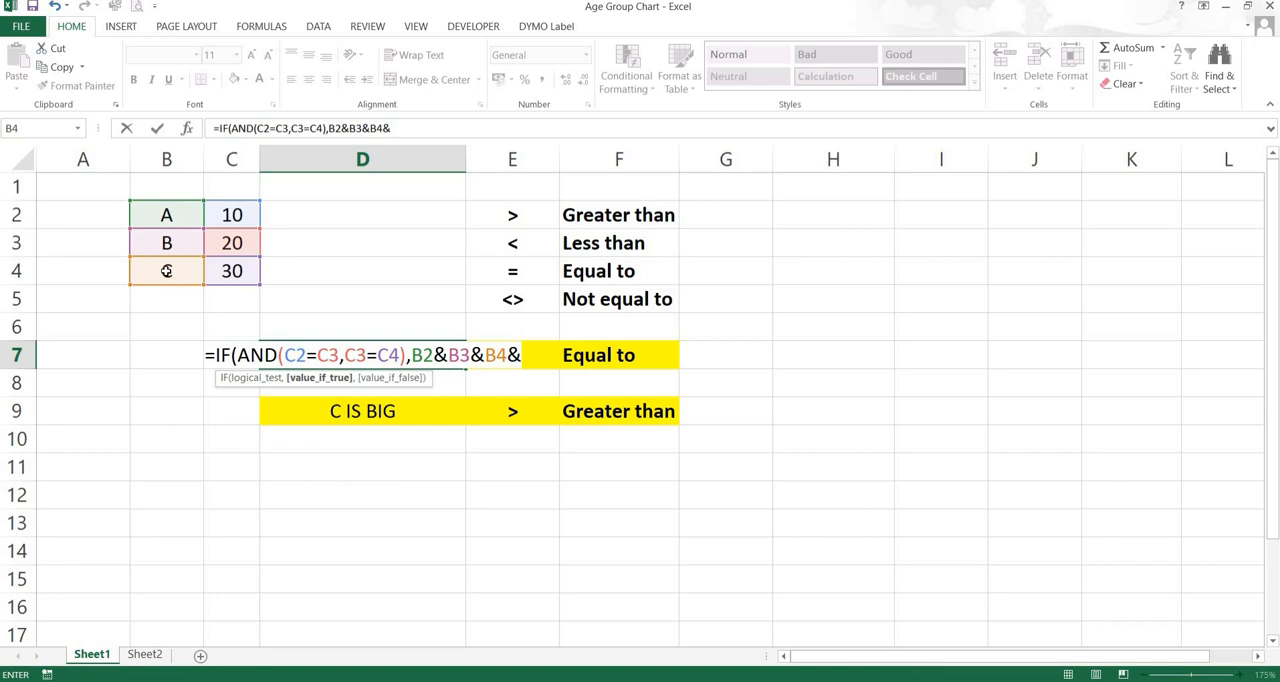
pyautogui.write('"')
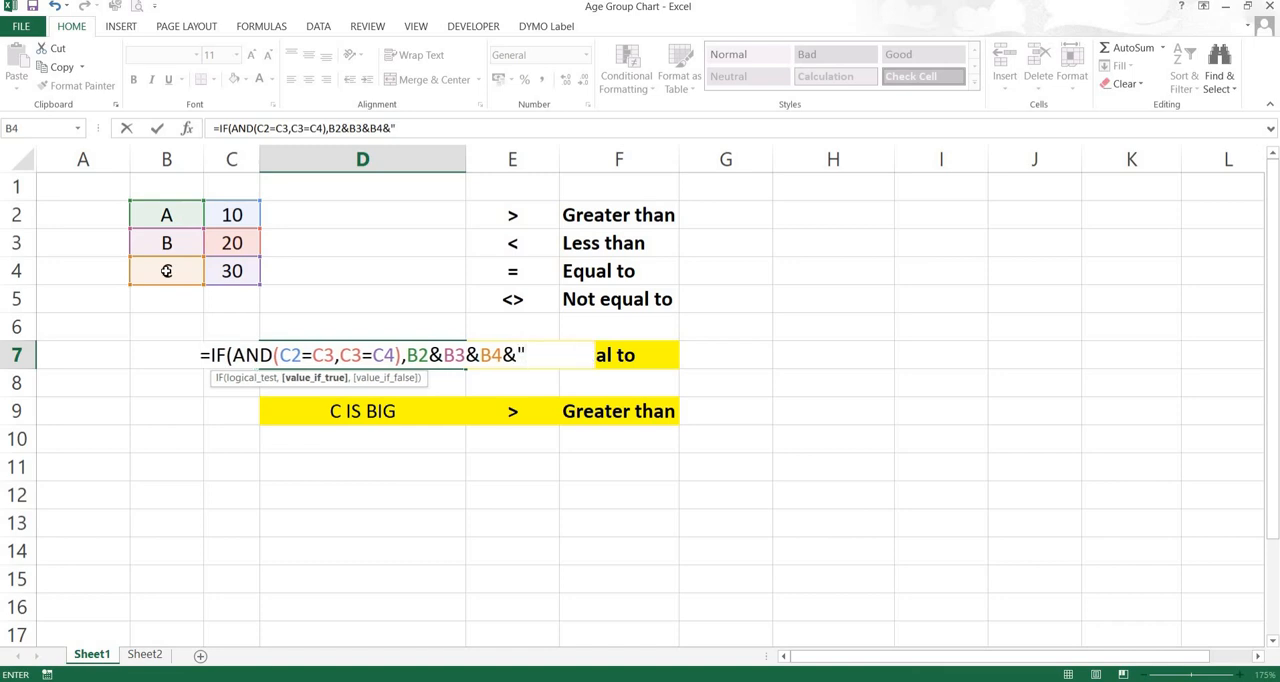
pyautogui.write(' IS')
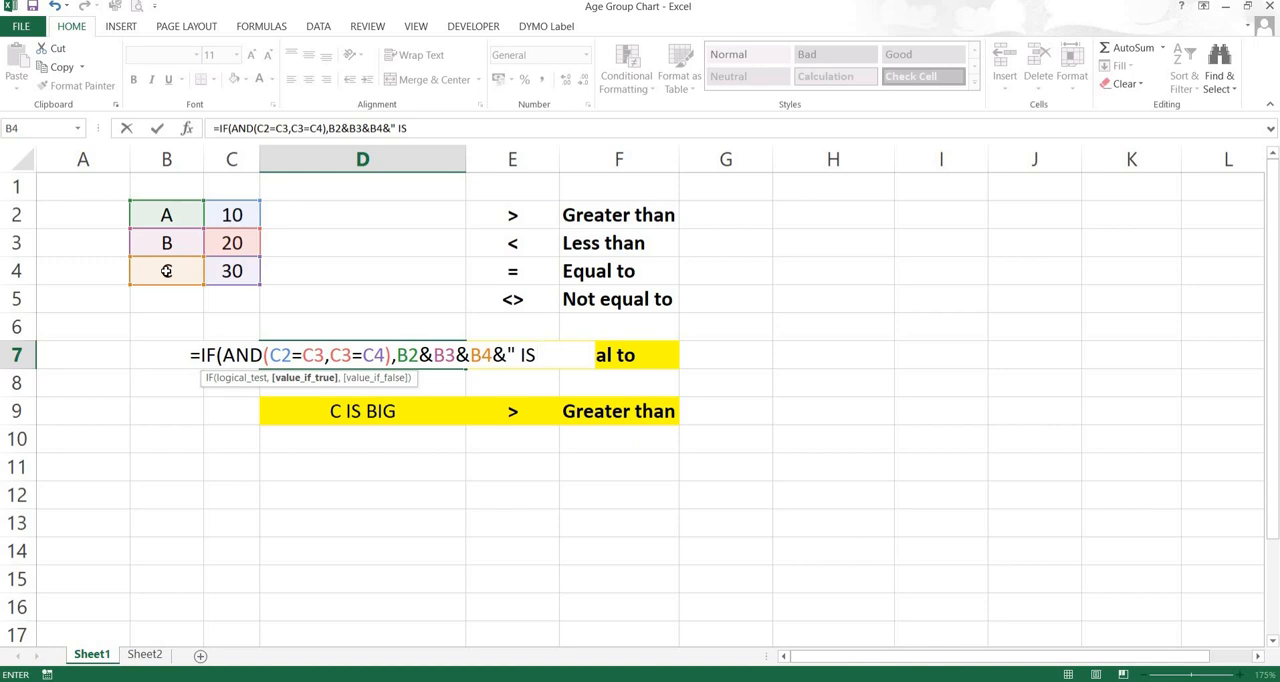
# Append the text " ARE EQUAL", with a leading space, to the joined labels in the value-if-true argument
pyautogui.press('BackSpace')
pyautogui.press('BackSpace')
pyautogui.press('BackSpace')
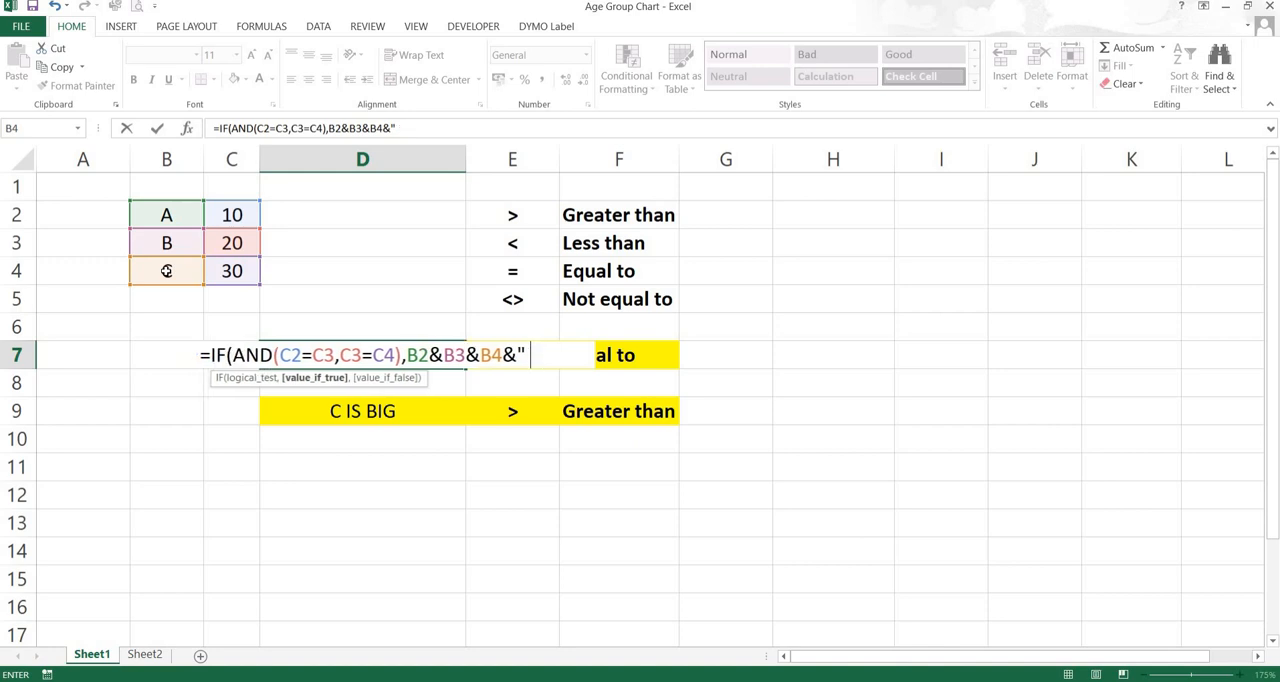
pyautogui.write('ARE ')
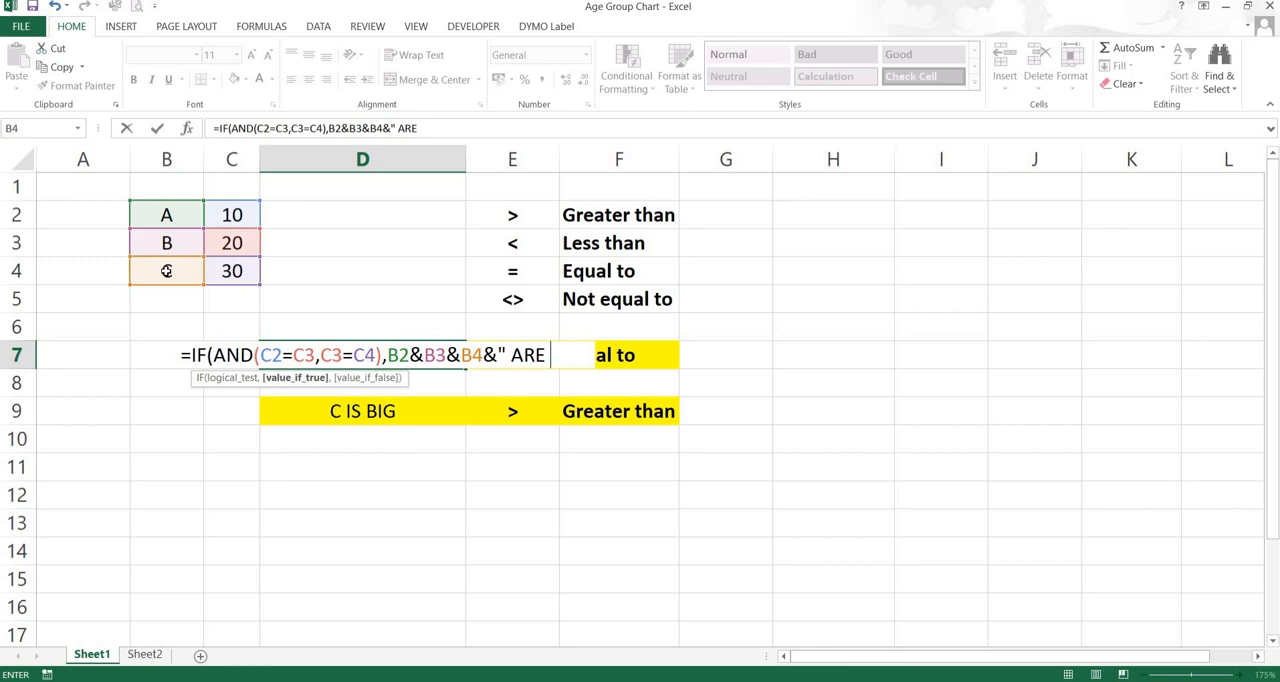
pyautogui.write('EQ')
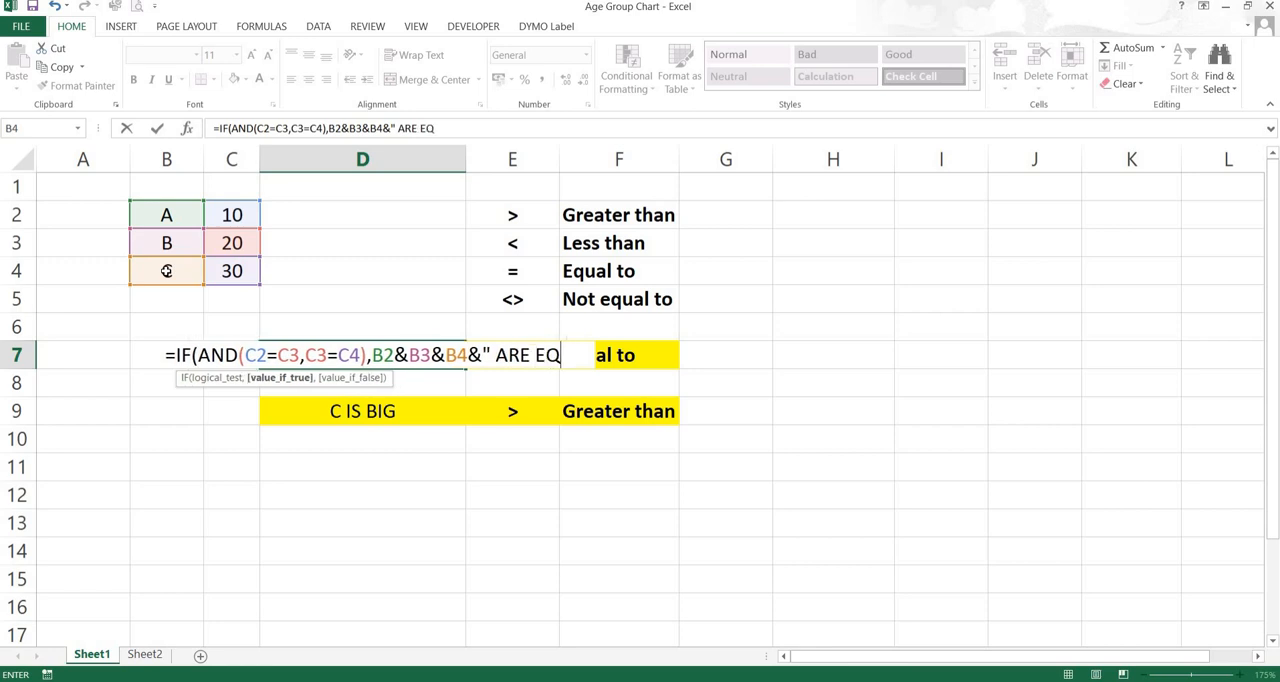
pyautogui.write('UAL')
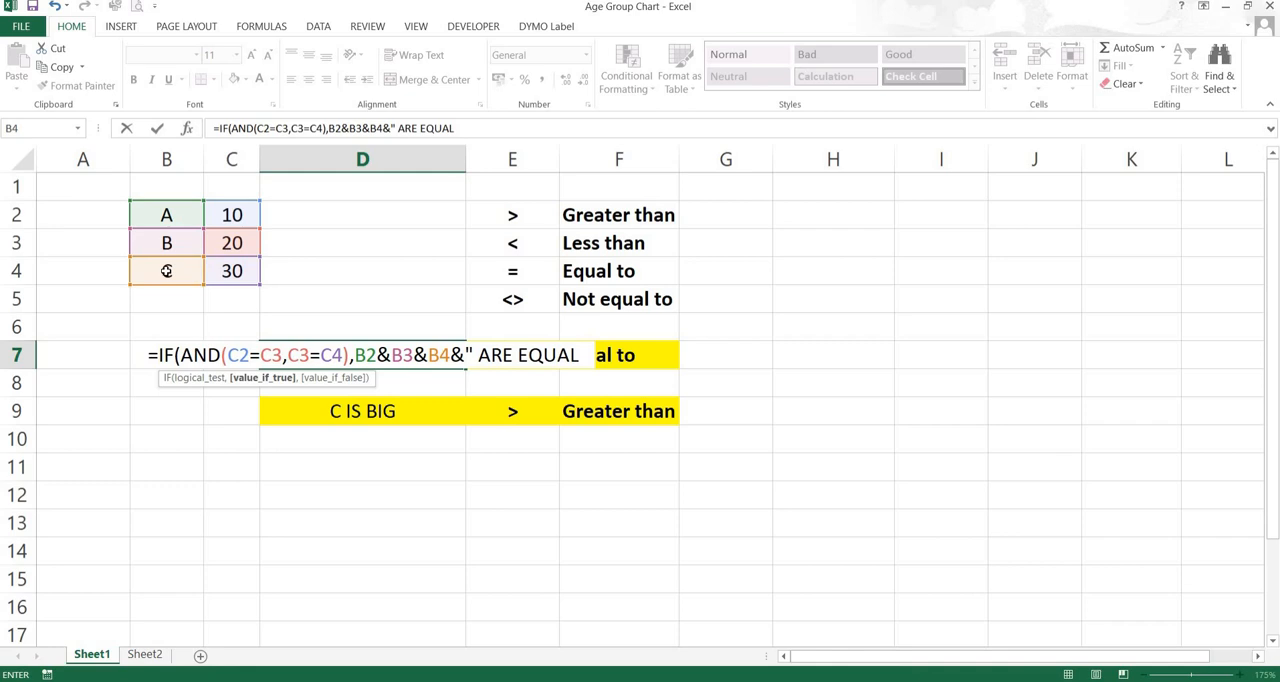
pyautogui.write('"')
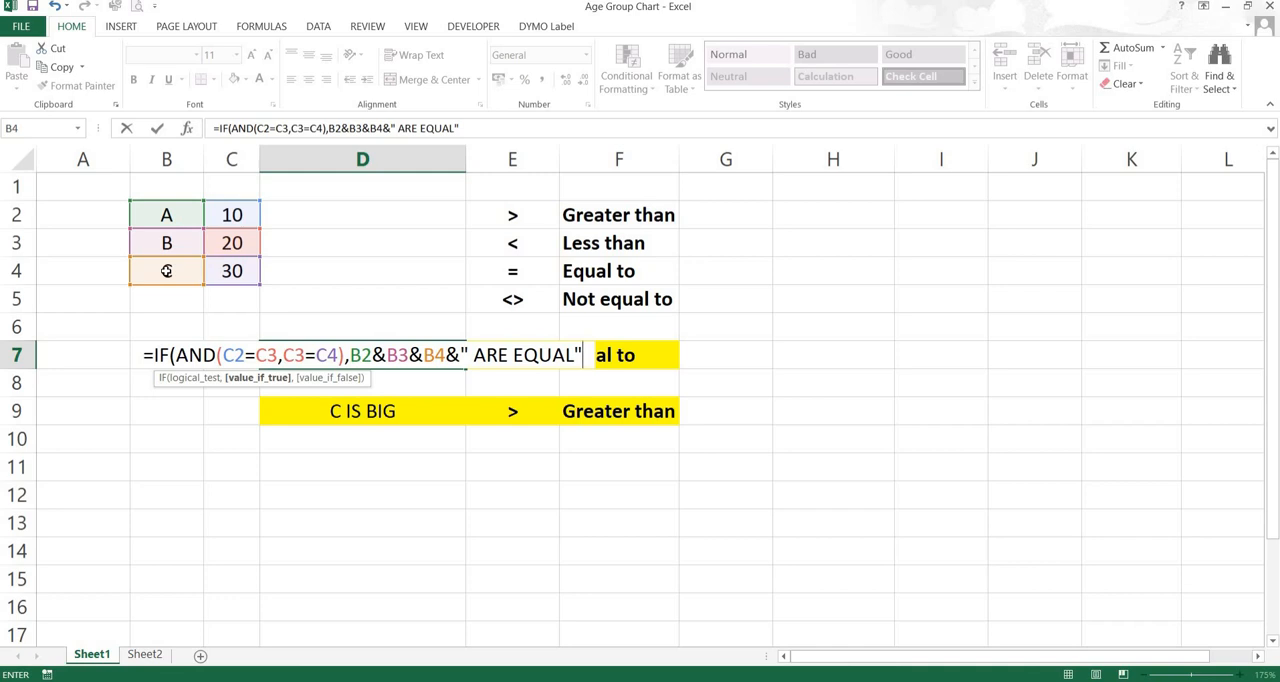
# Set the value-if-false argument to an empty string "" and complete the D7 formula
pyautogui.write(',')
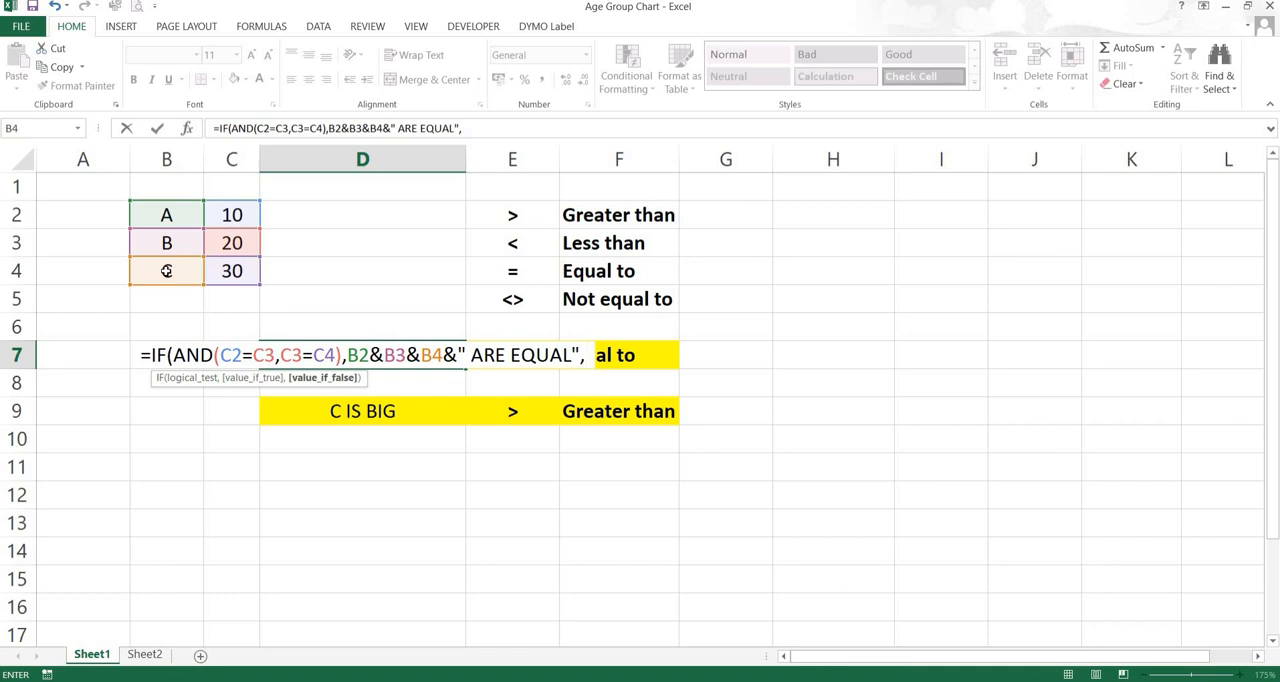
pyautogui.write('""')
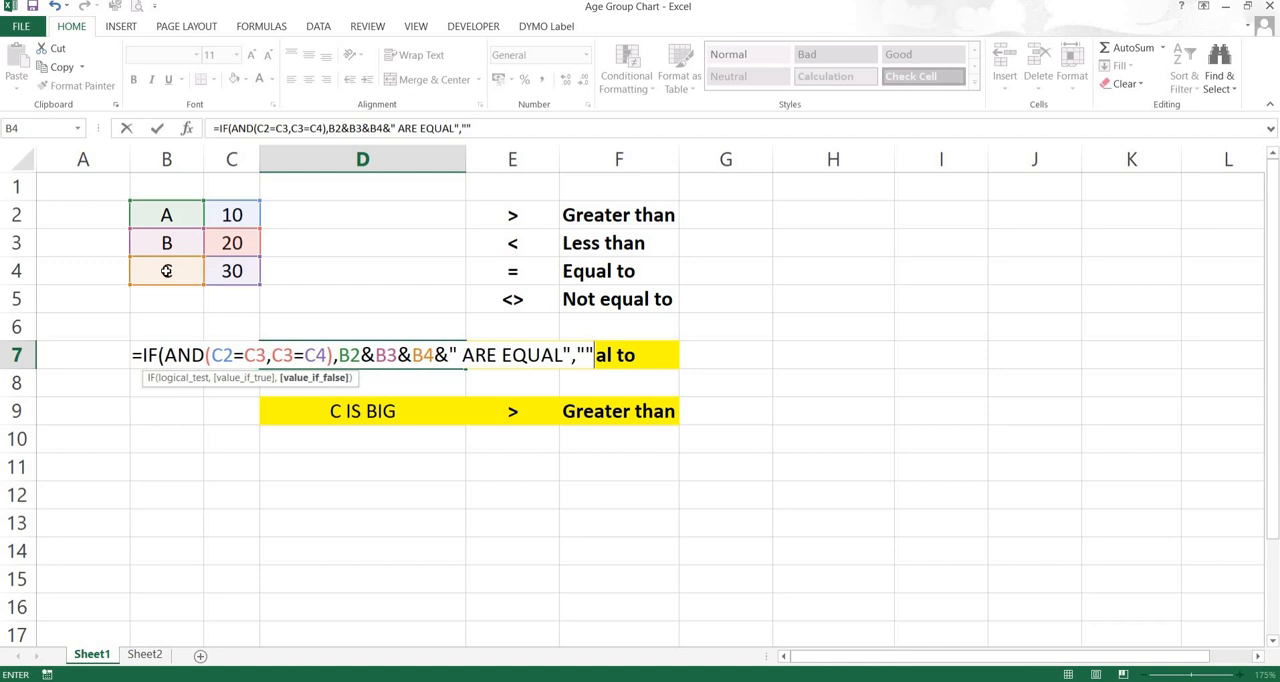
pyautogui.write(')')
pyautogui.press('Return')
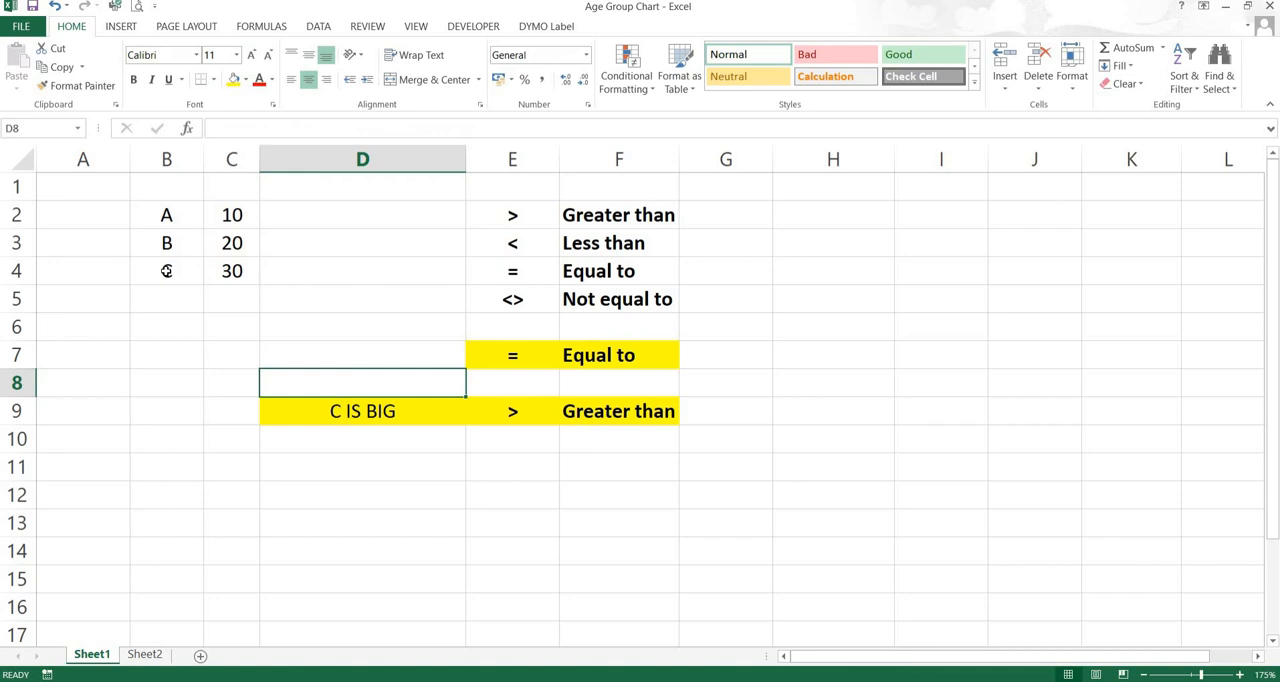
# Examine the completed IF with AND formula in D7 and the cells it refers to
pyautogui.press('Up')
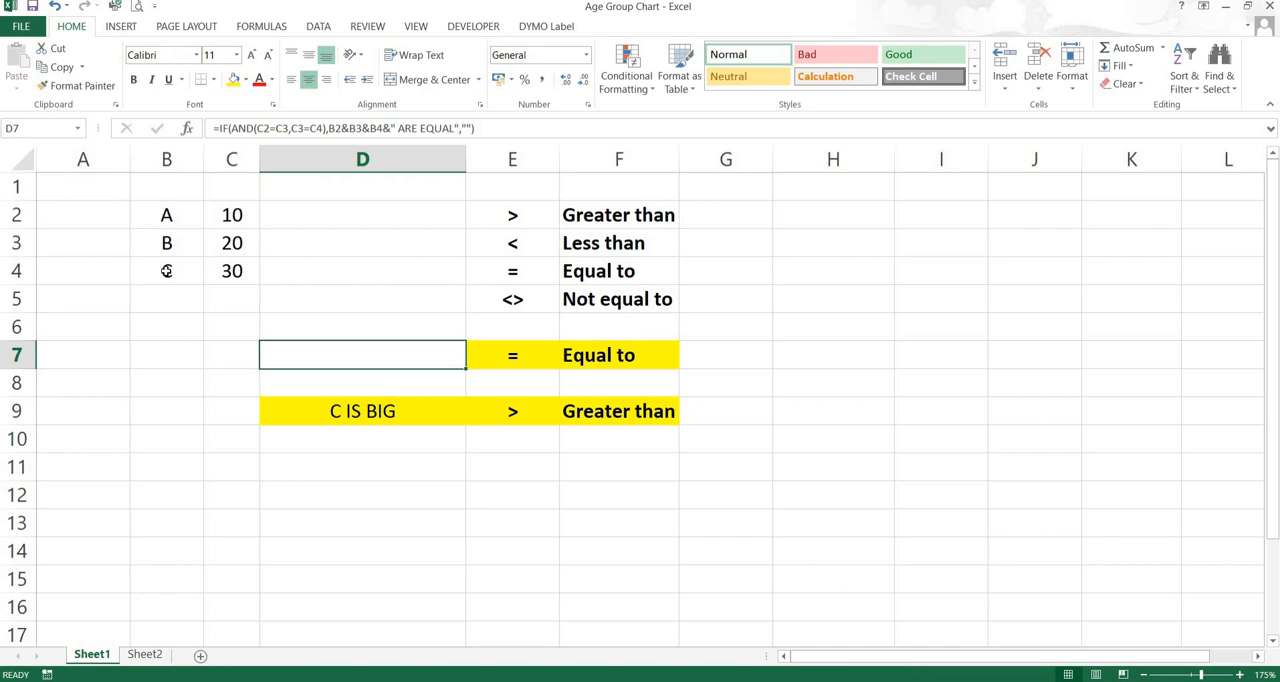
pyautogui.doubleClick(340, 356)
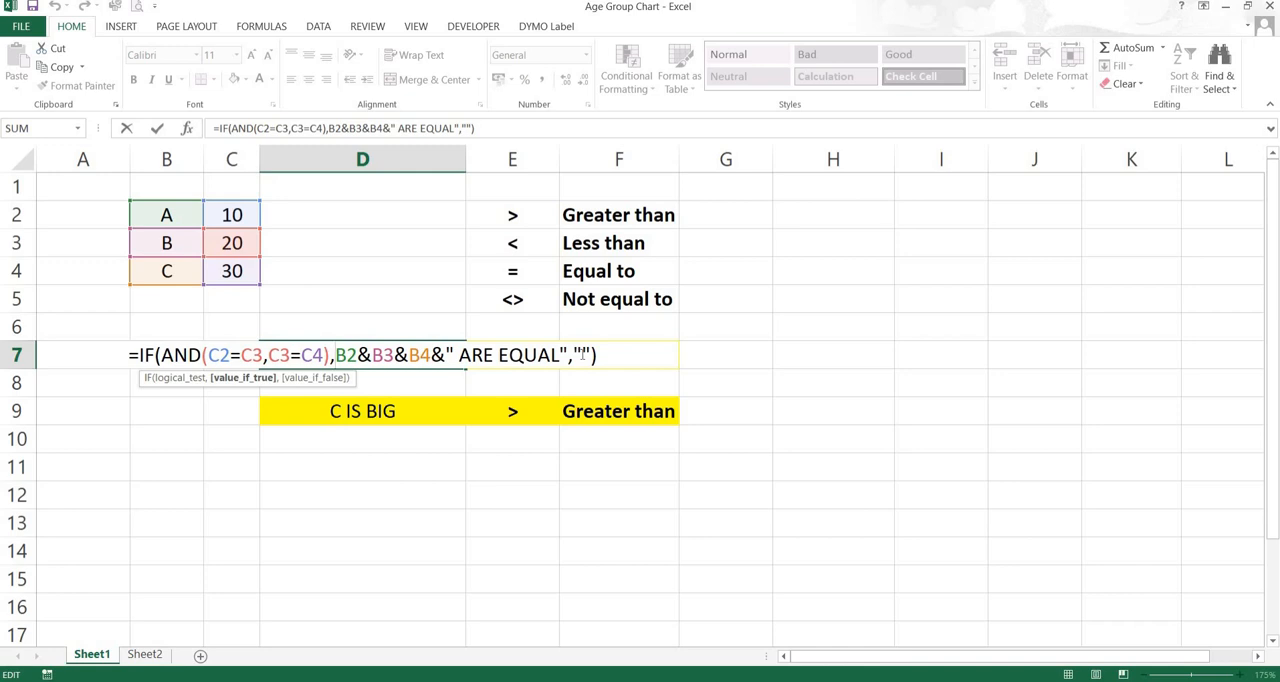
pyautogui.press('Return')
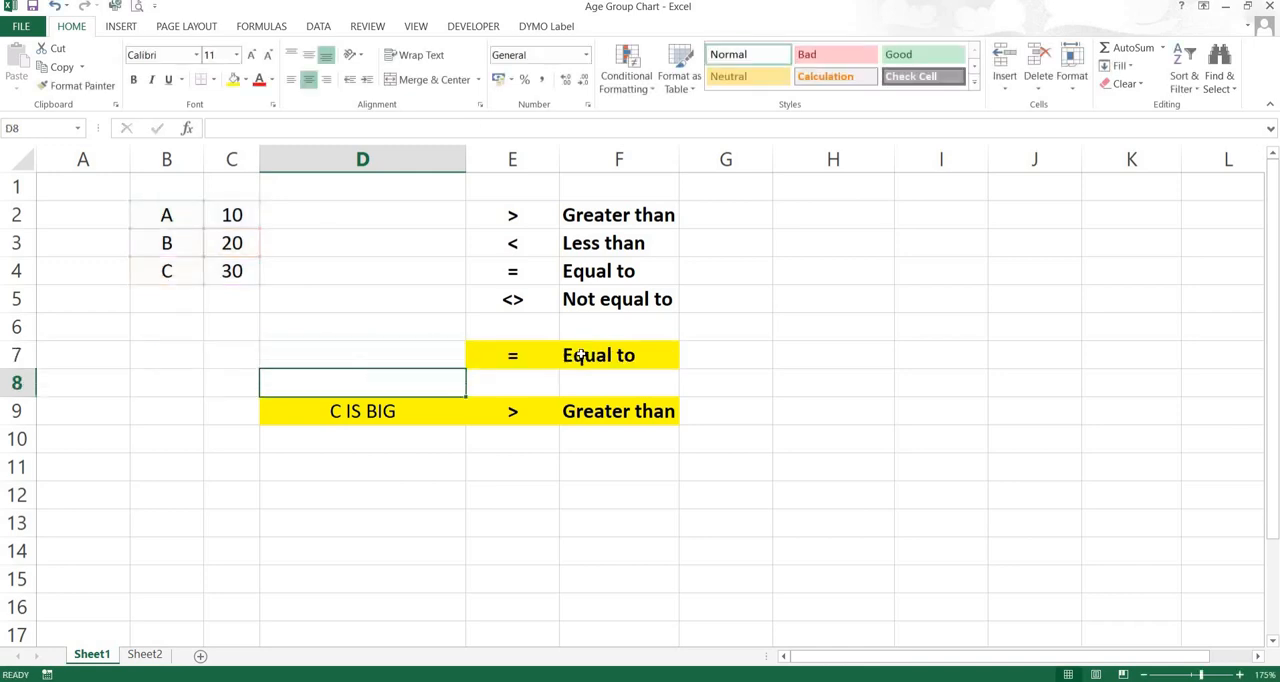
# Test the D7 formula with equal values by setting C2, C3 and C4 to 0
pyautogui.click(241, 215)
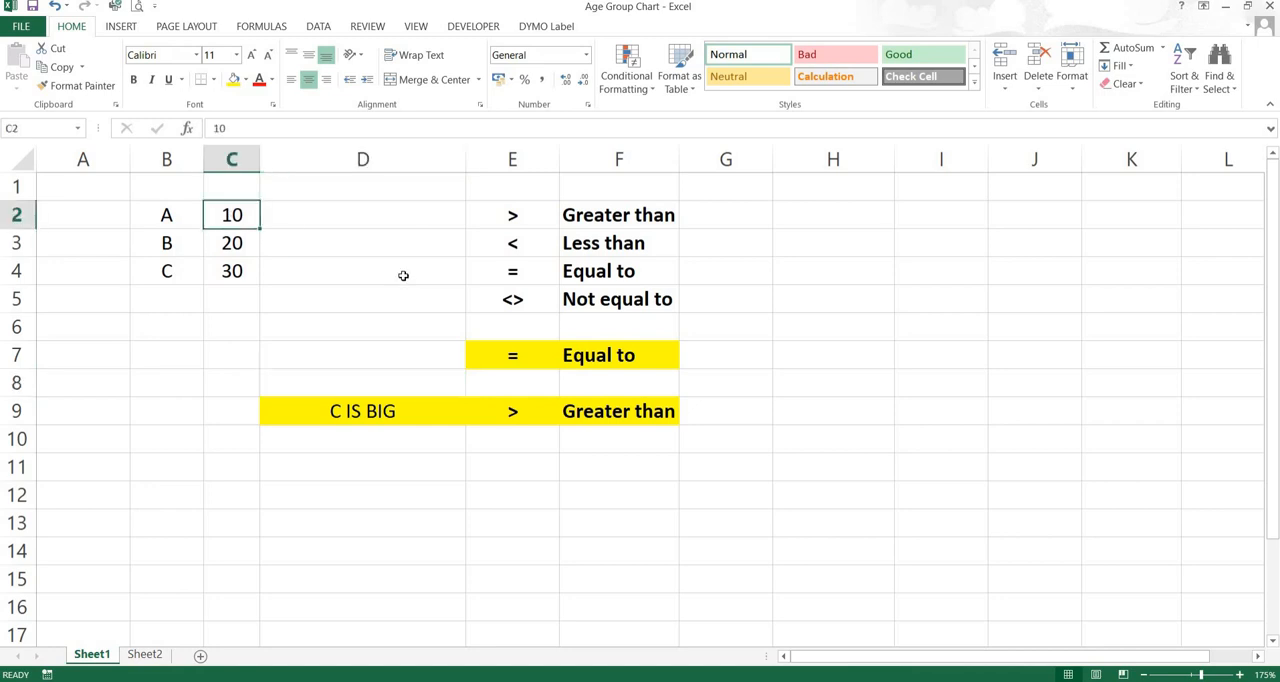
pyautogui.write('0')
pyautogui.press('Return')
pyautogui.write('0')
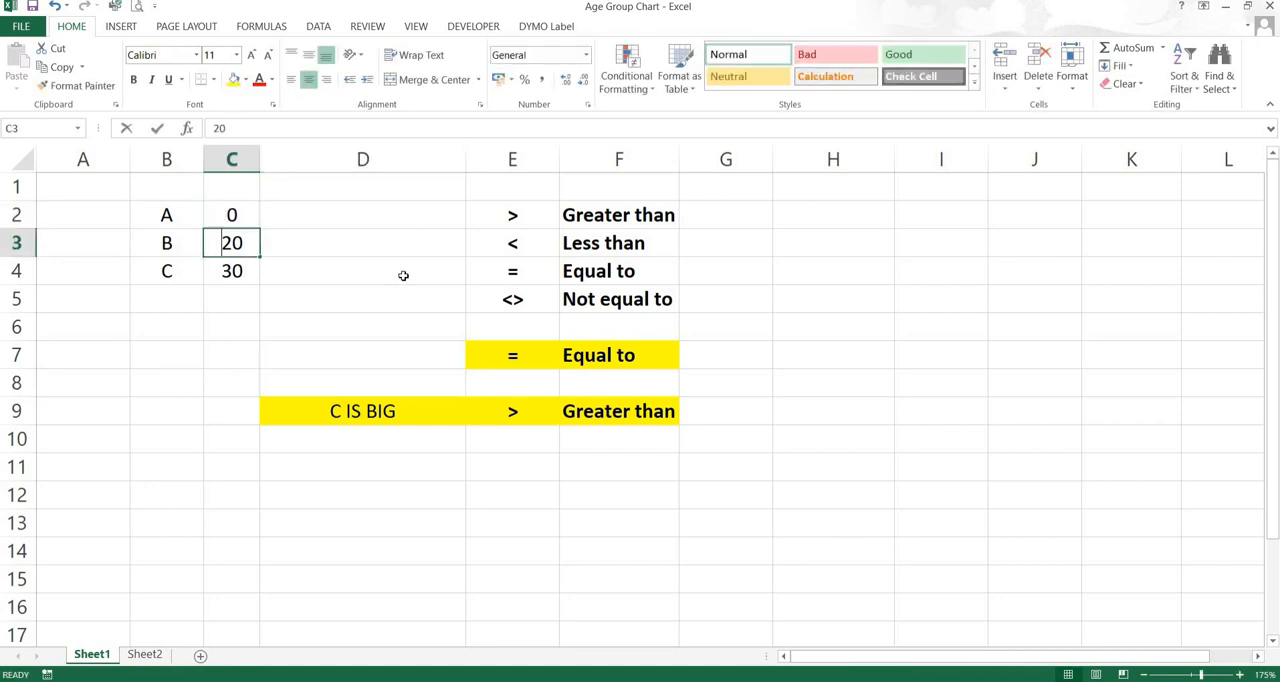
pyautogui.press('Return')
pyautogui.write('0')
pyautogui.press('Return')
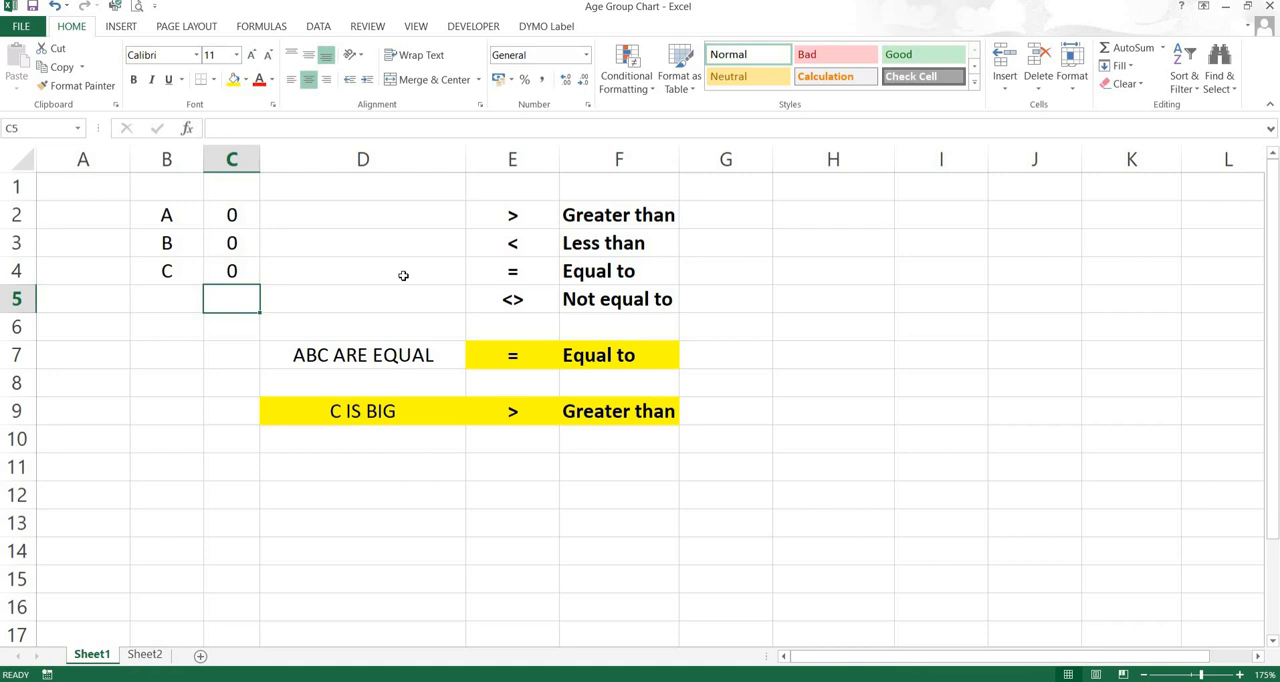
# Test the D7 and D9 formulas with unequal values by setting C2 to 10, C3 to 20 and C4 to 10
pyautogui.press('Up')
pyautogui.press('Up')
pyautogui.press('Up')
pyautogui.write('10')
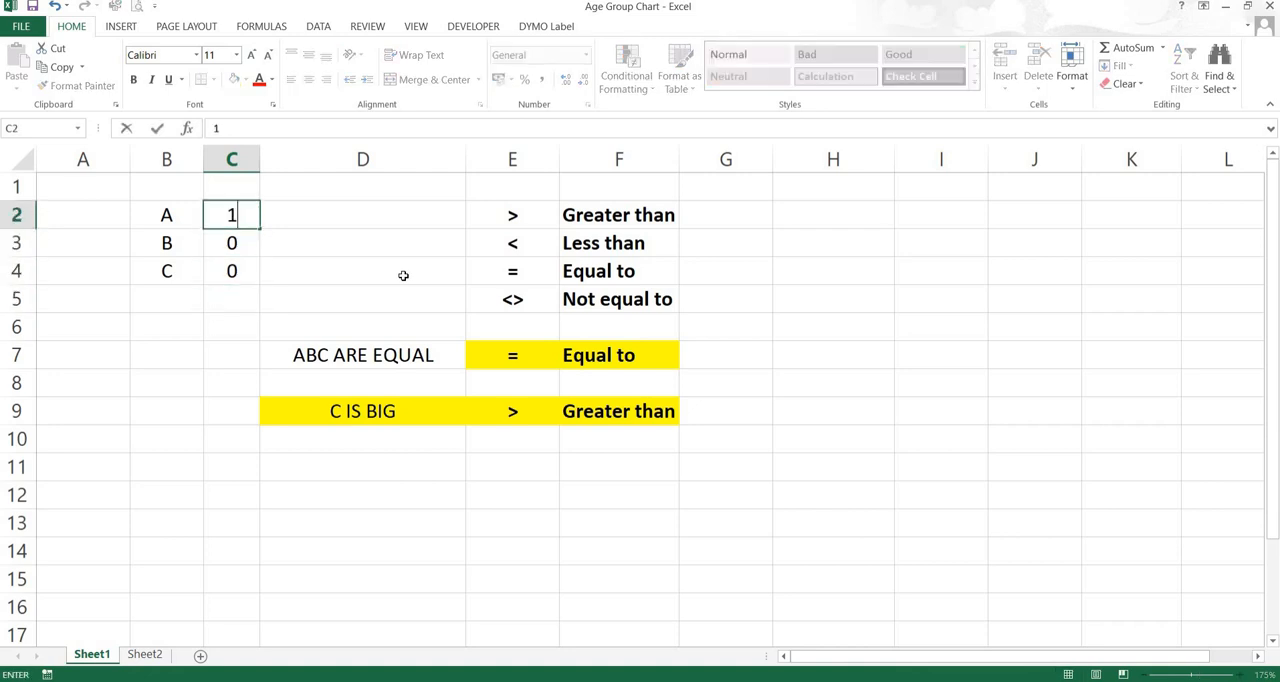
pyautogui.press('Return')
pyautogui.write('20')
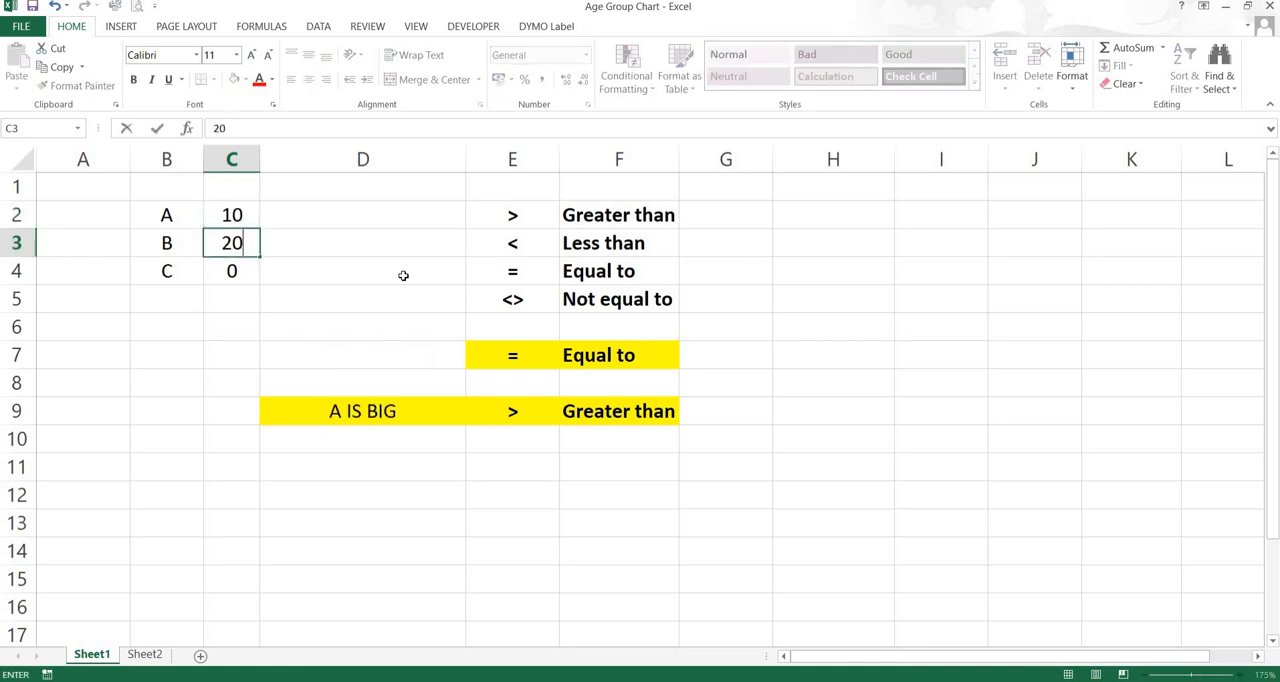
pyautogui.press('Return')
pyautogui.write('10')
pyautogui.press('Return')
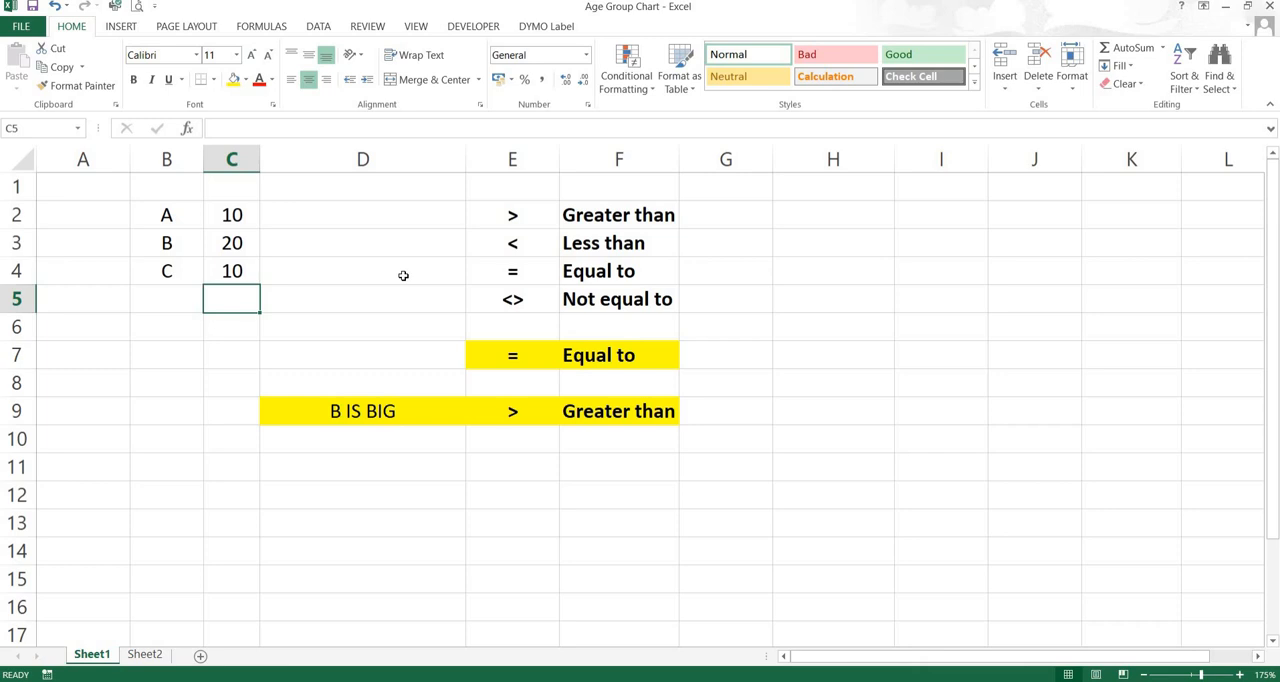
# Review the IF with AND formula in D7 and its highlighted cell references, leaving the formula as it is
pyautogui.press('Right')
pyautogui.press('Down')
pyautogui.press('Down')
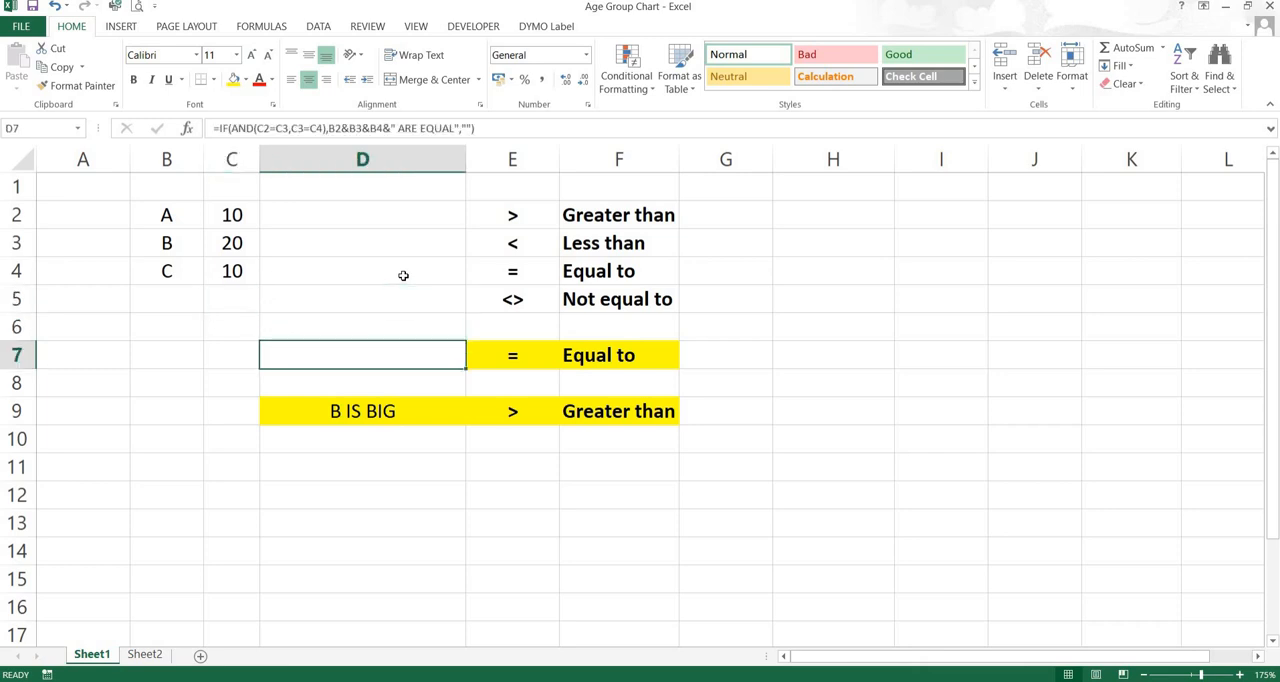
pyautogui.doubleClick(335, 355)
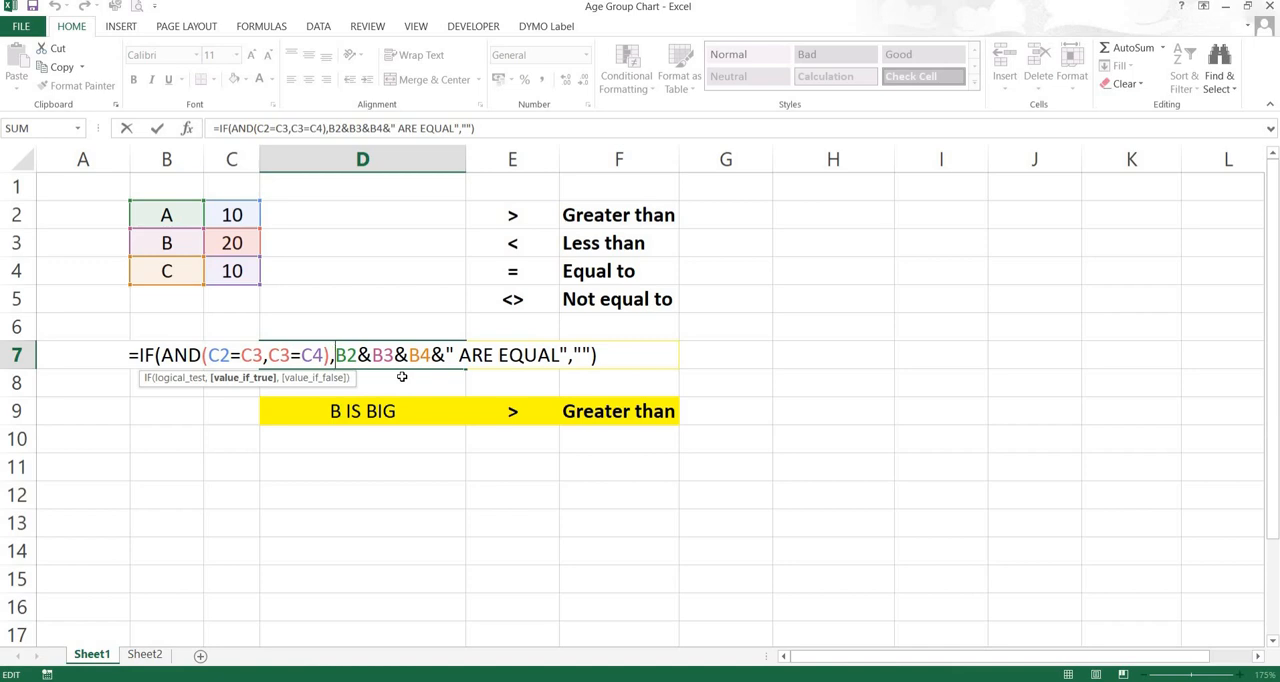
pyautogui.press('Return')
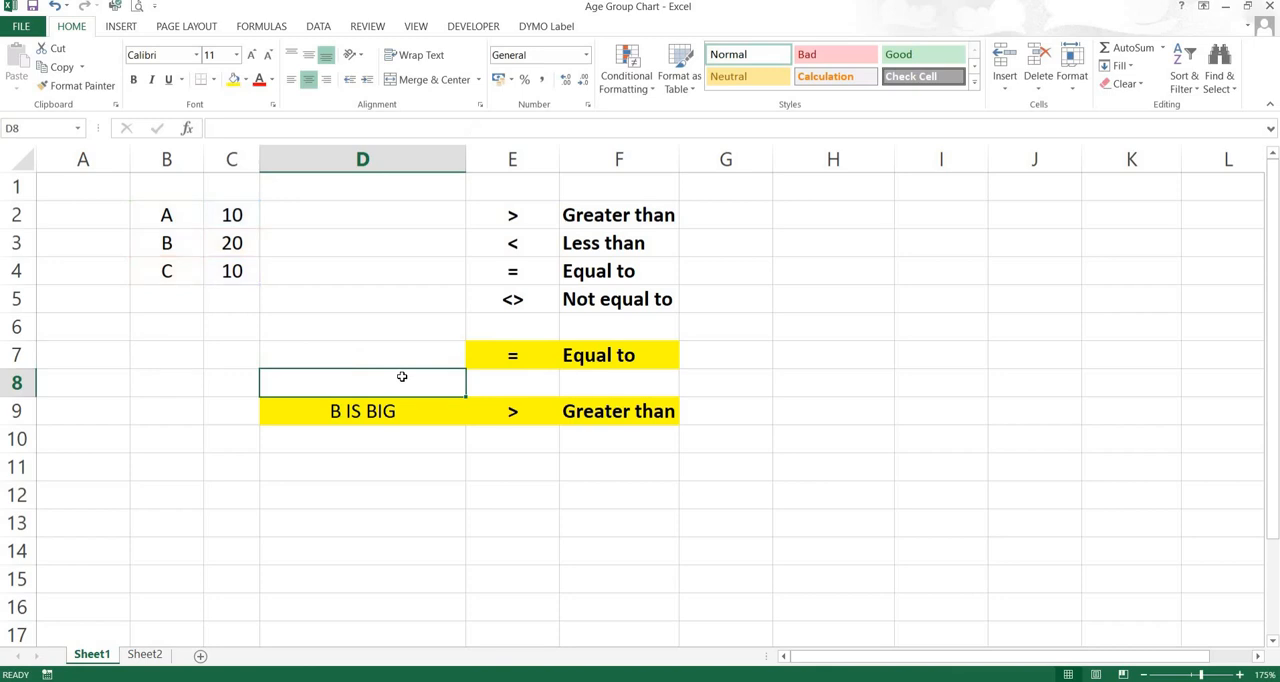
# Set C2, C3 and C4 to 1 to test the formulas with three equal values
pyautogui.press('Up')
pyautogui.press('Up')
pyautogui.press('Up')
pyautogui.press('Left')
pyautogui.press('Up')
pyautogui.press('Up')
pyautogui.press('Up')
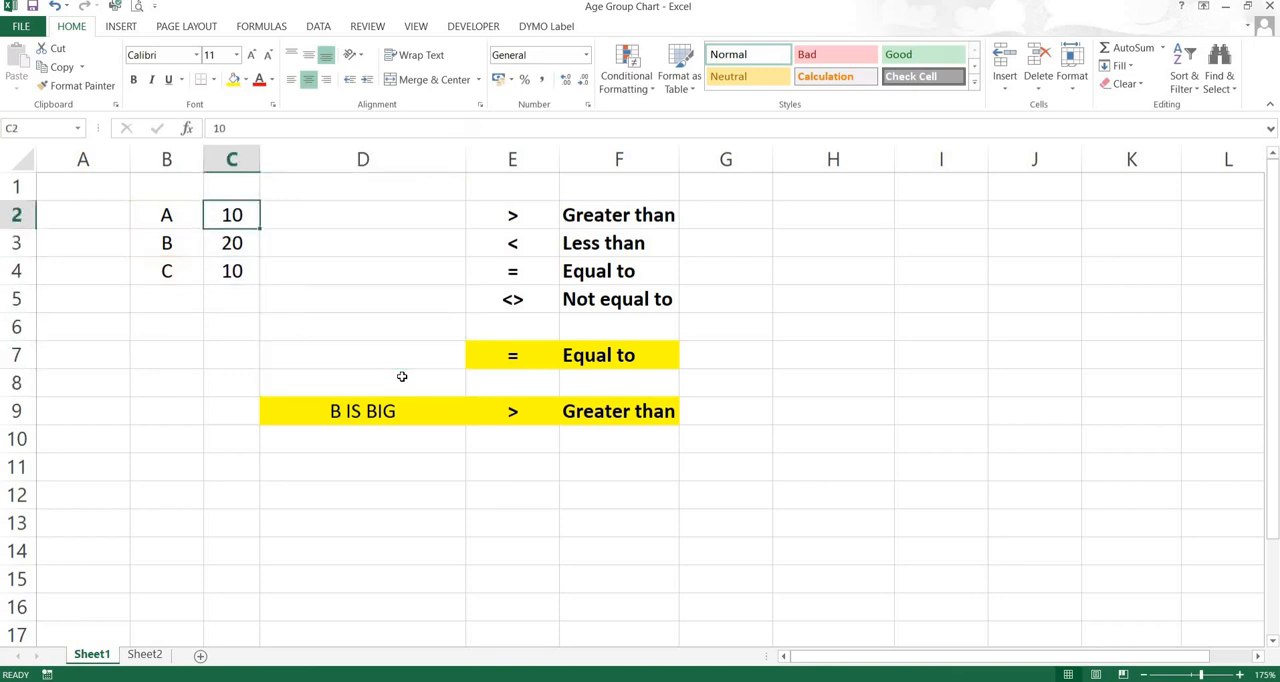
pyautogui.write('1')
pyautogui.press('Return')
pyautogui.write('1')
pyautogui.press('Return')
pyautogui.write('1')
pyautogui.press('Return')
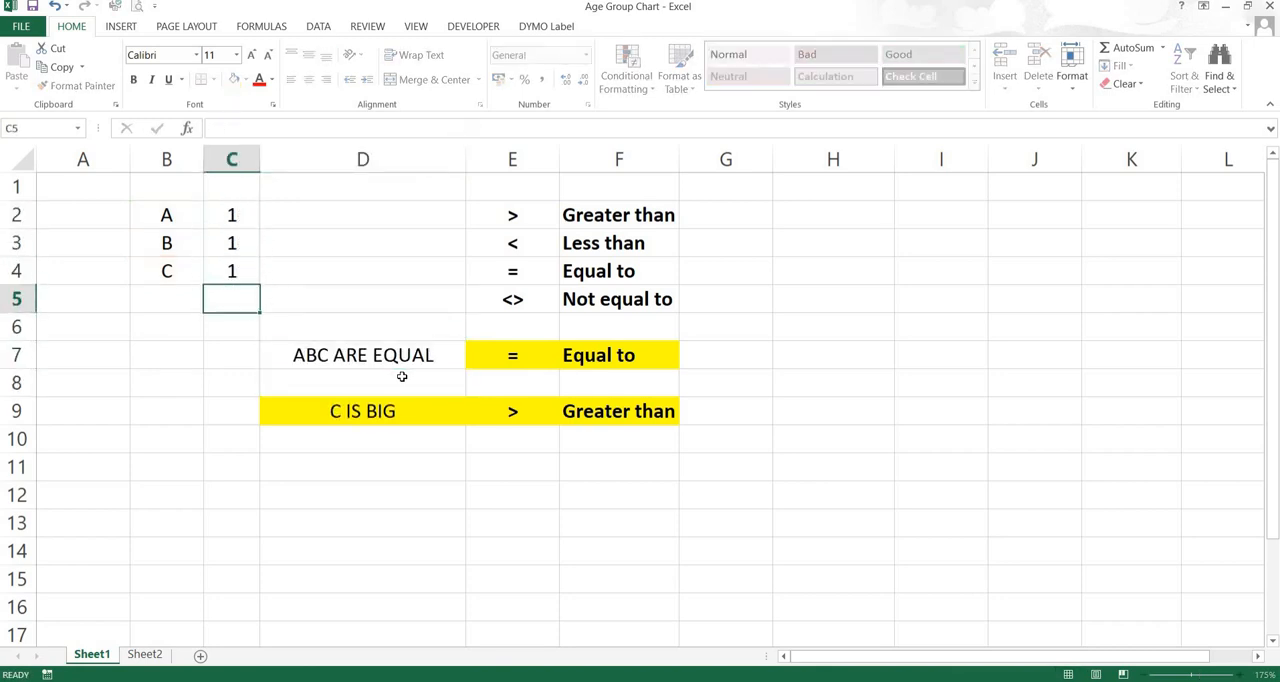
# Replace the labels in B2, B3 and B4 with X, Y and Z
pyautogui.press('Up')
pyautogui.press('Left')
pyautogui.press('Up')
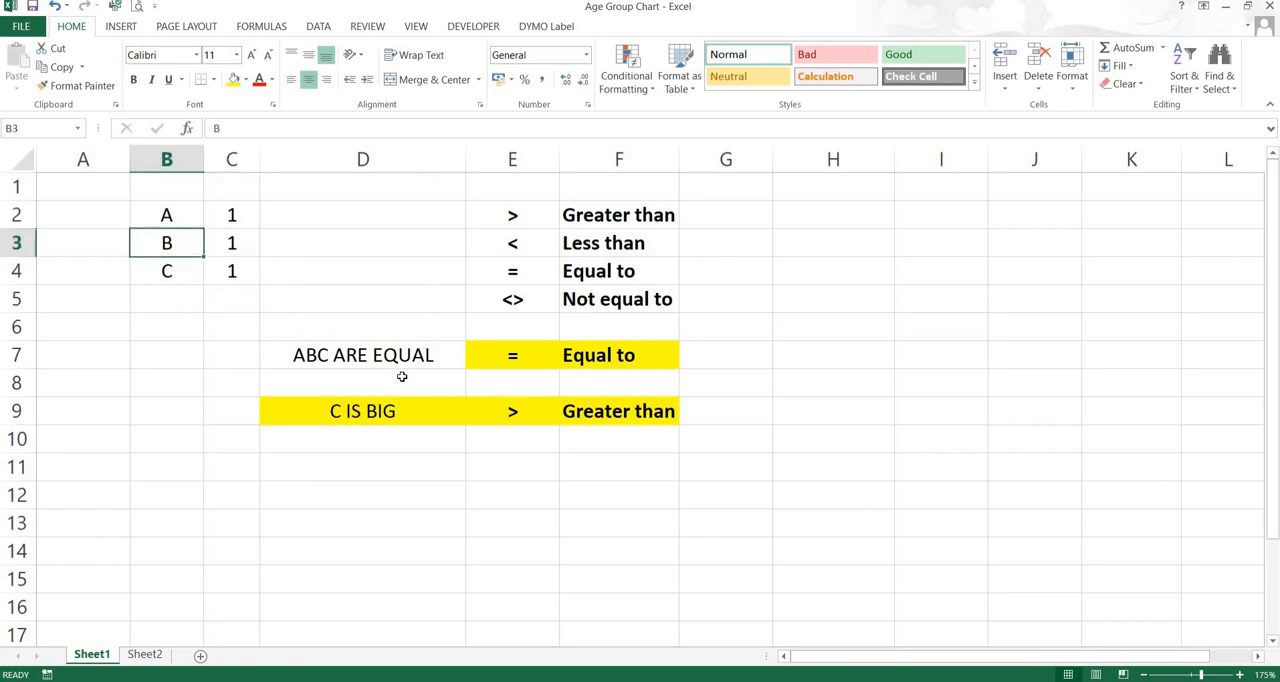
pyautogui.press('Up')
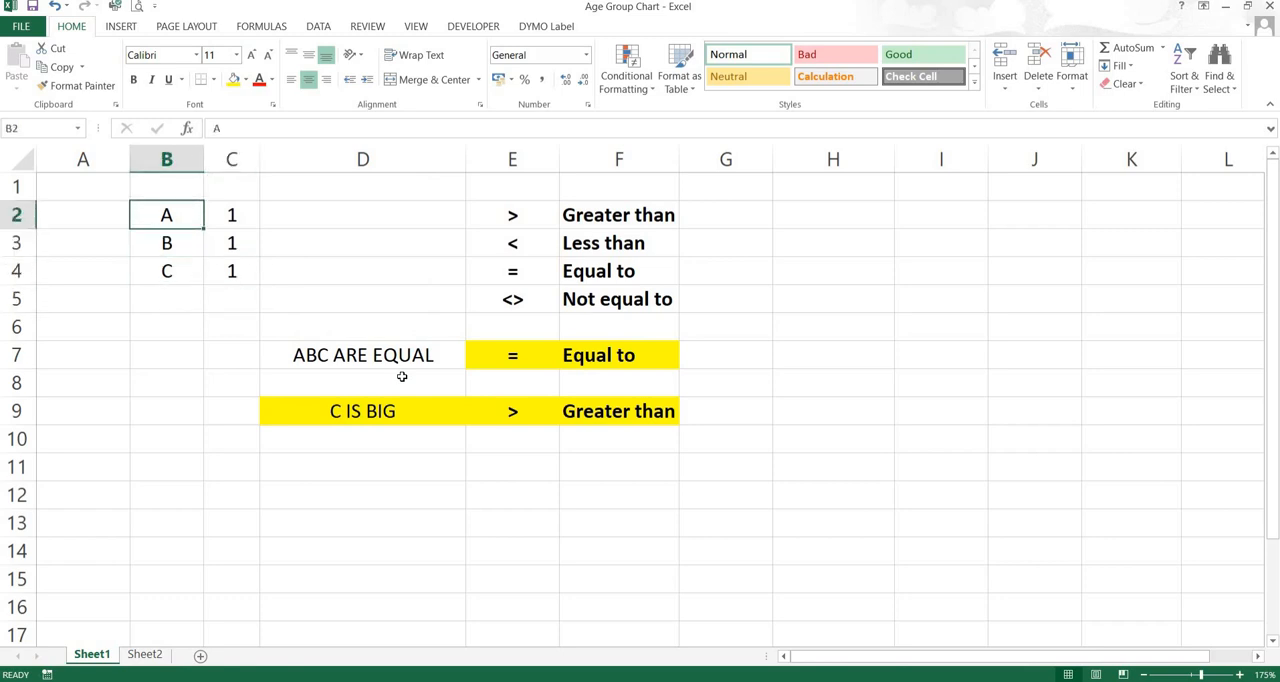
pyautogui.write('X')
pyautogui.press('Return')
pyautogui.write('Y')
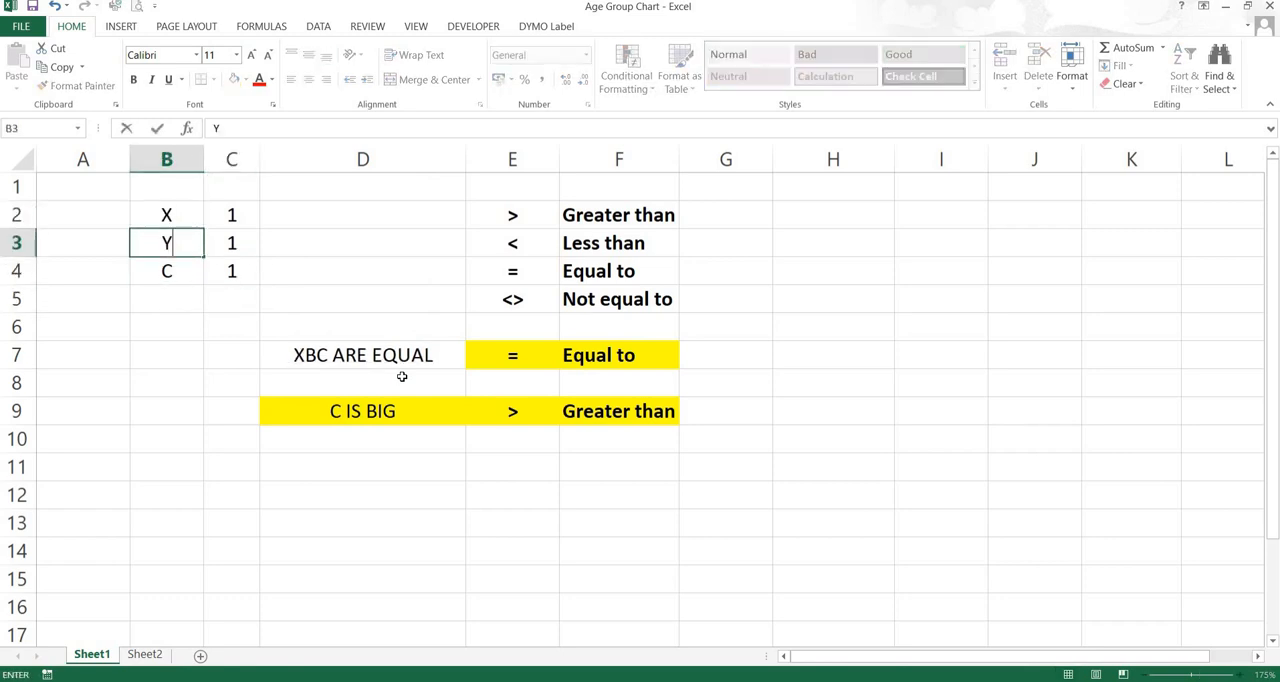
pyautogui.press('Return')
pyautogui.write('Z')
pyautogui.press('Return')
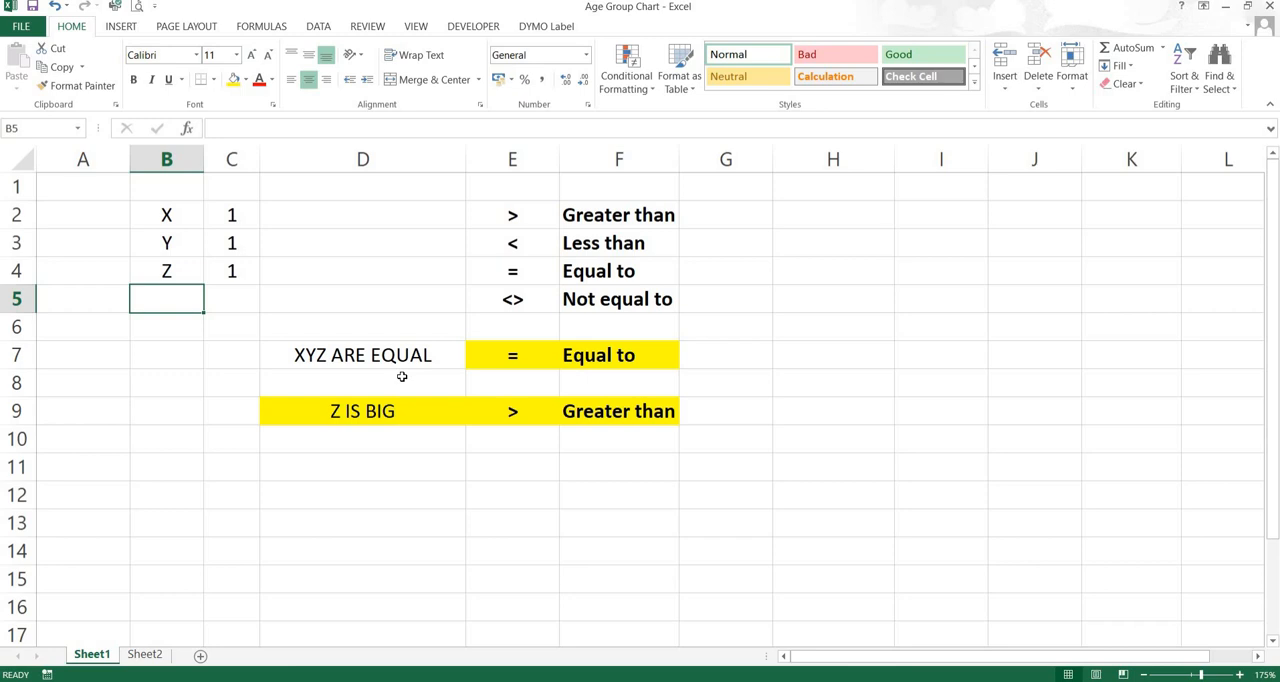
# Open the D7 formula for editing, remove its value-if-false argument and re-enter it as an empty string ""
pyautogui.click(346, 355)
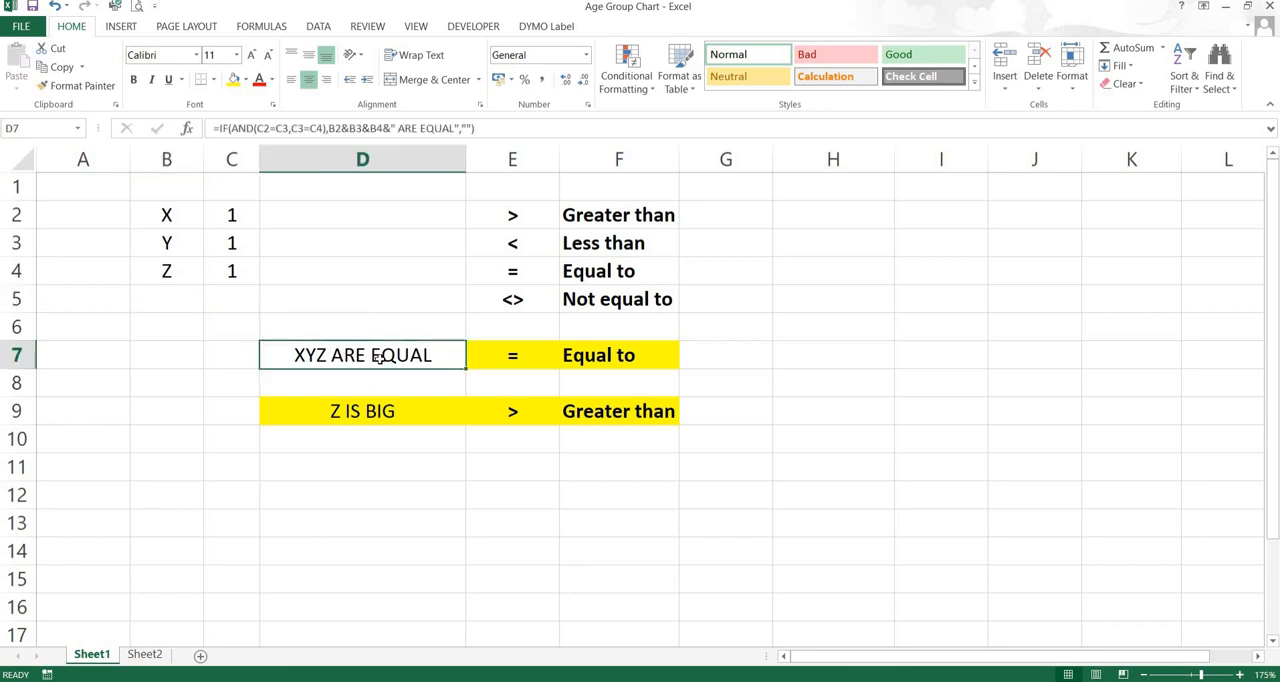
pyautogui.doubleClick(347, 354)
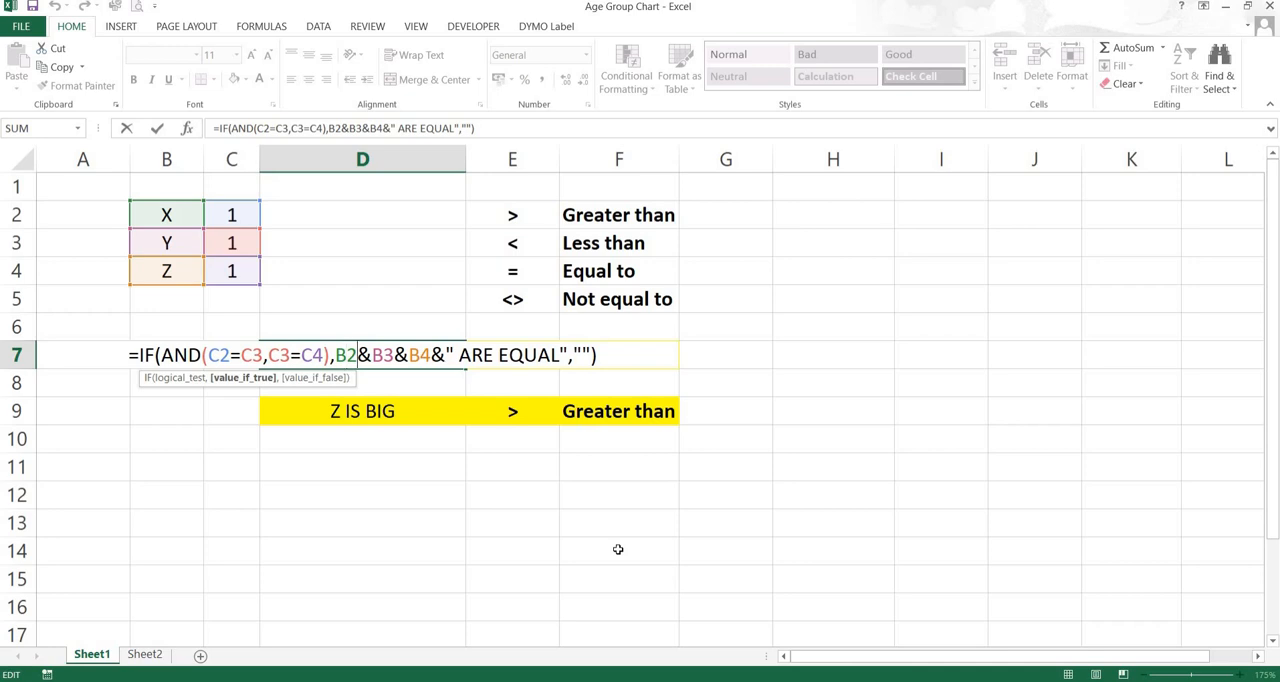
pyautogui.press('Right')
pyautogui.press('Right')
pyautogui.press('Right')
pyautogui.press('Right')
pyautogui.press('Right')
pyautogui.press('Right')
pyautogui.press('Right')
pyautogui.press('Right')
pyautogui.press('Right')
pyautogui.press('Right')
pyautogui.press('Right')
pyautogui.press('Right')
pyautogui.press('Right')
pyautogui.press('Right')
pyautogui.press('Right')
pyautogui.press('Right')
pyautogui.press('Right')
pyautogui.press('Right')
pyautogui.press('Right')
pyautogui.press('Right')
pyautogui.press('Right')
pyautogui.press('Right')
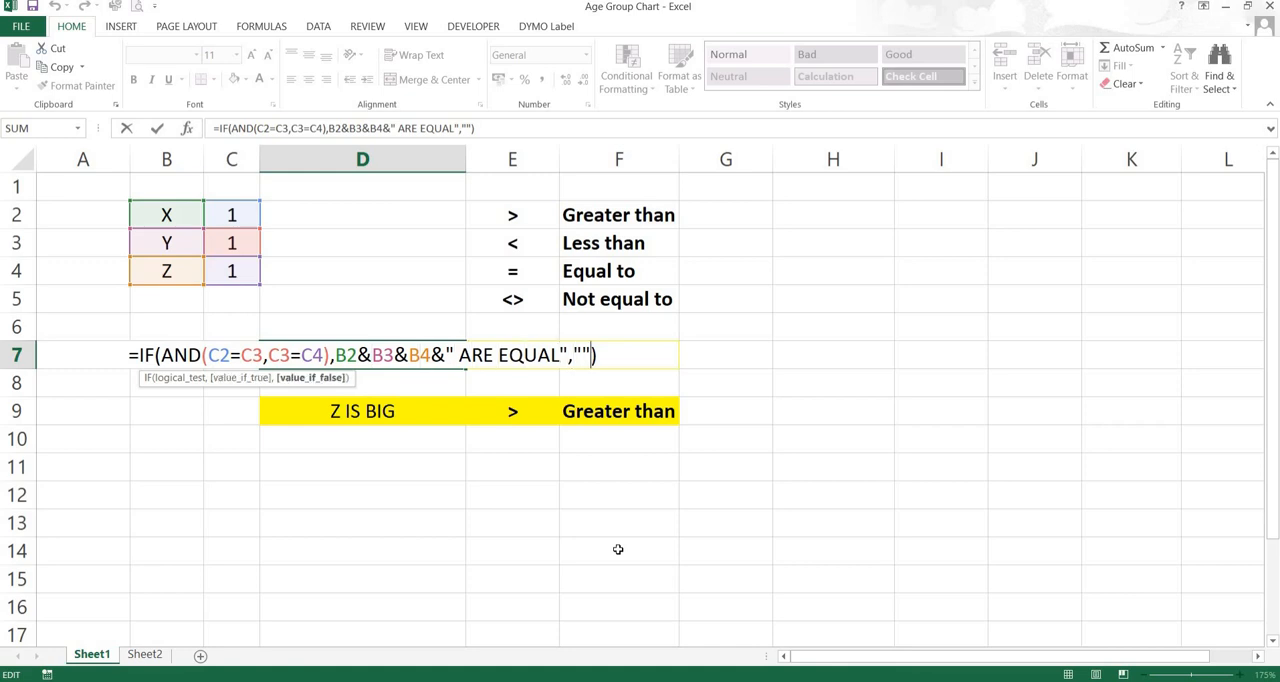
pyautogui.press('BackSpace')
pyautogui.press('BackSpace')
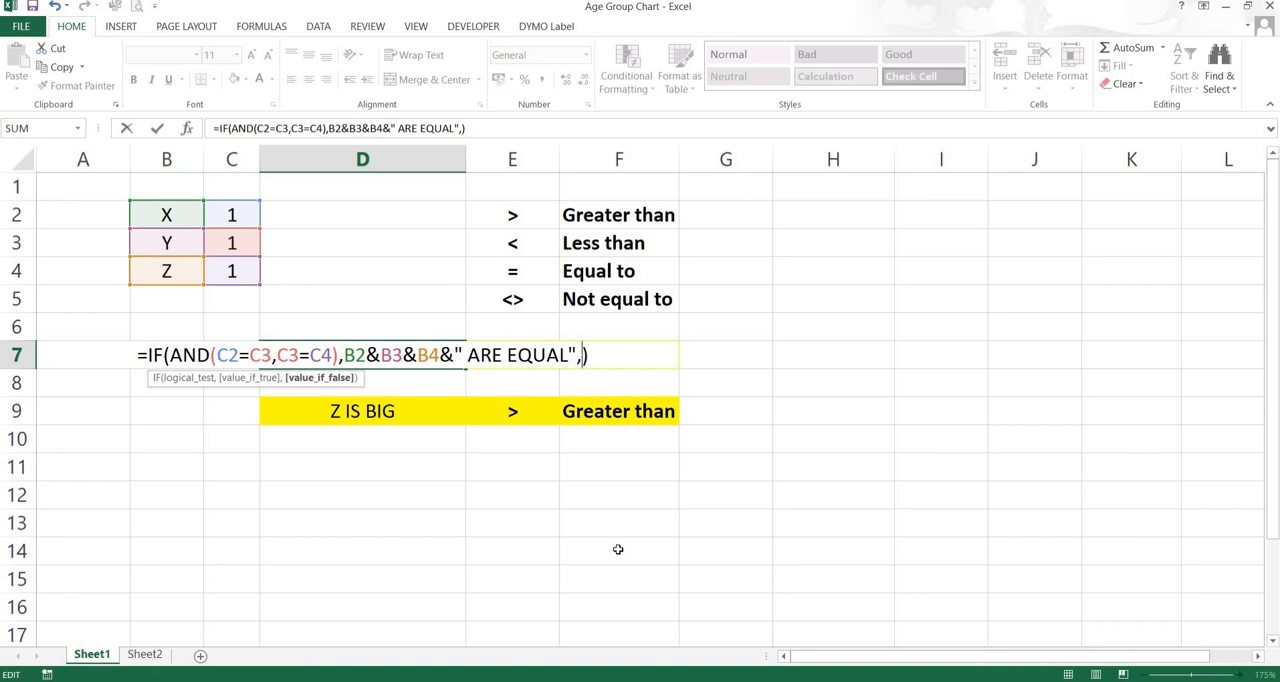
pyautogui.write('""')
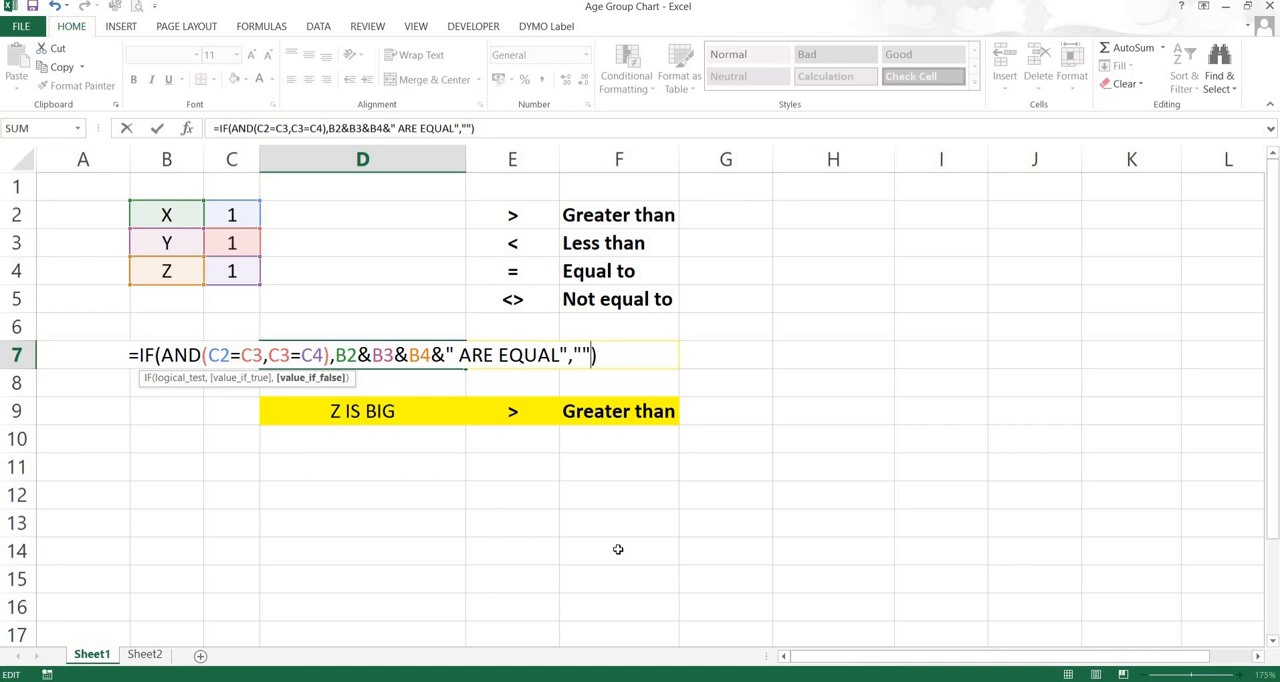
# Examine the D7 formula part by part: the AND conditions, the joined labels with text, and the value-if-false argument
pyautogui.press('Left')
pyautogui.press('Left')
pyautogui.press('Left')
pyautogui.press('Left')
pyautogui.press('Left')
pyautogui.press('Left')
pyautogui.press('Left')
pyautogui.press('Left')
pyautogui.press('Left')
pyautogui.press('Left')
pyautogui.press('Left')
pyautogui.press('Left')
pyautogui.press('Left')
pyautogui.press('Left')
pyautogui.press('Left')
pyautogui.press('Left')
pyautogui.press('Left')
pyautogui.press('Left')
pyautogui.press('Left')
pyautogui.press('Left')
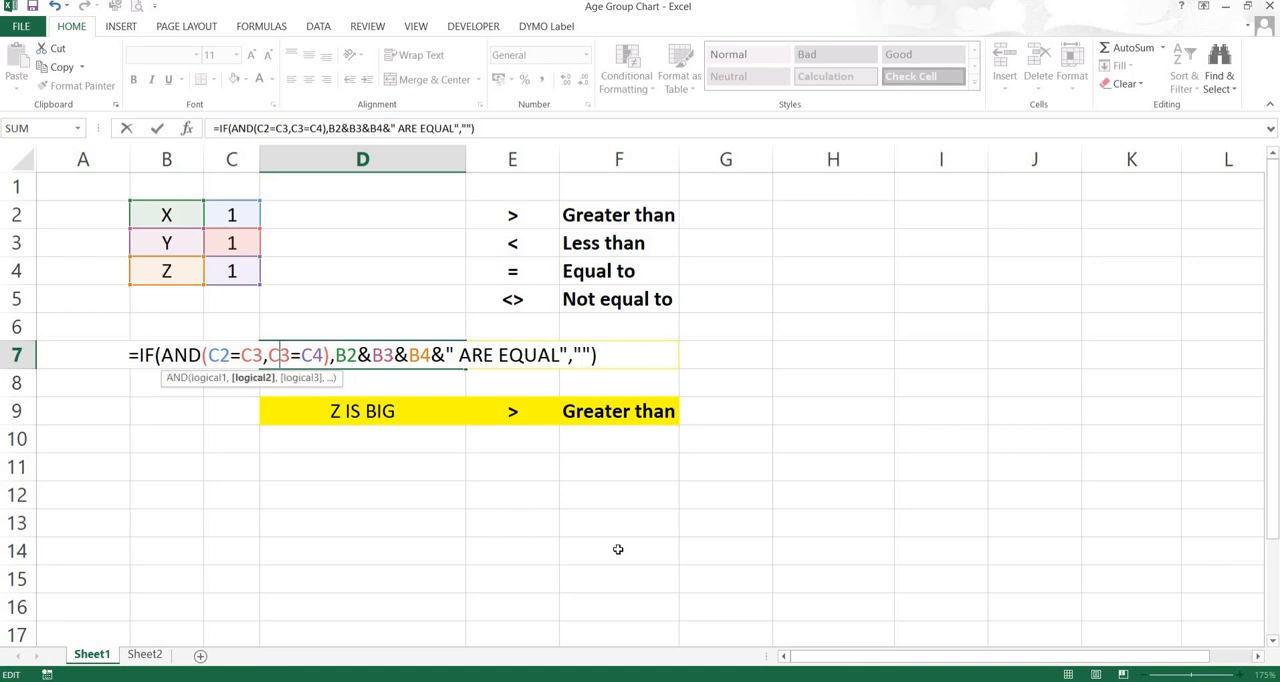
pyautogui.press('Left')
pyautogui.press('Left')
pyautogui.press('Left')
pyautogui.press('Left')
pyautogui.press('Left')
pyautogui.press('Left')
pyautogui.press('Left')
pyautogui.press('Left')
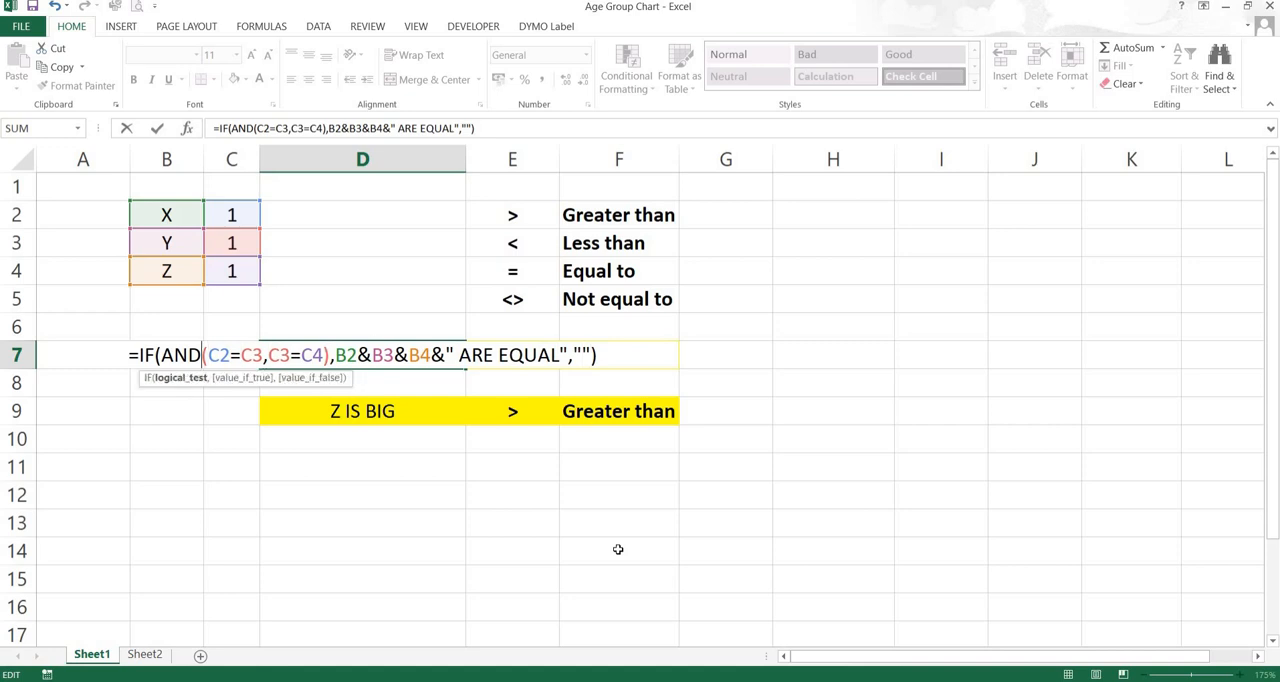
pyautogui.press('Right')
pyautogui.press('Right')
pyautogui.press('Right')
pyautogui.press('Right')
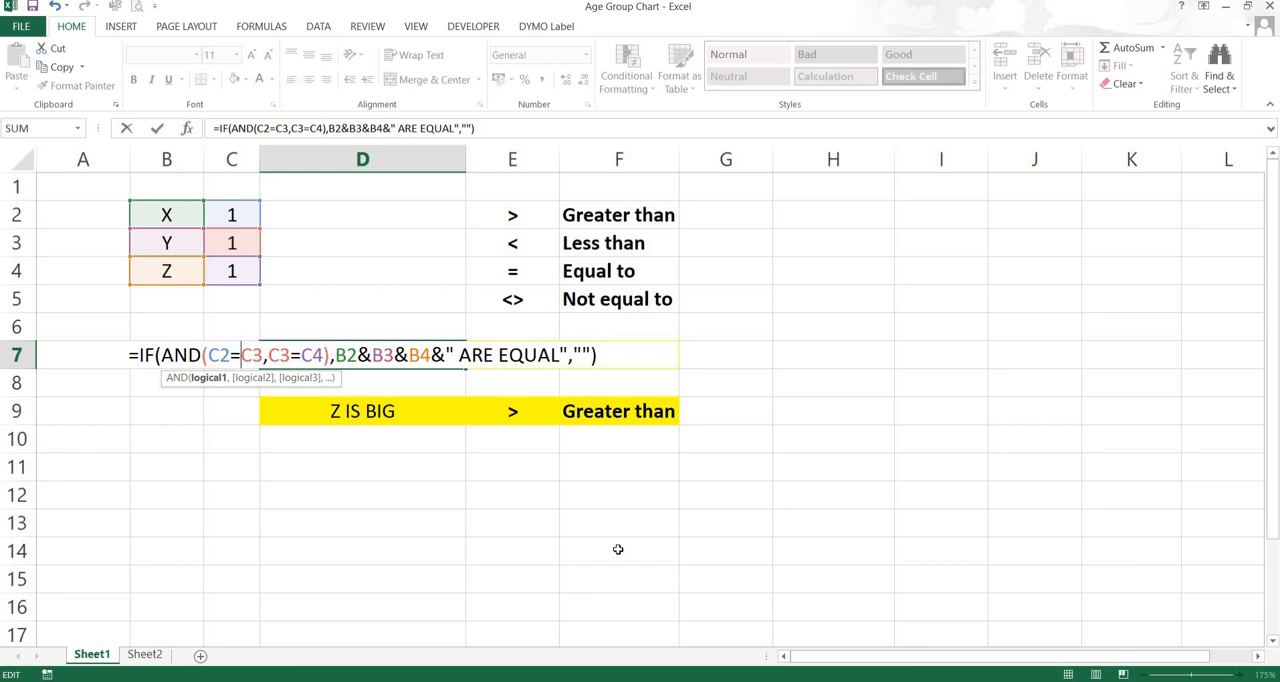
pyautogui.press('Right')
pyautogui.press('Right')
pyautogui.press('Right')
pyautogui.press('Right')
pyautogui.press('Right')
pyautogui.press('Right')
pyautogui.press('Right')
pyautogui.press('Right')
pyautogui.press('Right')
pyautogui.press('Right')
pyautogui.press('Right')
pyautogui.press('Right')
pyautogui.press('Right')
pyautogui.press('Right')
pyautogui.press('Right')
pyautogui.press('Right')
pyautogui.press('Right')
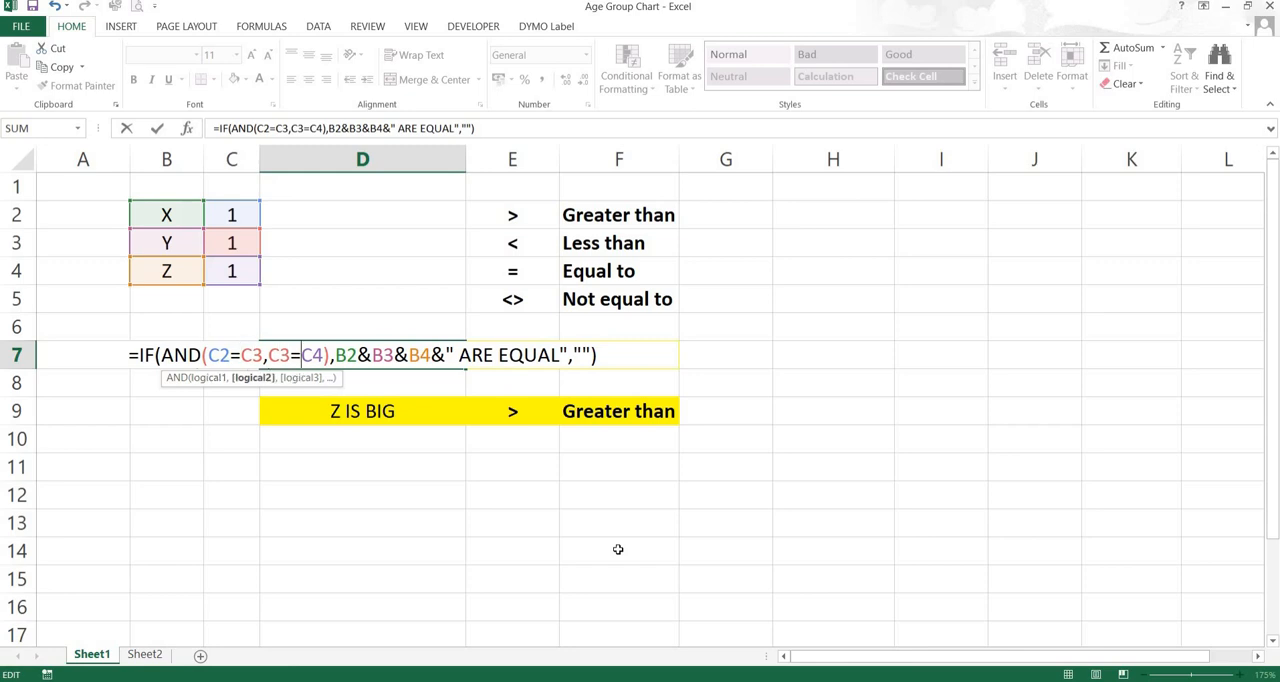
pyautogui.press('Right')
pyautogui.press('Right')
pyautogui.press('Right')
pyautogui.press('Right')
pyautogui.press('Right')
pyautogui.press('Right')
pyautogui.press('Right')
pyautogui.press('Right')
pyautogui.press('Right')
pyautogui.press('Right')
pyautogui.press('Right')
pyautogui.press('Right')
pyautogui.press('Right')
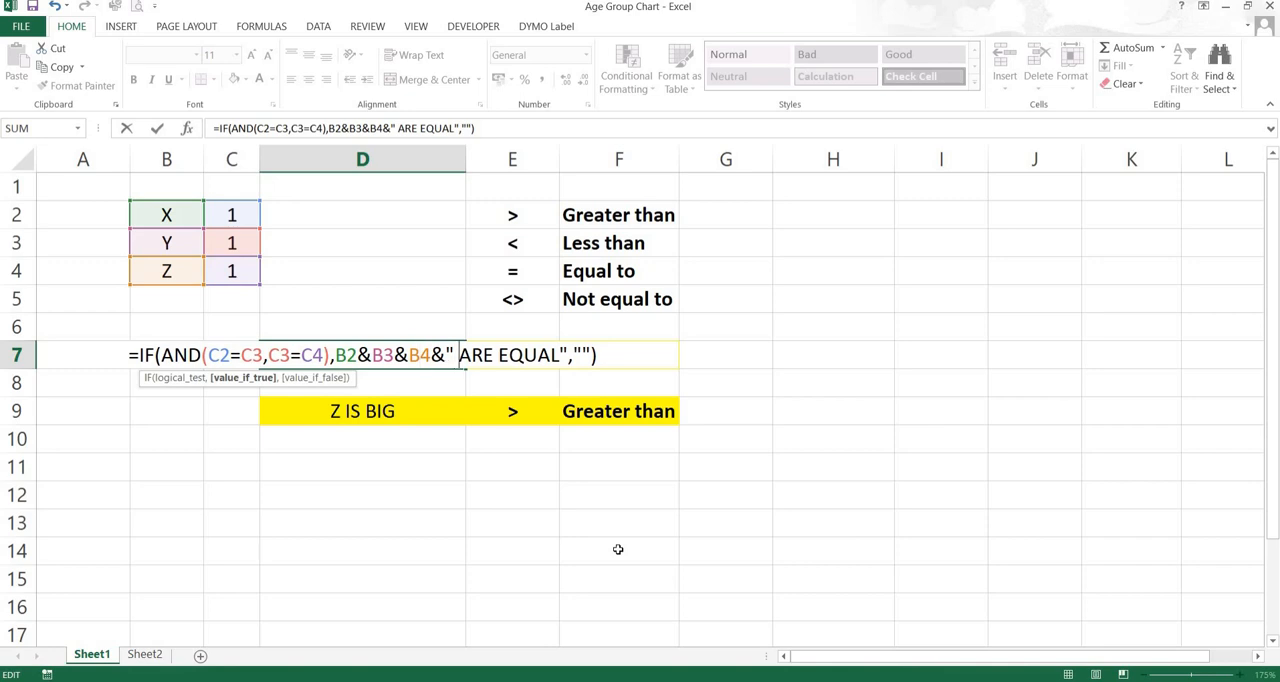
pyautogui.press('Right')
pyautogui.press('Right')
pyautogui.press('Right')
pyautogui.press('Right')
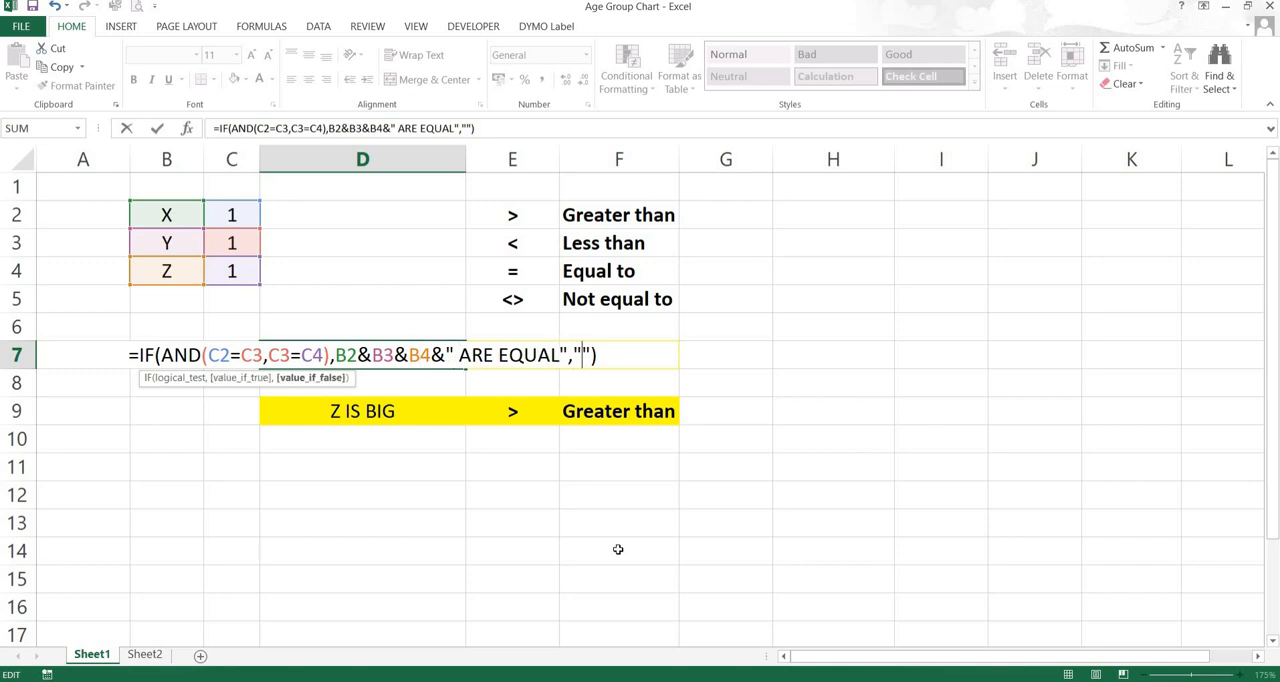